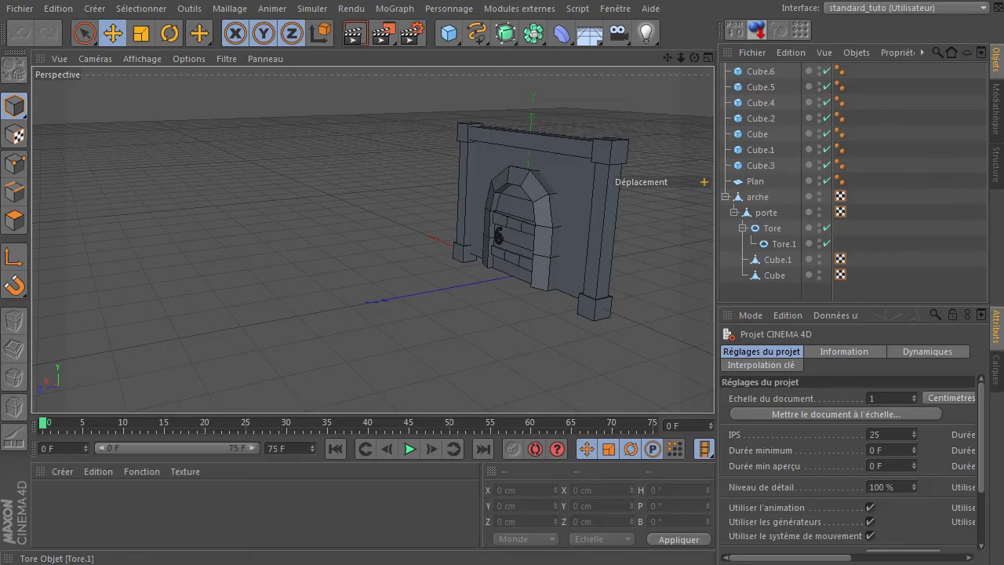
Bring up the dylan-eurlings-low-poly.jpg reference in XnView and examine the stone and plaster walls of the room.
click(497, 234)
click(497, 235)
click(497, 234)
drag(726, 42, 536, 15)
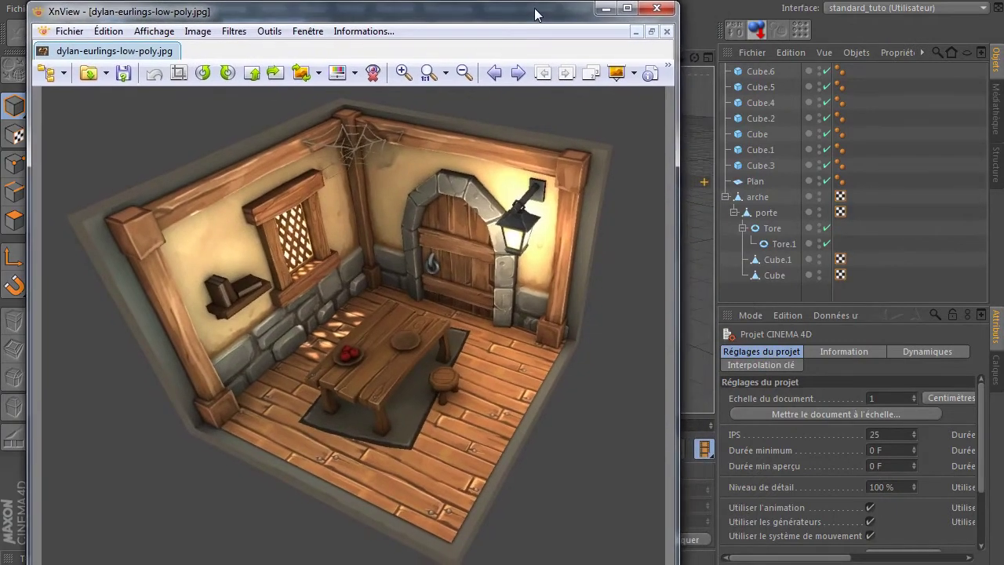
drag(679, 564, 666, 548)
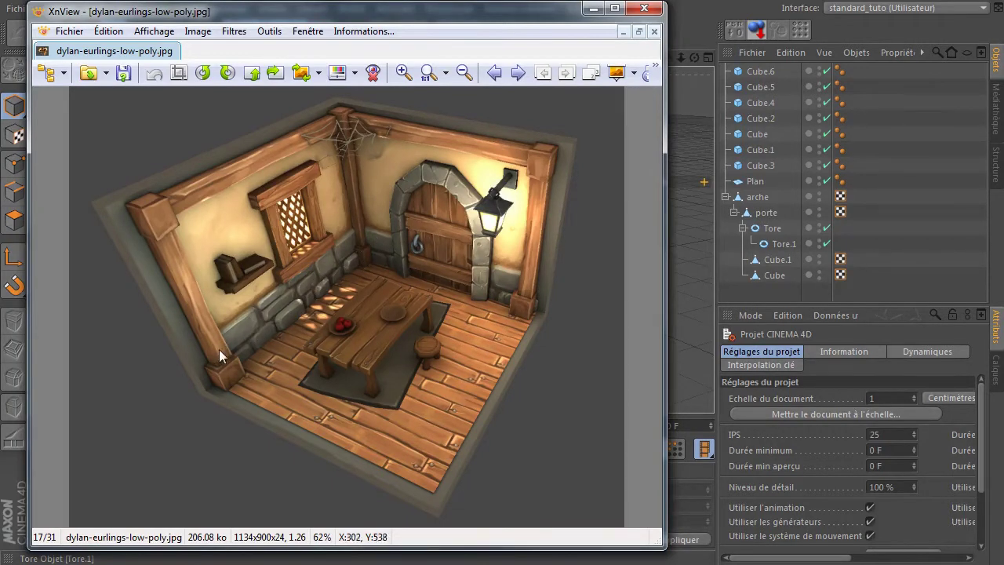
drag(320, 16, 1003, 95)
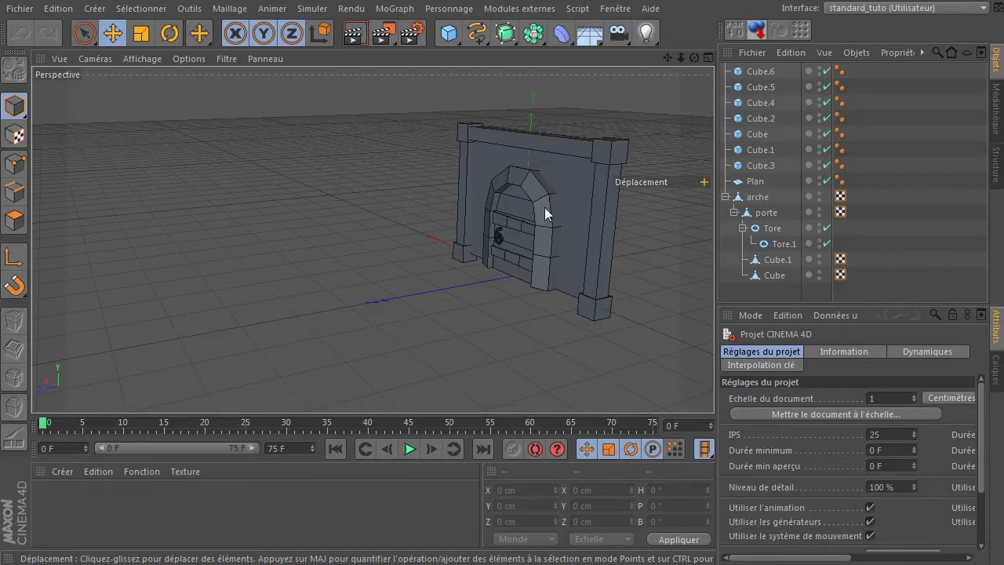
mouse_move(1003, 62)
mouse_down()
mouse_move(585, 43)
mouse_move(1003, 47)
mouse_up()
Create a new material, disable its Spécularité channel and enable its Déplacement channel.
double_click(132, 526)
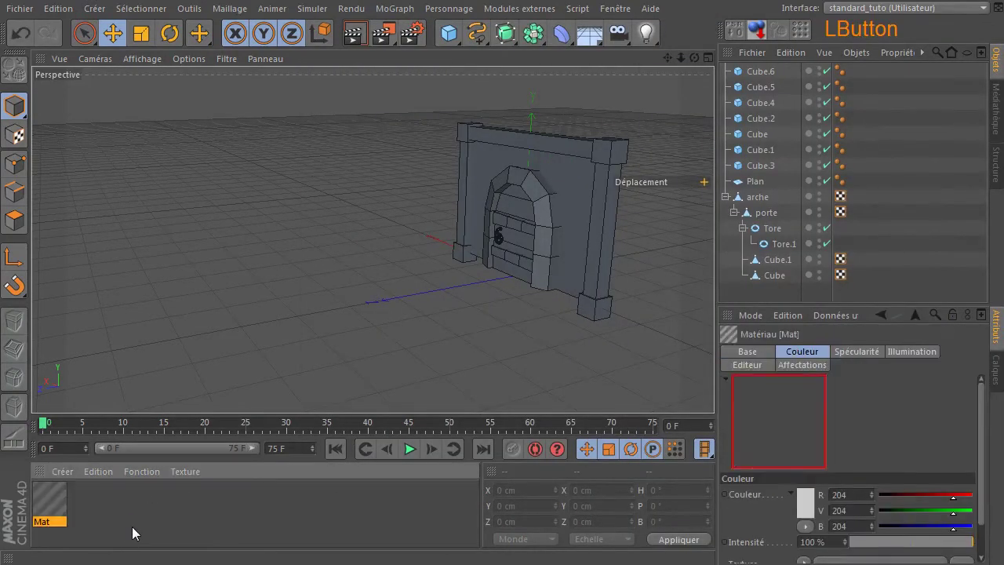
double_click(49, 508)
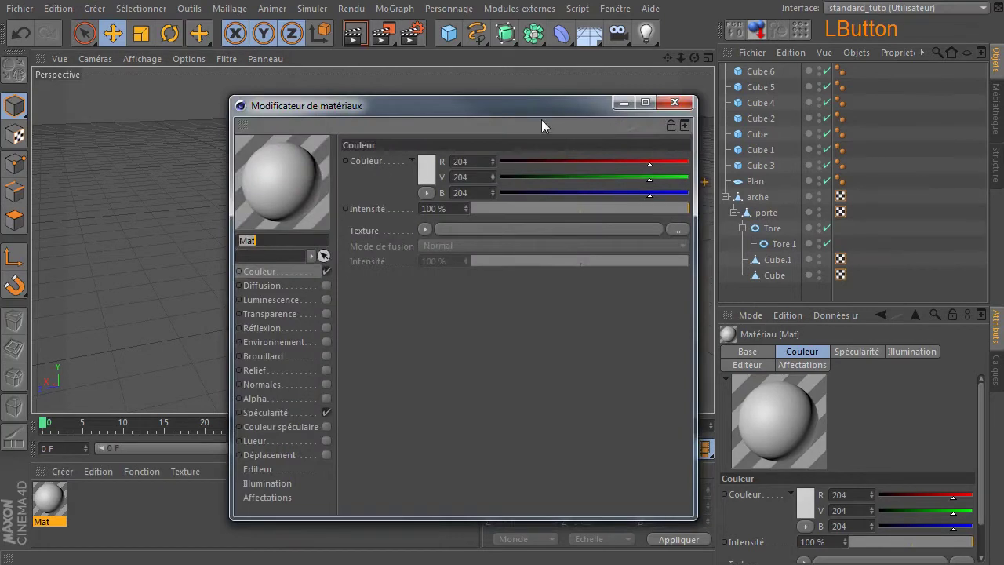
click(326, 413)
click(326, 455)
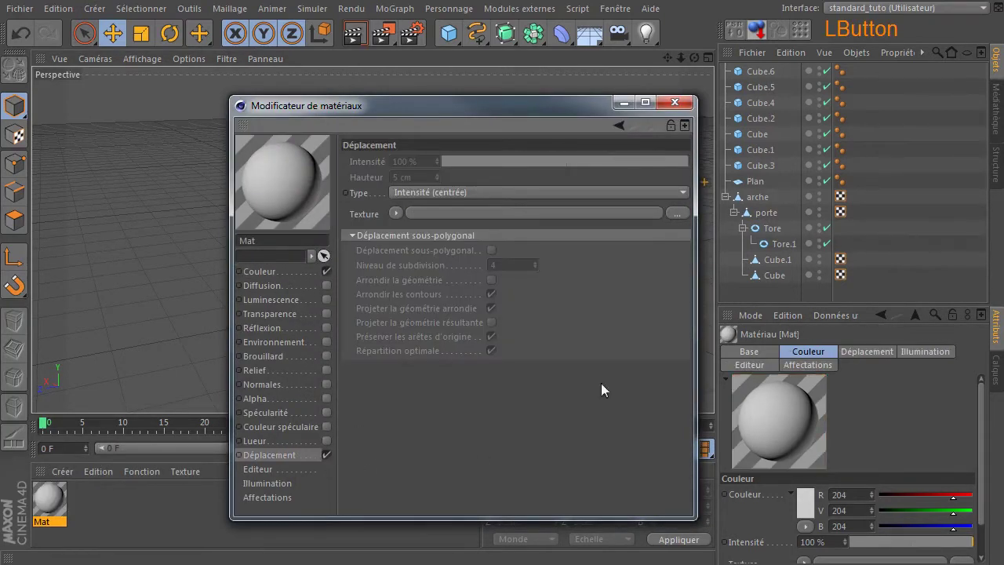
Load 046pierre_hm from the pierre textures folder as the displacement texture, without copying it into the project.
click(676, 215)
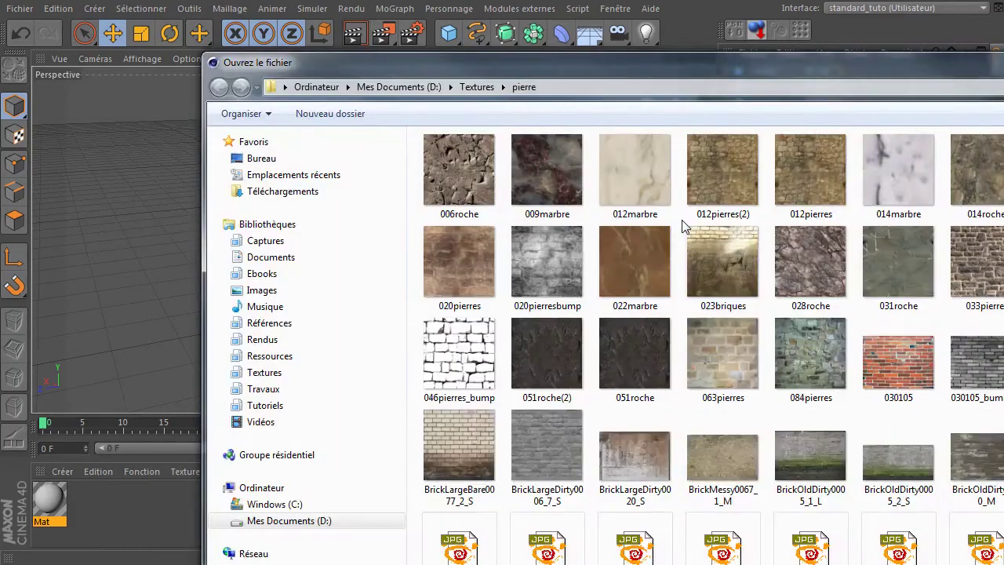
click(449, 370)
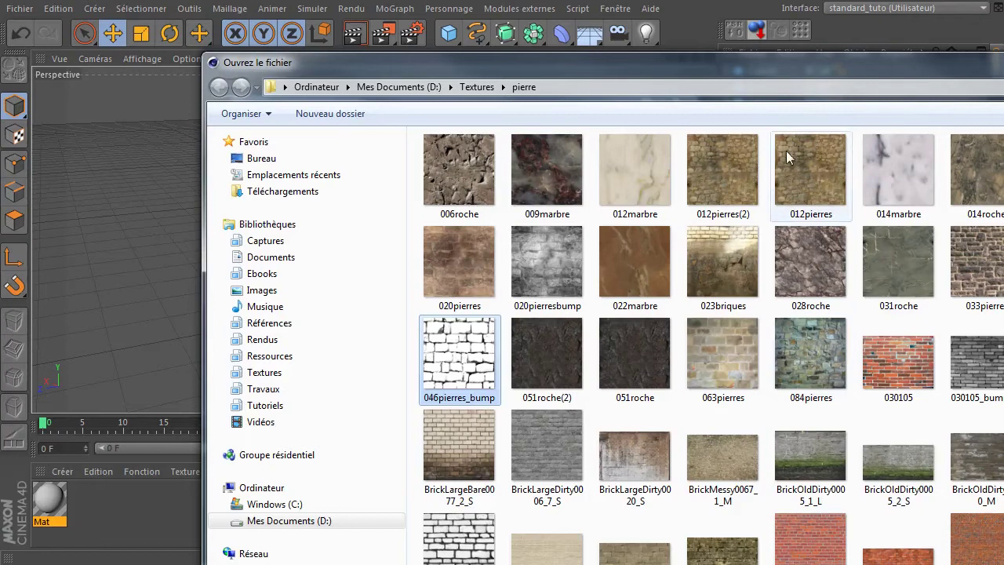
drag(775, 71, 592, 59)
click(1002, 274)
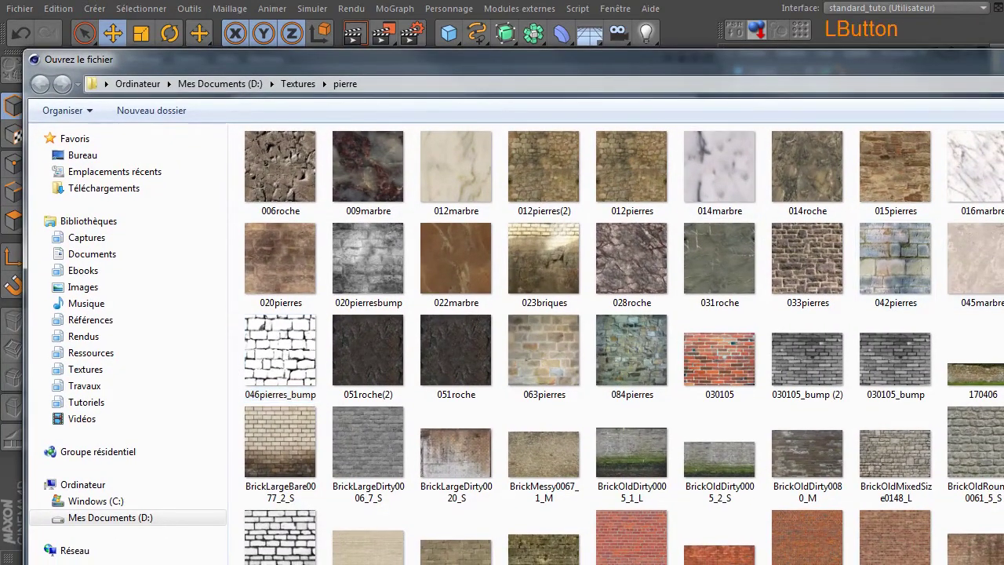
drag(1003, 274, 1000, 275)
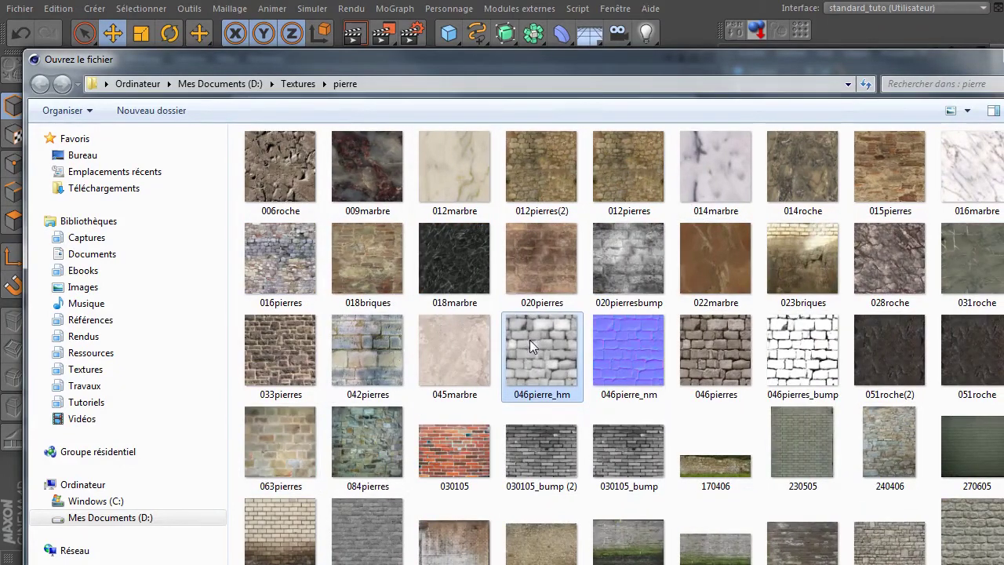
double_click(541, 357)
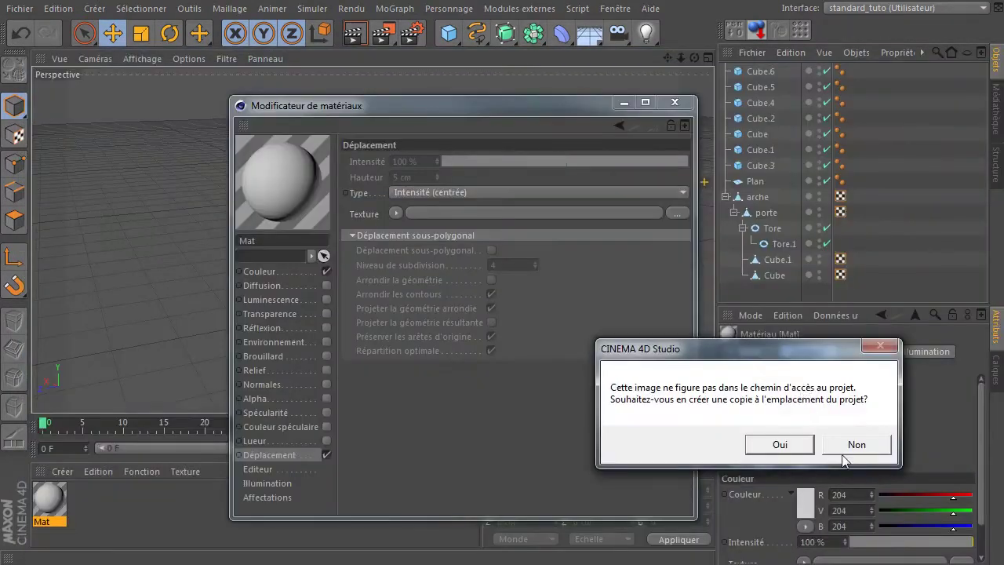
click(855, 445)
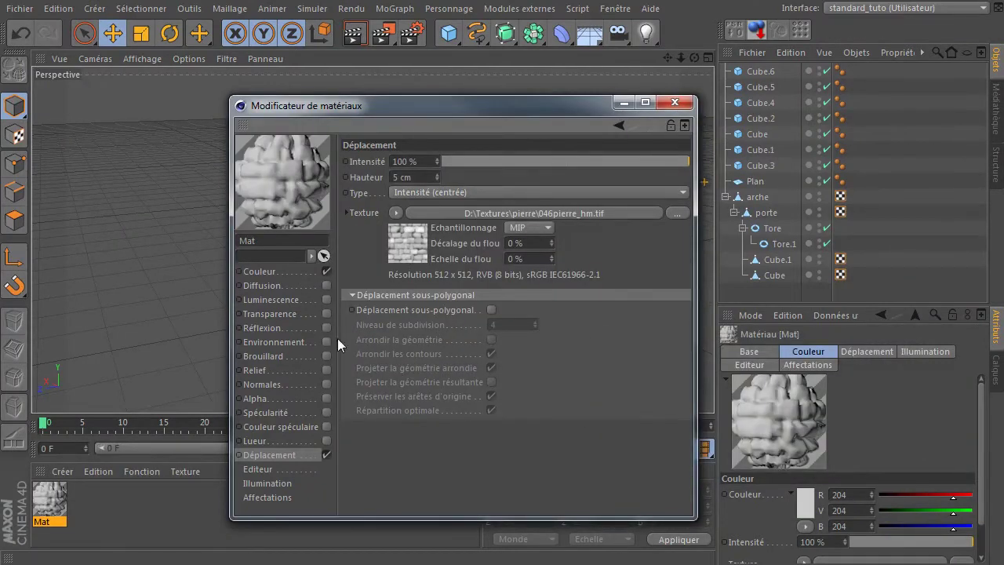
Apply the stone displacement material to the Plan object that forms the wall.
drag(408, 106, 1003, 186)
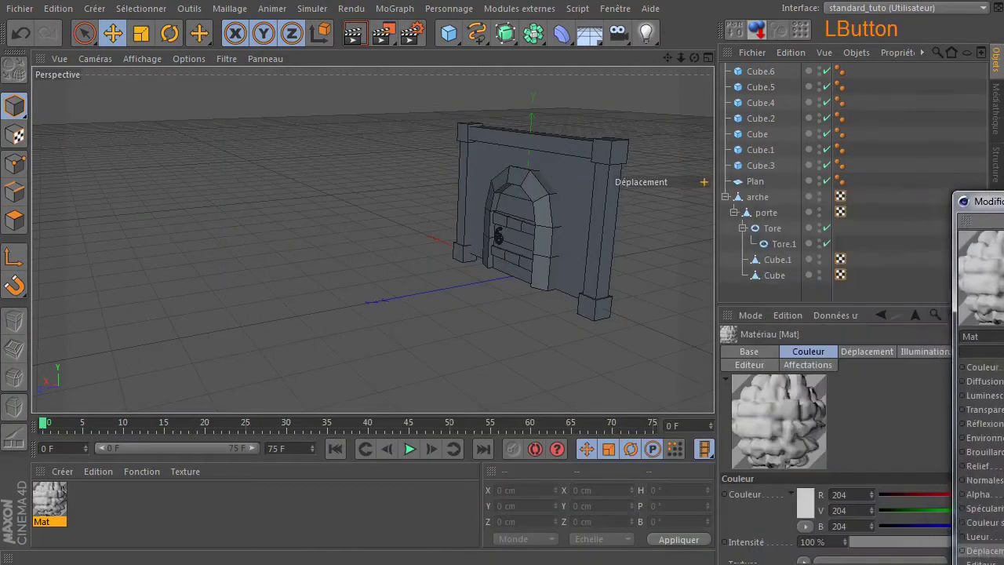
click(572, 228)
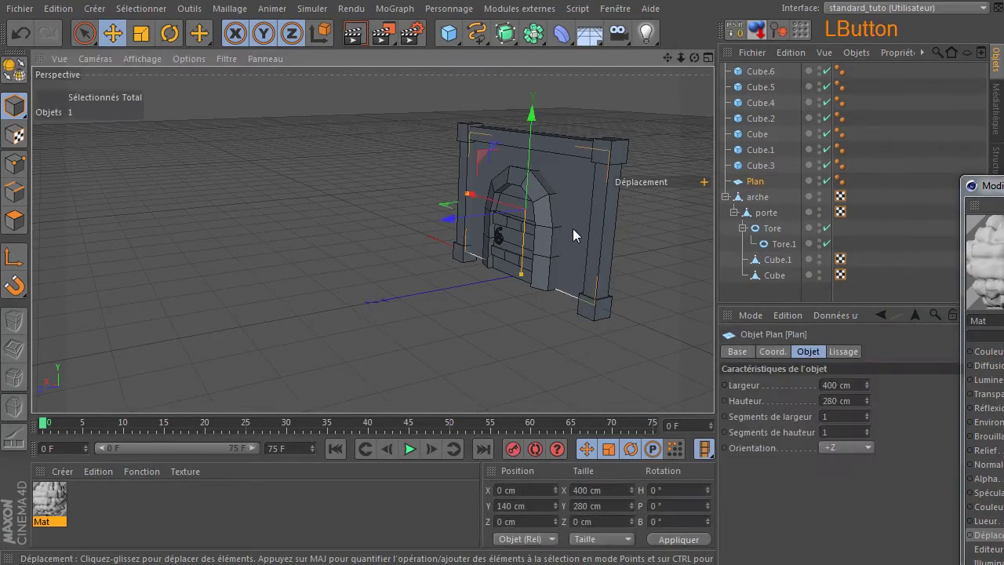
drag(49, 501, 747, 189)
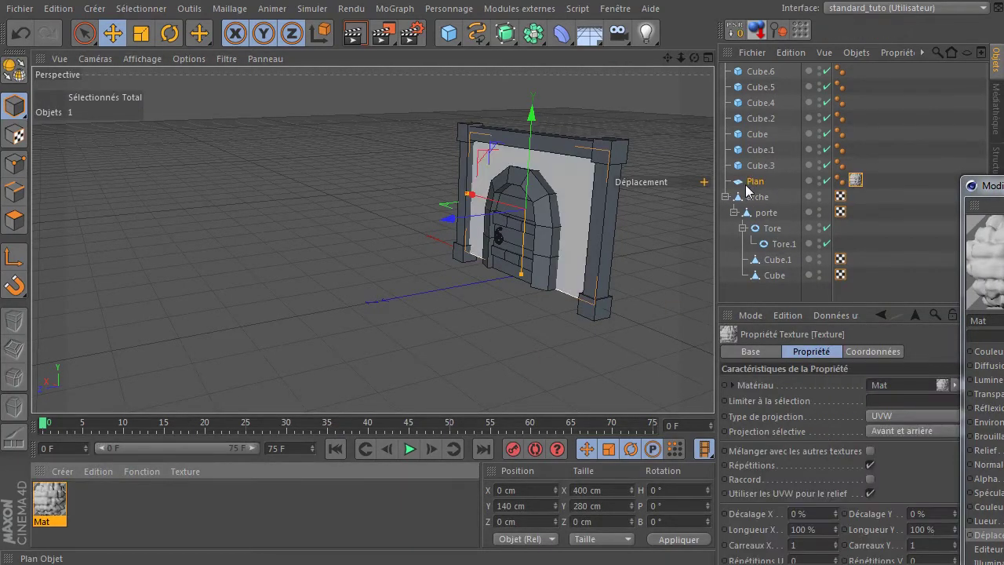
Enable sub-polygonal displacement for the material and set its subdivision level to 10.
drag(1003, 186, 593, 147)
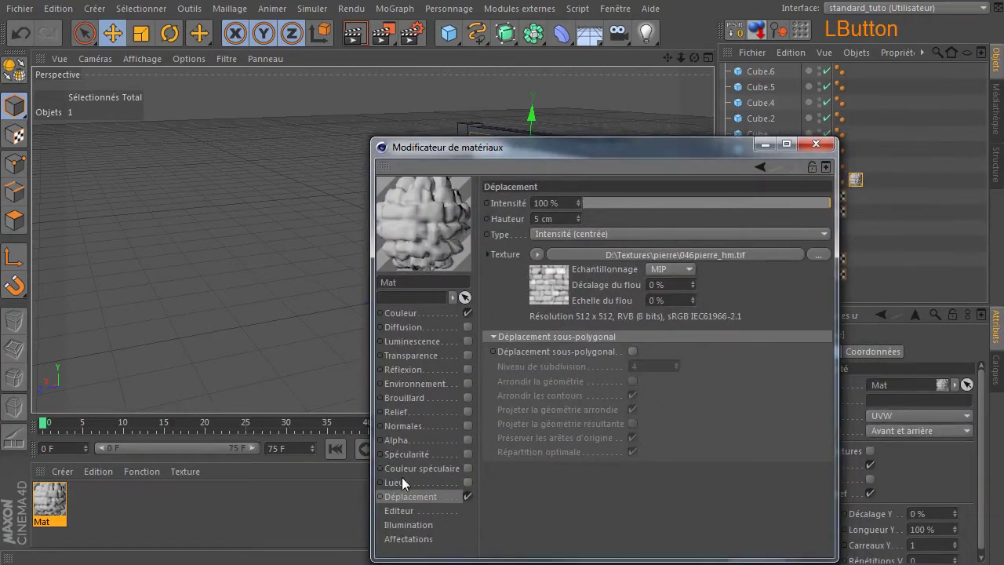
click(396, 496)
click(632, 351)
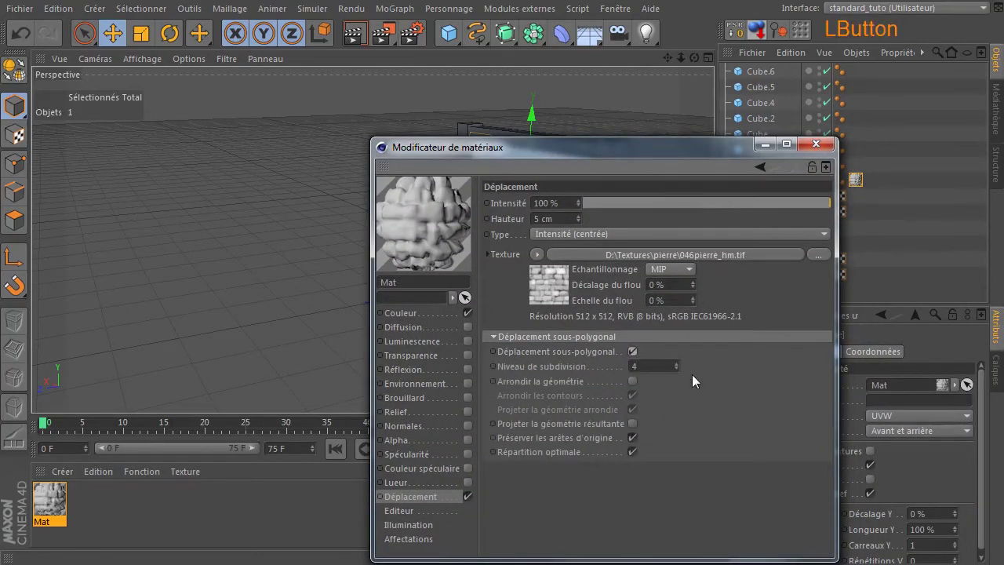
drag(471, 147, 442, 331)
drag(517, 330, 431, 149)
double_click(538, 368)
text(10)
click(649, 383)
Render the perspective view to check the displaced stone wall around the door.
drag(525, 165, 1003, 137)
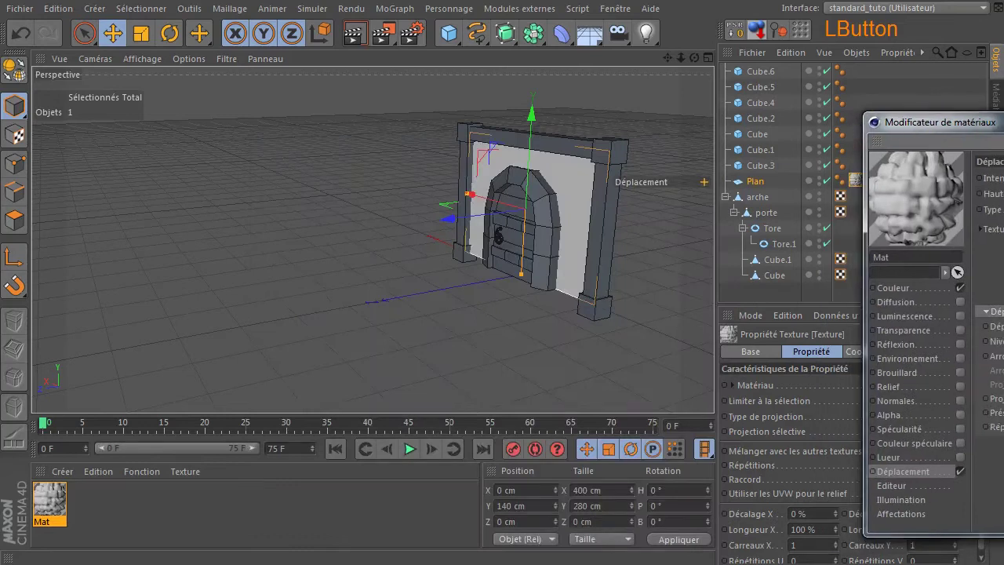
scroll(588, 187, up, 4)
click(350, 39)
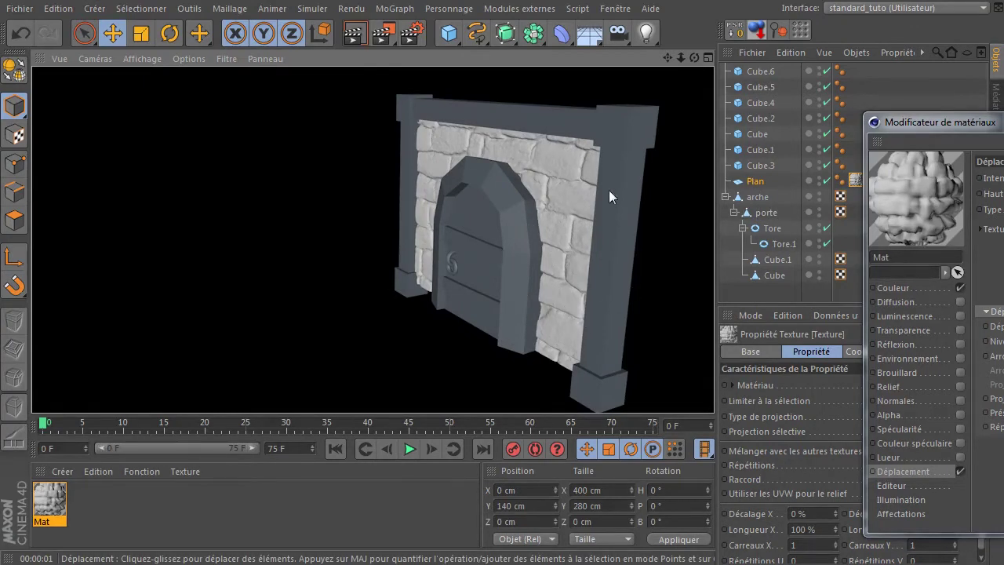
Set the wall texture's projection to Planaire and lower the projection grid along Y in texture axis mode.
drag(922, 120, 1003, 121)
click(854, 182)
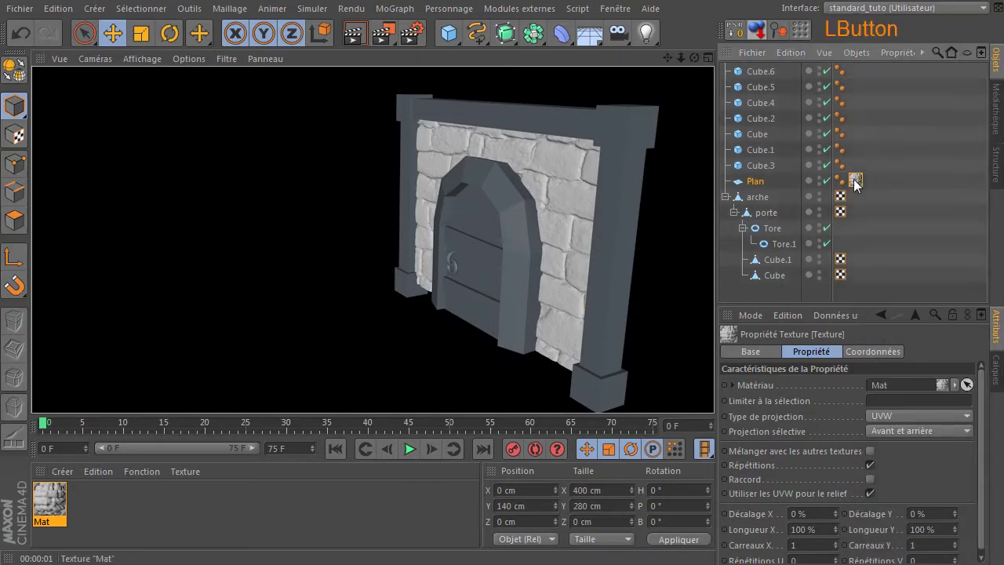
click(915, 415)
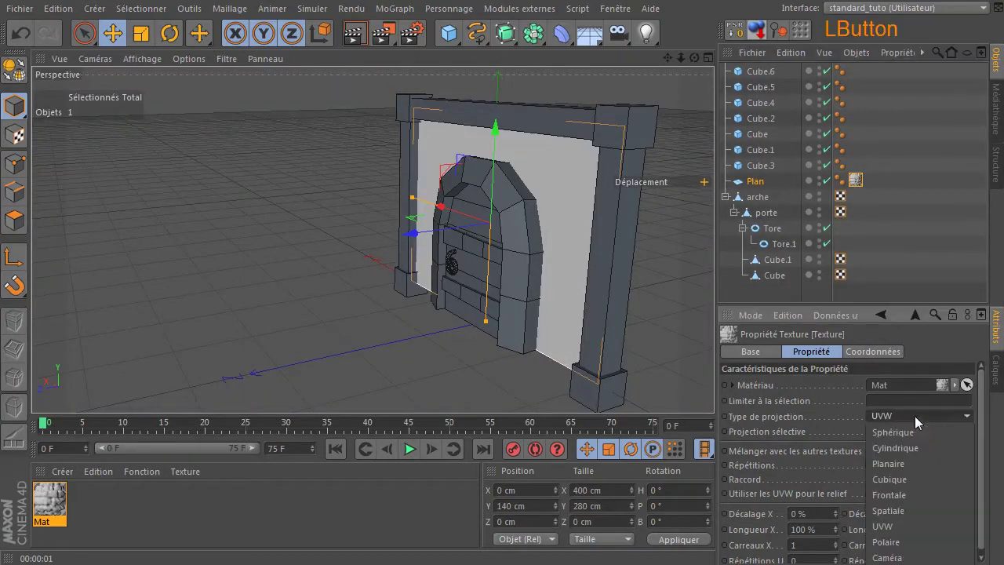
click(904, 463)
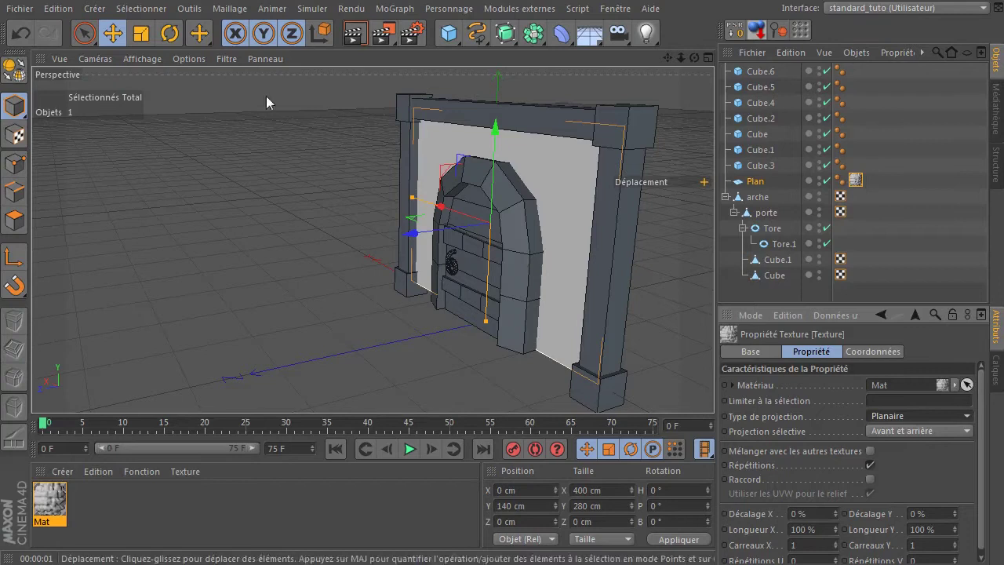
click(14, 135)
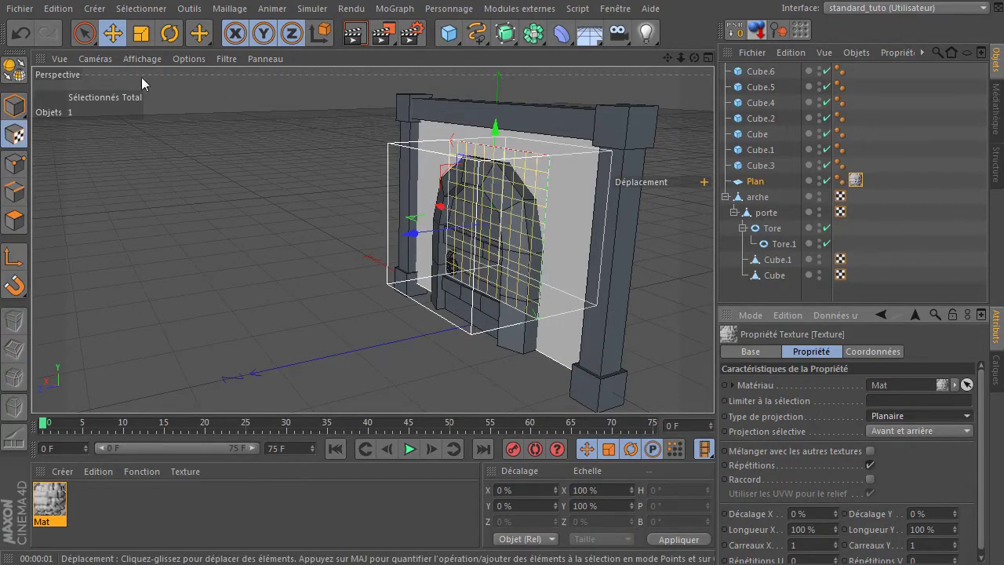
drag(494, 128, 494, 167)
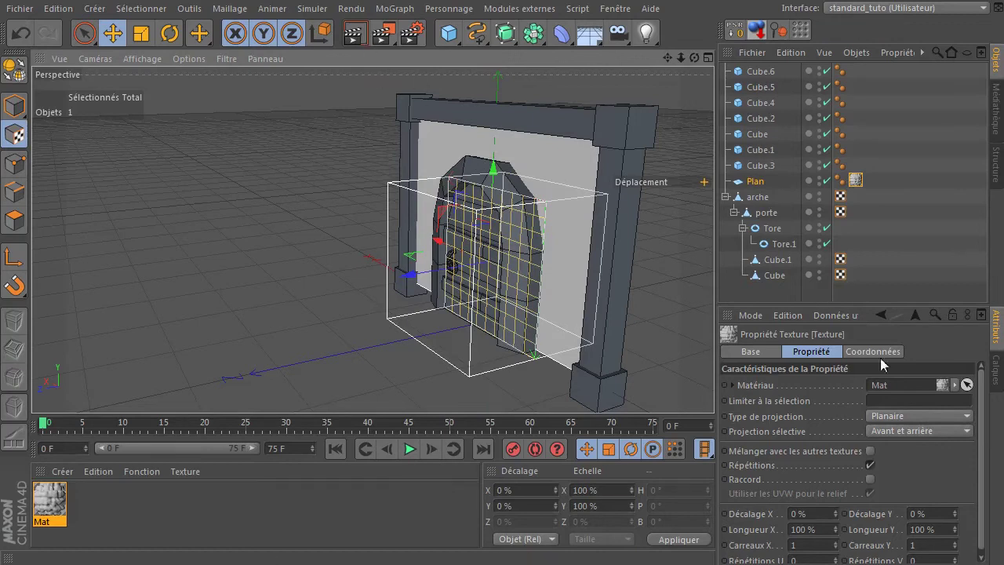
Turn off Répétitions for the wall's texture and render the perspective view.
drag(851, 315, 843, 158)
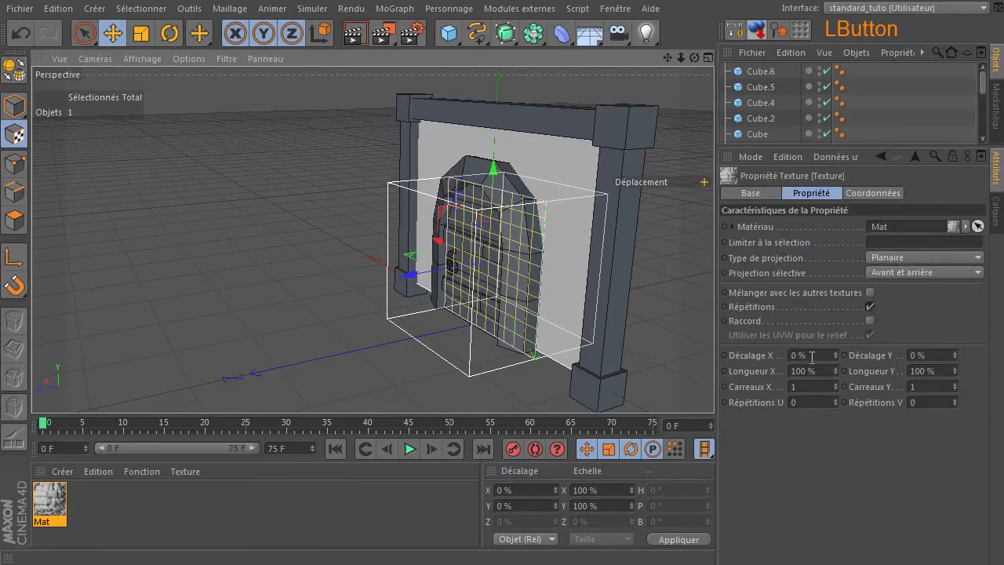
click(872, 306)
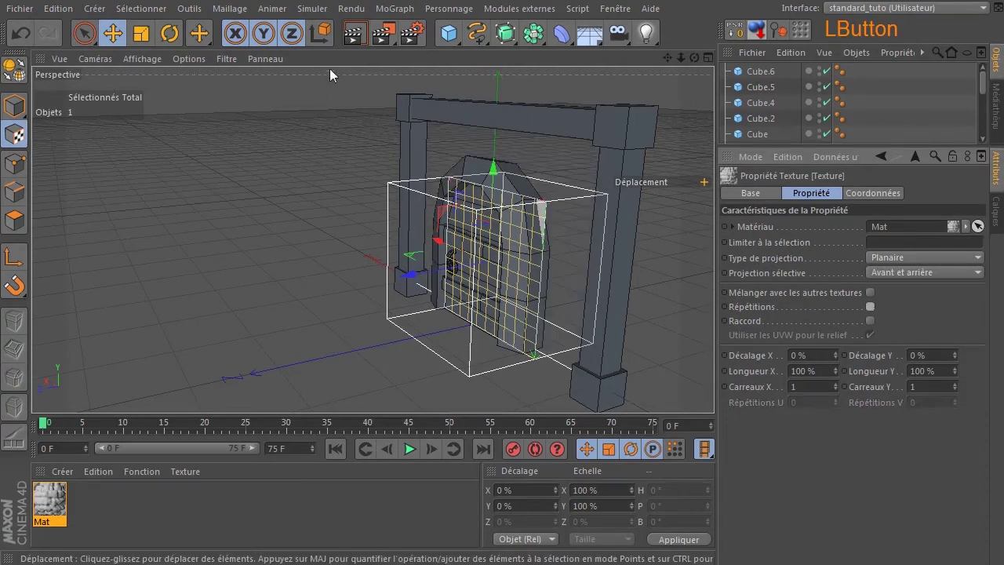
click(354, 33)
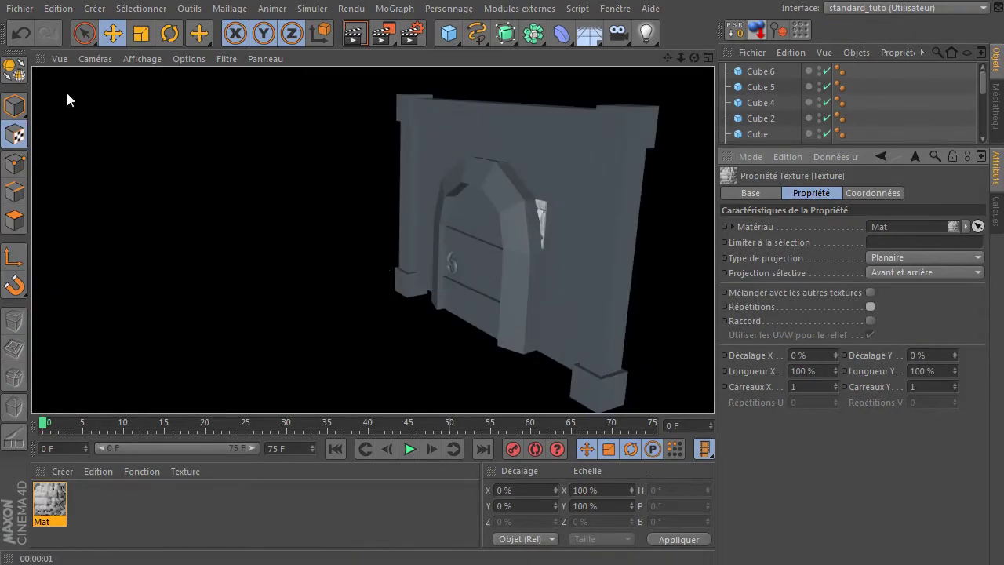
Shift the texture projection along X to the wall section right of the door, lower it towards the floor, and render the view.
click(27, 111)
click(15, 135)
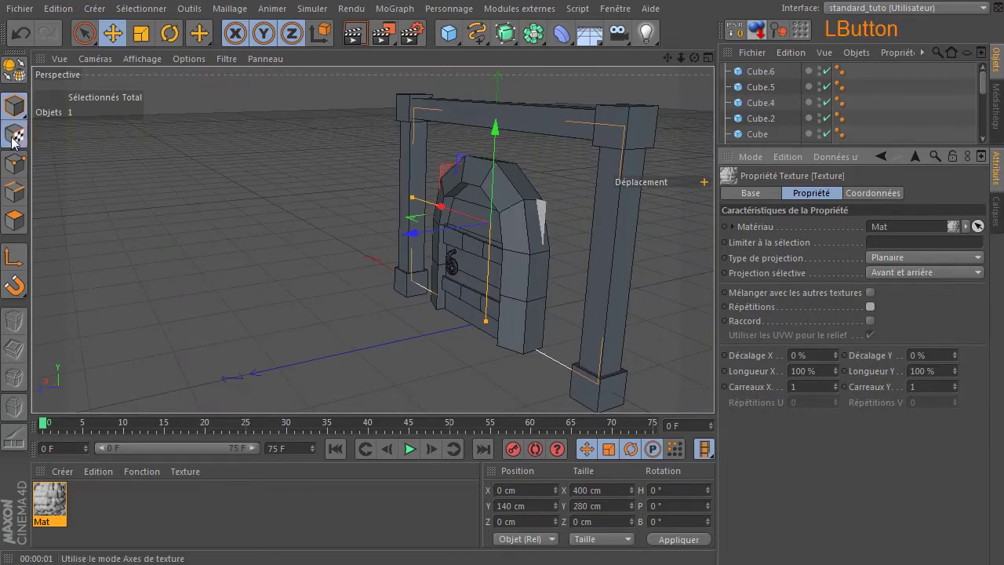
drag(432, 253, 506, 243)
drag(573, 192, 560, 282)
click(354, 33)
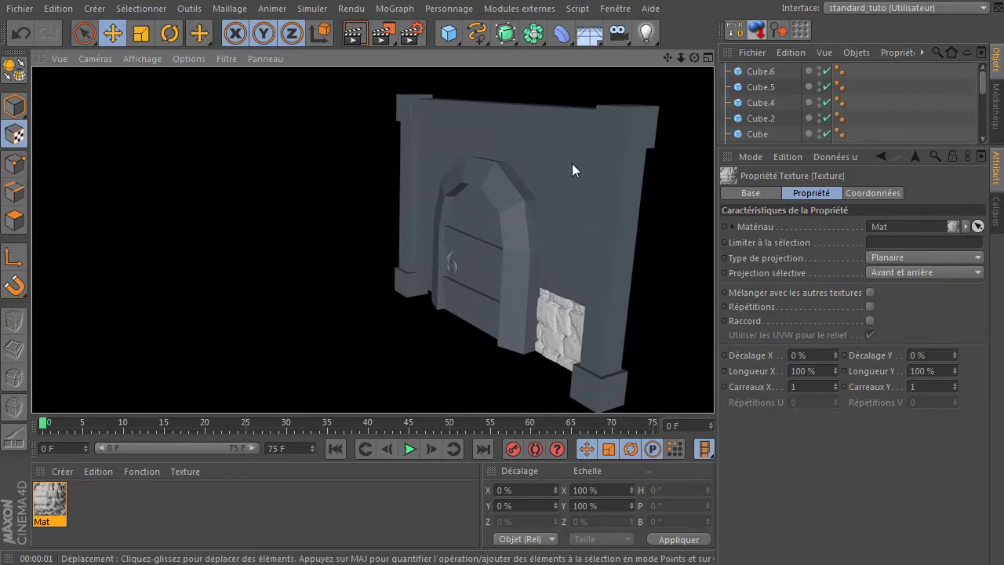
Examine the stone base of the walls in the XnView reference image, then return to the 3D scene.
drag(1003, 69, 643, 70)
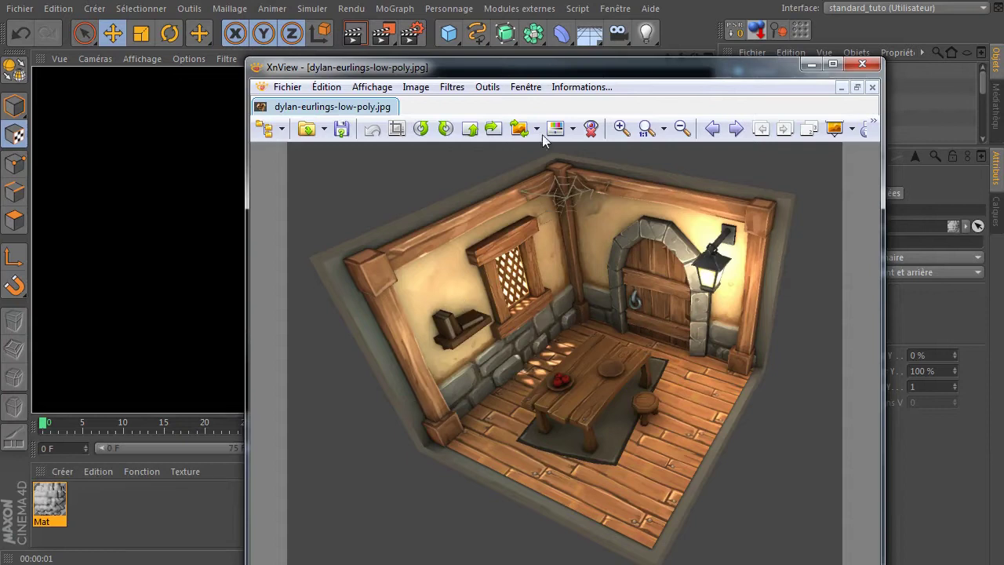
drag(537, 65, 1003, 75)
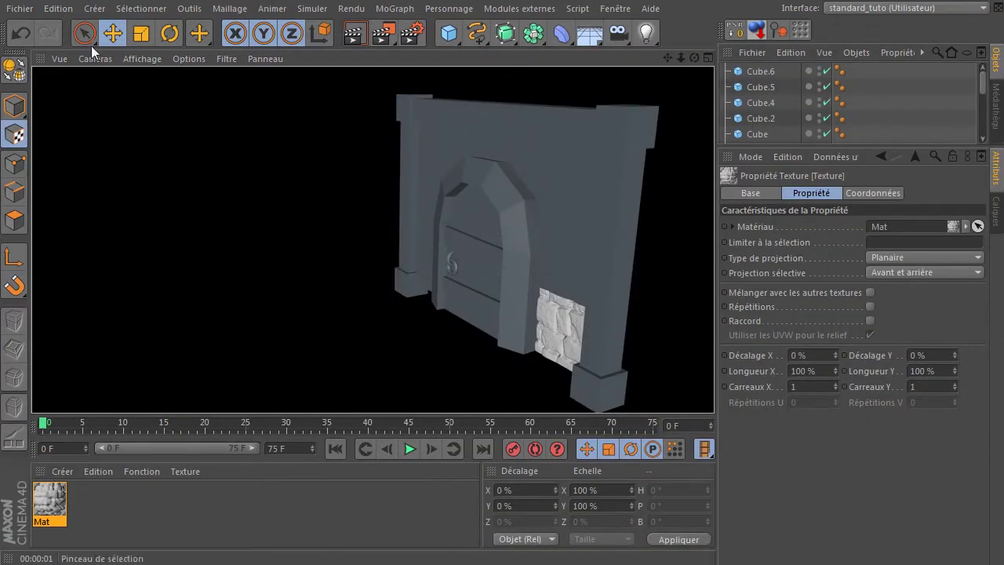
click(637, 242)
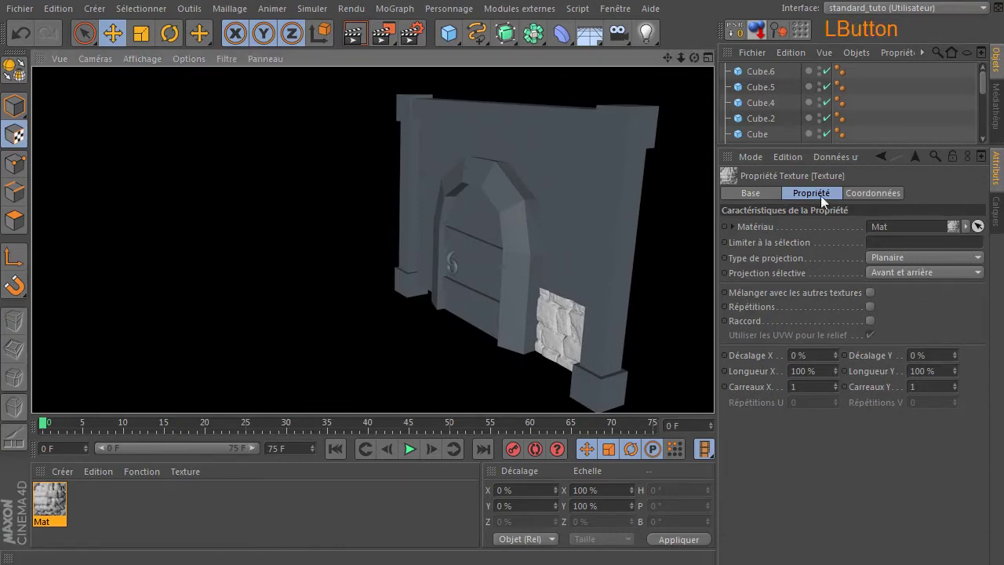
Raise the wall's texture projection along Y so the stones reach higher beside the door, and render the view.
drag(833, 147, 832, 229)
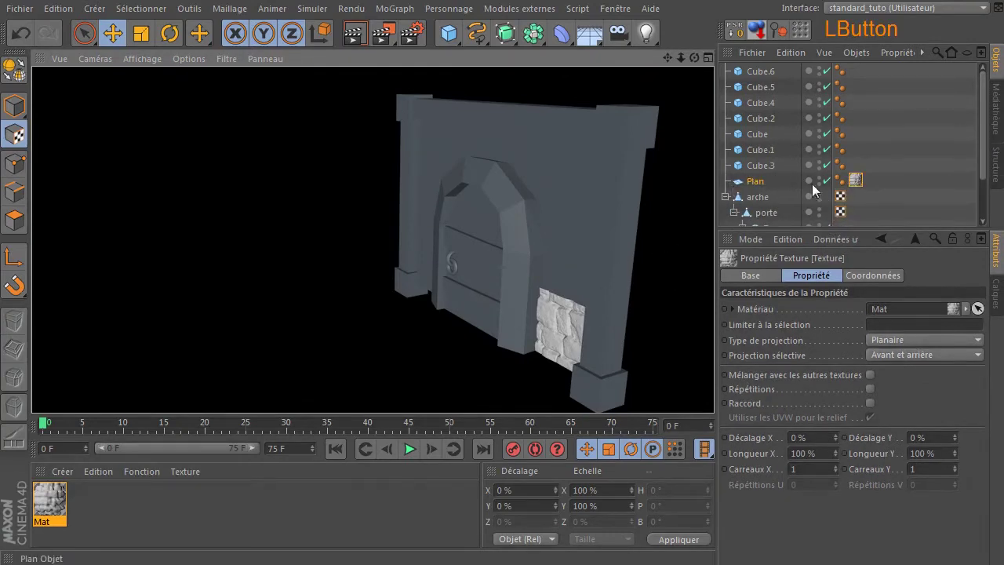
click(856, 182)
drag(558, 281, 584, 192)
click(355, 33)
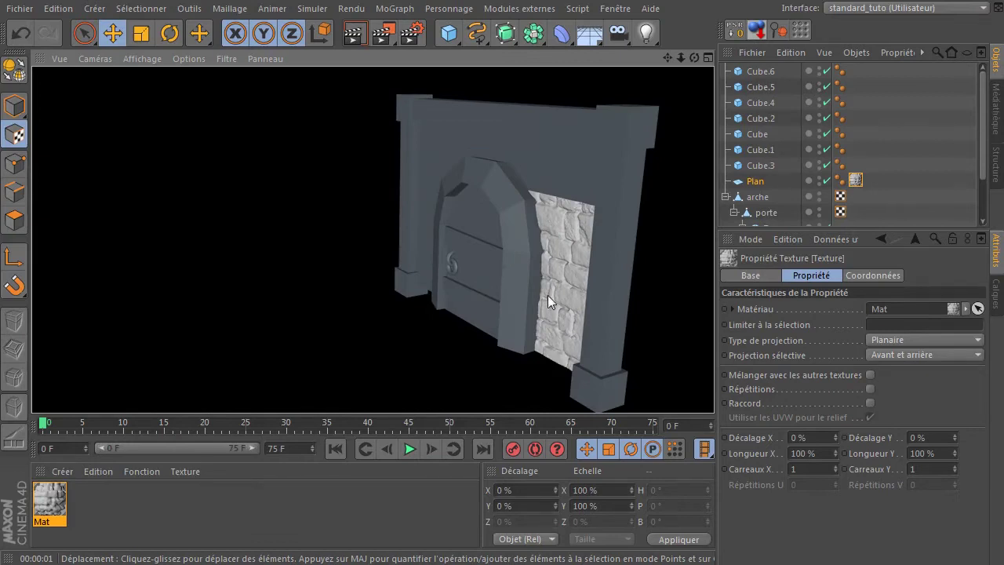
click(857, 181)
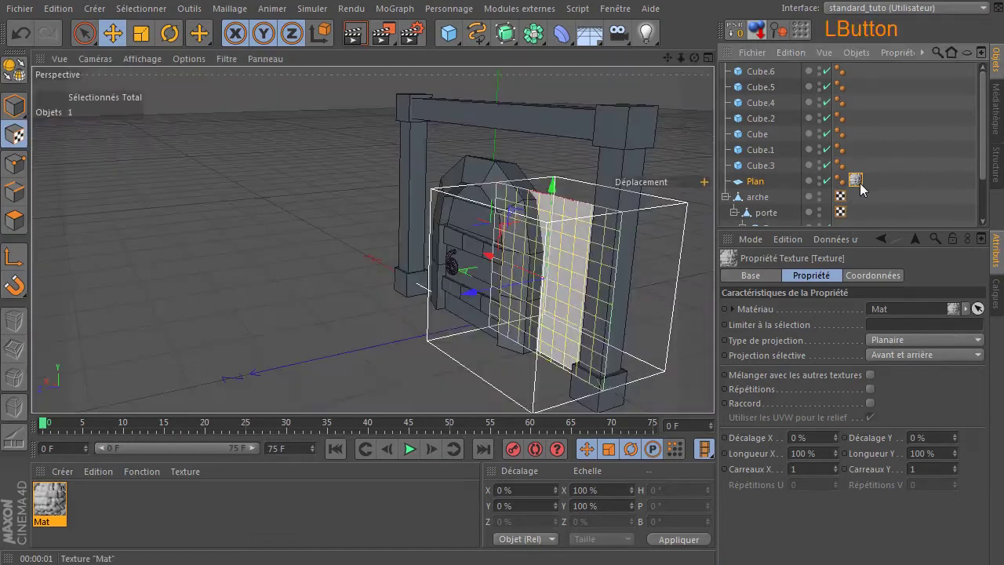
Delete the texture tag from Plan and the Mat material, and close the material editor window.
key(Delete)
click(35, 499)
key(Delete)
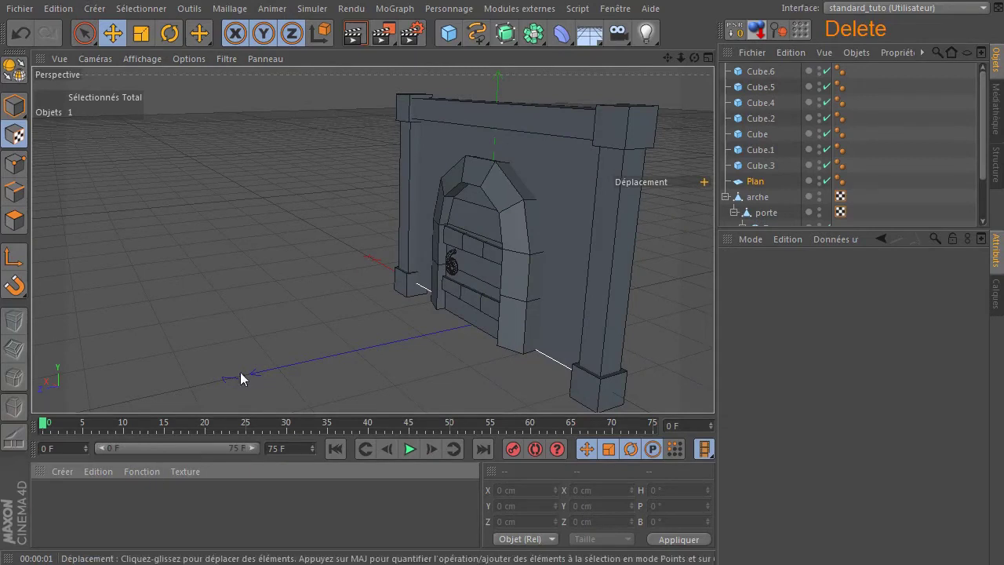
click(239, 376)
click(9, 108)
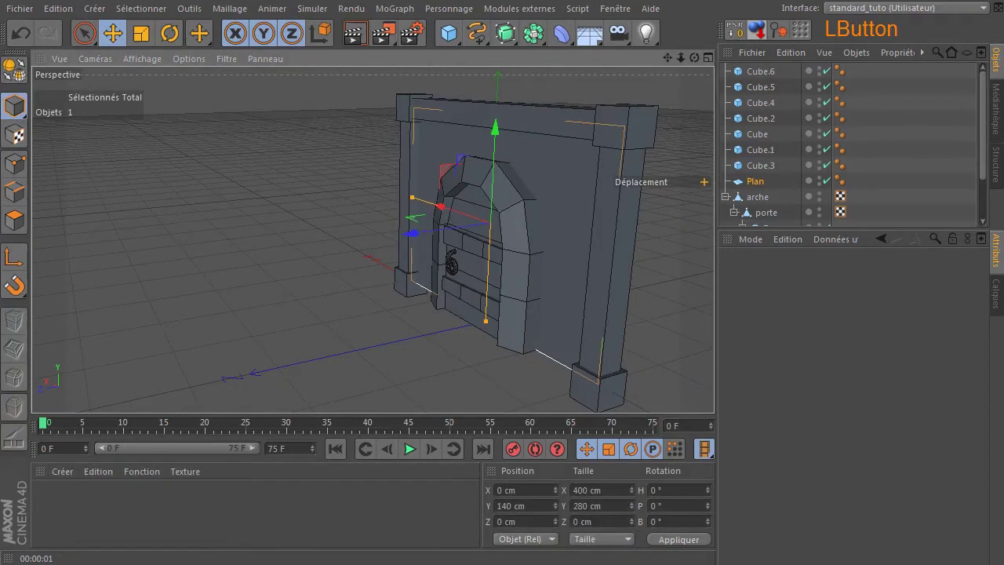
drag(1003, 125, 441, 80)
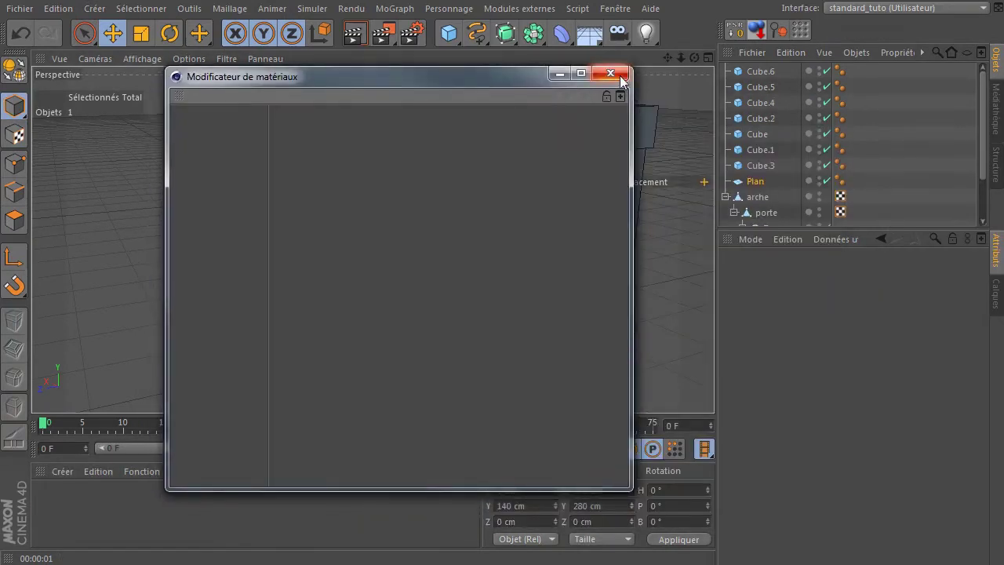
click(611, 74)
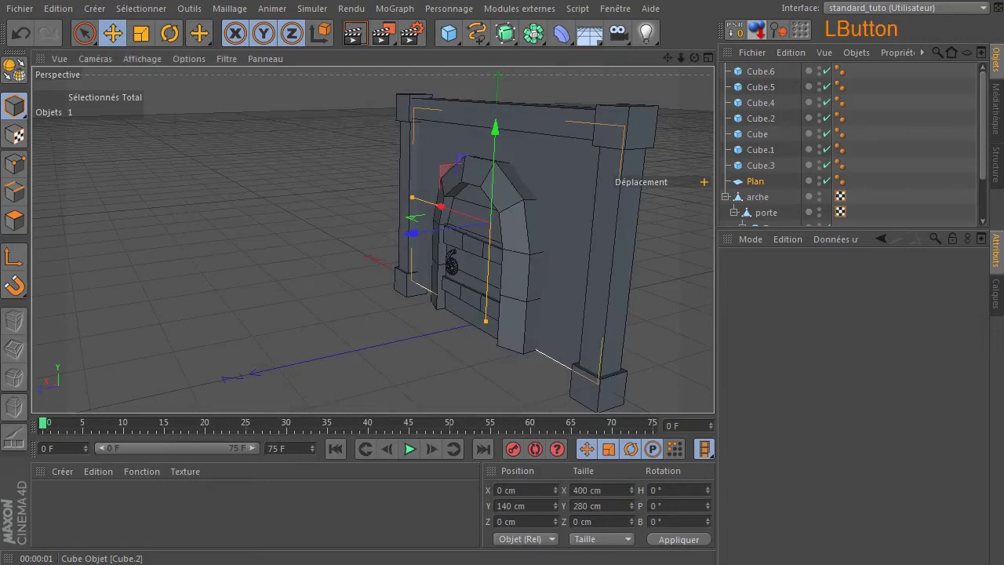
Look at the door in the XnView low-poly room reference image, and return to the 3D scene.
drag(1003, 141, 450, 74)
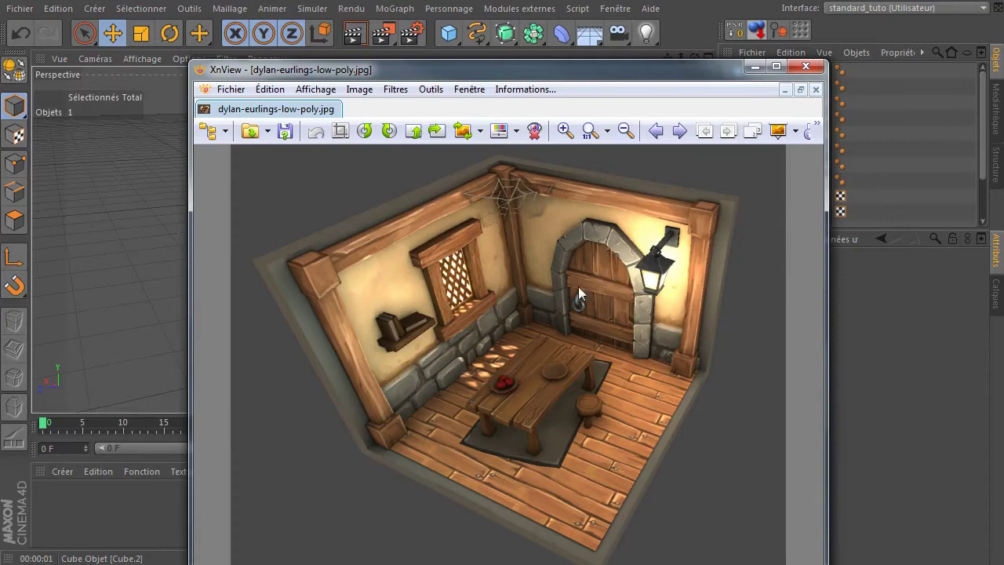
drag(544, 76, 1003, 102)
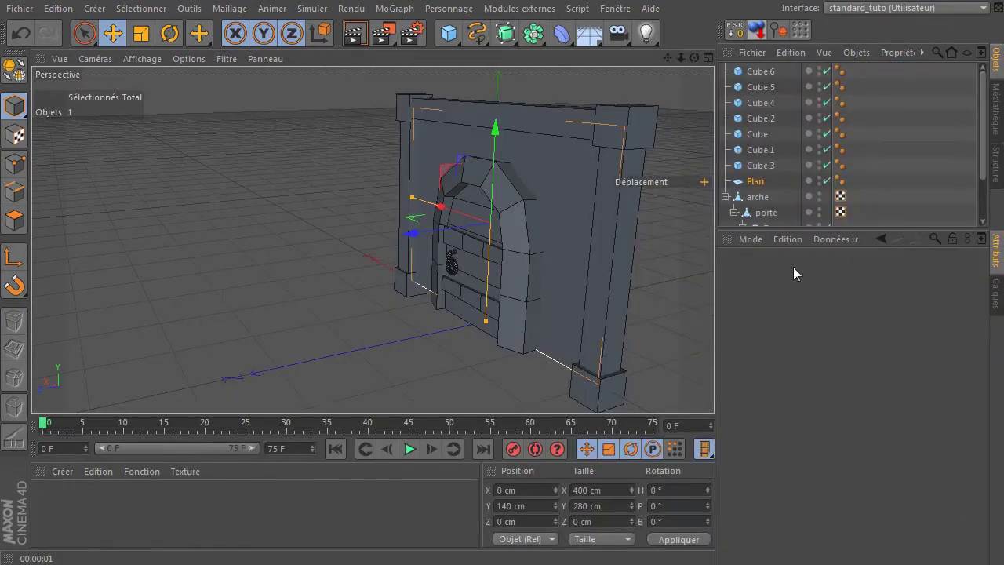
click(226, 302)
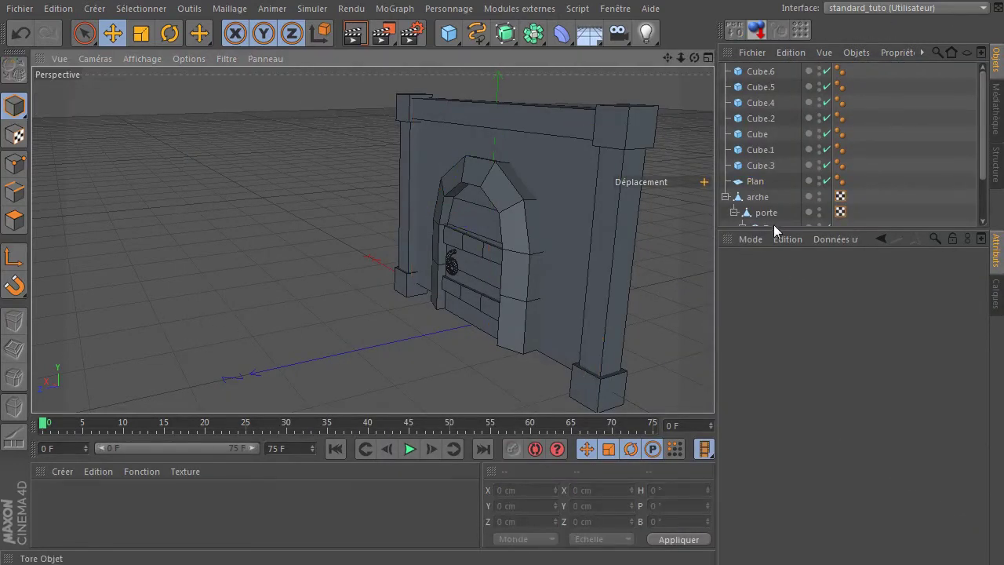
Enlarge the object list and check which door parts belong to the arche and porte hierarchy.
drag(772, 230, 772, 339)
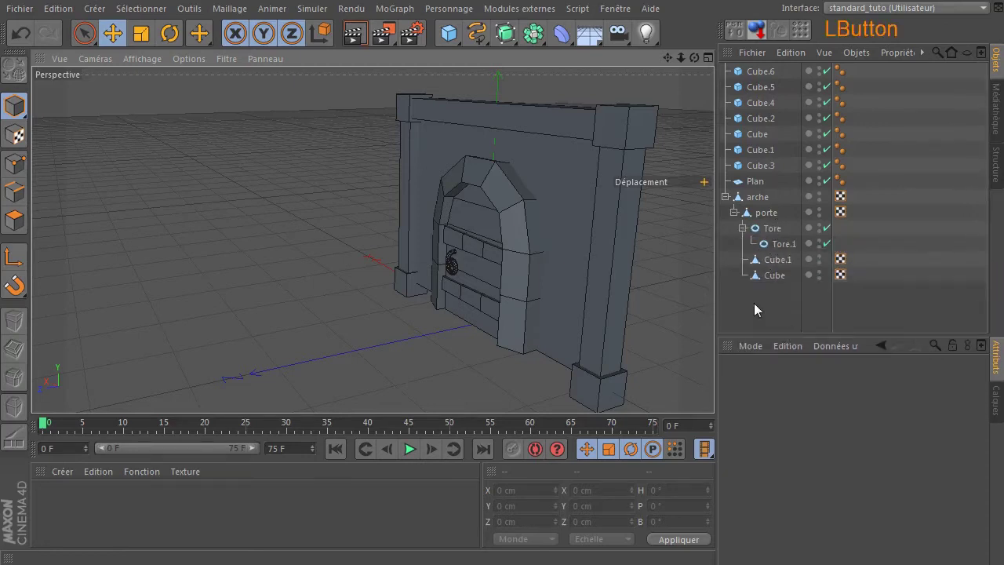
click(757, 199)
click(762, 213)
click(742, 228)
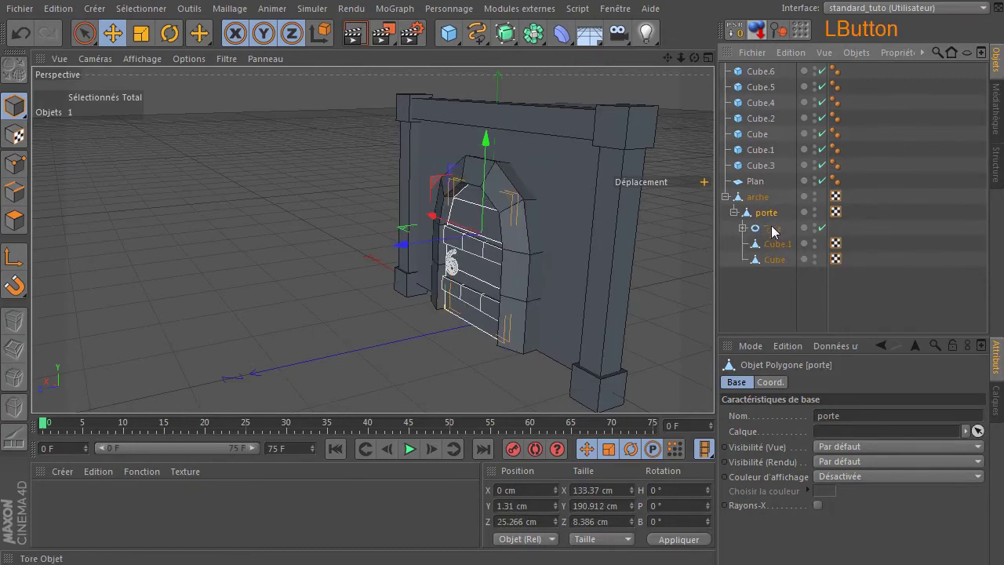
click(772, 228)
click(775, 260)
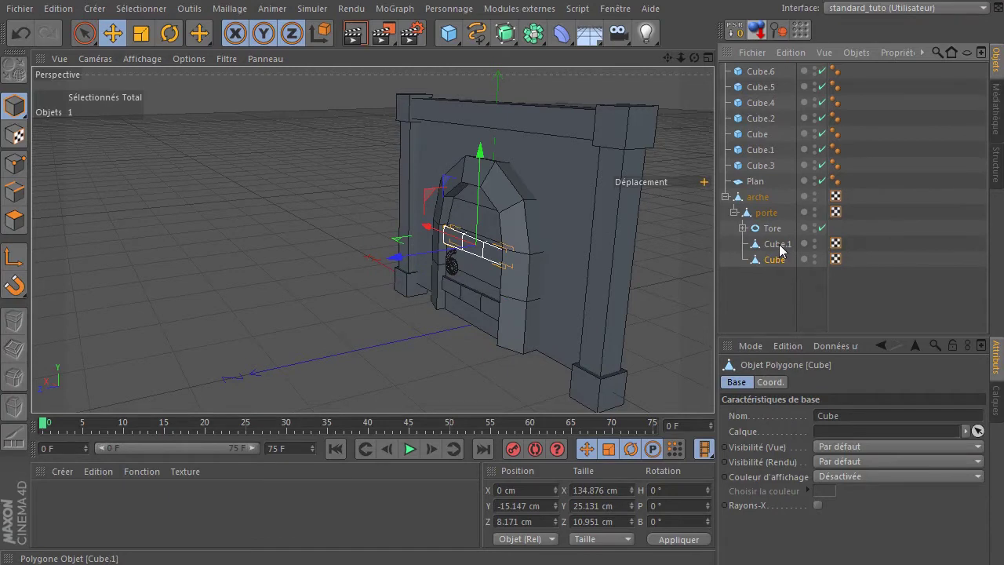
Rename the two door crossbars under porte, Cube.1 and Cube, both as renfort.
double_click(780, 246)
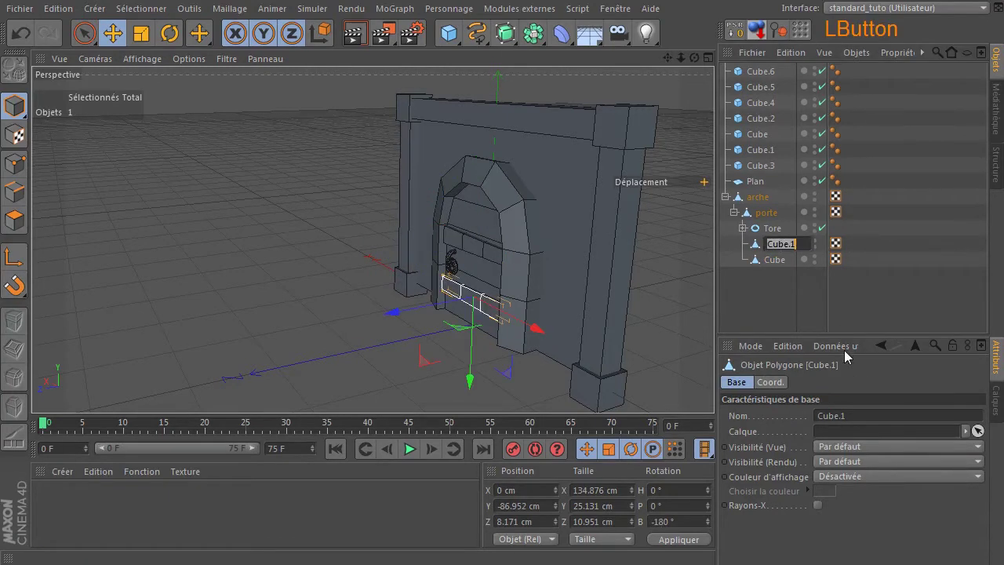
key(BackSpace)
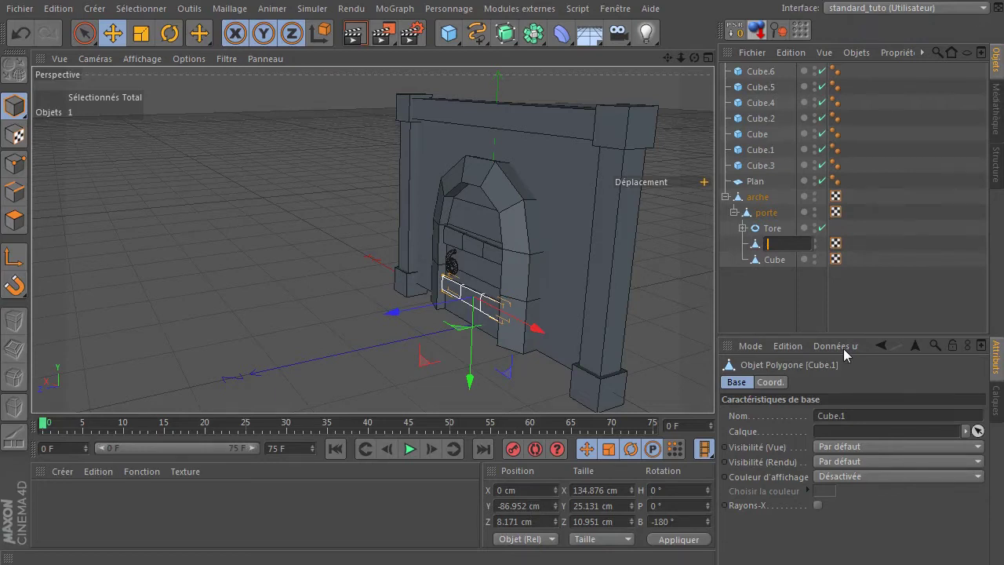
text(renfort)
key(Return)
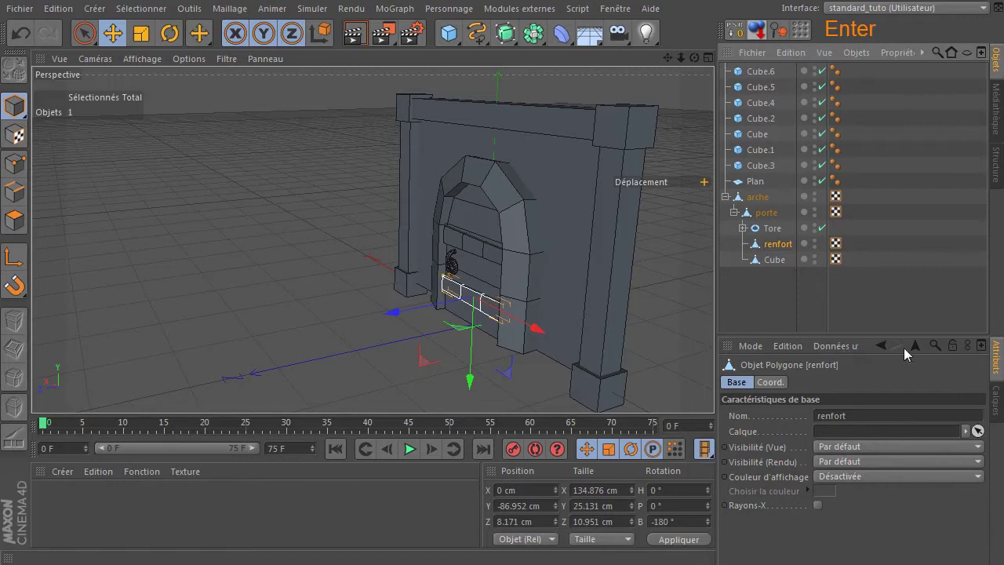
double_click(778, 259)
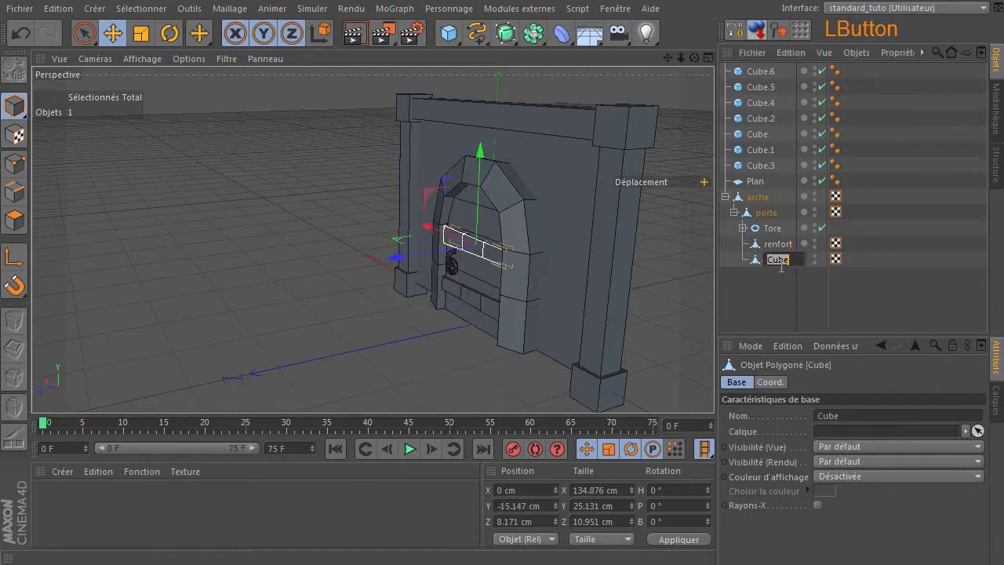
text(renfort)
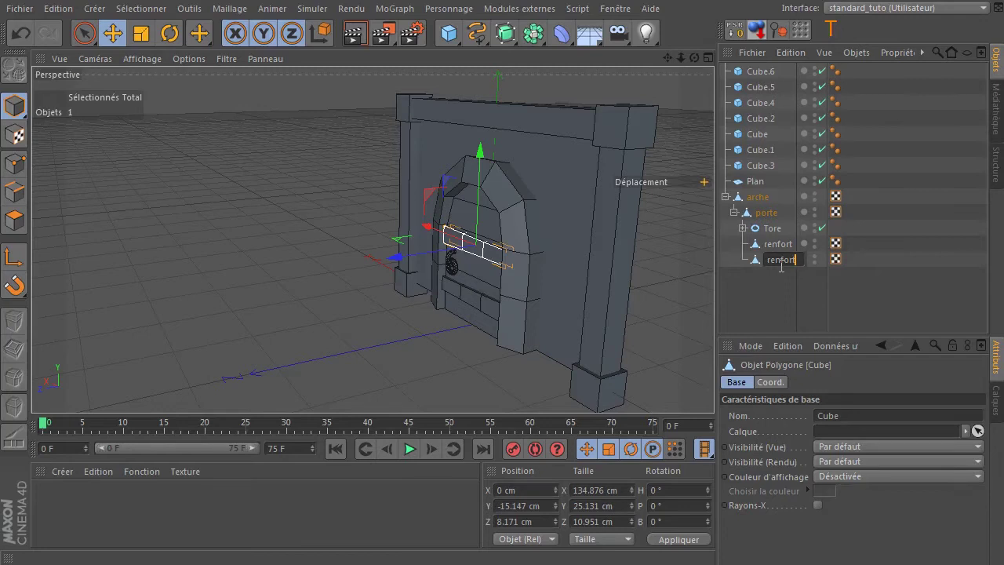
key(Return)
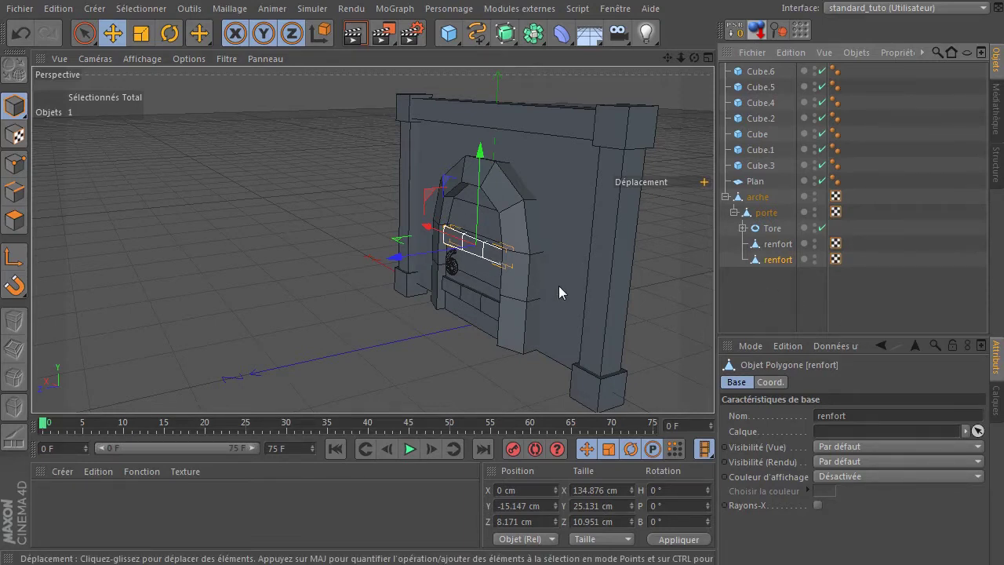
Check the Tore handle, select the porte object and collapse its hierarchy.
click(775, 230)
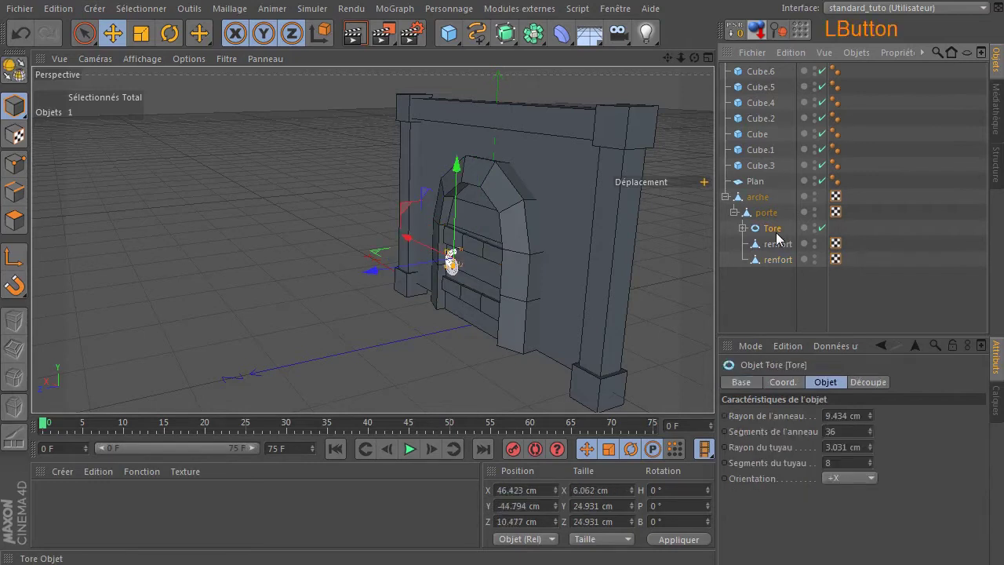
click(766, 213)
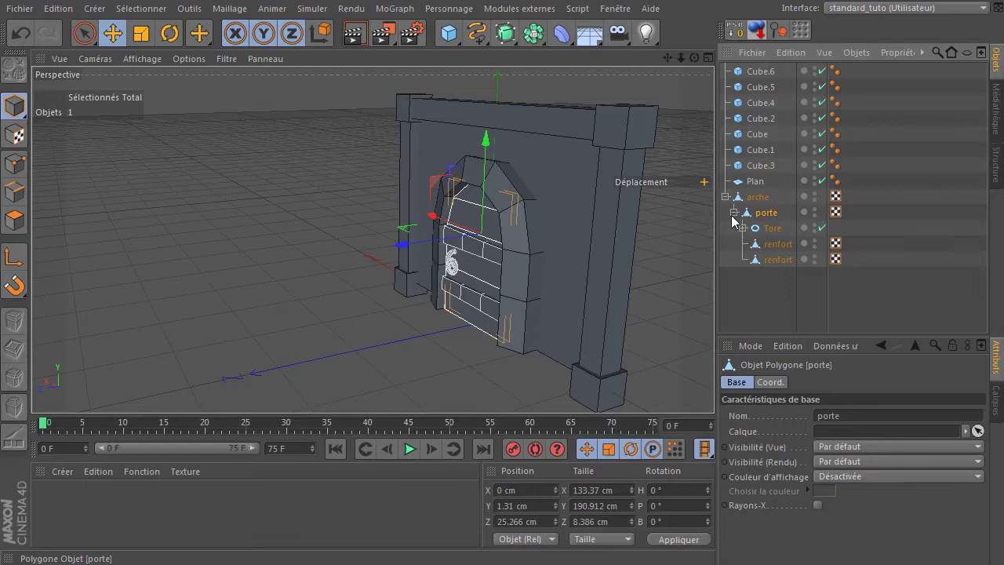
click(733, 214)
Move the porte's axis in the front view to the door edge opposite the handle, at about X -67.4 cm and Y -49.4 cm.
drag(694, 58, 617, 134)
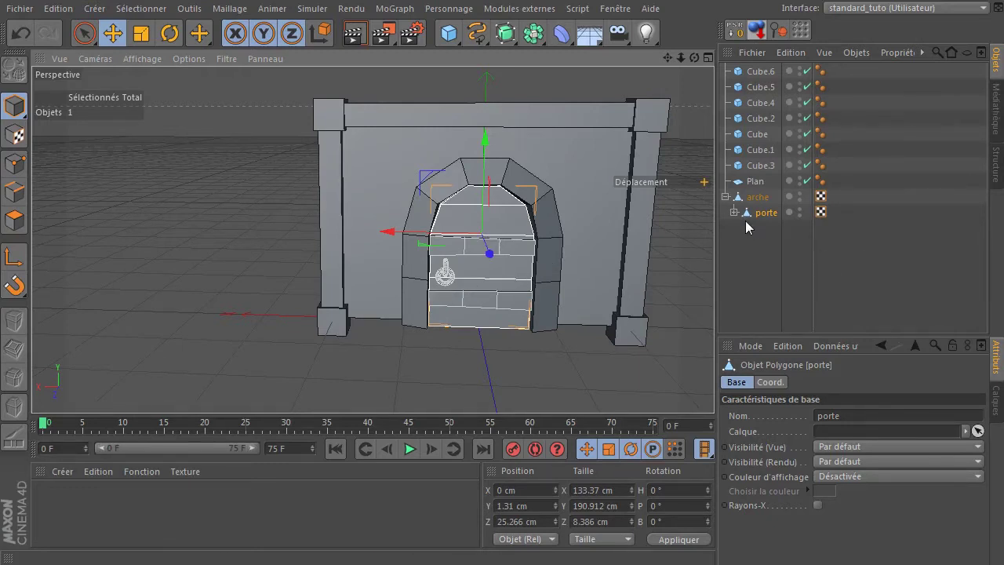
click(14, 259)
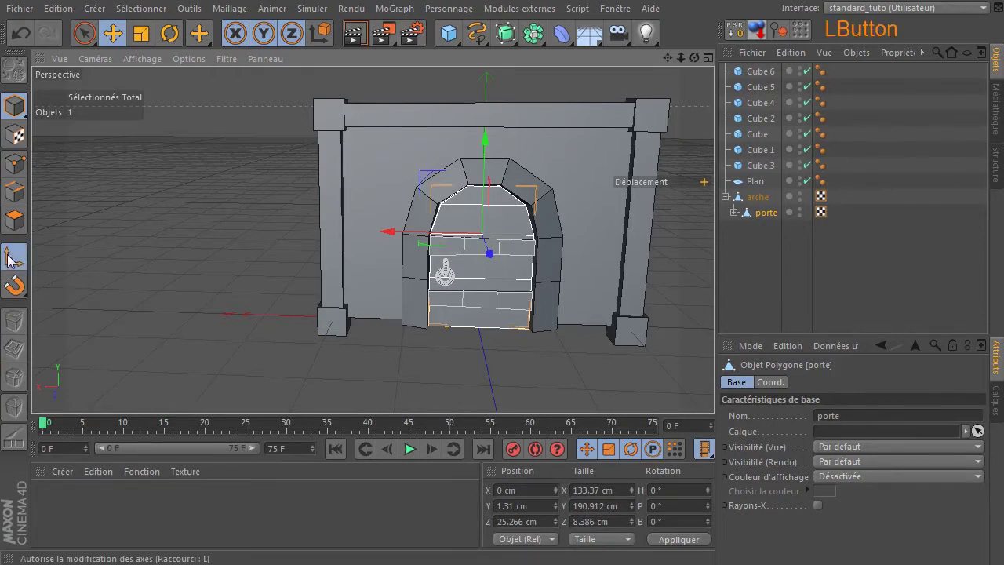
middle_click(585, 246)
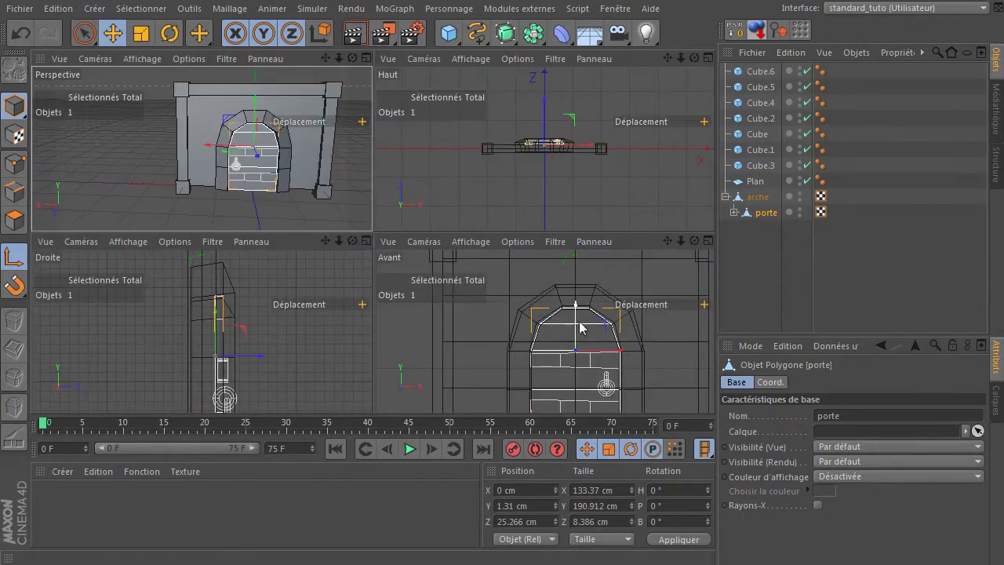
middle_click(576, 332)
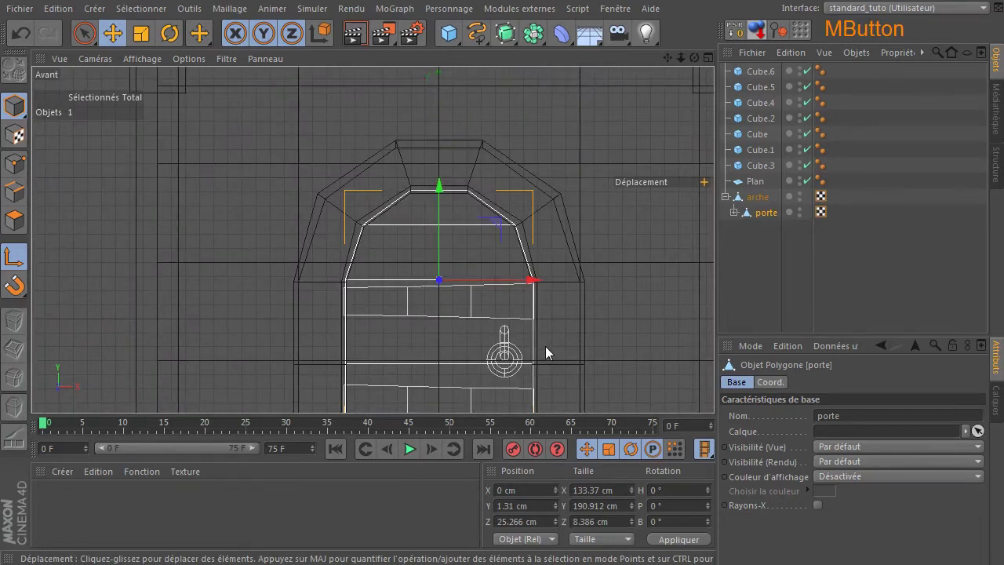
drag(533, 280, 443, 329)
drag(348, 182, 346, 259)
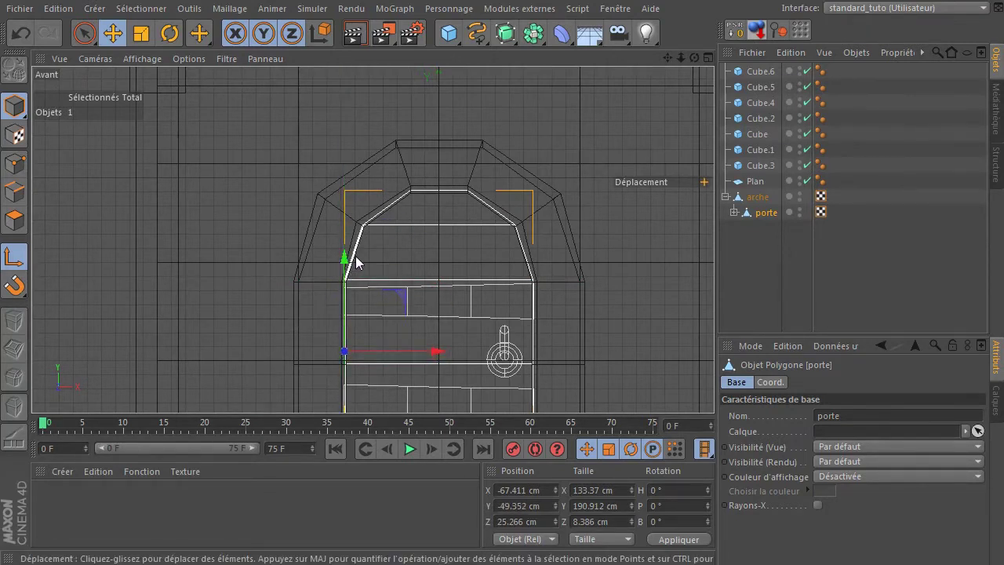
click(15, 259)
middle_click(275, 212)
middle_click(294, 177)
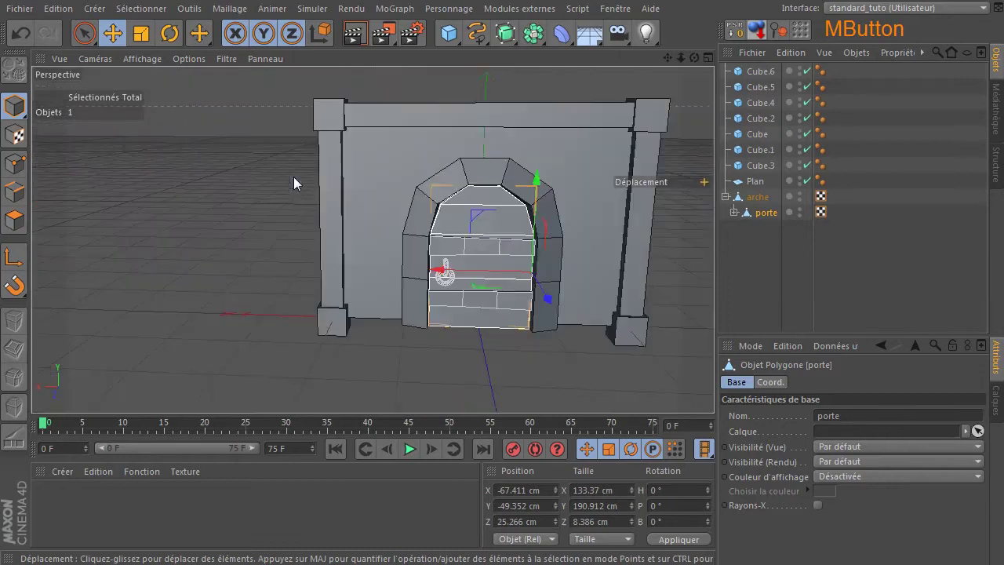
Move the porte's axis in the top view along Z to the front of the crossbars, at about Z 38.4 cm.
middle_click(520, 265)
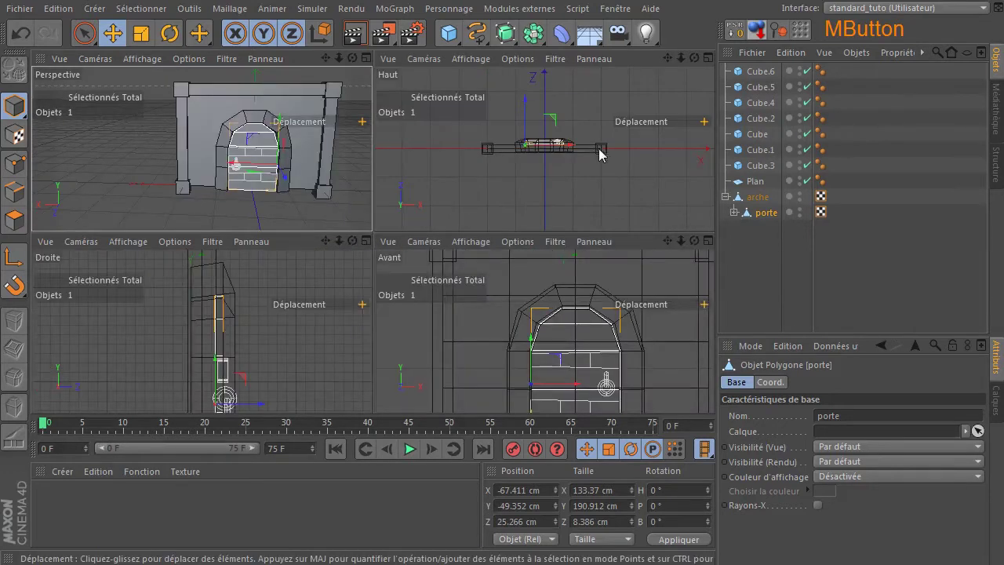
middle_click(546, 160)
scroll(361, 235, up, 5)
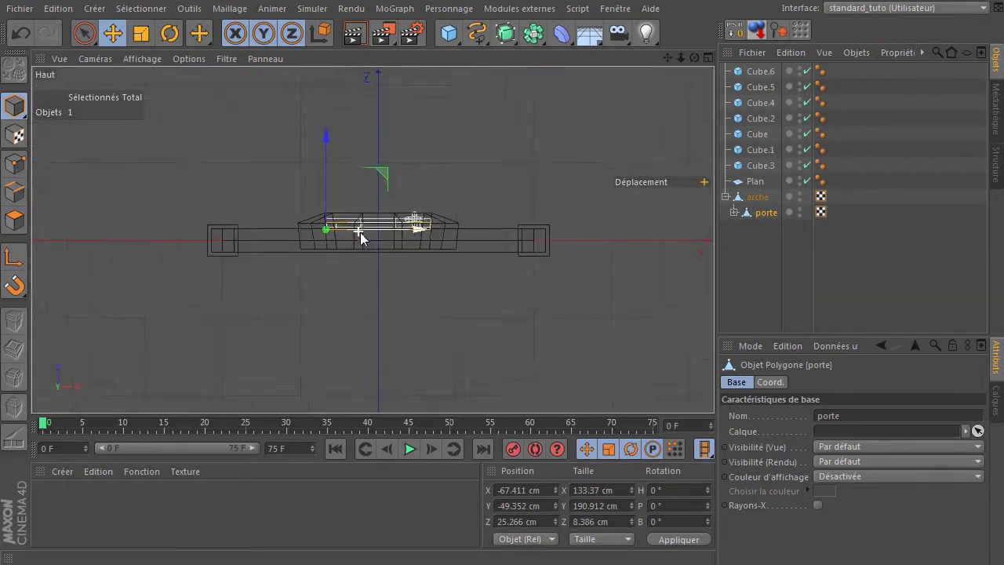
scroll(365, 235, up, 3)
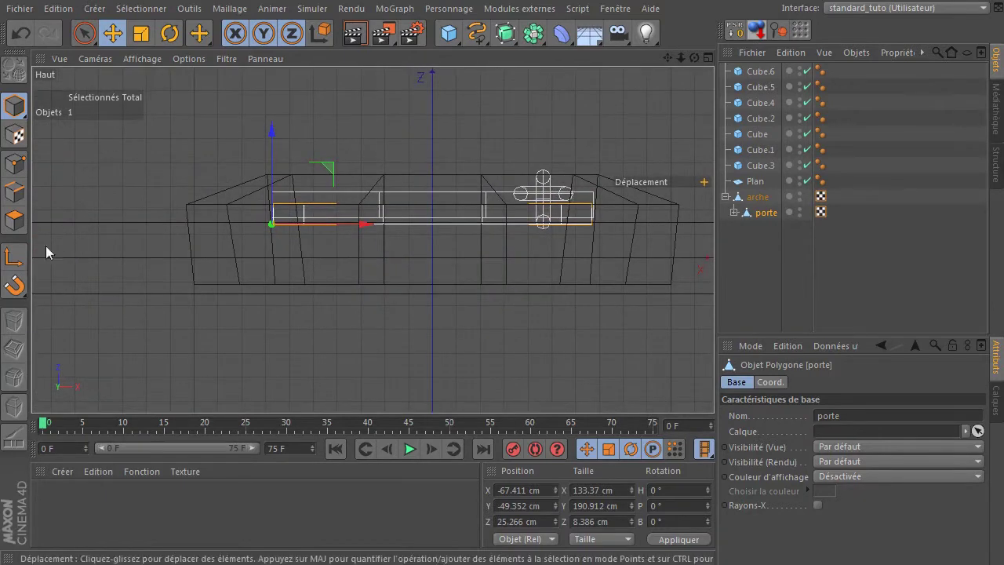
click(13, 259)
drag(272, 136, 275, 107)
click(13, 257)
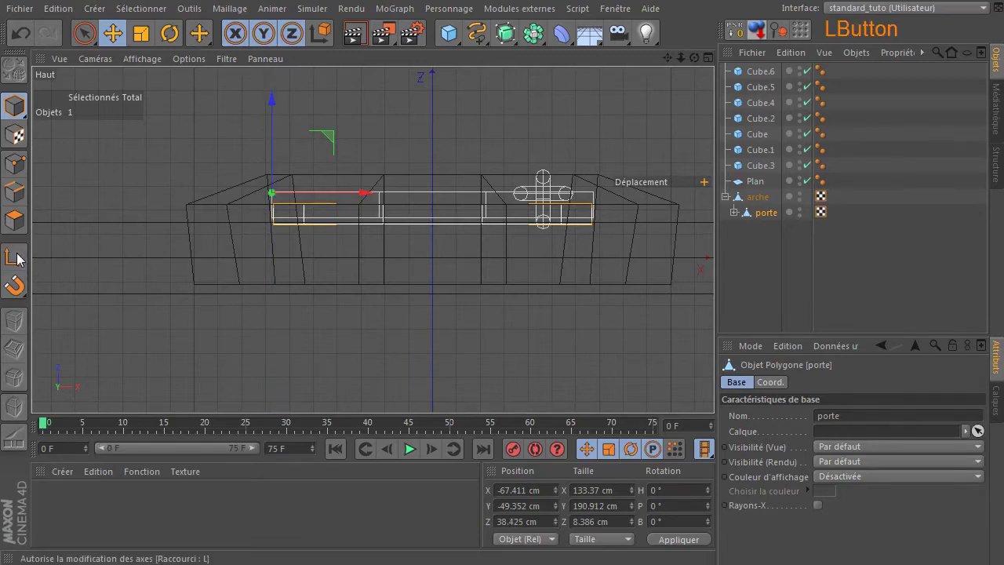
middle_click(197, 268)
middle_click(311, 159)
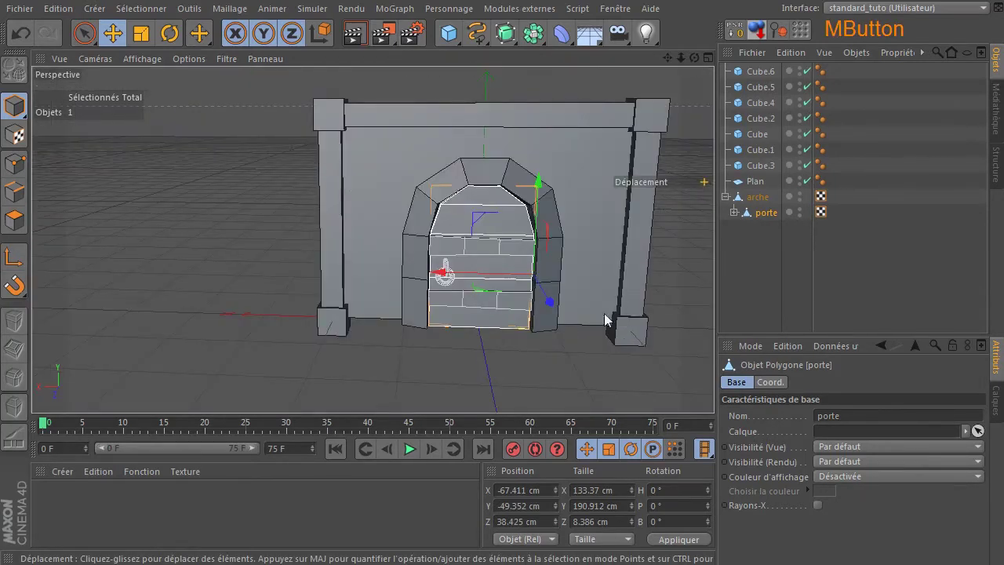
Rotate the porte around its vertical hinge axis to a heading of about 10.8°, and render the perspective view.
click(765, 212)
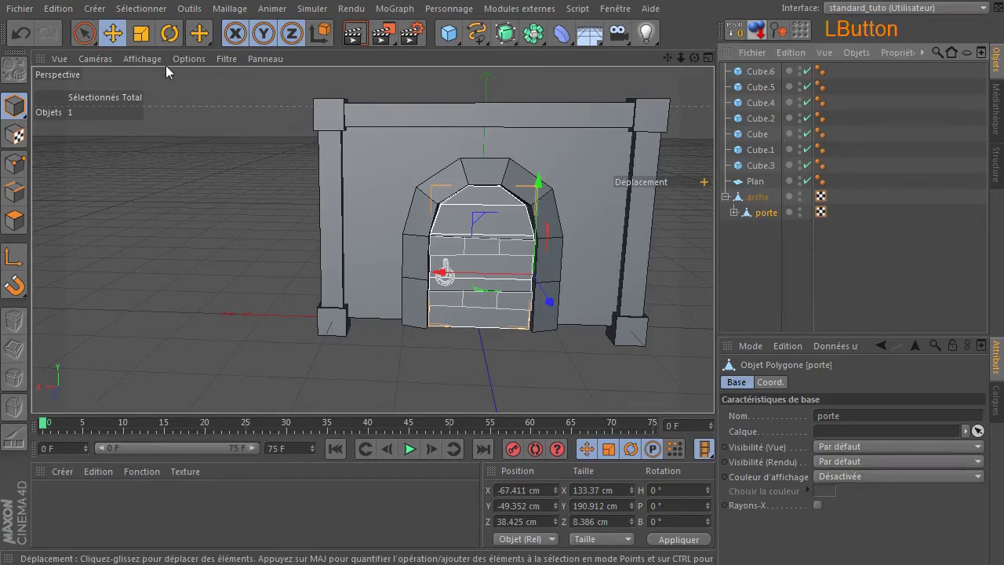
click(169, 33)
mouse_move(520, 294)
mouse_down()
mouse_move(578, 287)
mouse_move(530, 293)
mouse_up()
drag(694, 58, 573, 64)
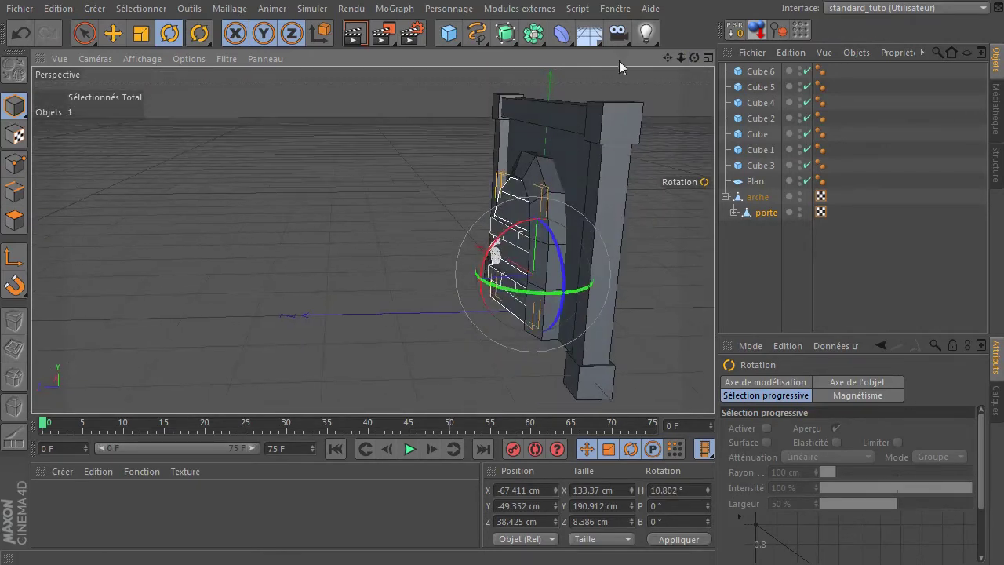
click(354, 33)
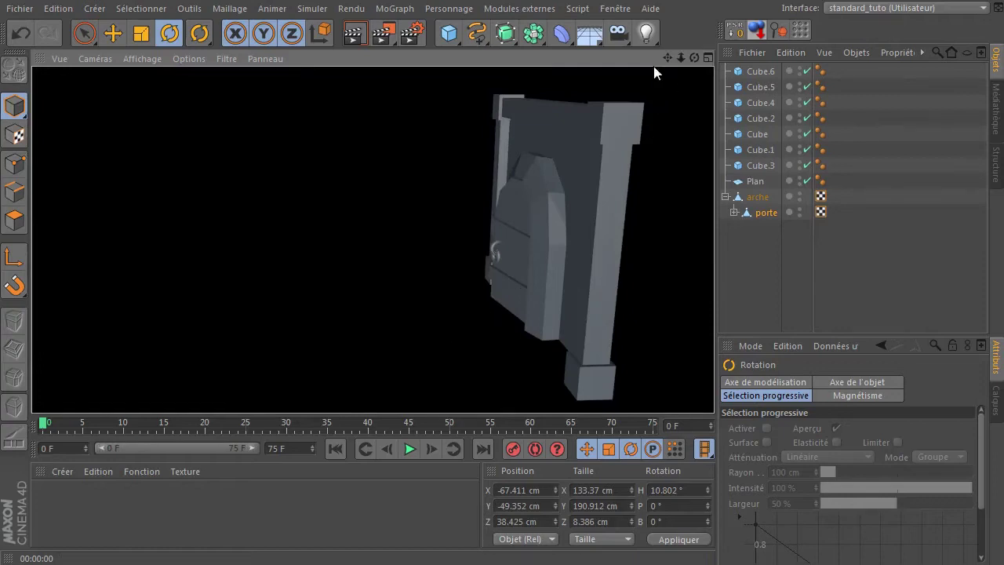
Try opening the porte wider, to a heading of about 24°, render the view, and undo the door rotation.
drag(694, 59, 796, 66)
drag(524, 288, 538, 288)
drag(694, 58, 623, 44)
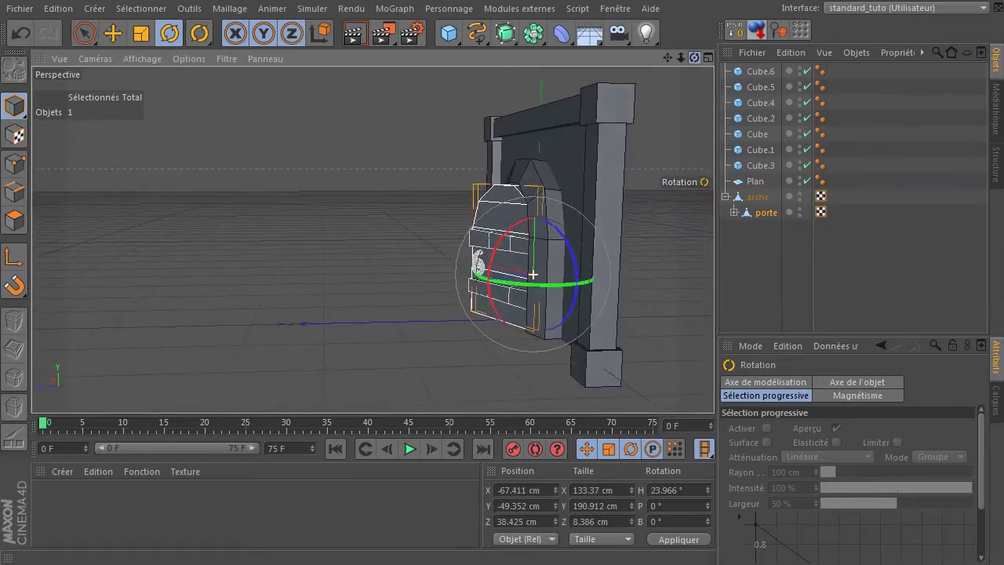
click(352, 36)
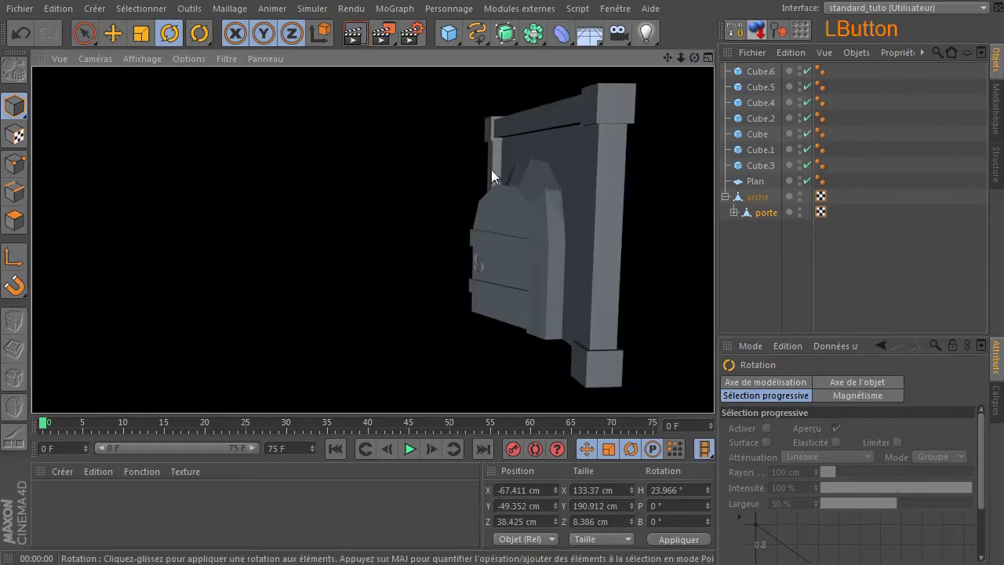
click(21, 34)
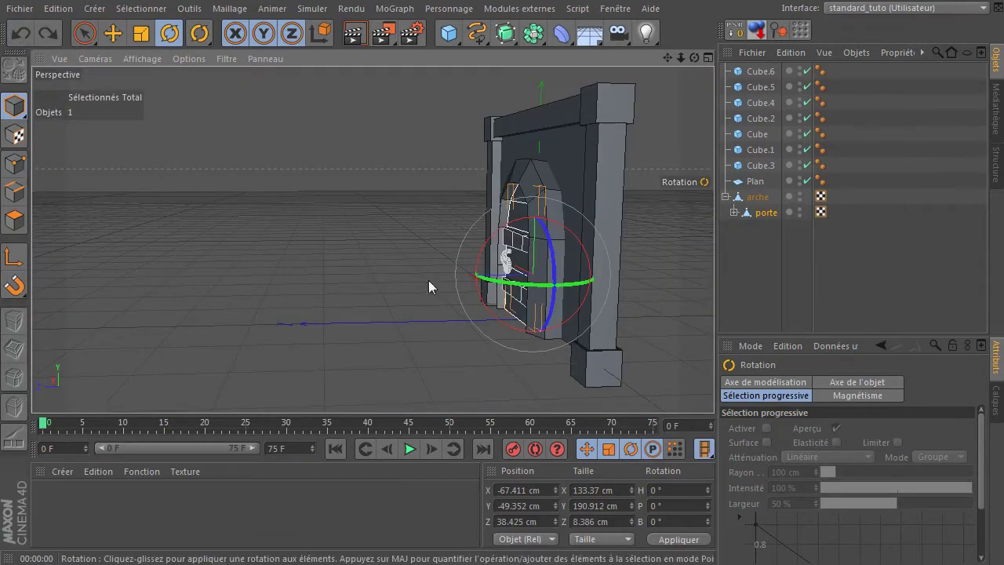
drag(694, 57, 627, 90)
middle_click(594, 206)
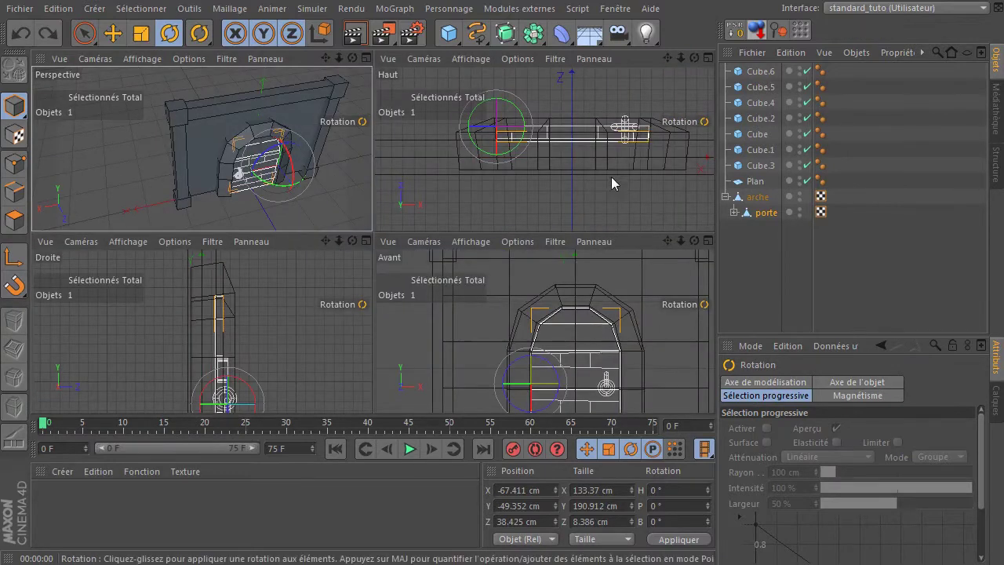
drag(611, 177, 586, 138)
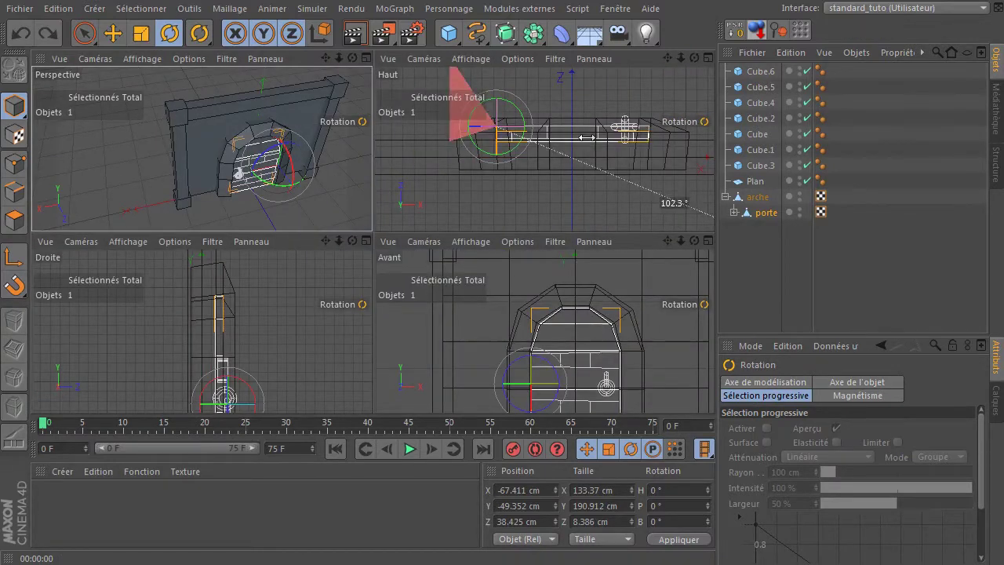
click(84, 33)
scroll(116, 156, up, 3)
middle_click(241, 166)
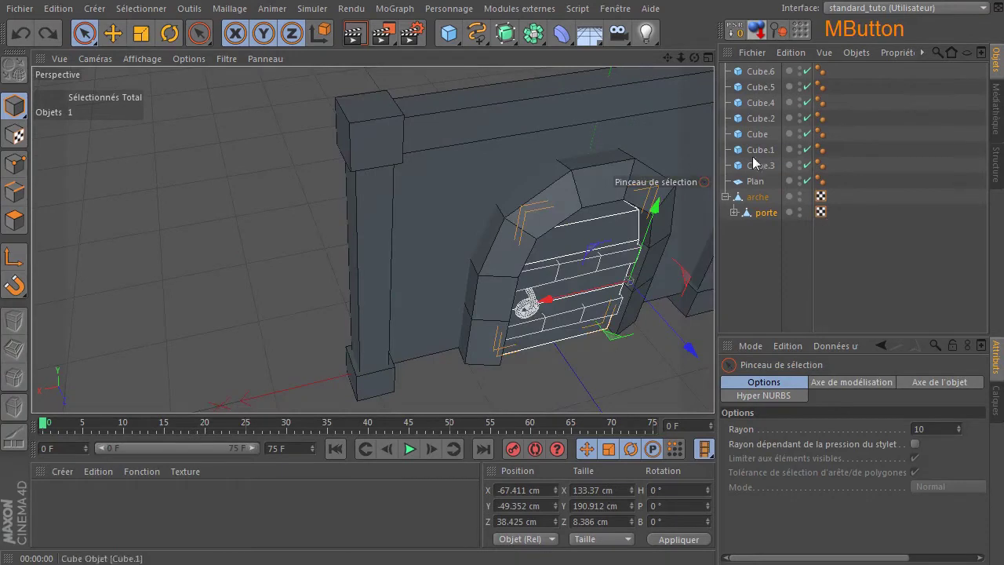
click(707, 58)
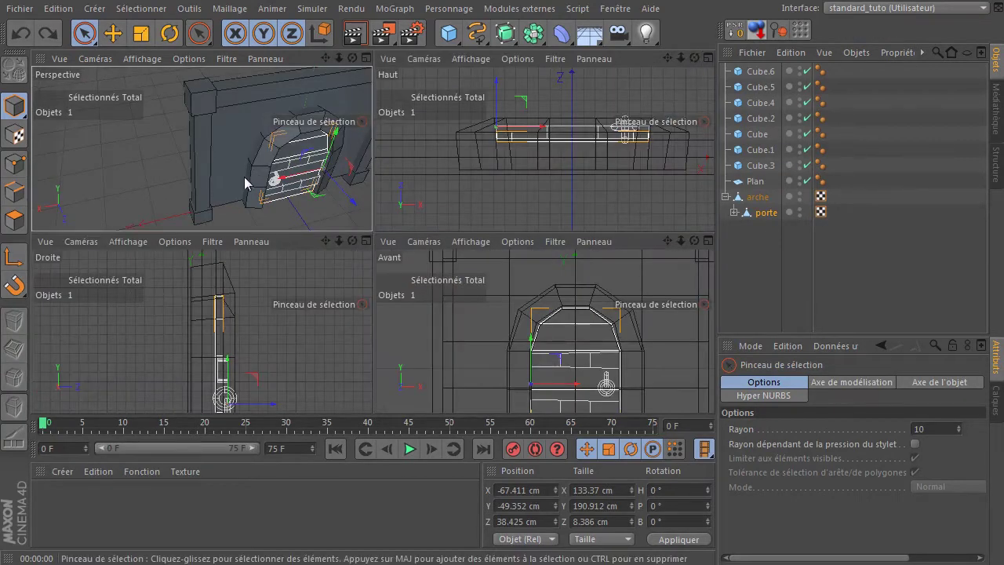
middle_click(302, 174)
drag(694, 58, 427, 229)
click(283, 248)
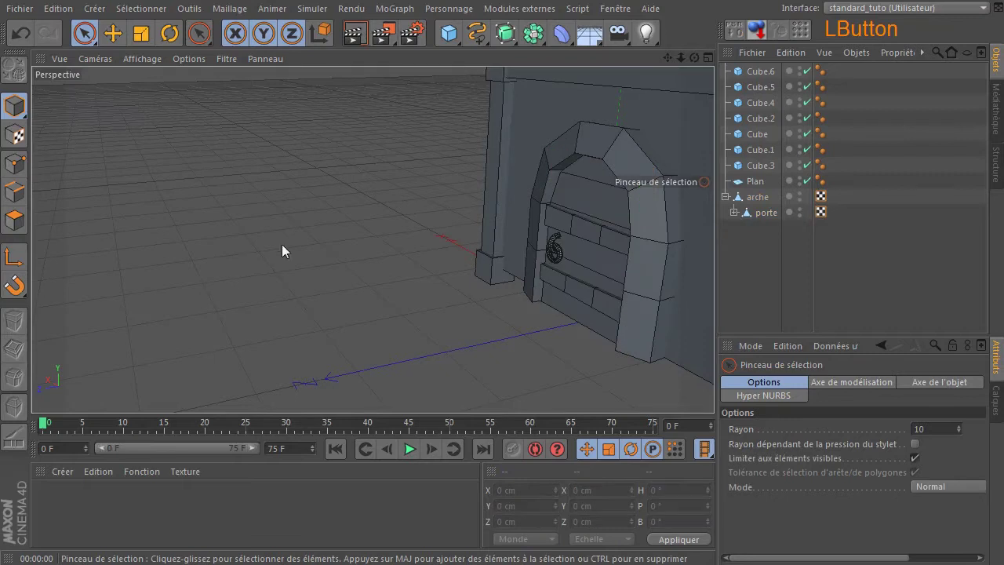
Rename the Plan object behind the door as mur.
click(741, 198)
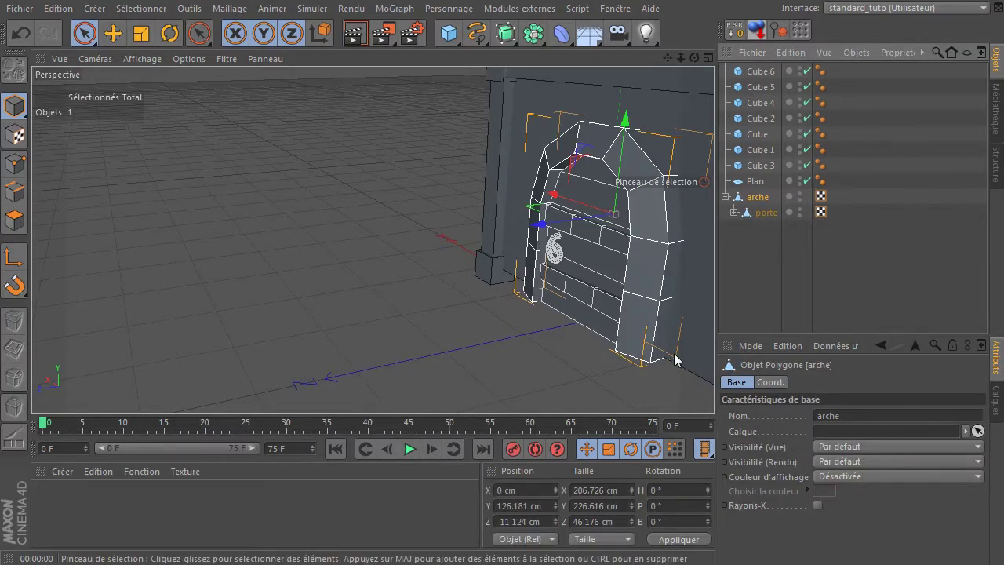
drag(668, 58, 538, 85)
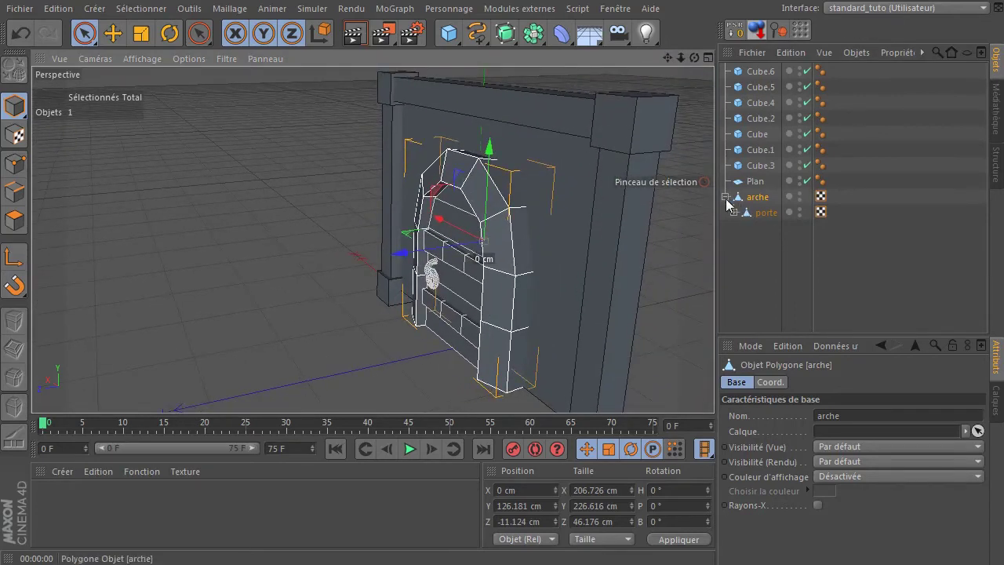
click(757, 183)
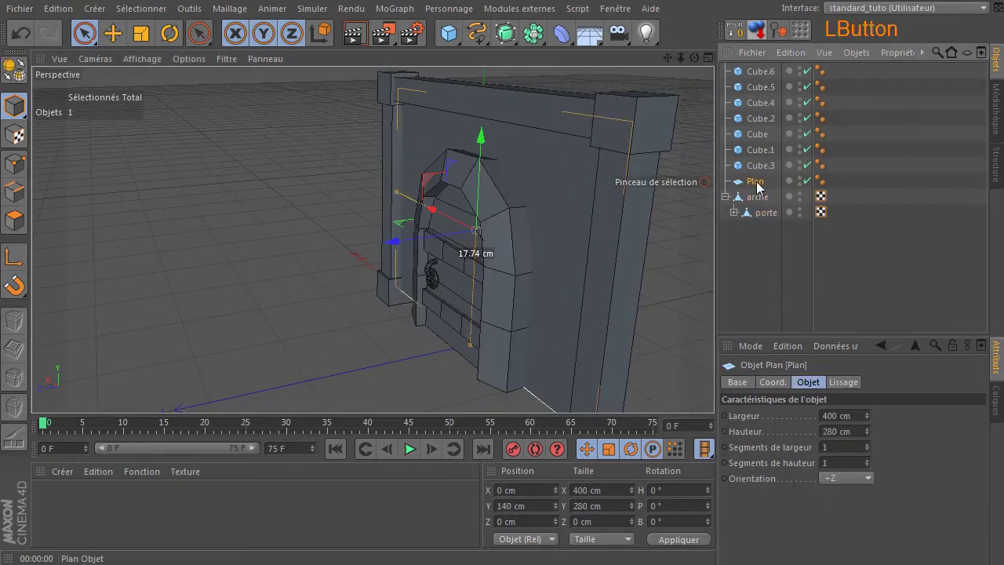
double_click(757, 182)
text(mu)
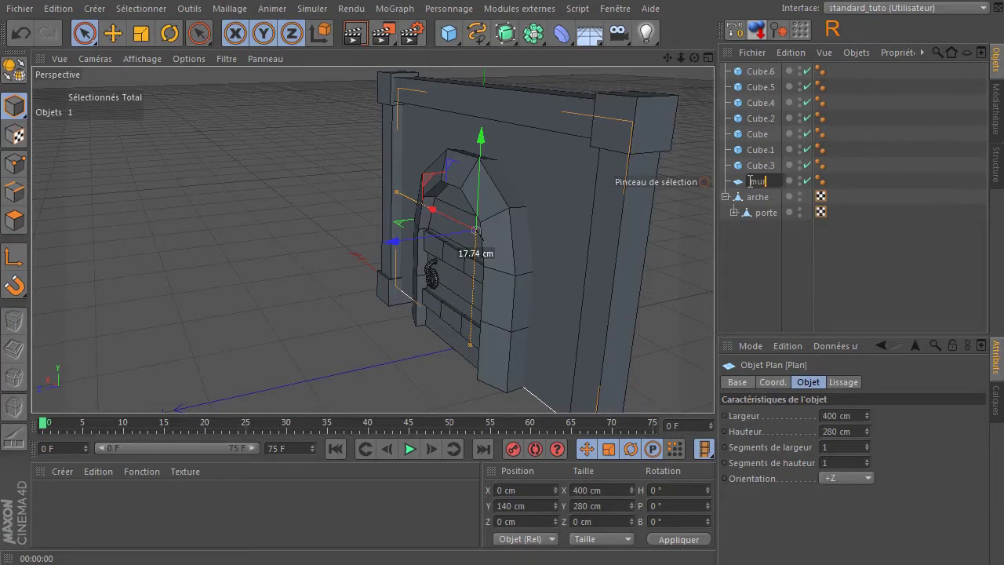
text(r)
key(Return)
Identify the horizontal beam along the top of the wall, Cube.1, and rename it as poutre haut.
click(759, 166)
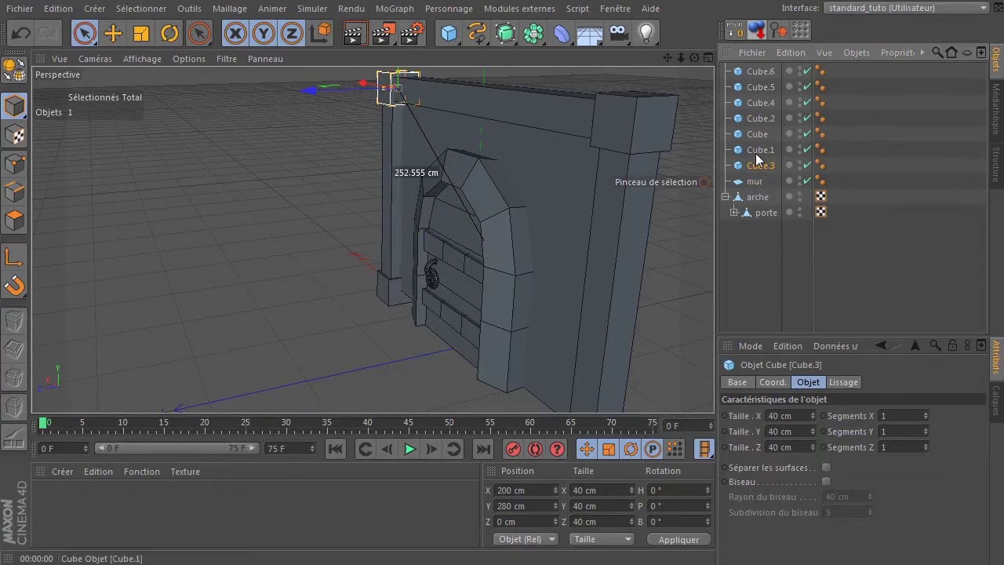
click(758, 150)
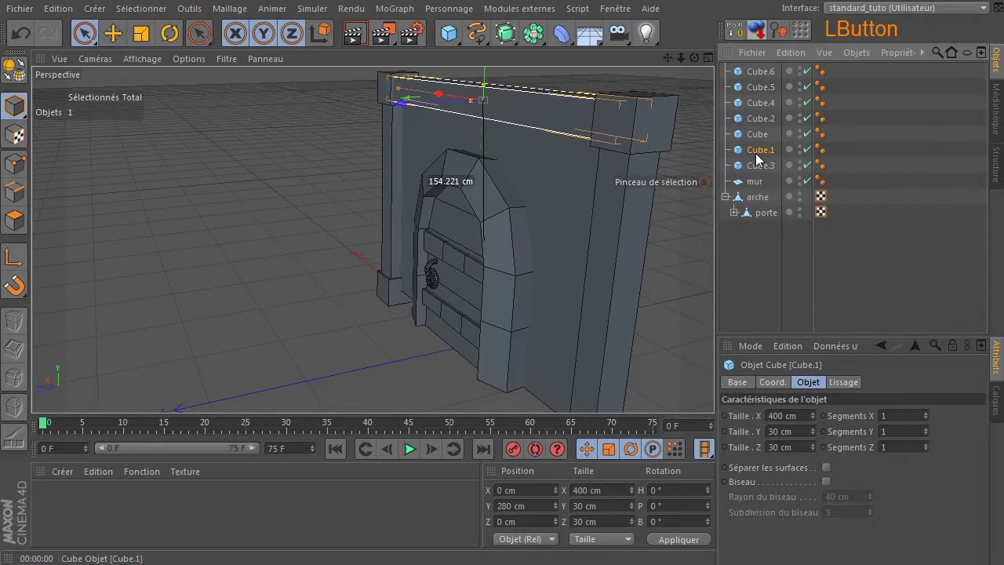
double_click(758, 154)
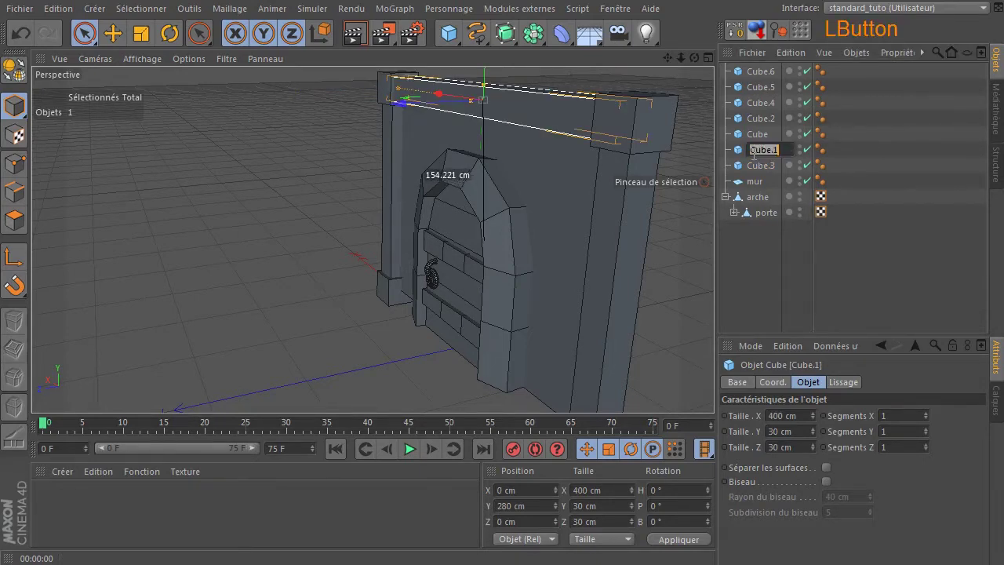
key(BackSpace)
text(poutre)
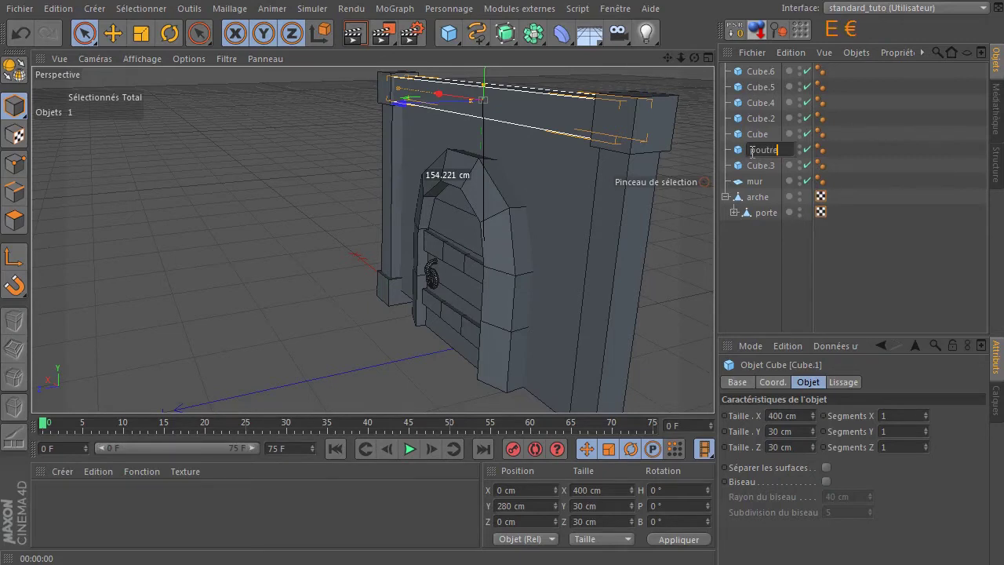
text( haut)
key(Return)
Rename the Cube object, the vertical post at X -200 cm, as poutre A.
click(763, 134)
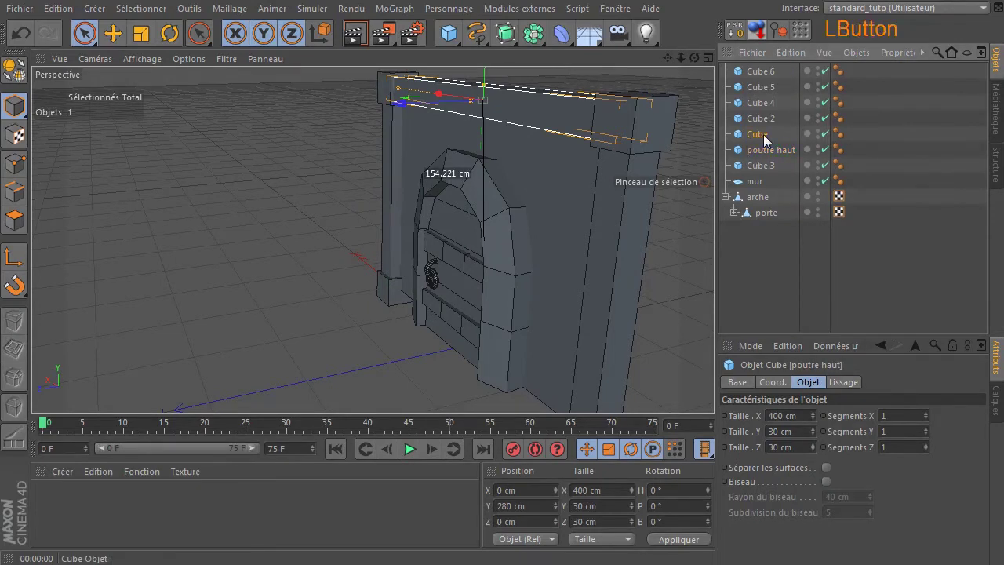
double_click(763, 135)
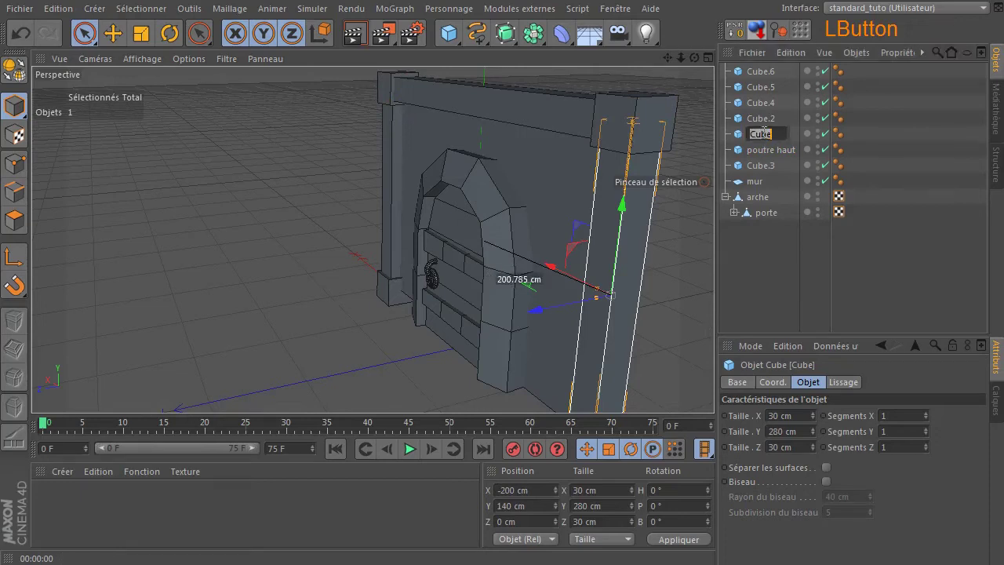
text(poutre A)
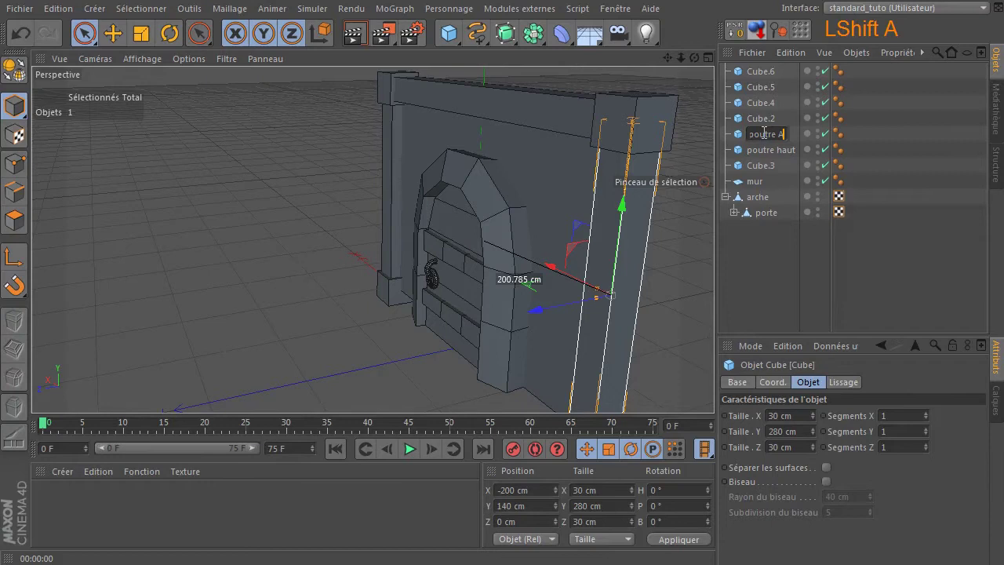
click(775, 254)
Rename Cube.2, the vertical post at X 200 cm, as poutre B.
click(749, 118)
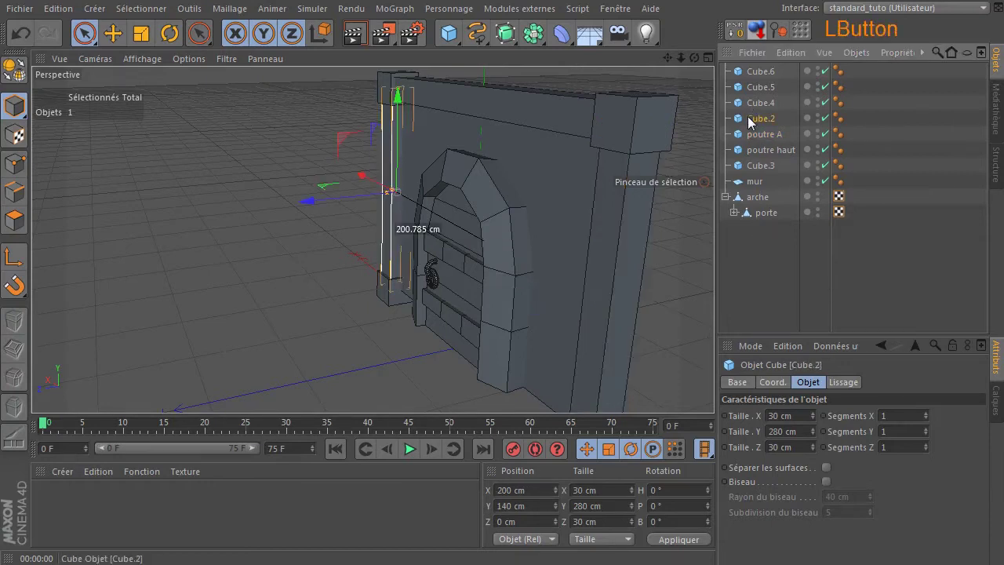
double_click(748, 118)
text(po)
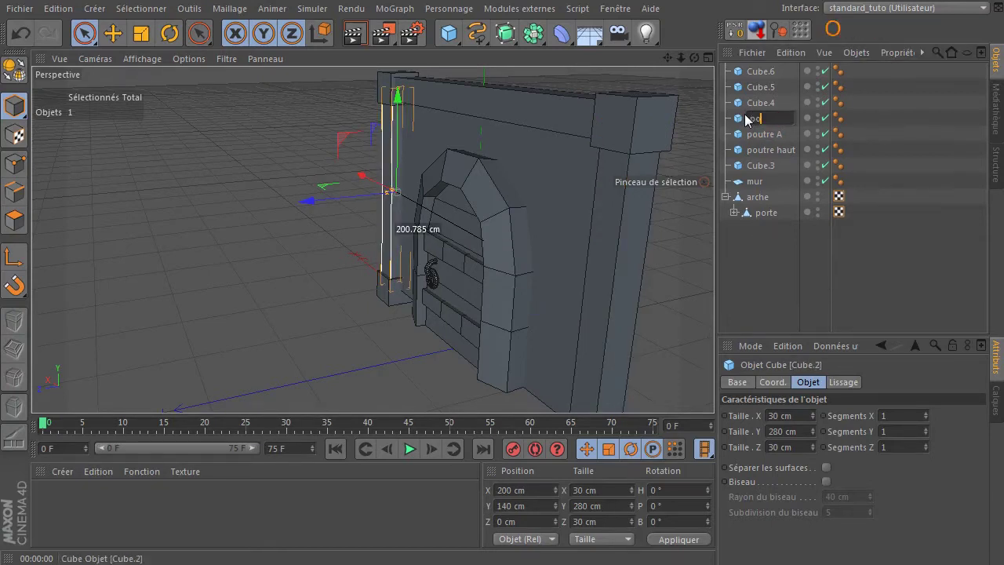
text(utrre)
key(Left)
key(Left)
key(Delete)
key(End)
text(B)
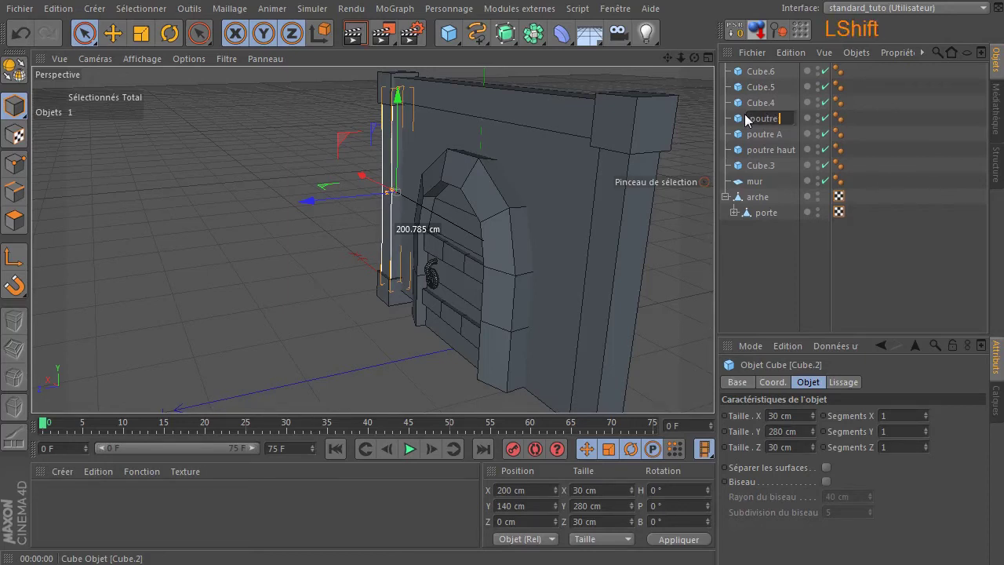
key(Return)
Identify the corner cubes and move Cube.3 in the object hierarchy to between Cube.4 and poutre B.
click(760, 105)
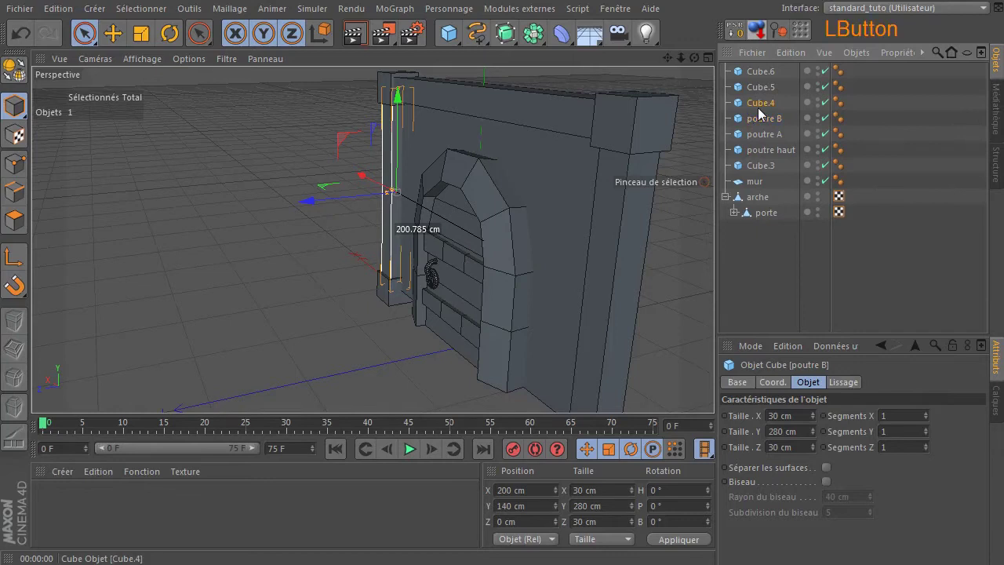
click(773, 88)
click(771, 69)
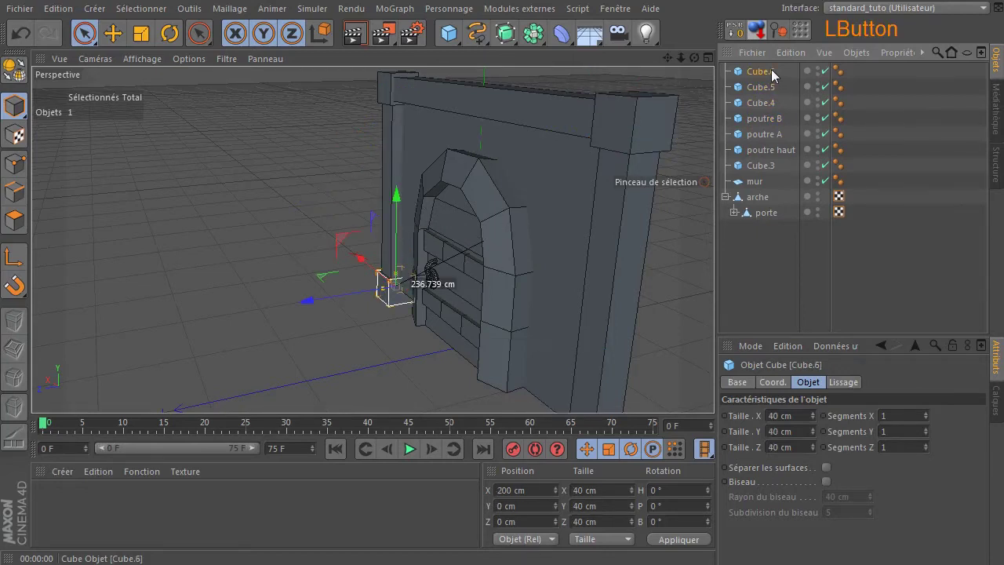
click(759, 165)
drag(756, 169, 763, 115)
click(766, 244)
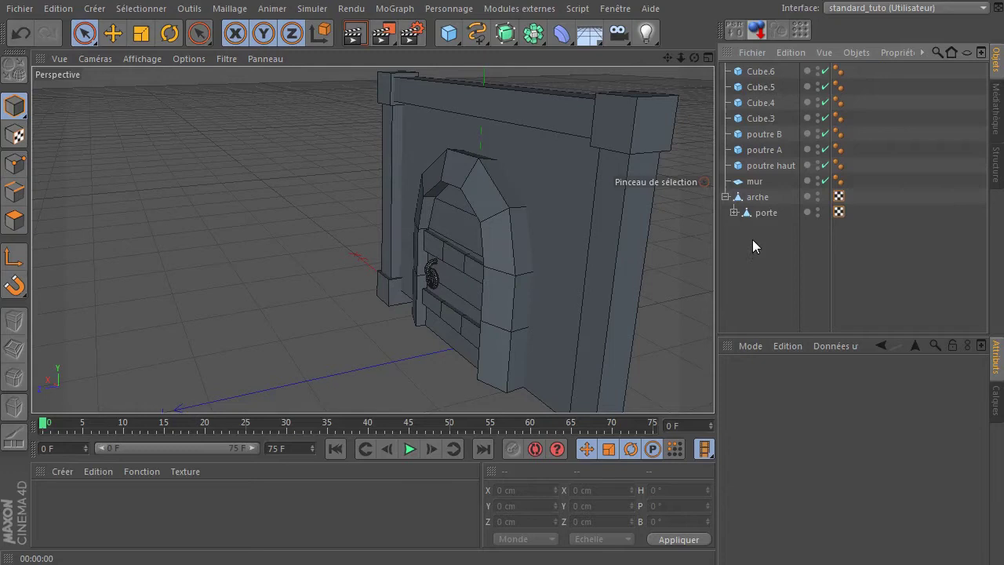
Group all the scene's objects under one null object and rename the group as panneau.
click(754, 182)
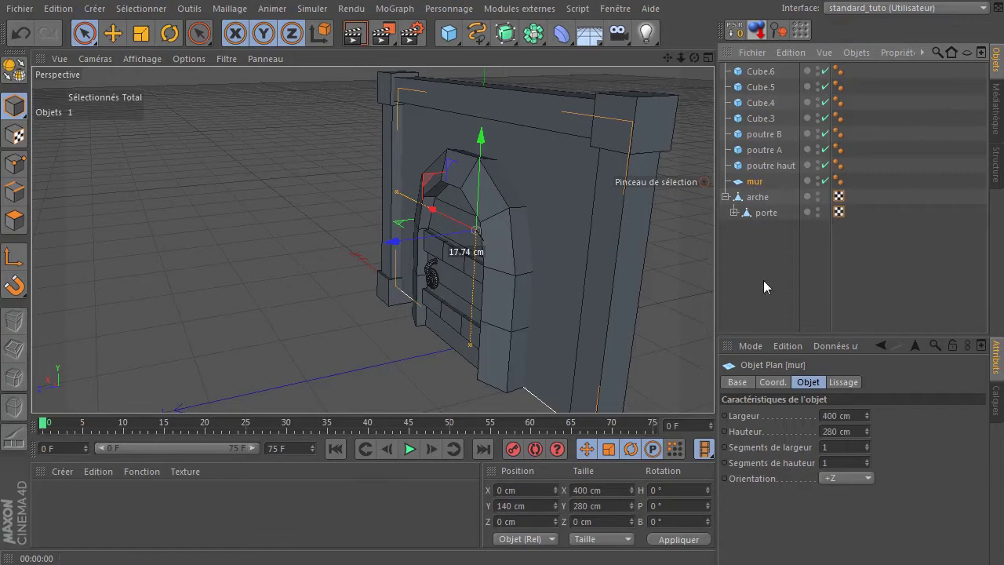
drag(746, 281, 836, 60)
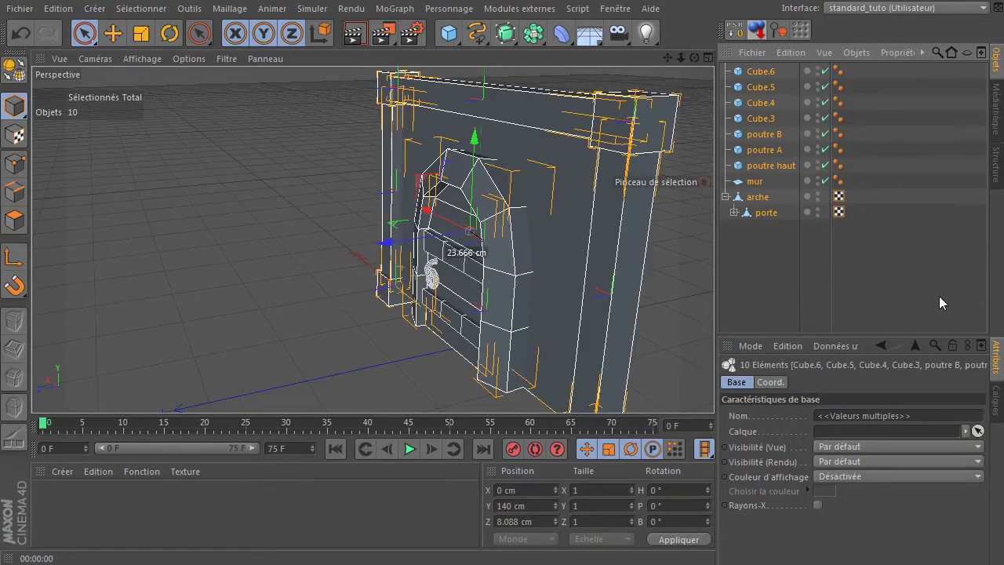
key(alt+g)
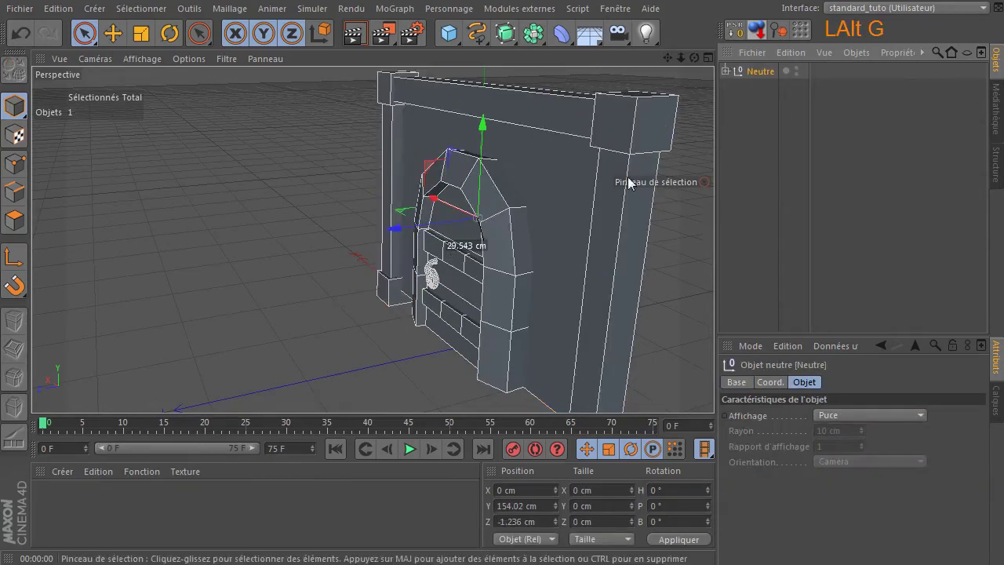
double_click(757, 71)
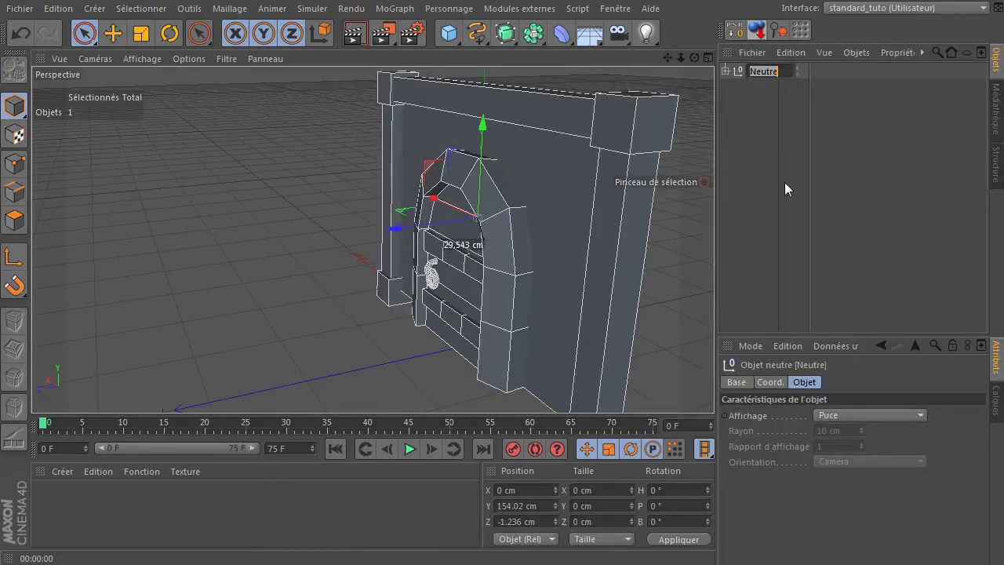
text(panneau)
key(Return)
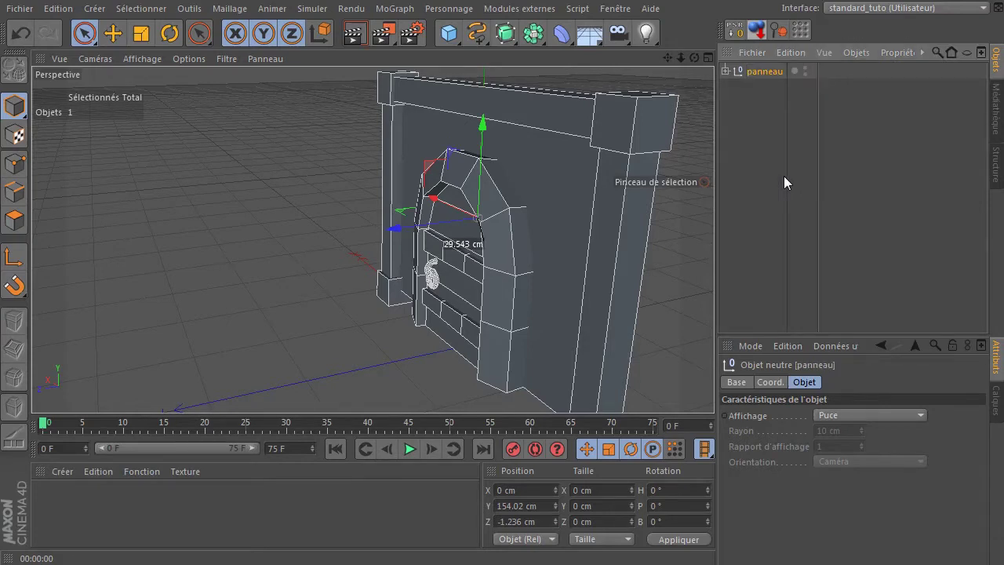
click(771, 171)
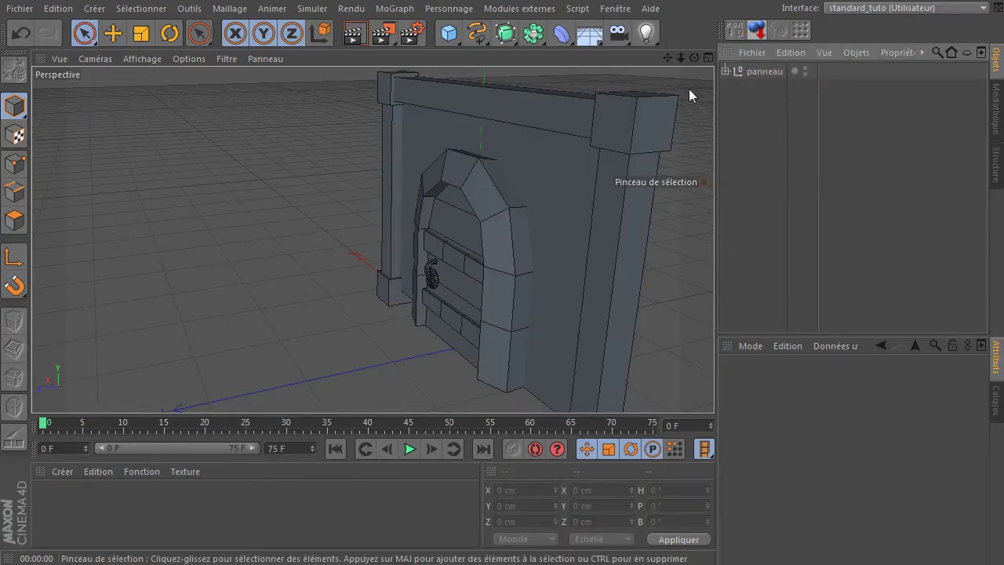
Expand the panneau group, hide the arche with its door in the viewport and render, and render the perspective view.
drag(681, 58, 373, 240)
drag(670, 59, 372, 240)
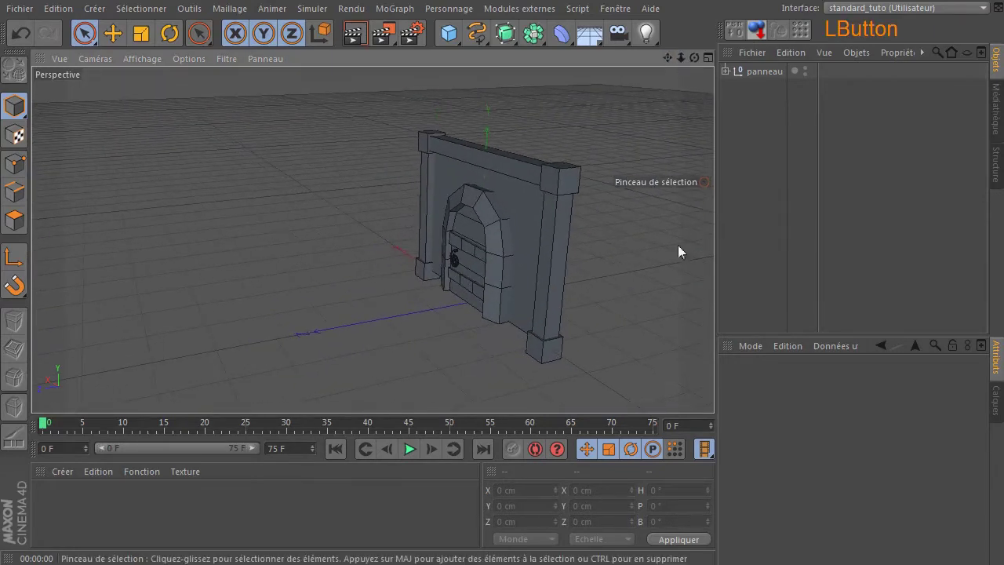
click(725, 71)
click(826, 210)
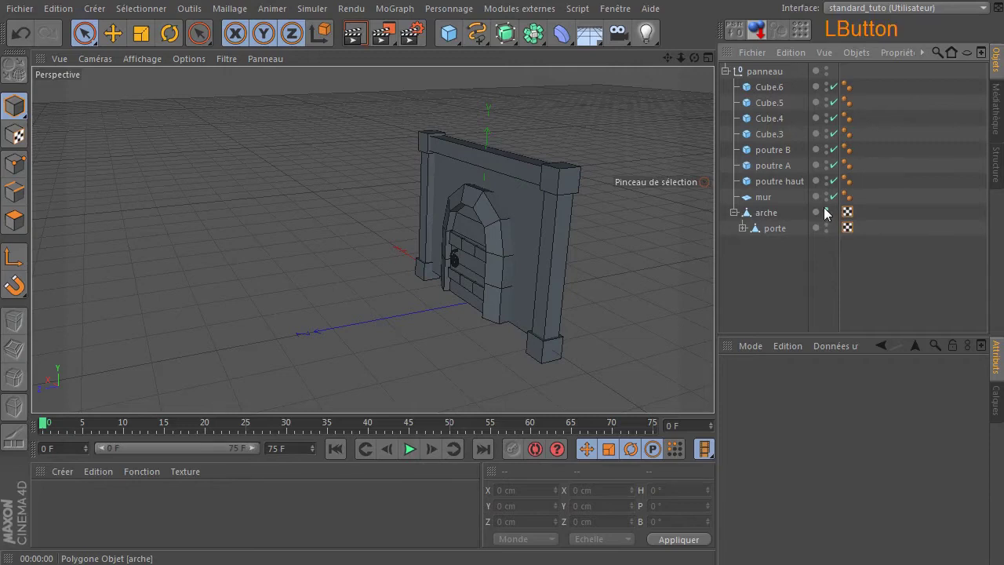
click(827, 210)
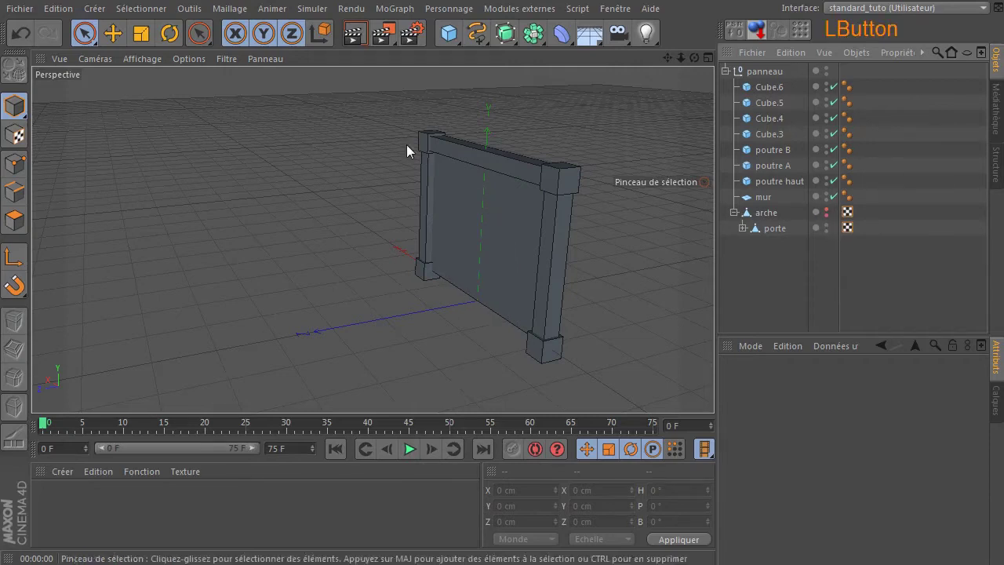
key(ctrl+r)
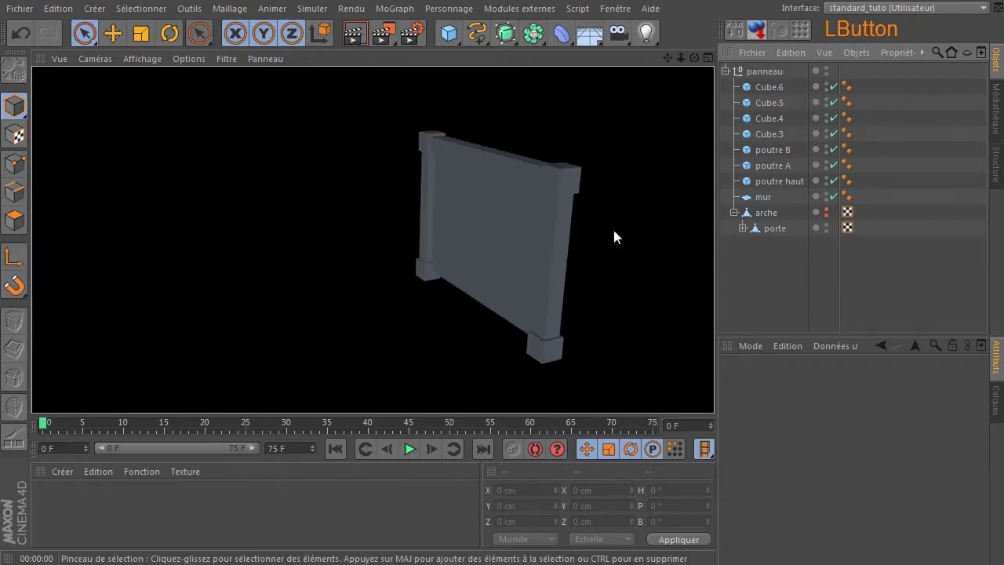
Restore the arche's viewport and render visibility to the default state.
click(826, 212)
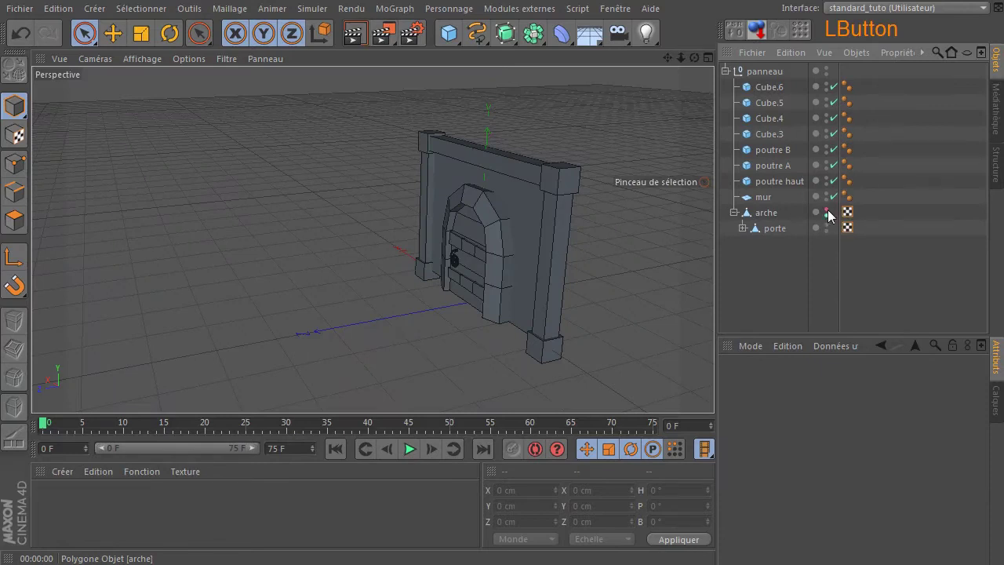
click(827, 211)
click(826, 212)
Bring up the low-poly room reference image in XnView, examine it, and return to the Cinema 4D scene.
drag(1003, 23, 561, 16)
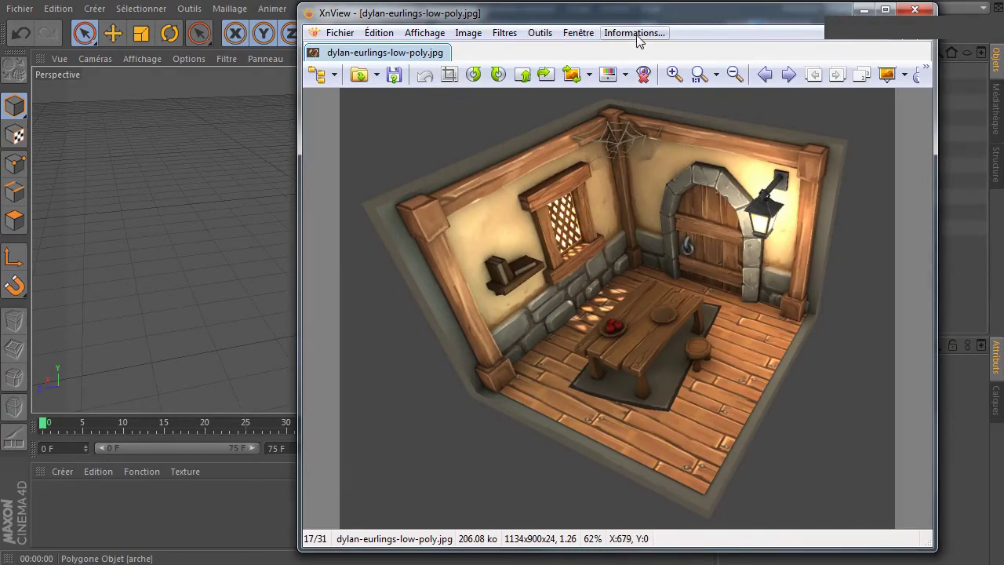
drag(657, 17, 1003, 22)
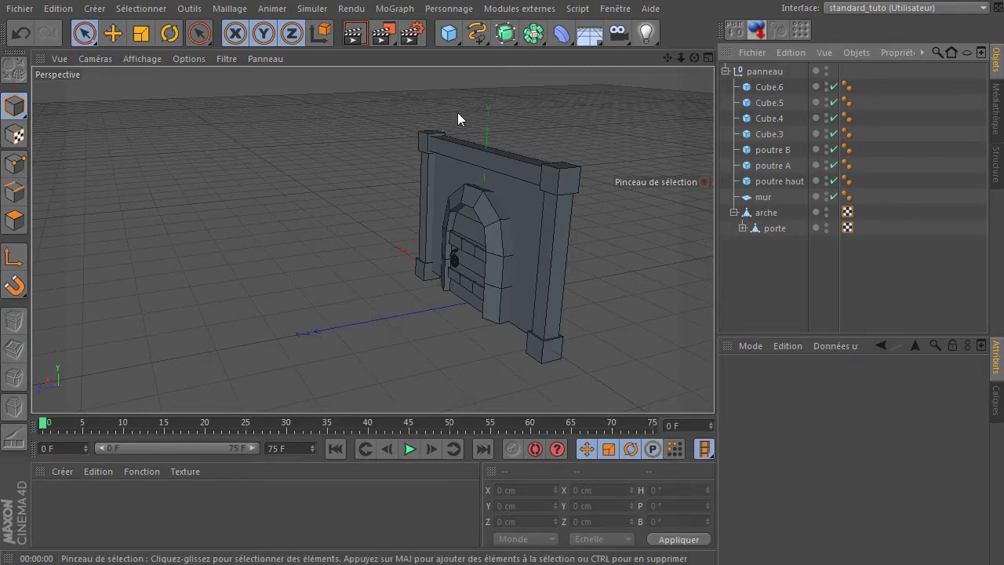
Collapse the panneau group in the object hierarchy after viewing the wall panel edge-on.
drag(694, 58, 502, 77)
drag(372, 239, 656, 67)
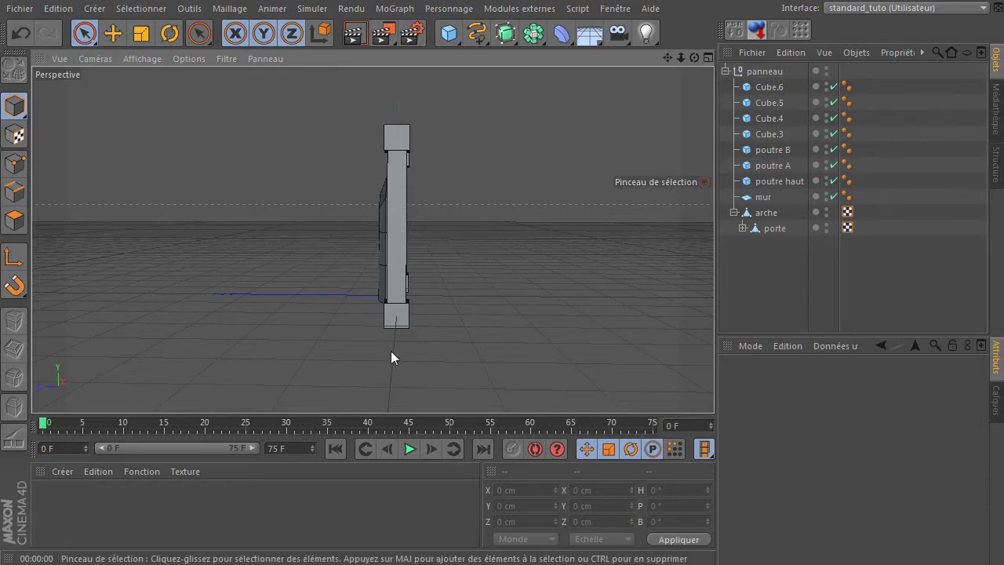
click(726, 70)
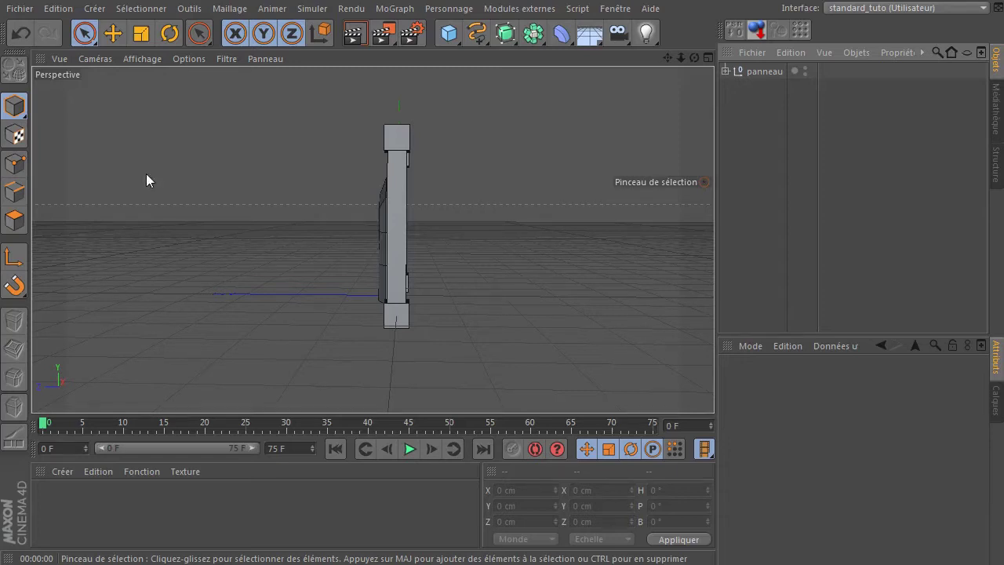
drag(695, 58, 604, 86)
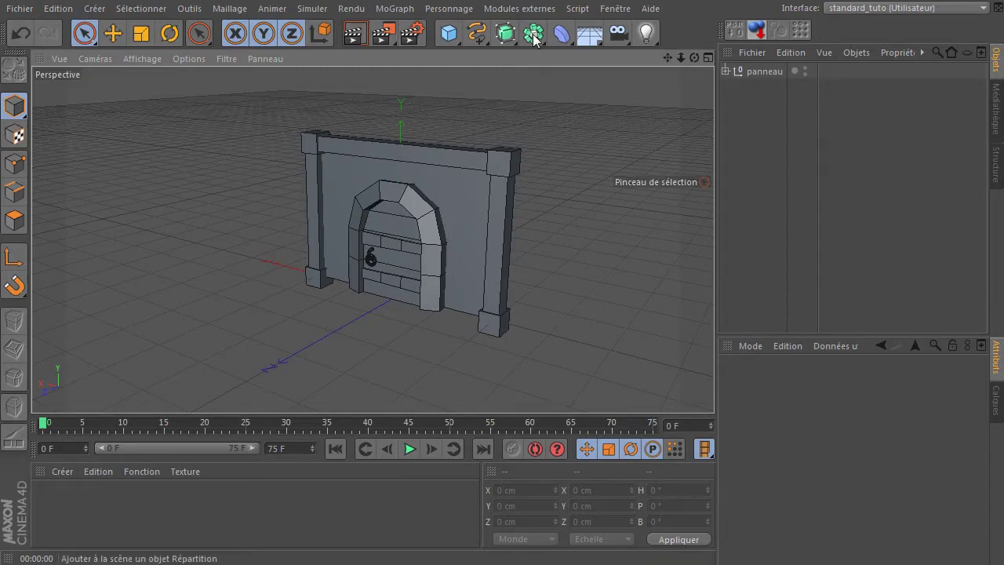
Create an Instance object referencing the panneau group.
drag(533, 37, 651, 82)
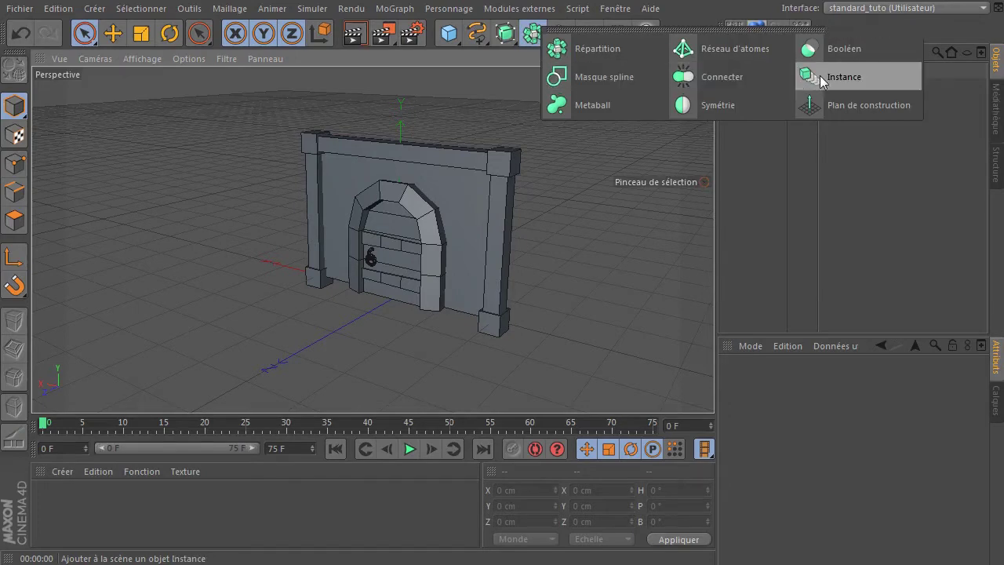
drag(762, 204, 755, 208)
click(745, 72)
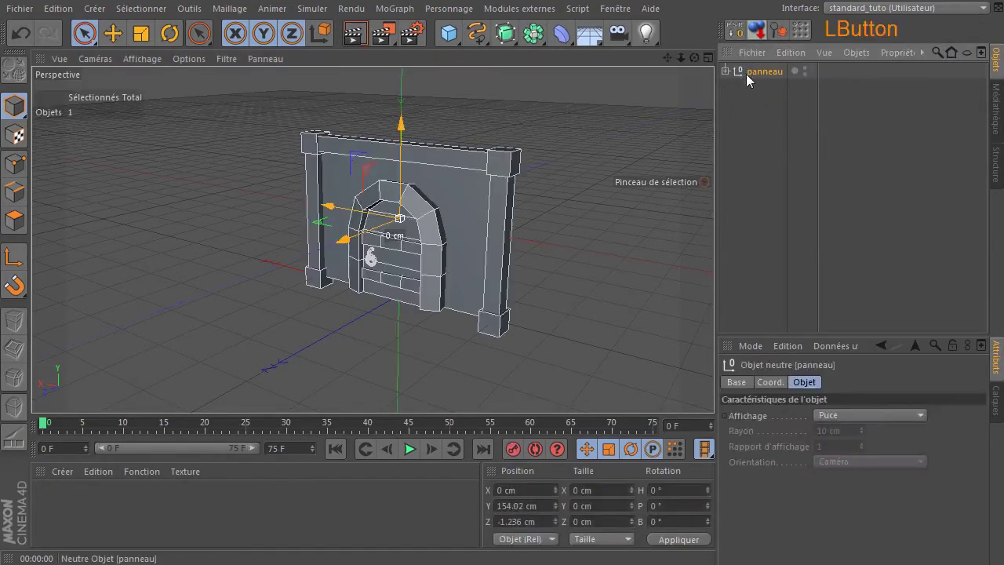
drag(510, 33, 844, 74)
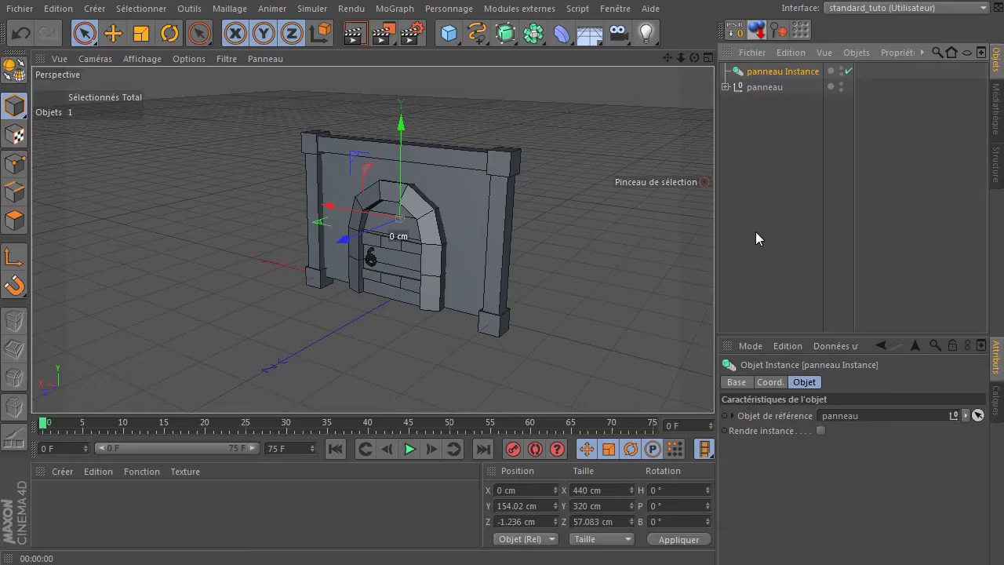
Cycle the original panneau group's viewport visibility through shown and hidden, back to its default state.
click(843, 82)
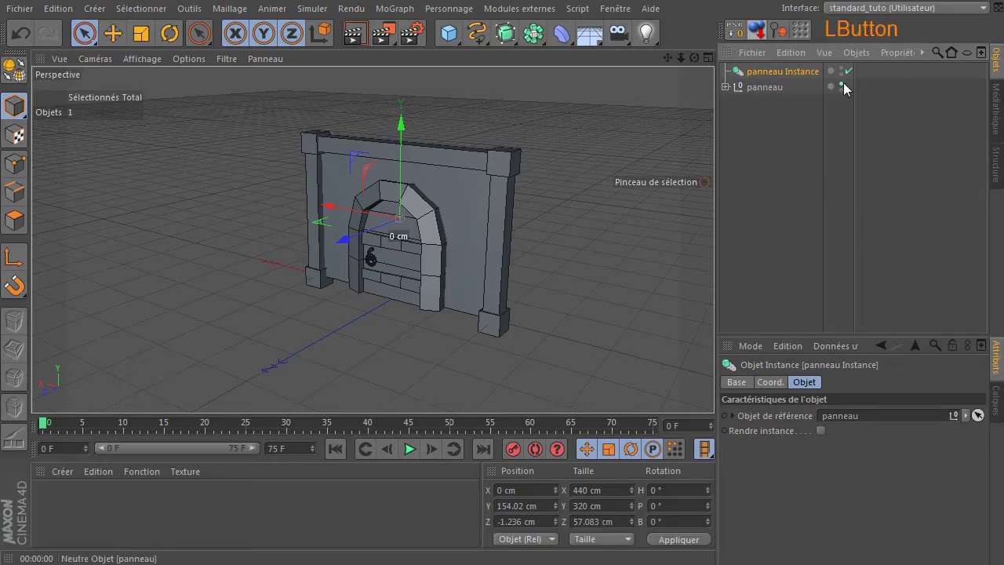
click(840, 83)
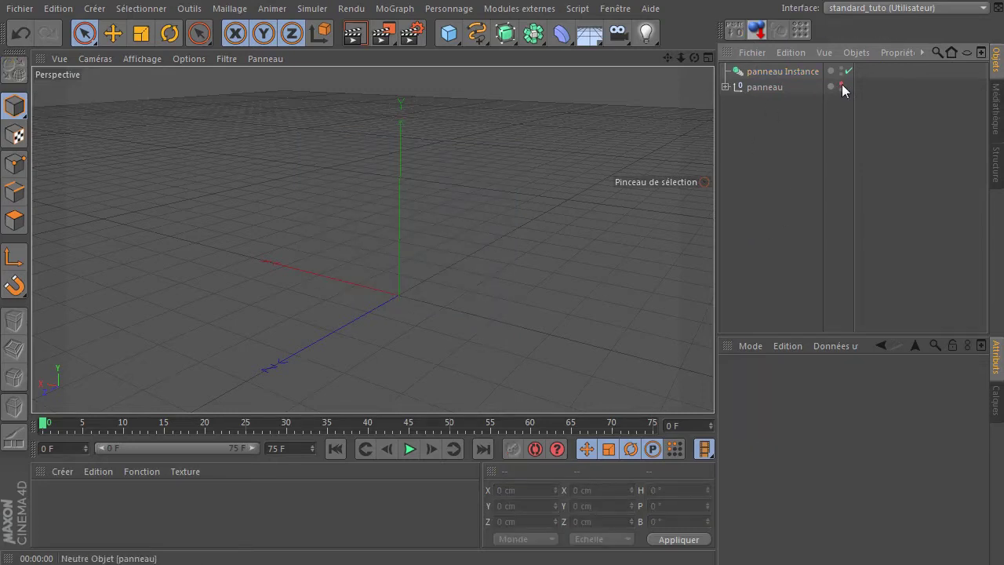
click(841, 83)
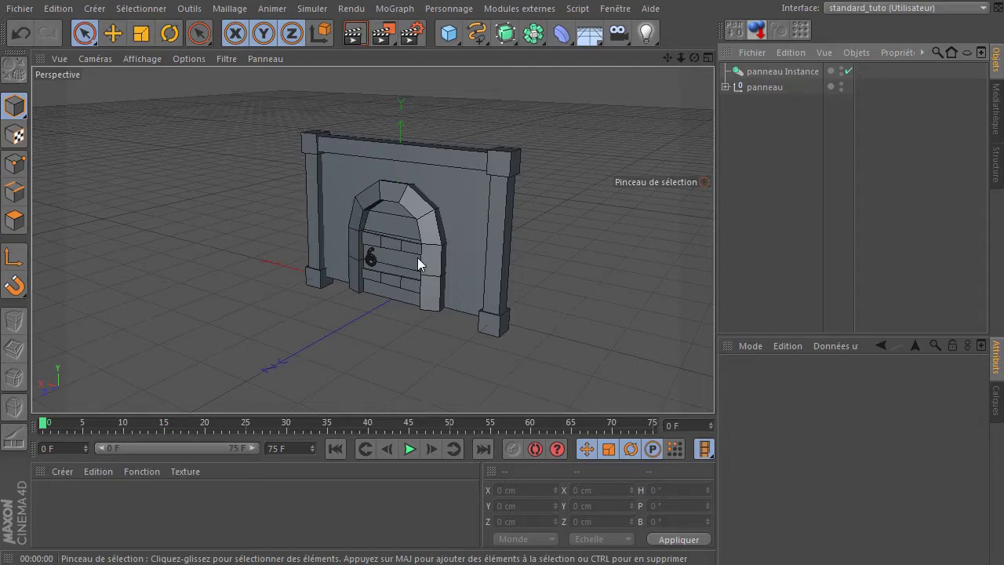
Expand the panneau group and inspect the width and height of the mur plane.
click(764, 87)
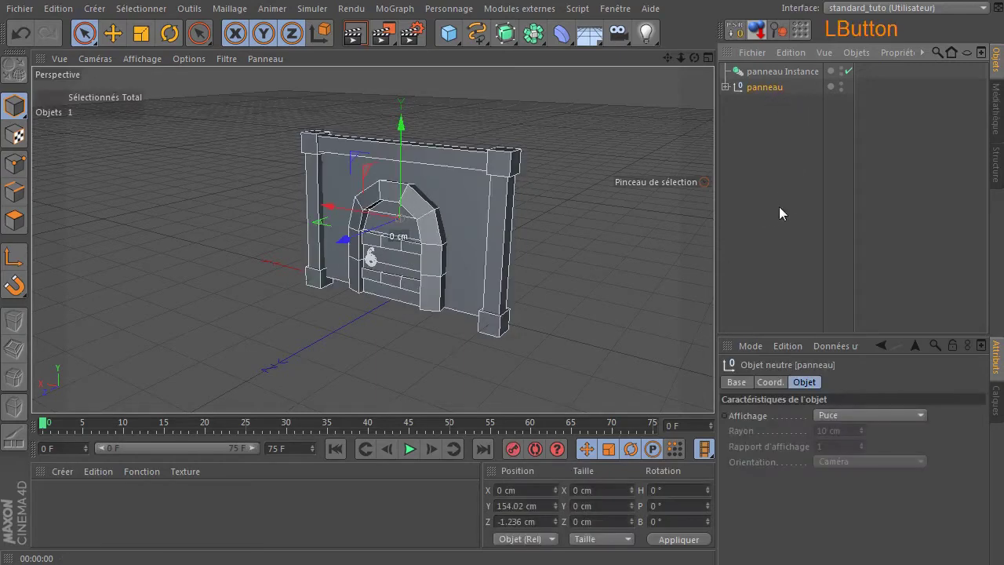
drag(693, 58, 620, 66)
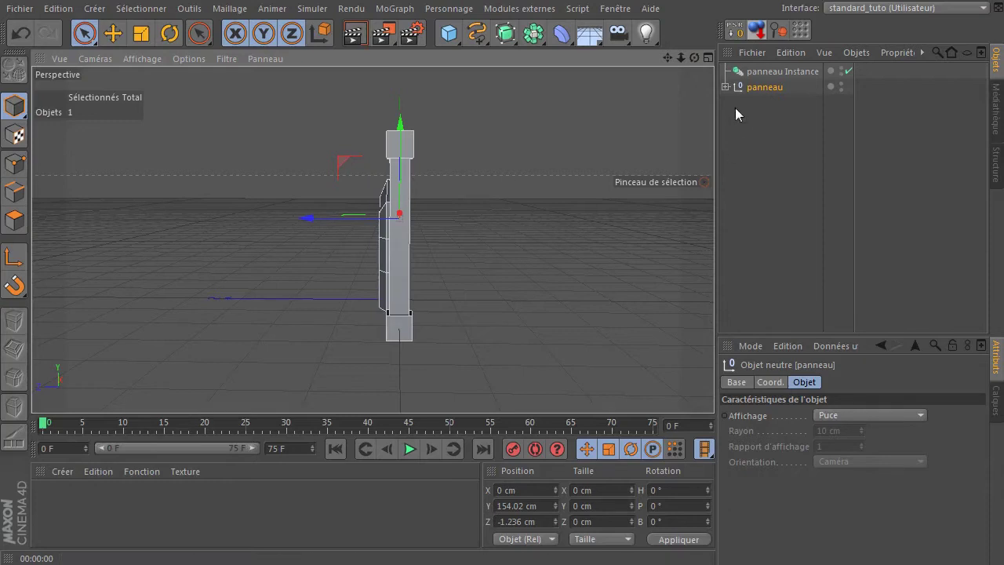
click(725, 87)
click(764, 212)
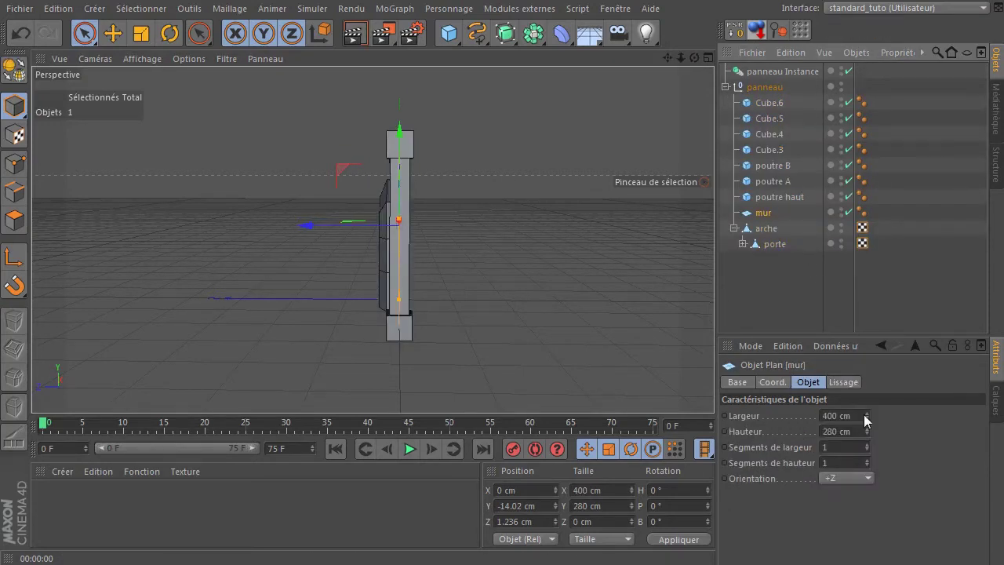
mouse_move(693, 58)
mouse_down()
mouse_move(561, 46)
mouse_move(627, 43)
mouse_up()
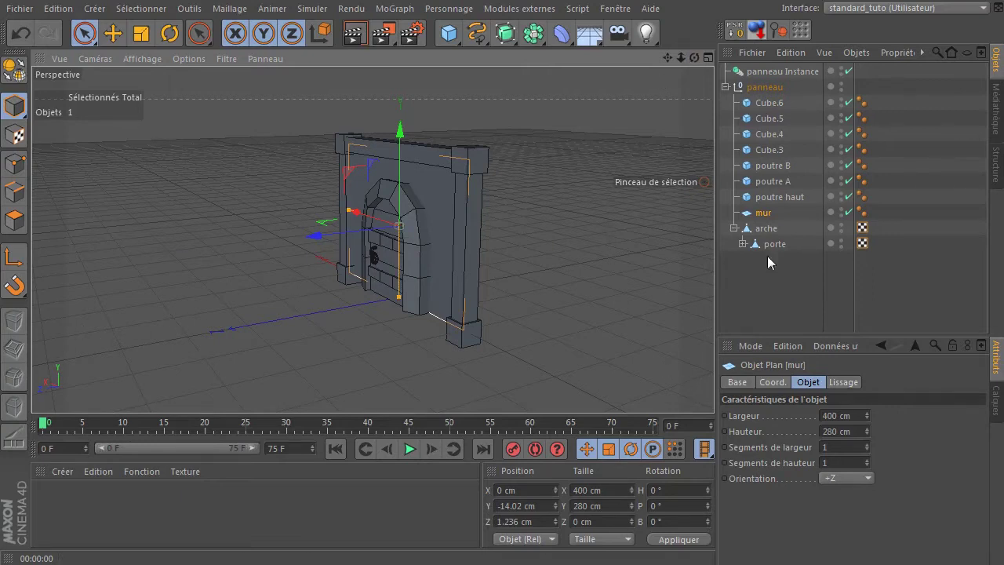
Rotate the panneau Instance to a 90° heading, perpendicular to the original wall.
click(802, 71)
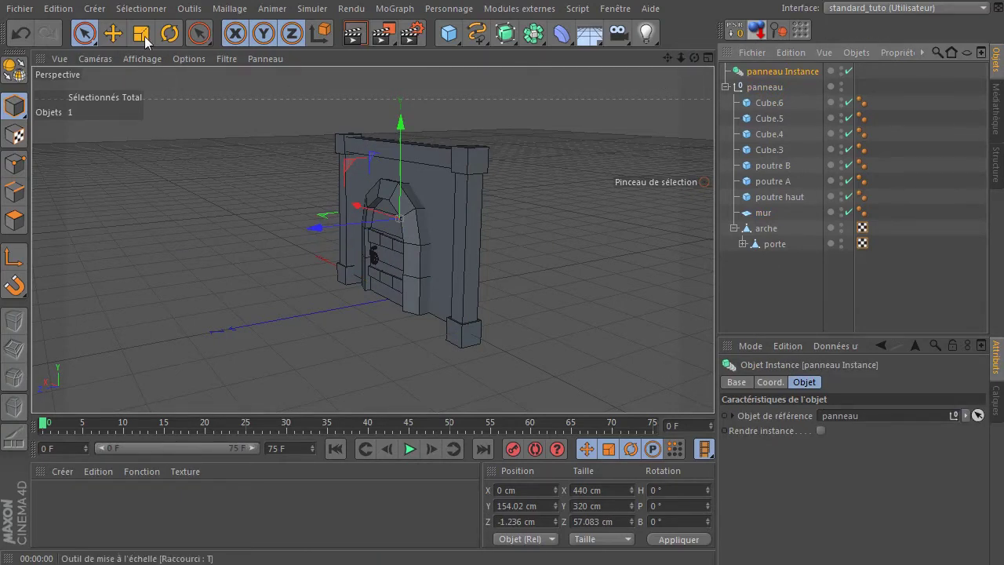
click(170, 33)
shift+drag(372, 227, 545, 183)
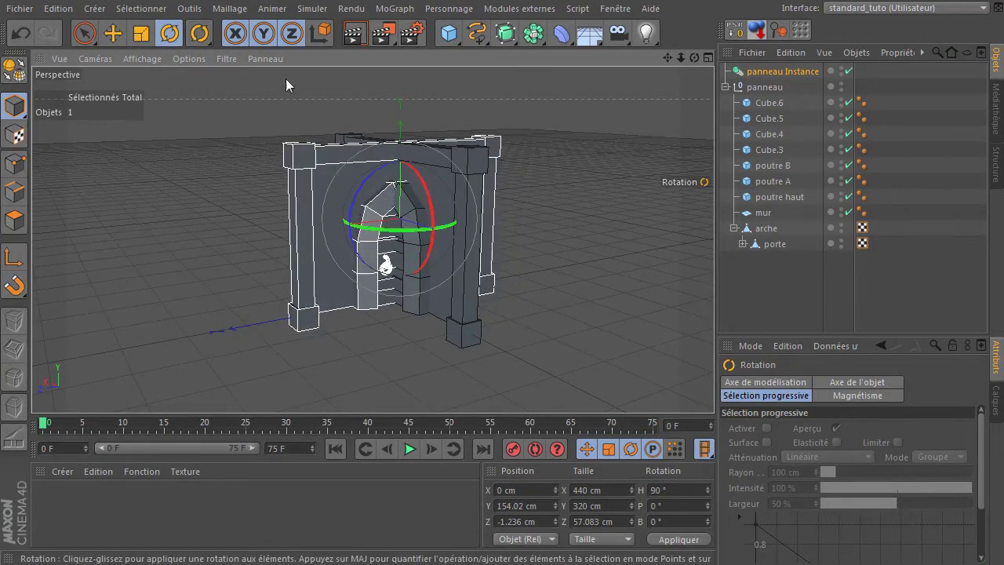
Move the panneau Instance along the world X axis and set its X position to 200 cm.
click(113, 33)
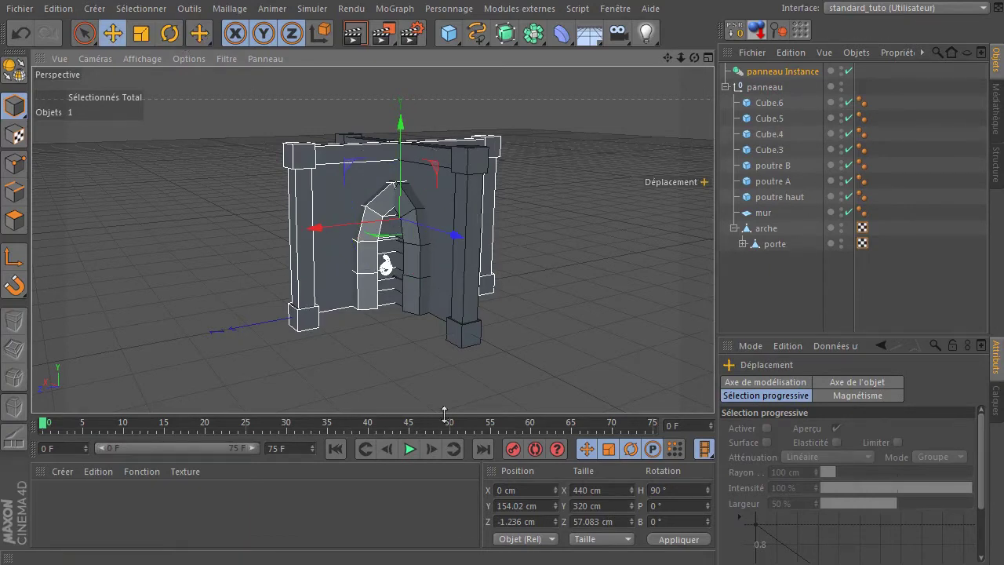
drag(694, 57, 877, 64)
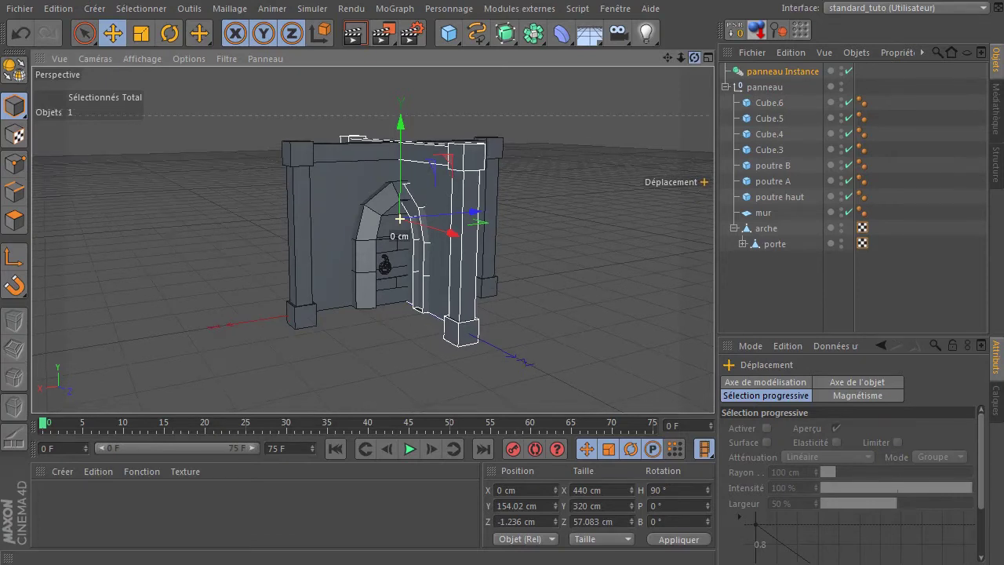
drag(694, 58, 597, 78)
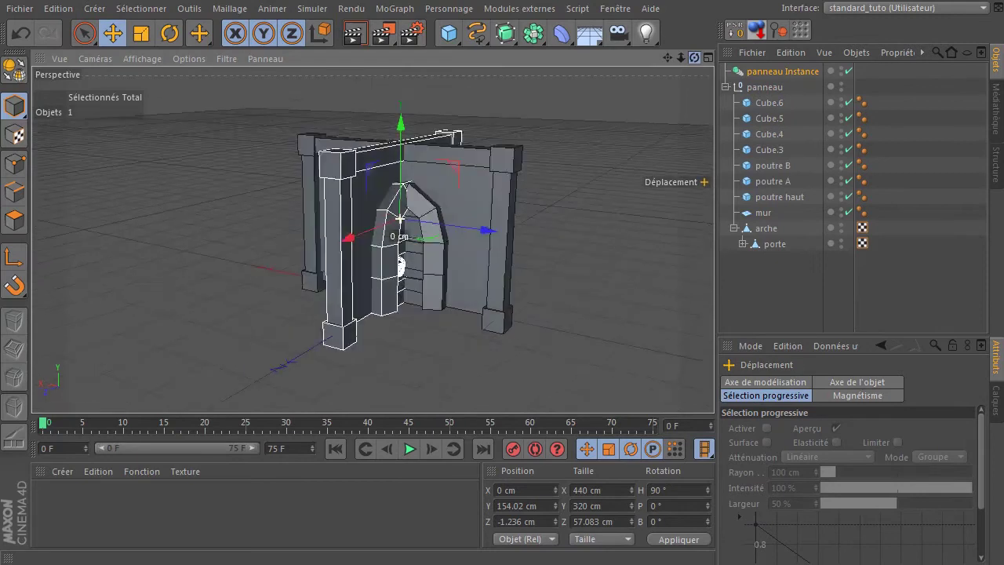
click(488, 234)
drag(488, 233, 378, 227)
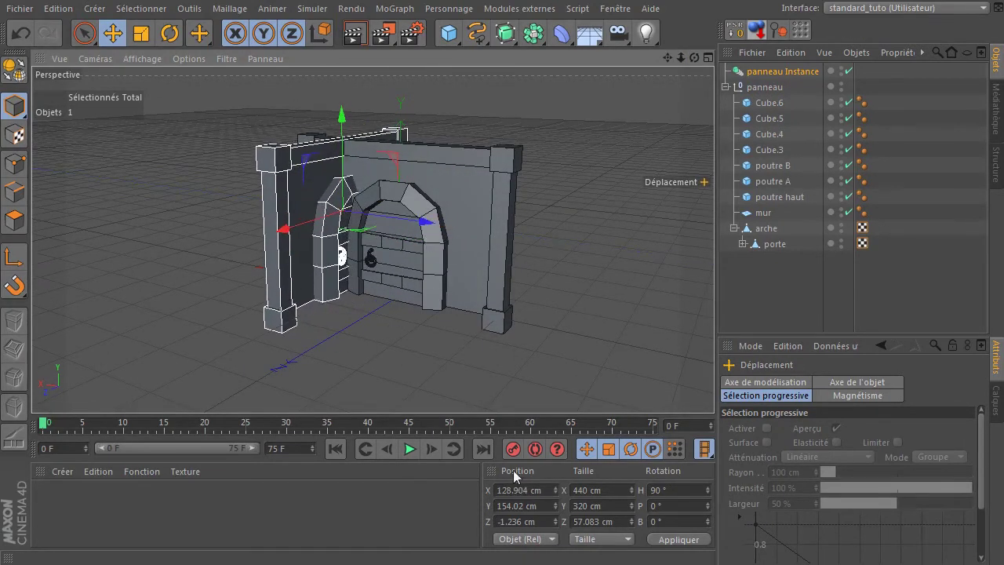
click(542, 488)
text(2)
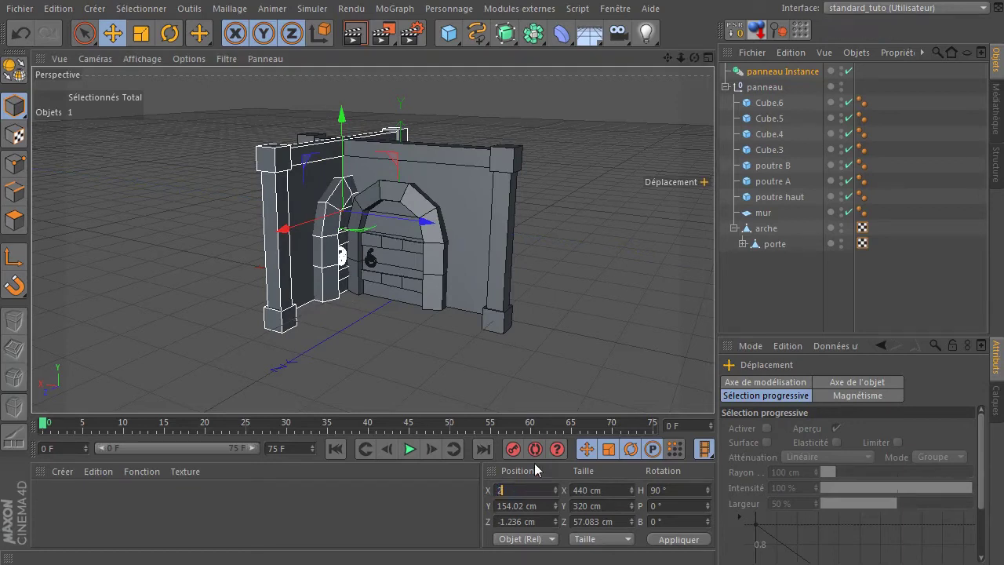
text(00)
key(Return)
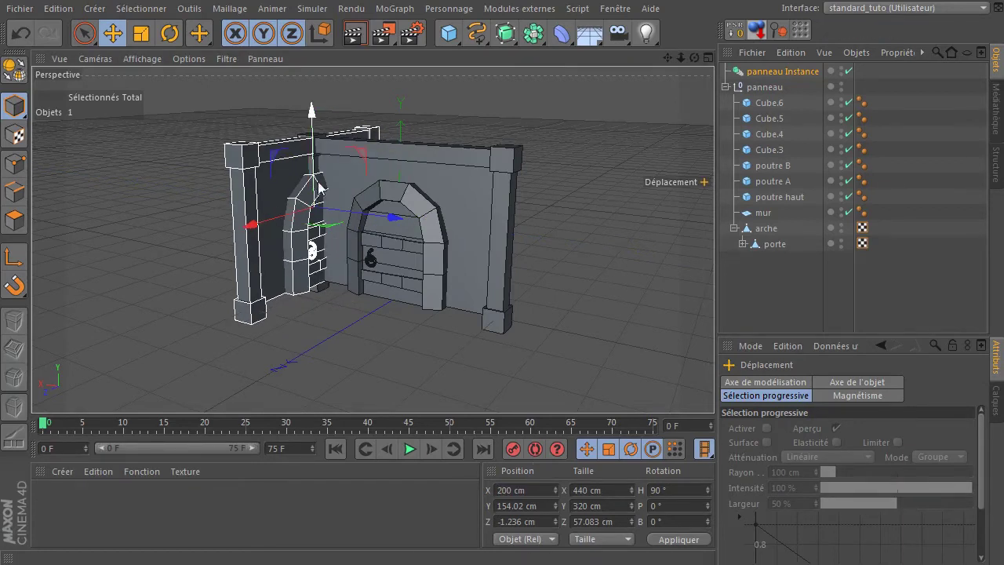
Move the panneau Instance back along the world Z axis and set its Z position to -200 cm.
drag(694, 59, 533, 57)
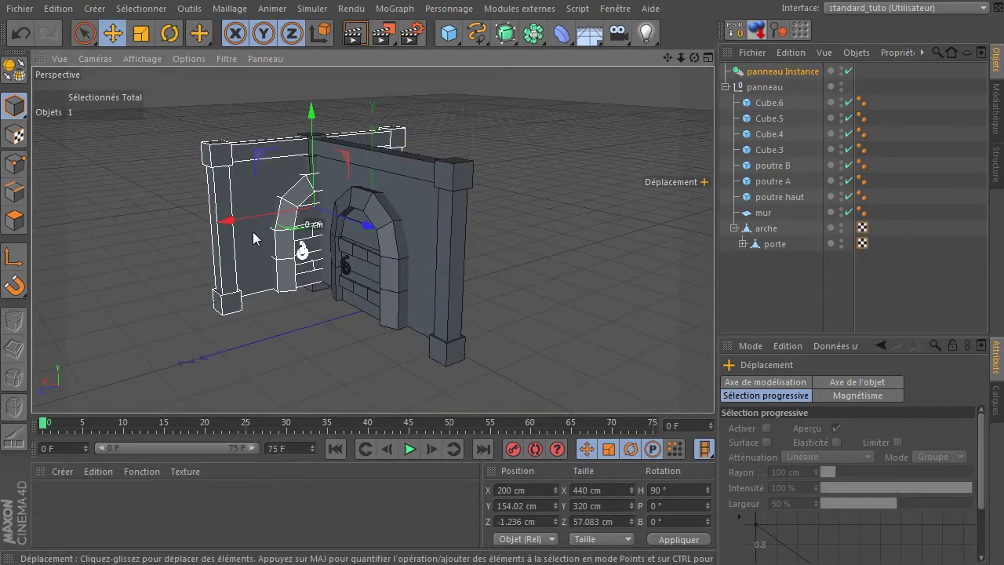
drag(233, 226, 321, 210)
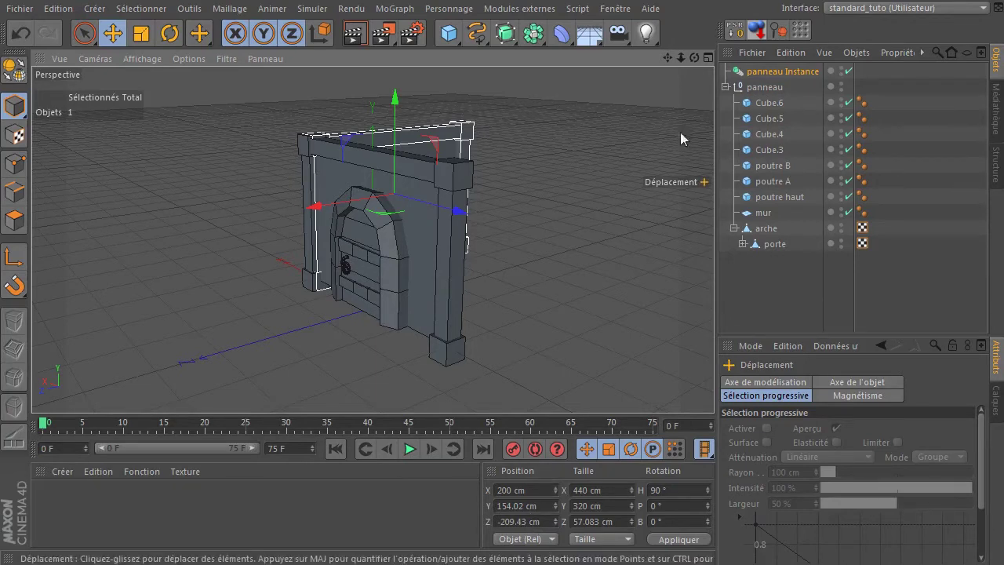
mouse_move(696, 57)
mouse_down()
mouse_move(659, 74)
mouse_move(698, 62)
mouse_up()
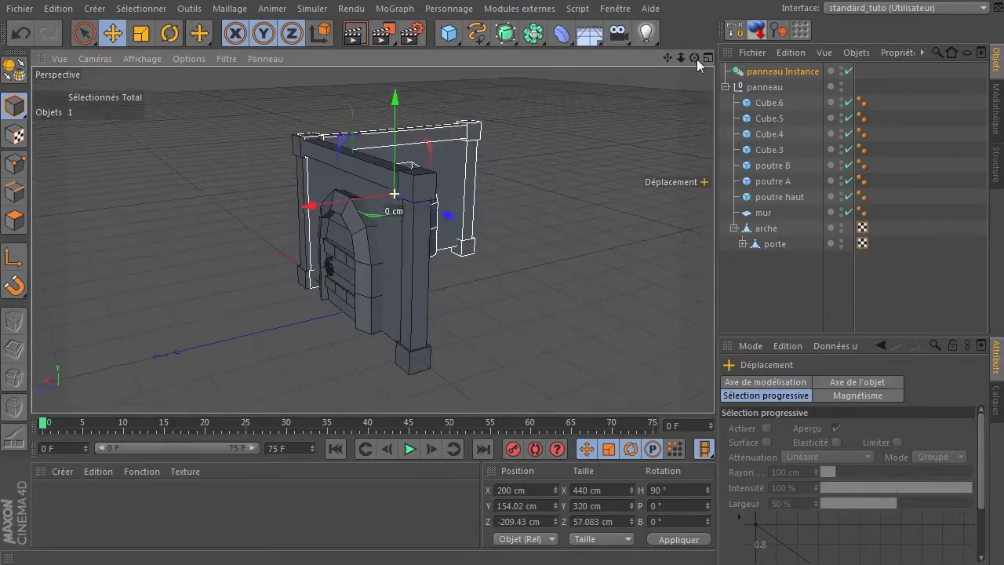
drag(543, 521, 537, 500)
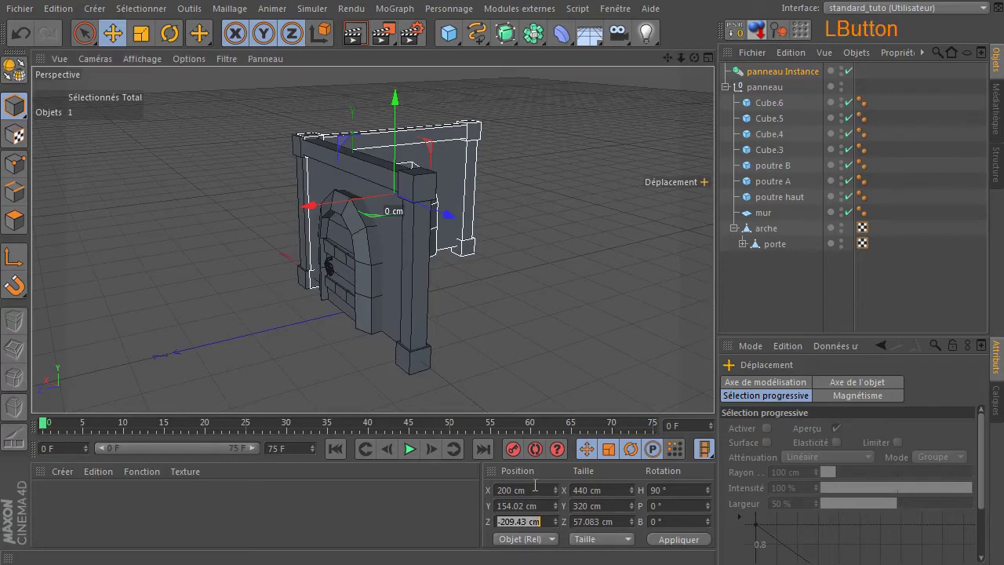
key(BackSpace)
text(-200)
key(Return)
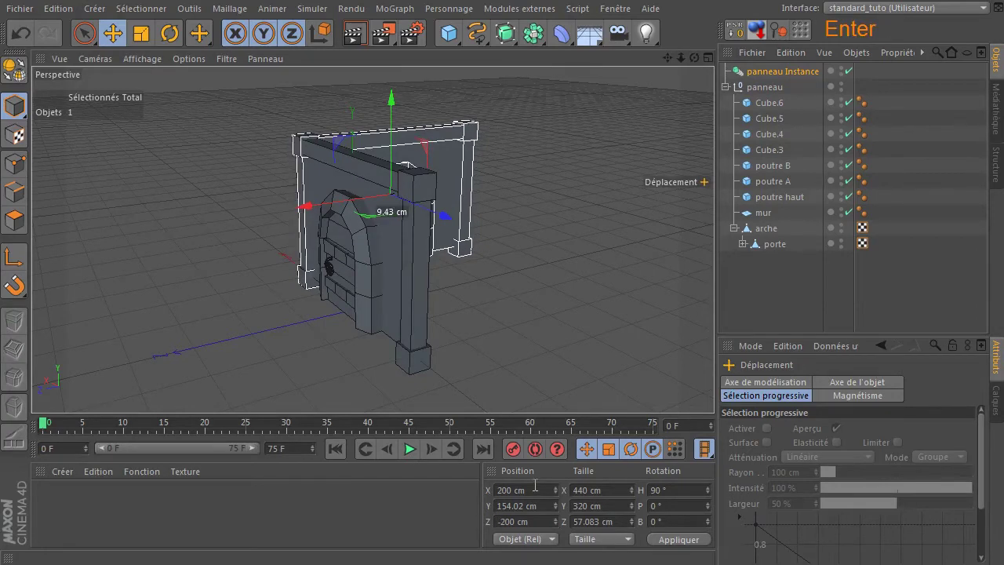
Collapse the panneau group, duplicate the panneau Instance, and set the copy's Z position to 200 cm.
click(725, 87)
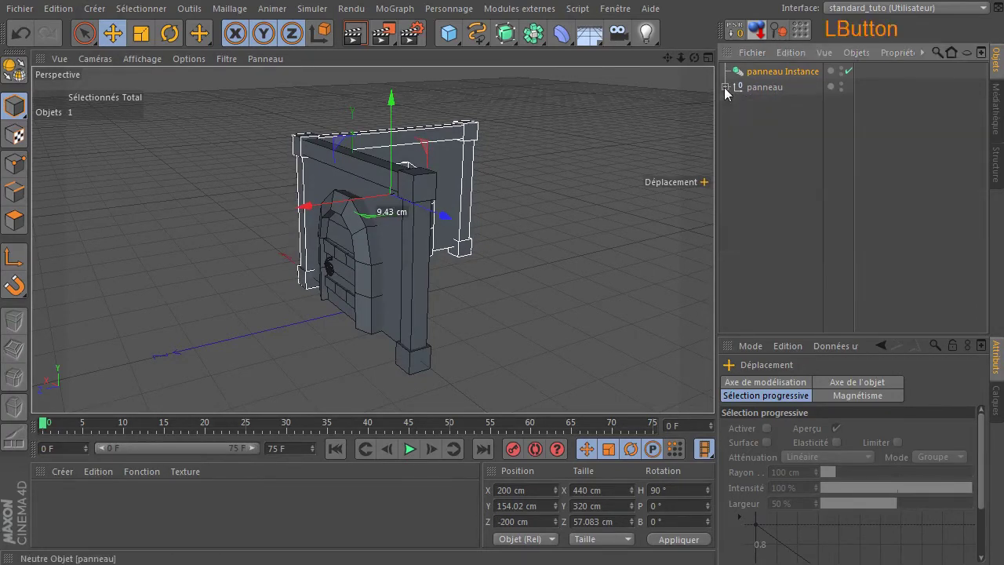
ctrl+drag(791, 67, 782, 79)
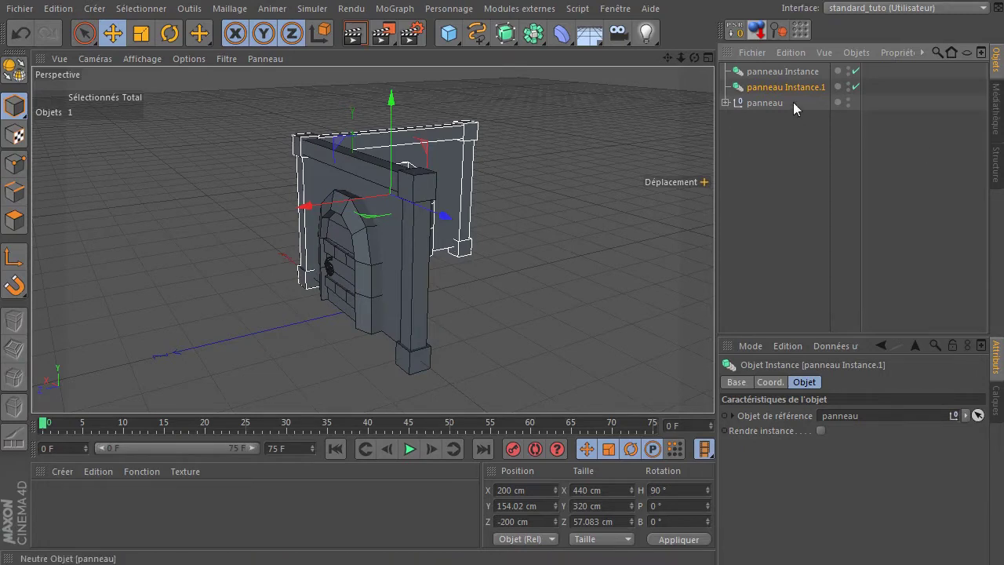
click(515, 522)
text(200)
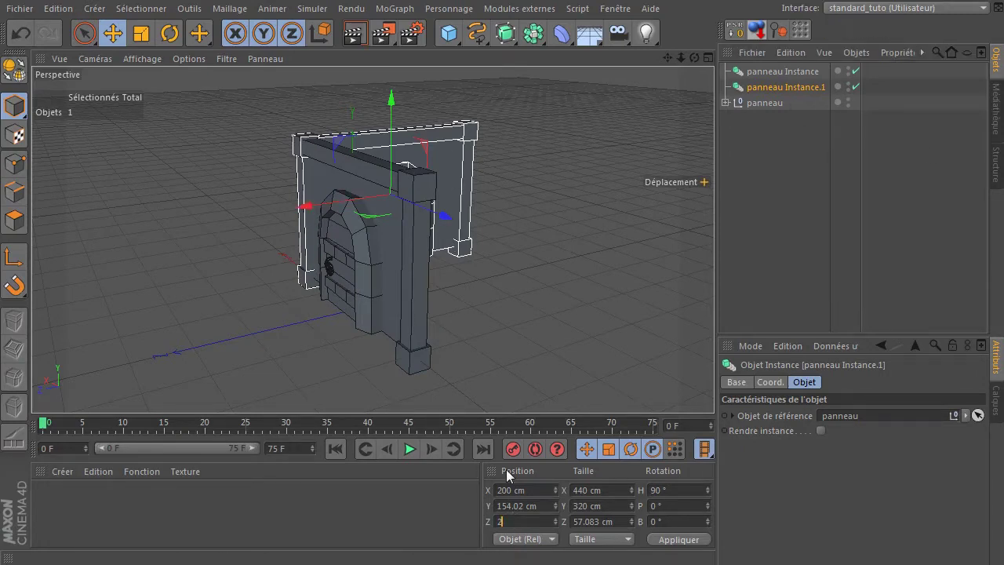
key(Return)
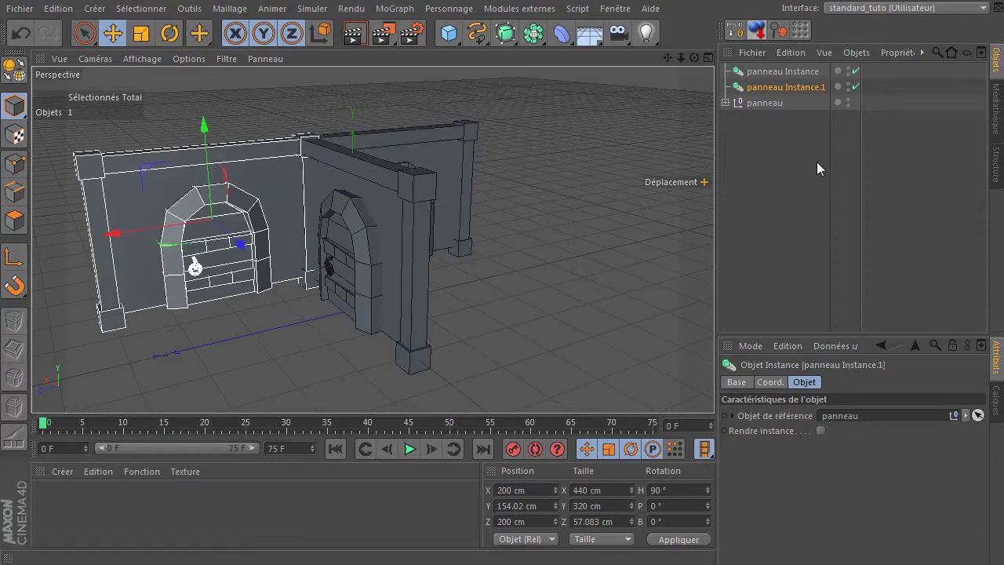
Duplicate panneau Instance.1 and rotate the copy to a 0° heading, parallel to the original wall.
ctrl+drag(780, 87, 778, 96)
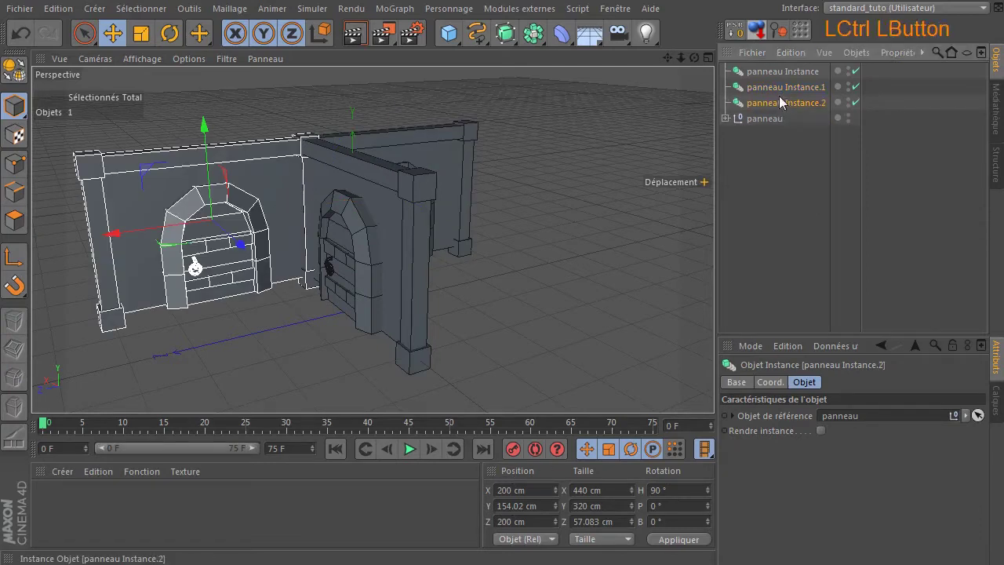
click(170, 37)
drag(251, 235, 162, 243)
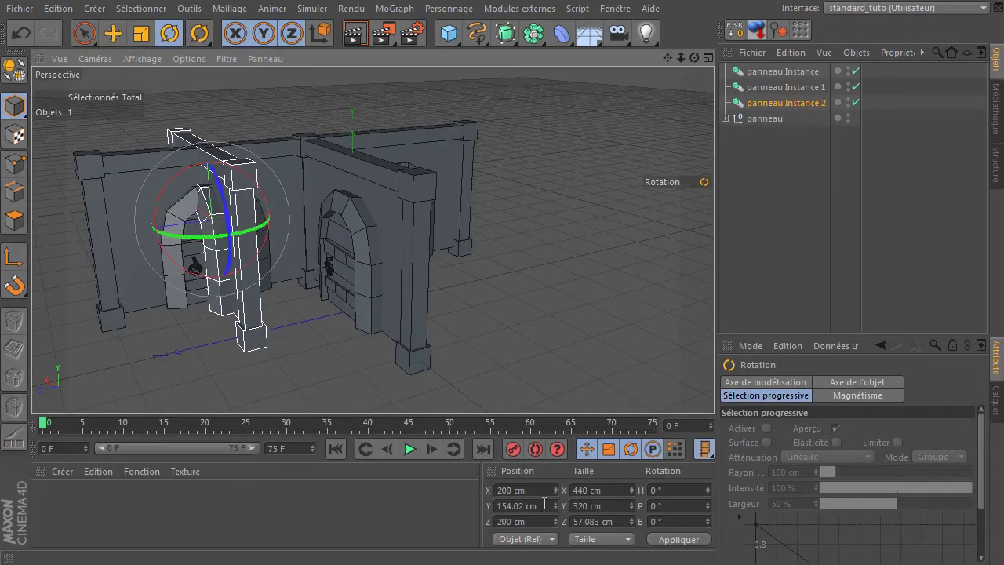
Set panneau Instance.2's X position to 0 cm and its Z position to -400 cm.
double_click(524, 489)
text(0)
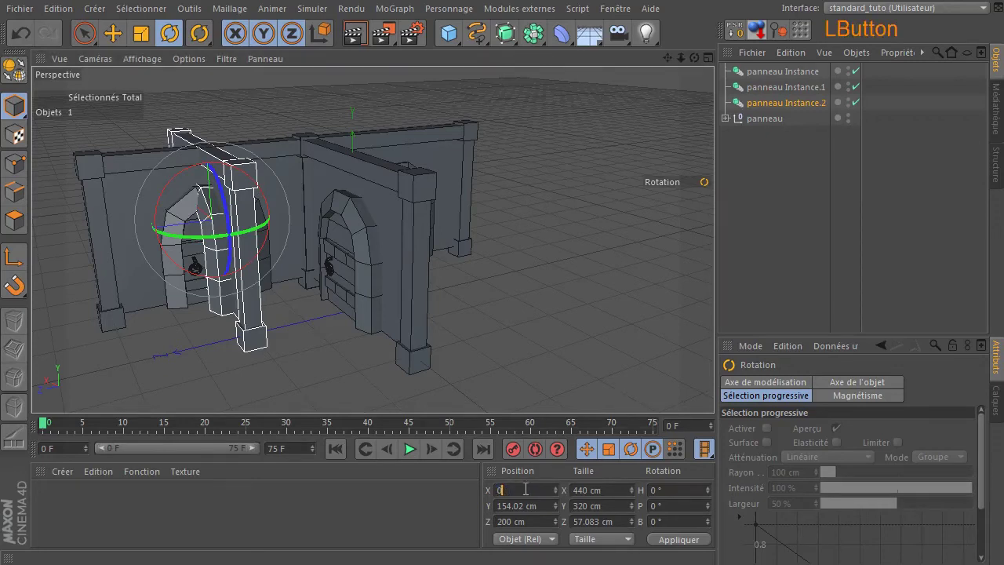
key(Return)
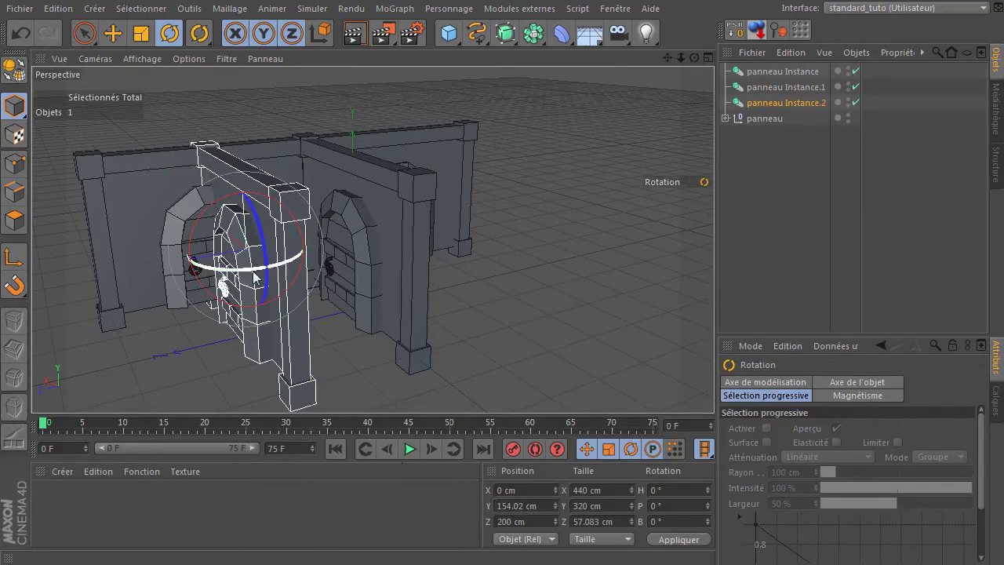
click(528, 521)
key(BackSpace)
text(-400)
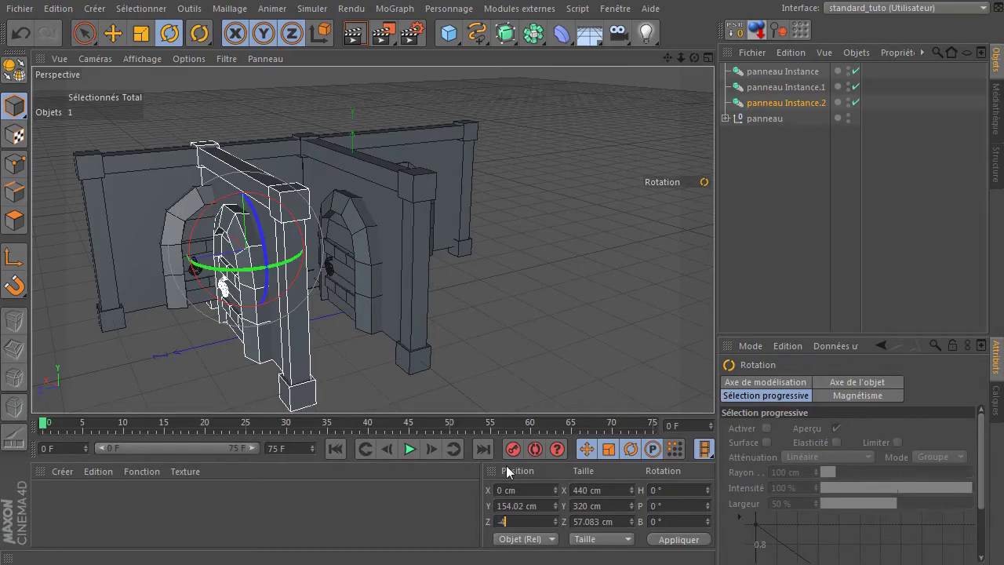
key(Return)
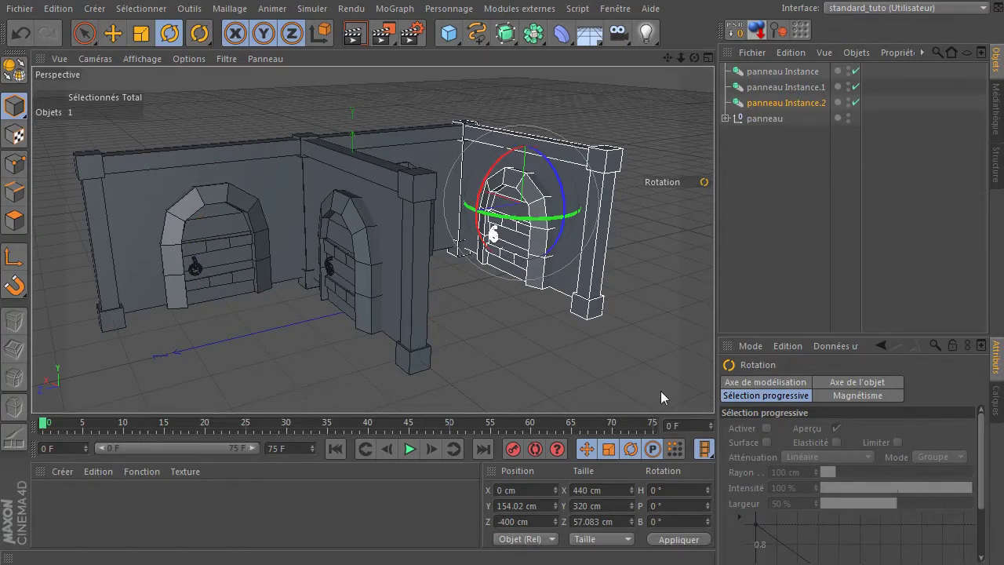
Duplicate panneau Instance.2, rotate the copy to a 180° heading, and set its Z position to 400 cm.
ctrl+drag(792, 106, 790, 115)
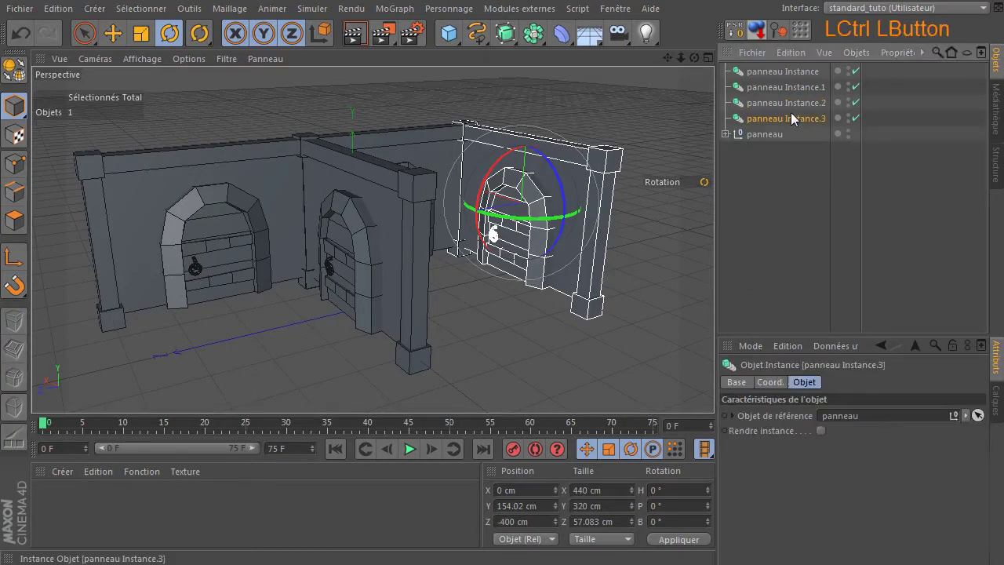
drag(488, 213, 628, 153)
click(517, 521)
text(400)
key(Return)
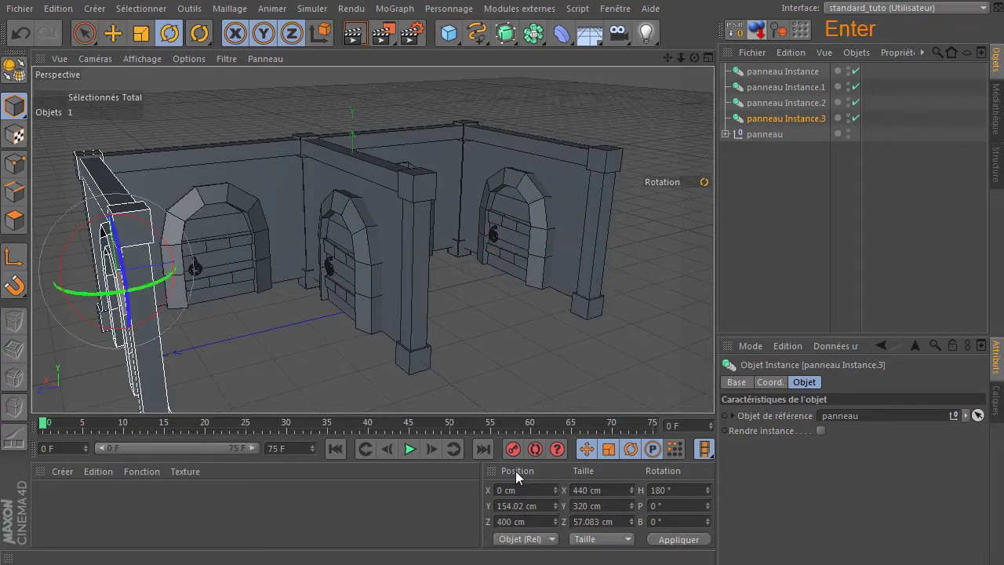
Test-render the room from the front in the perspective view to check how the render frame crops it.
drag(696, 57, 663, 58)
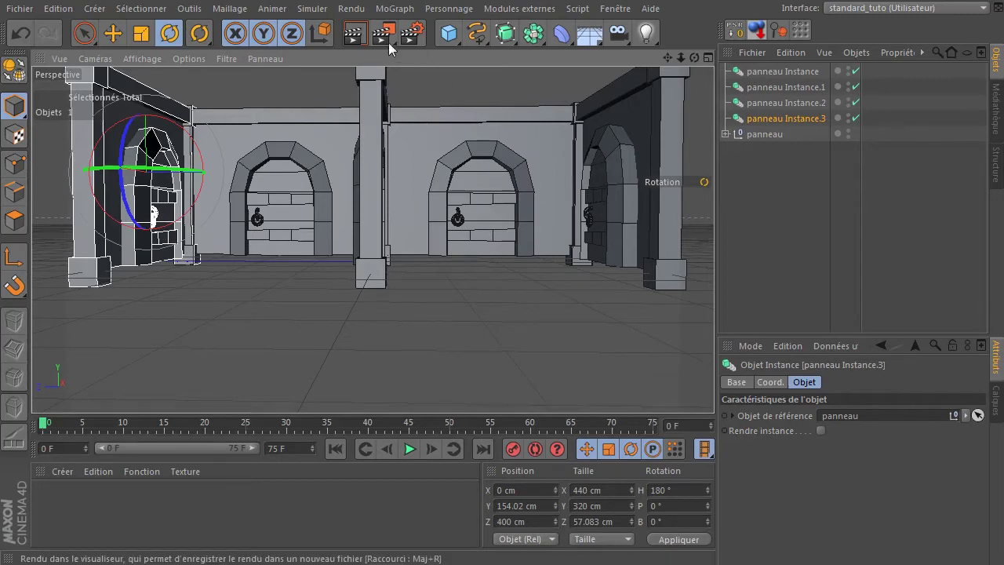
click(354, 33)
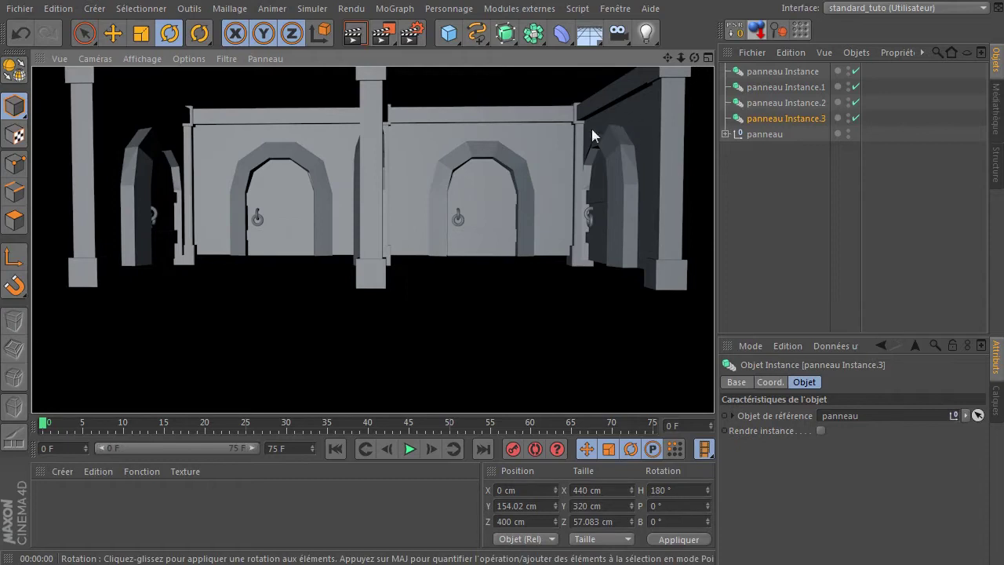
drag(666, 59, 666, 145)
drag(372, 239, 366, 236)
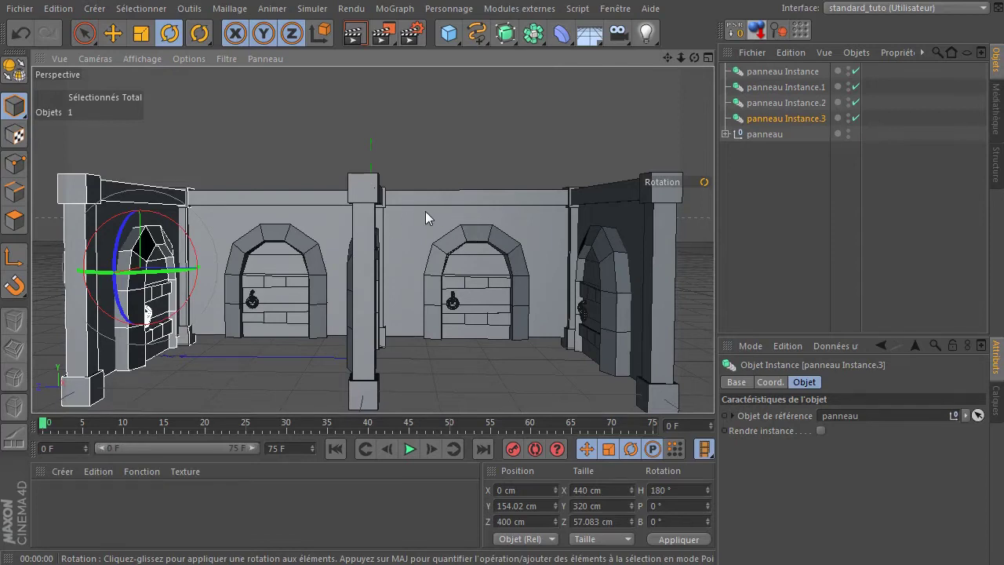
click(354, 33)
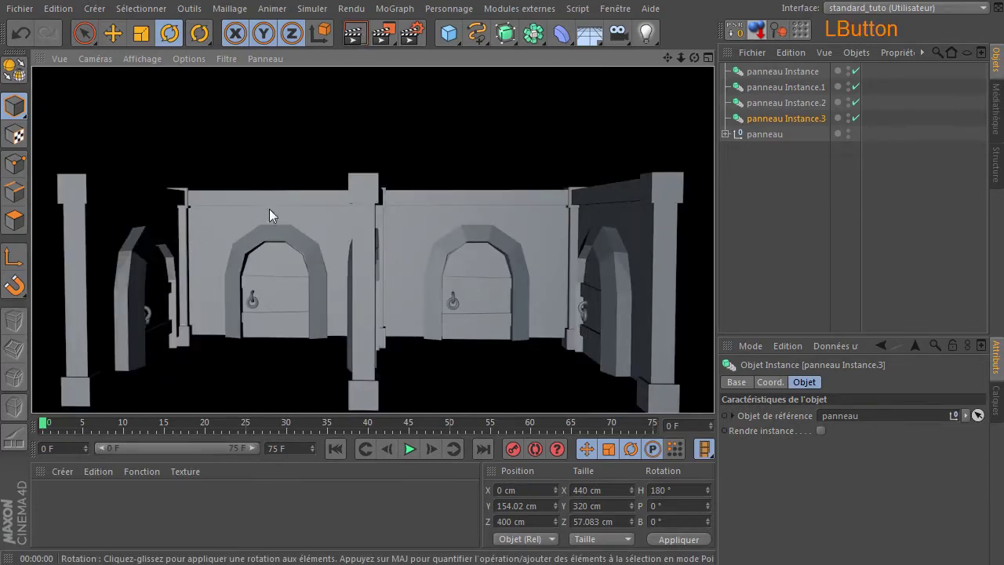
drag(670, 59, 374, 239)
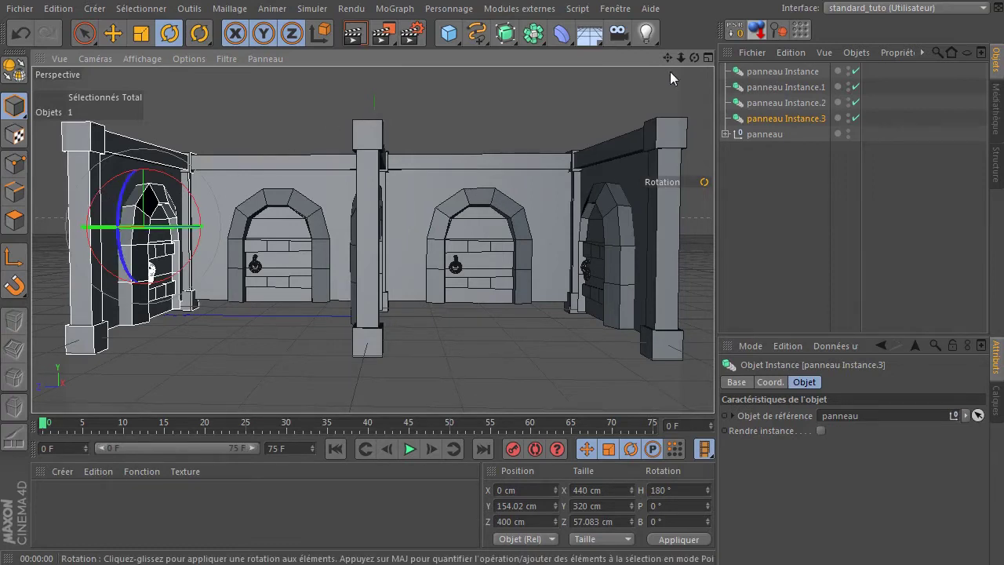
drag(667, 58, 665, 57)
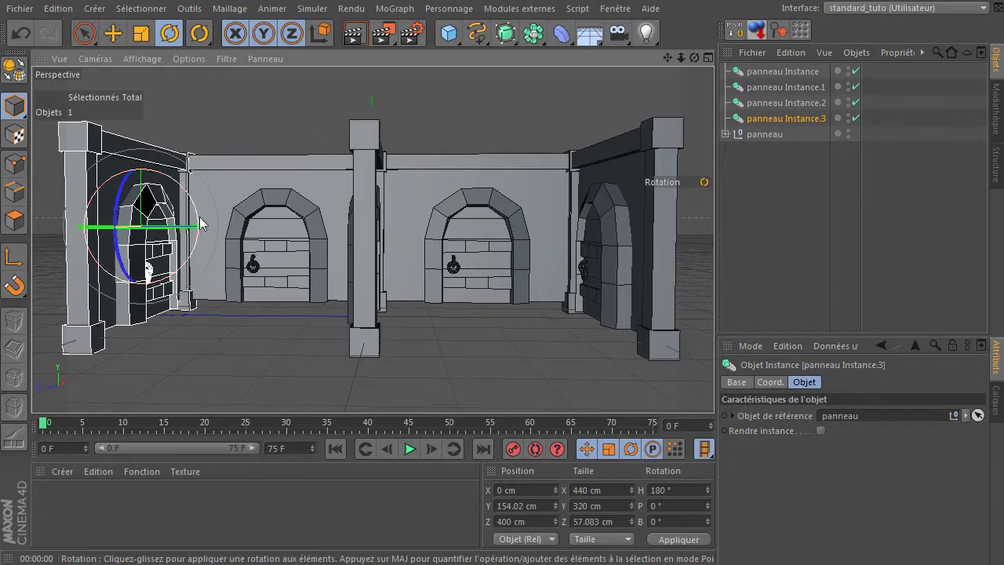
Open the configuration of all views and show the Affichage frontal settings with their Contrôles expanded.
click(137, 10)
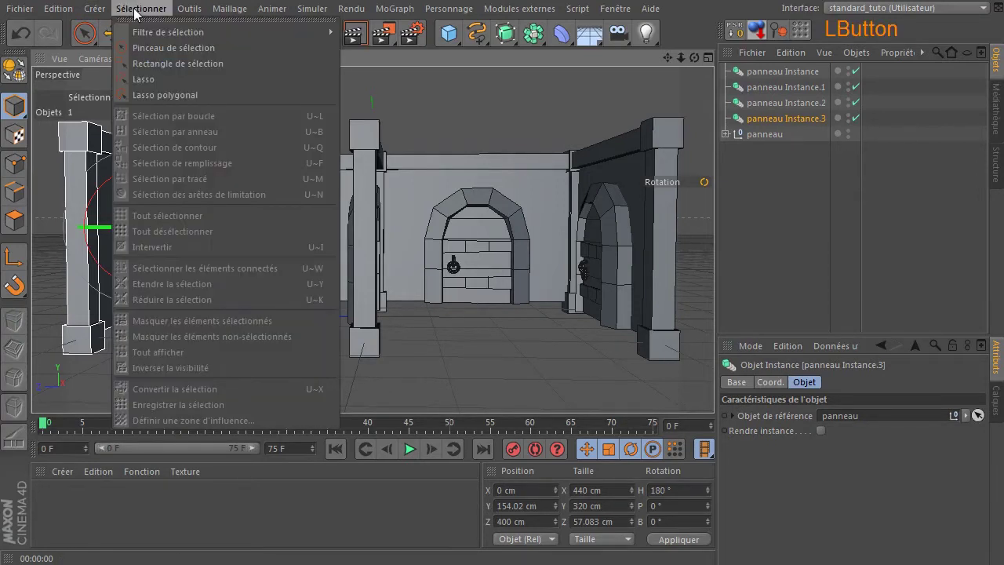
click(135, 10)
click(140, 59)
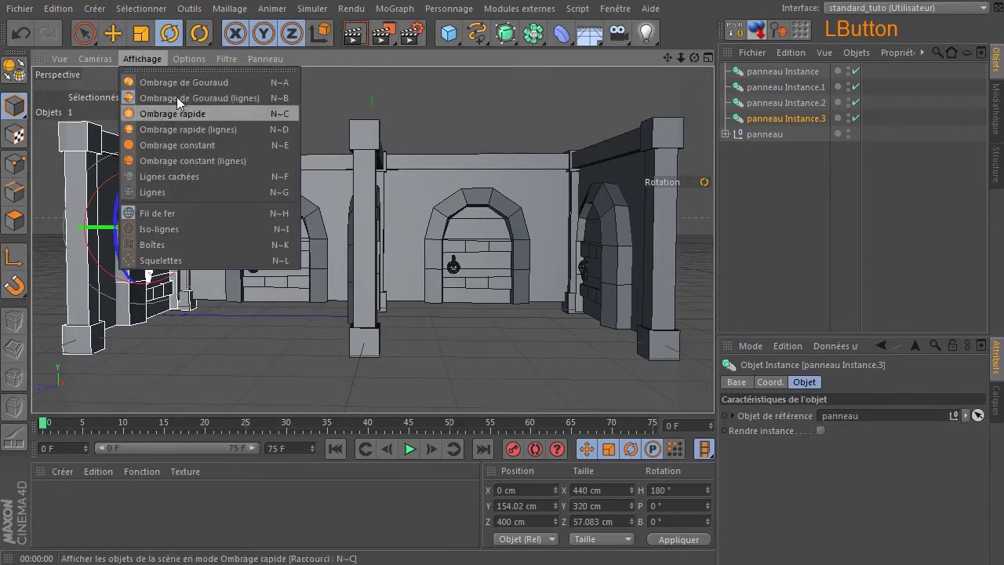
mouse_move(201, 53)
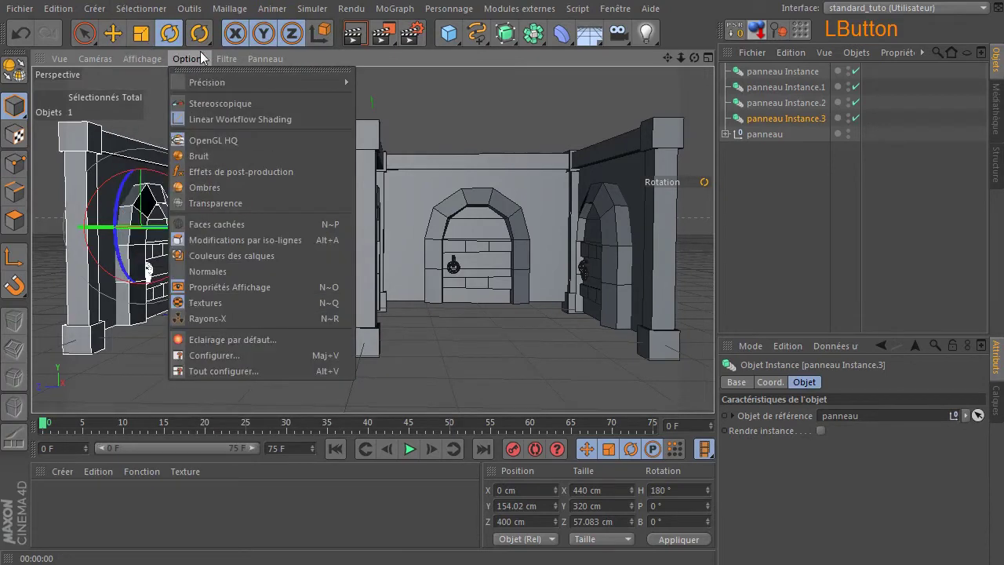
click(208, 365)
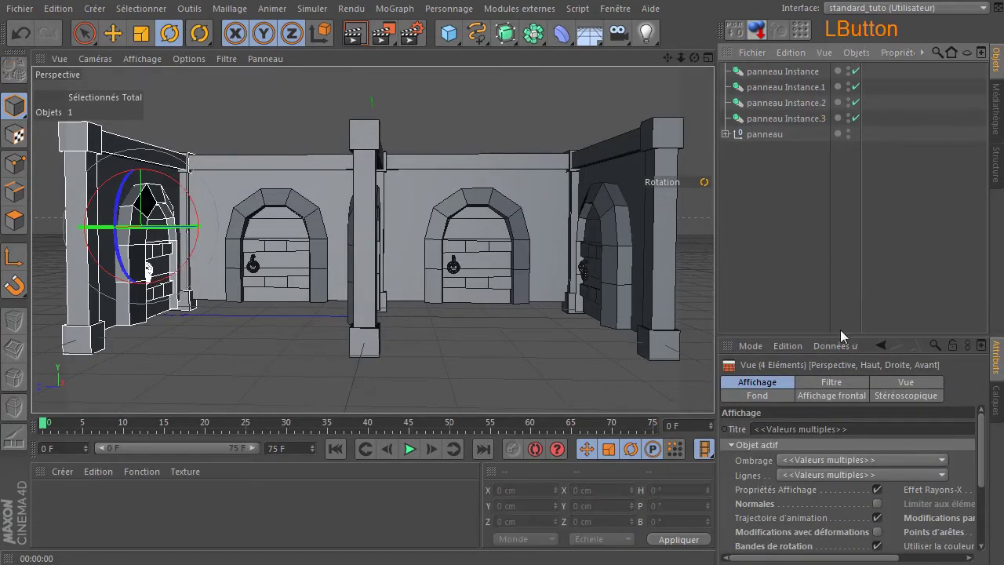
drag(831, 337, 830, 195)
click(830, 252)
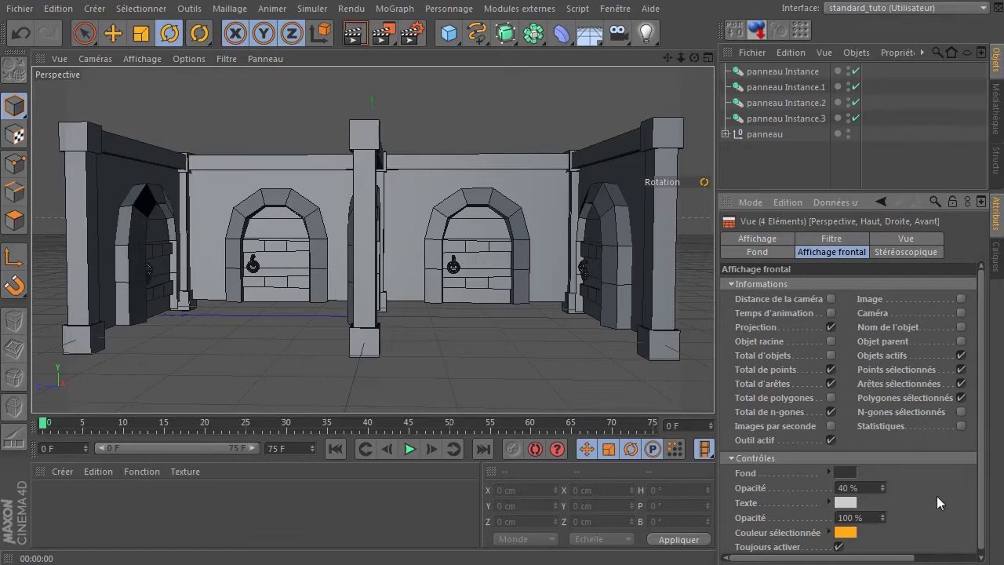
click(973, 460)
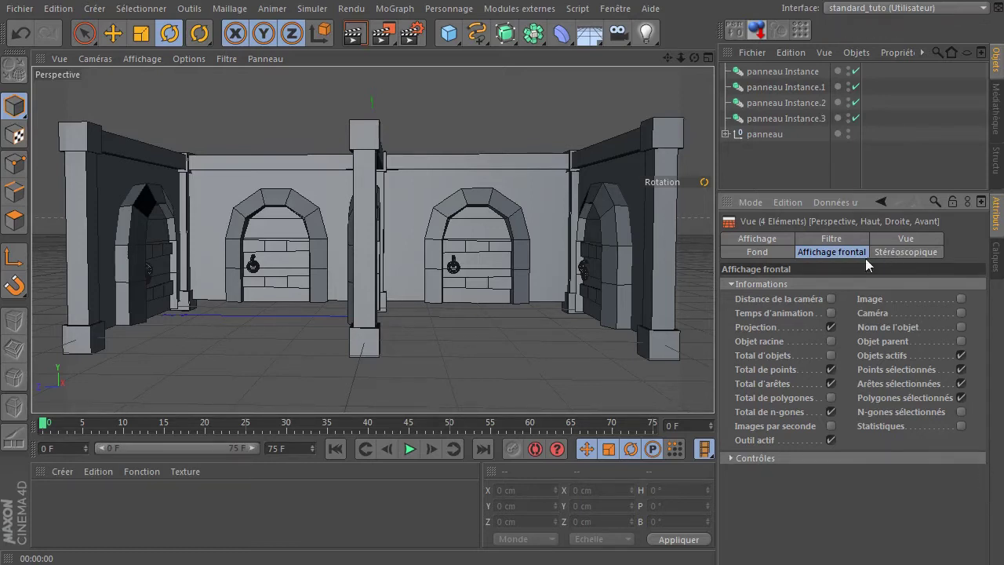
click(728, 458)
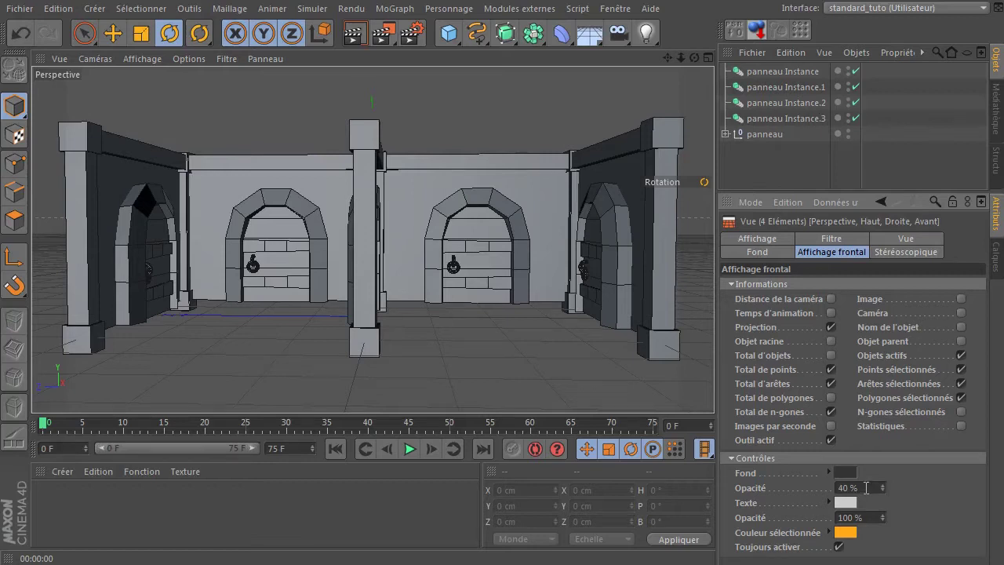
Try the Affichage frontal background opacity at 0 % and restore it to 40 %.
mouse_move(884, 486)
mouse_down()
mouse_move(884, 505)
mouse_move(881, 491)
mouse_up()
click(873, 487)
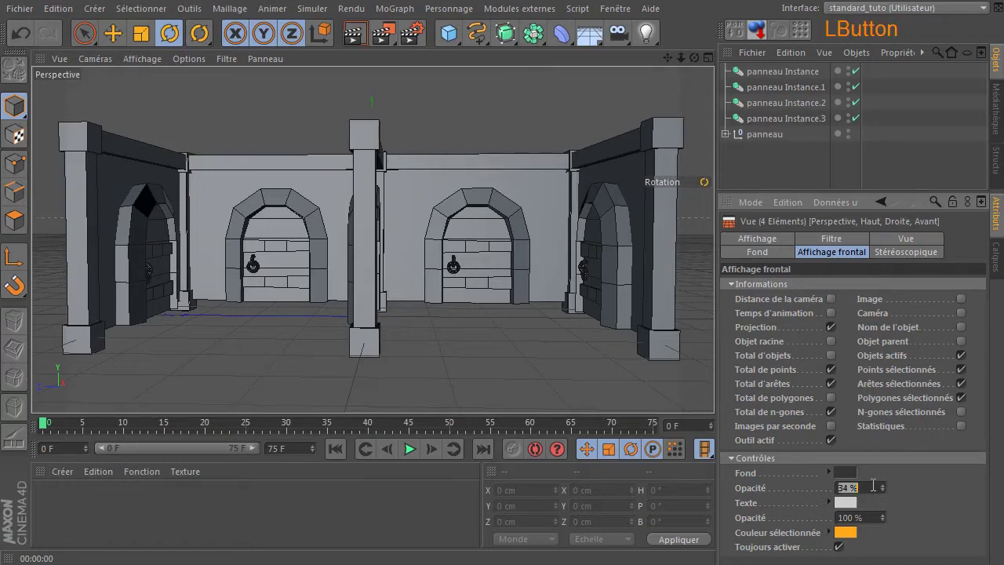
text(0)
key(Return)
click(866, 487)
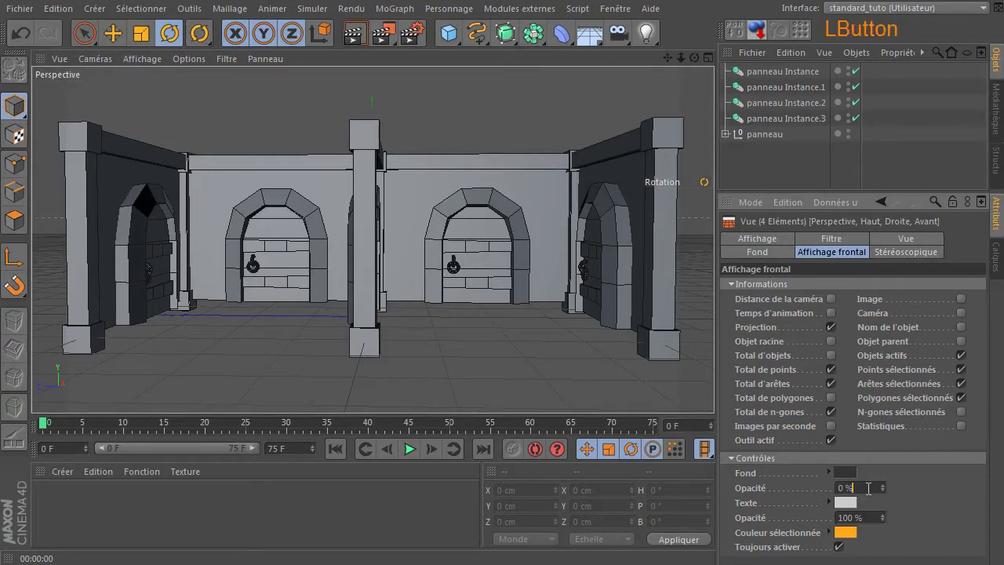
text(40)
key(Return)
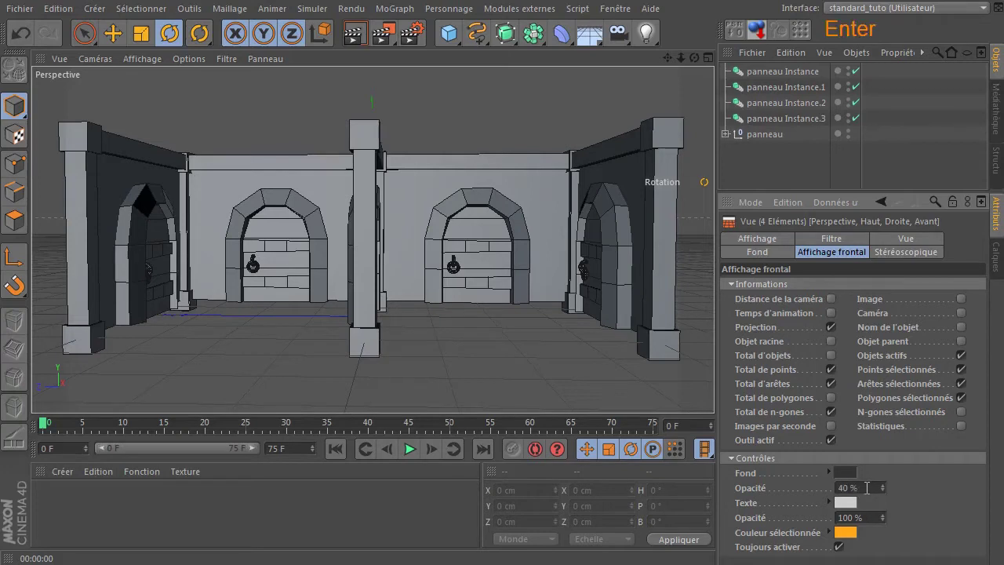
In the Vue settings of all views, toggle the tinted border off and back on, and set its opacity to 50 %.
click(756, 252)
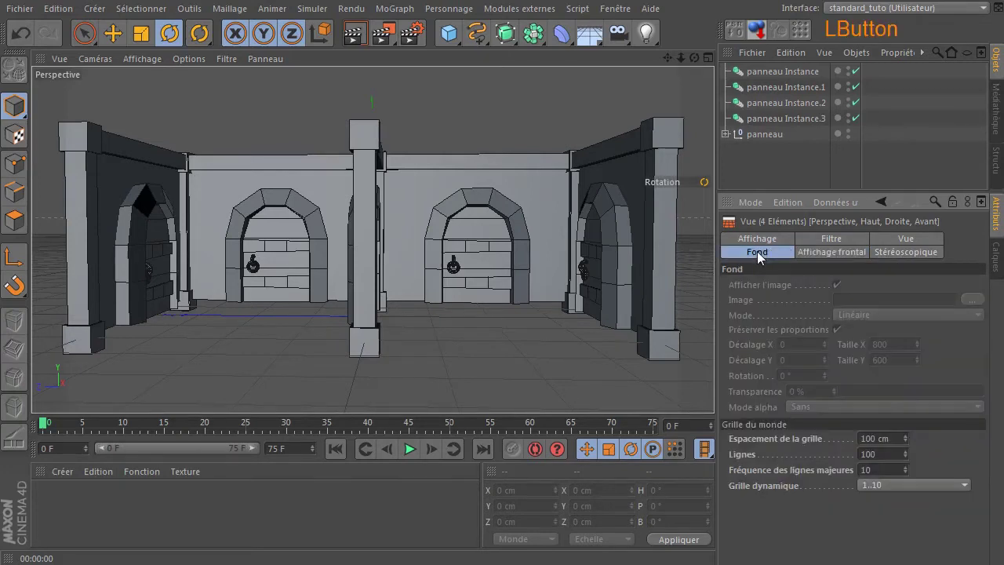
click(927, 242)
drag(982, 374, 981, 453)
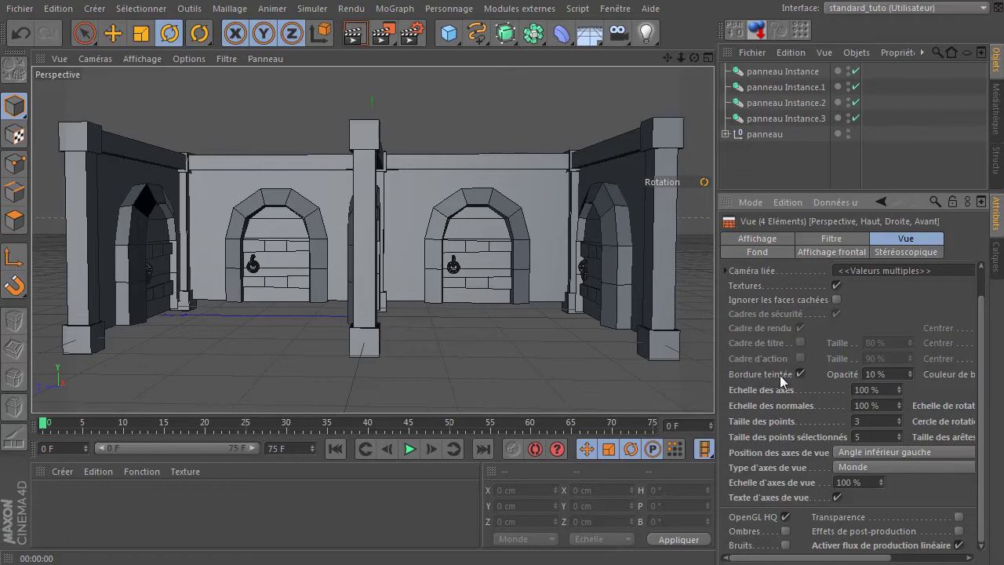
click(801, 374)
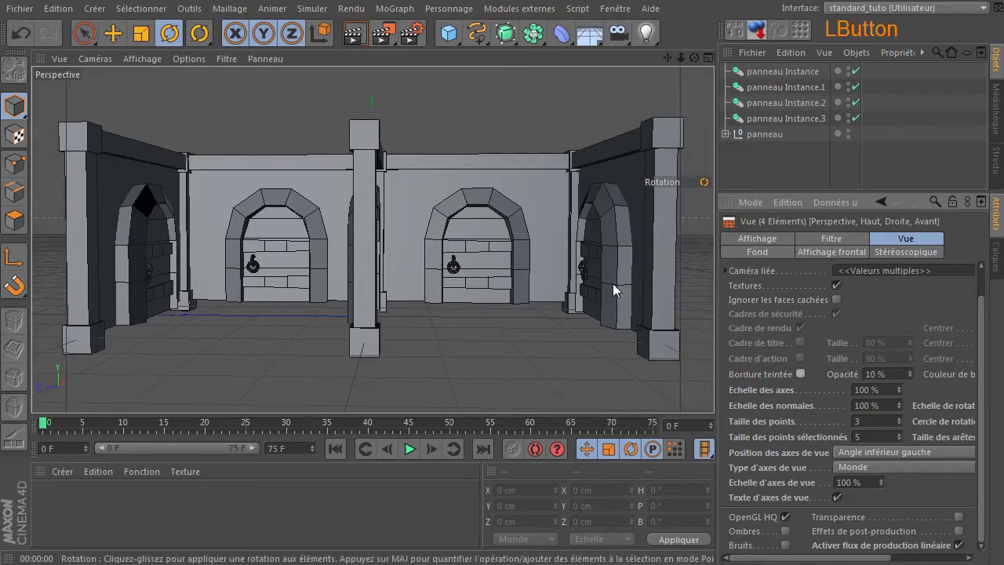
click(801, 375)
click(875, 374)
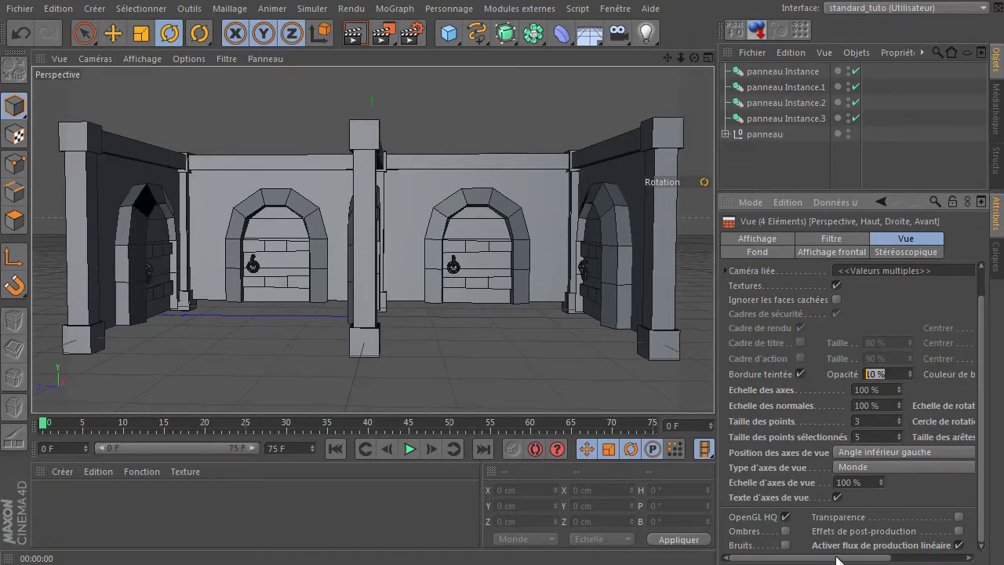
drag(838, 558, 917, 558)
click(771, 373)
double_click(771, 373)
text(50)
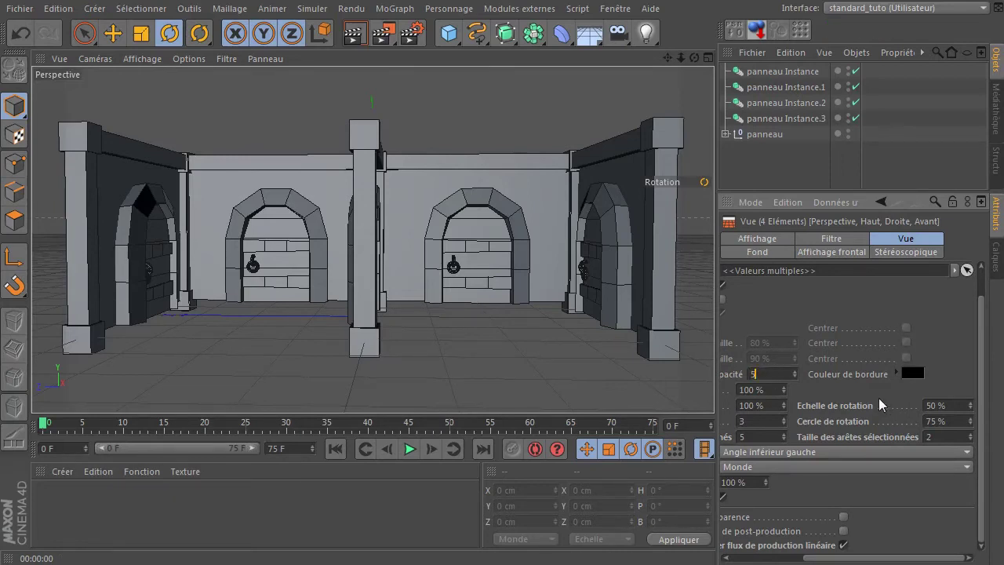
key(Return)
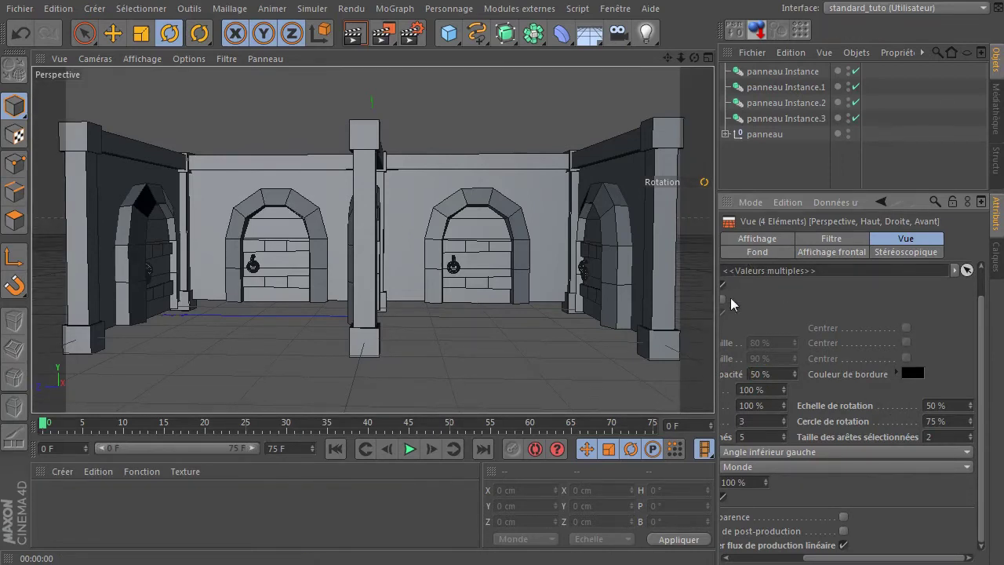
drag(835, 561, 753, 561)
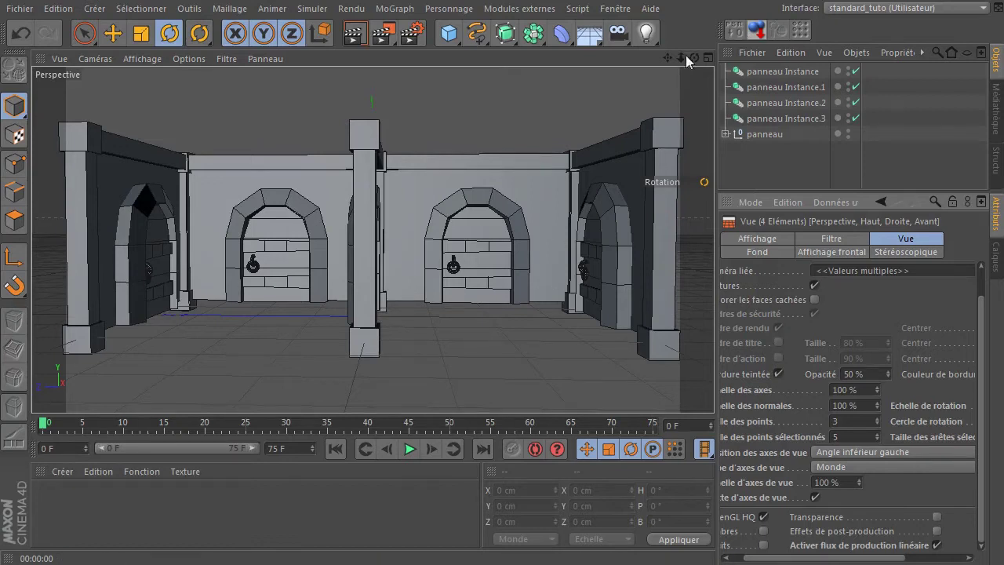
Frame the room frontally in the perspective view, centering the middle pillar between the tinted borders.
mouse_move(682, 60)
mouse_down()
mouse_move(703, 60)
mouse_move(671, 60)
mouse_up()
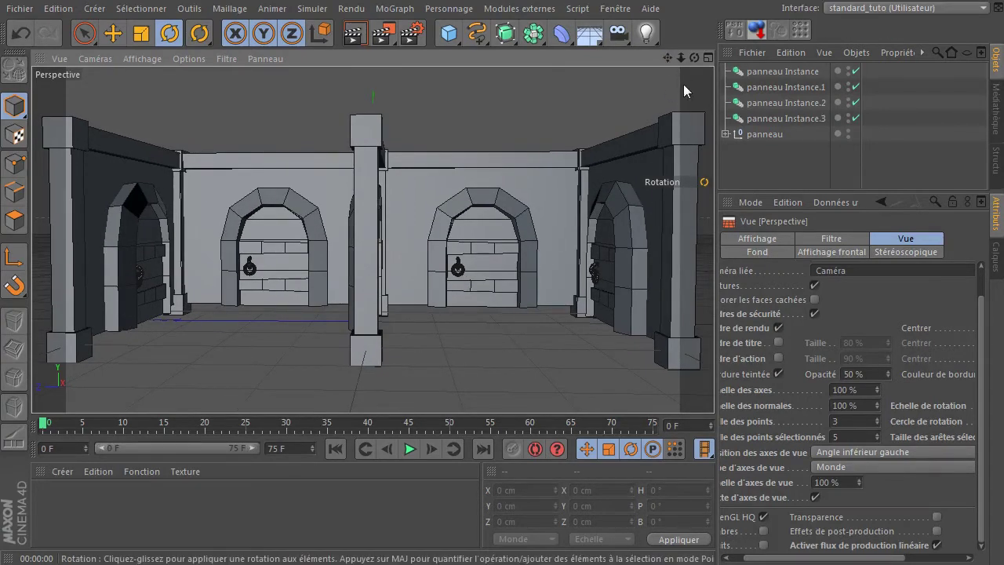
alt+drag(373, 240, 372, 240)
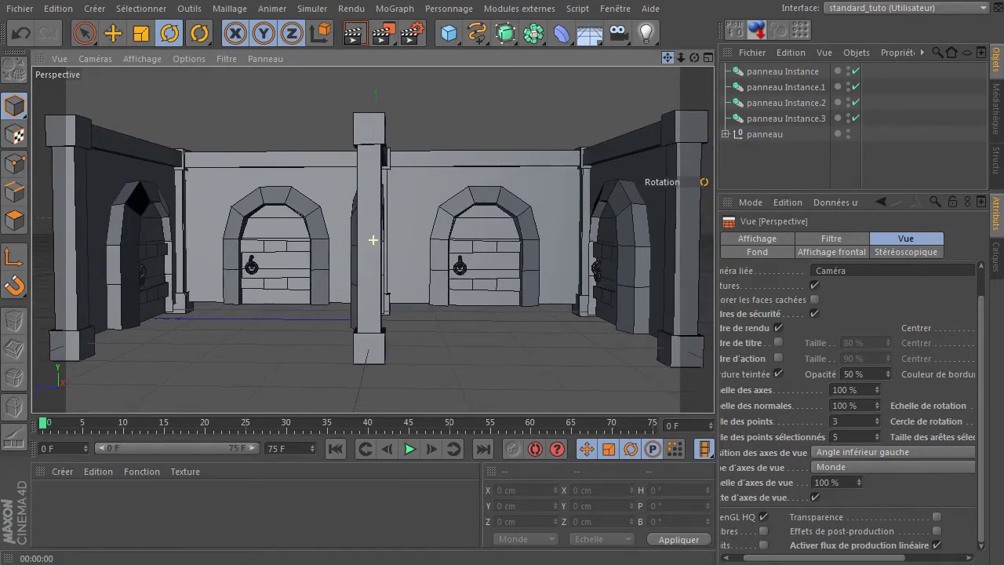
drag(694, 57, 667, 59)
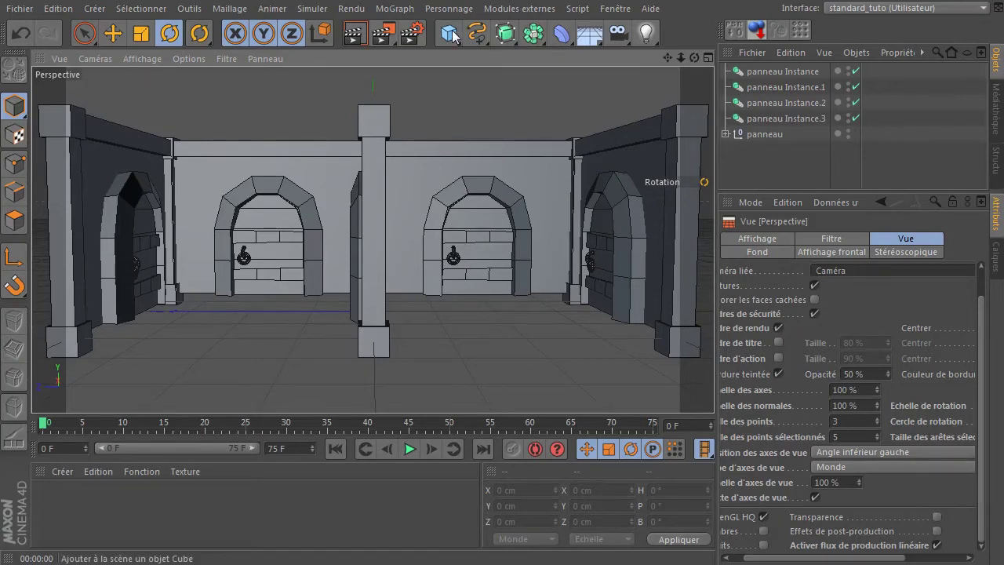
Add a Plan object between the walls and set its width and height segments to 1.
drag(590, 31, 699, 9)
drag(447, 39, 659, 75)
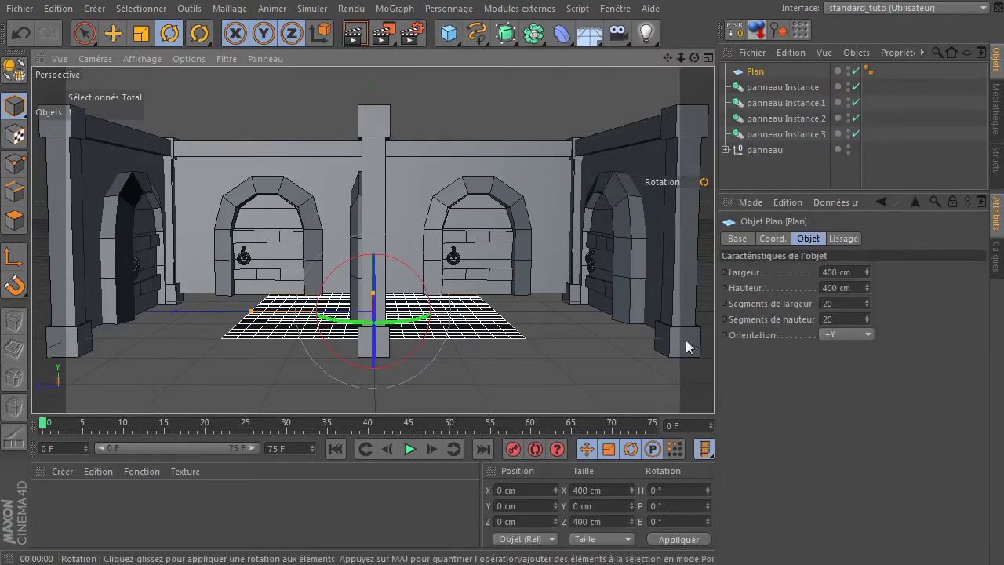
double_click(834, 302)
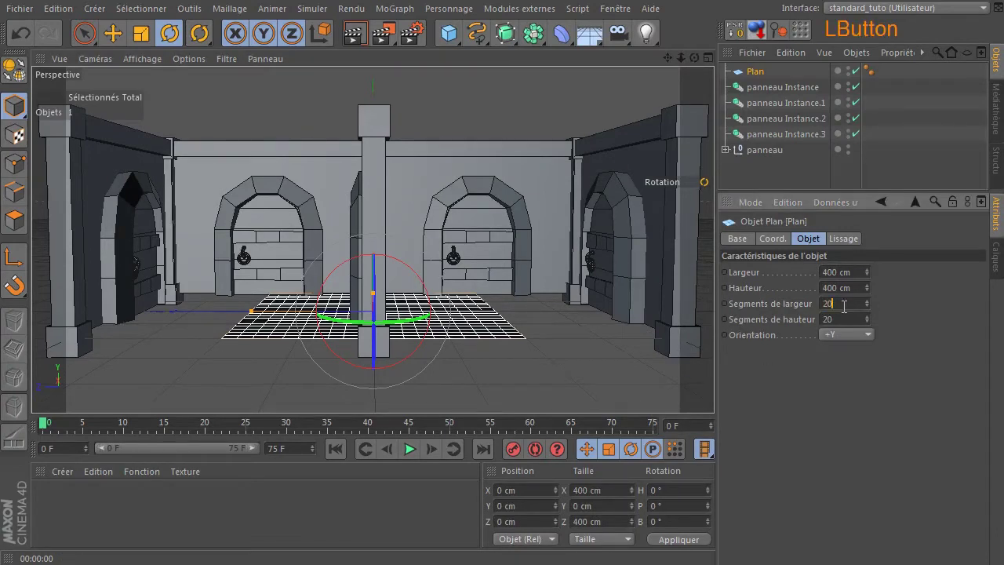
text(1)
click(838, 313)
double_click(838, 315)
text(1)
click(841, 398)
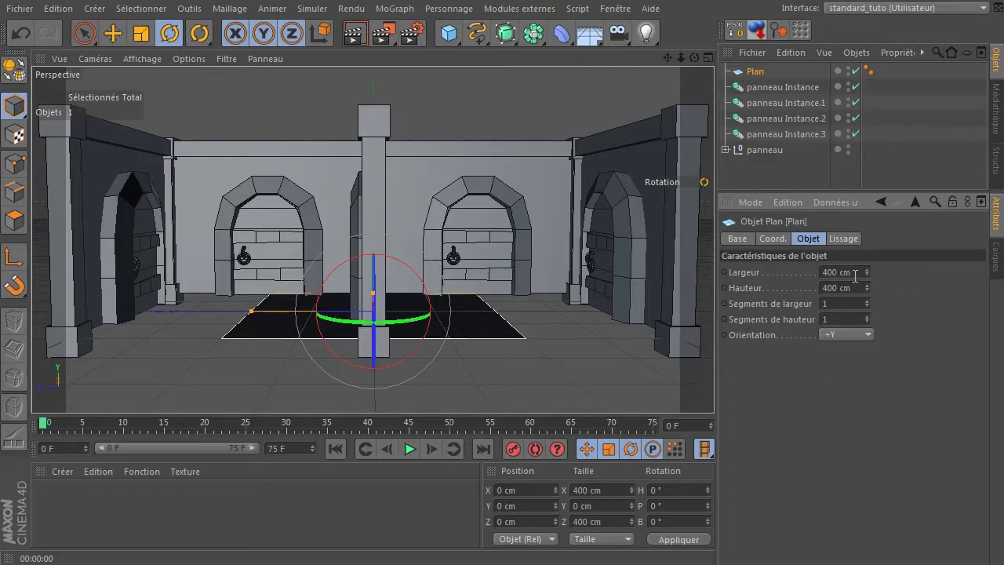
Bring the whole room into frame in the orthographic views and maximize the top view, centered on the floor plane.
middle_click(441, 327)
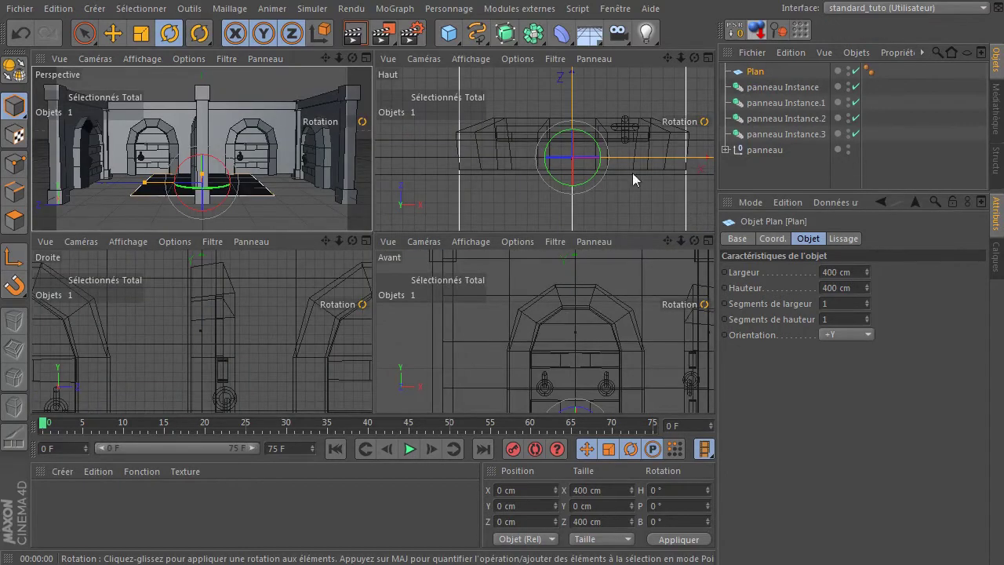
scroll(545, 403, down, 4)
scroll(569, 380, down, 2)
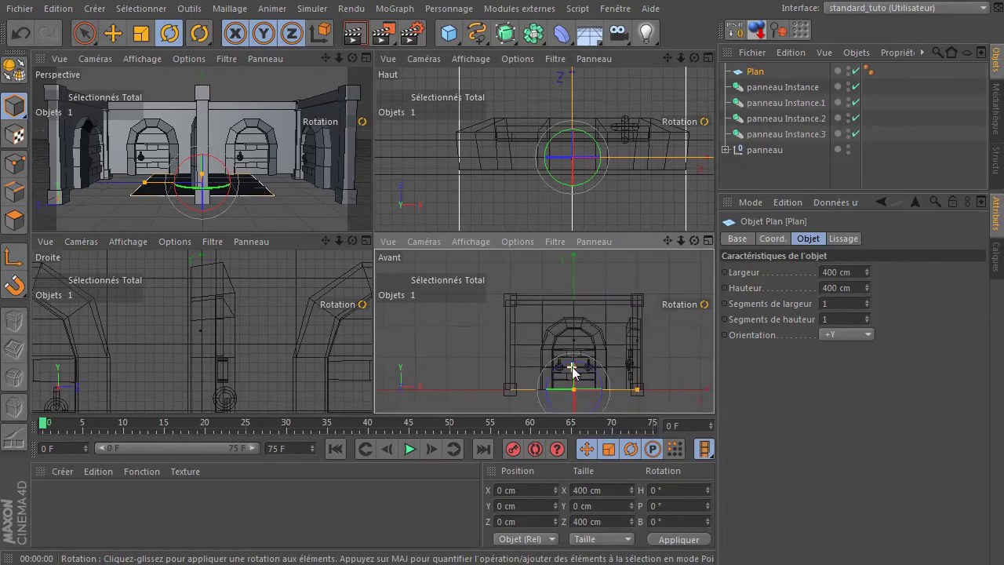
scroll(223, 381, down, 5)
scroll(223, 381, down, 2)
scroll(477, 227, down, 4)
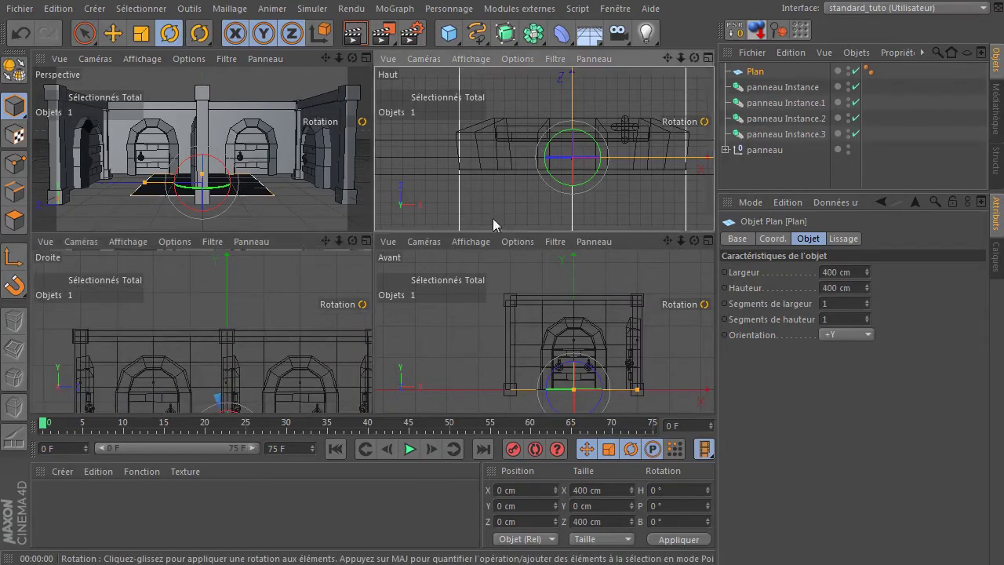
drag(668, 61, 723, 69)
scroll(497, 198, down, 2)
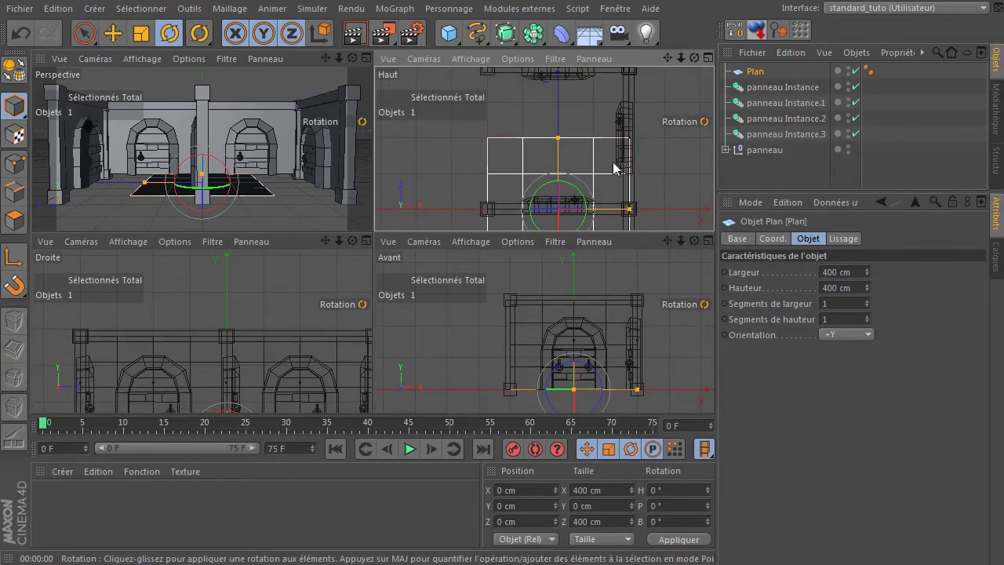
scroll(611, 196, down, 2)
drag(668, 59, 654, 0)
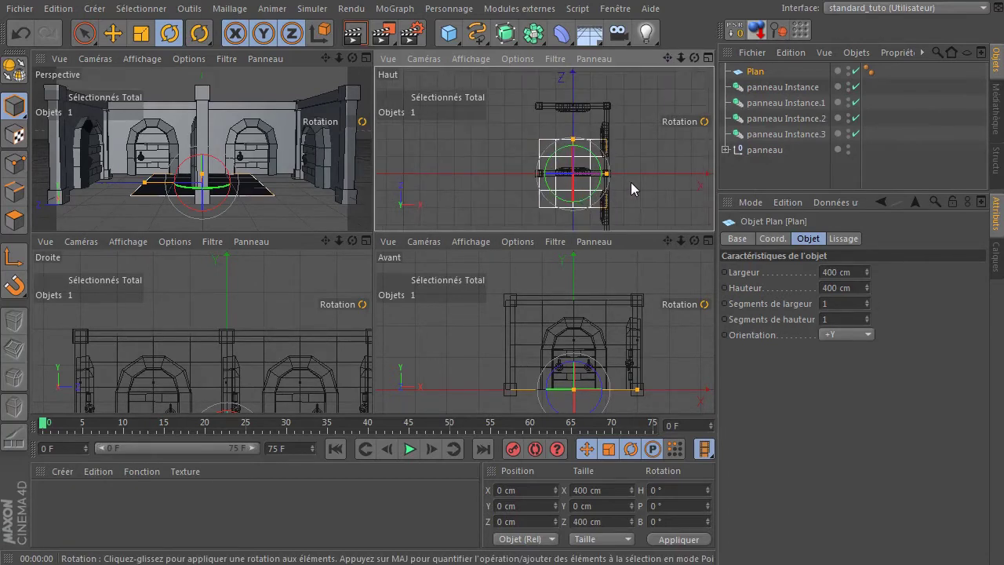
middle_click(630, 182)
drag(663, 61, 646, 14)
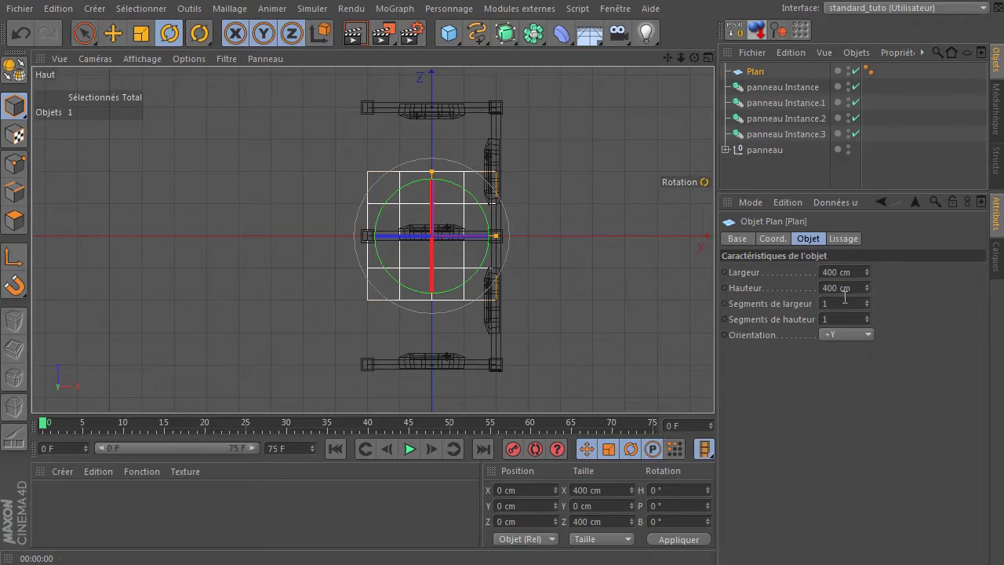
Try a width of 800 cm on the floor plane and restore it to 400 cm.
double_click(856, 272)
text(800)
key(Return)
double_click(856, 272)
text(400)
Set the floor plane's height to 800 cm so it spans both wall panels.
double_click(855, 288)
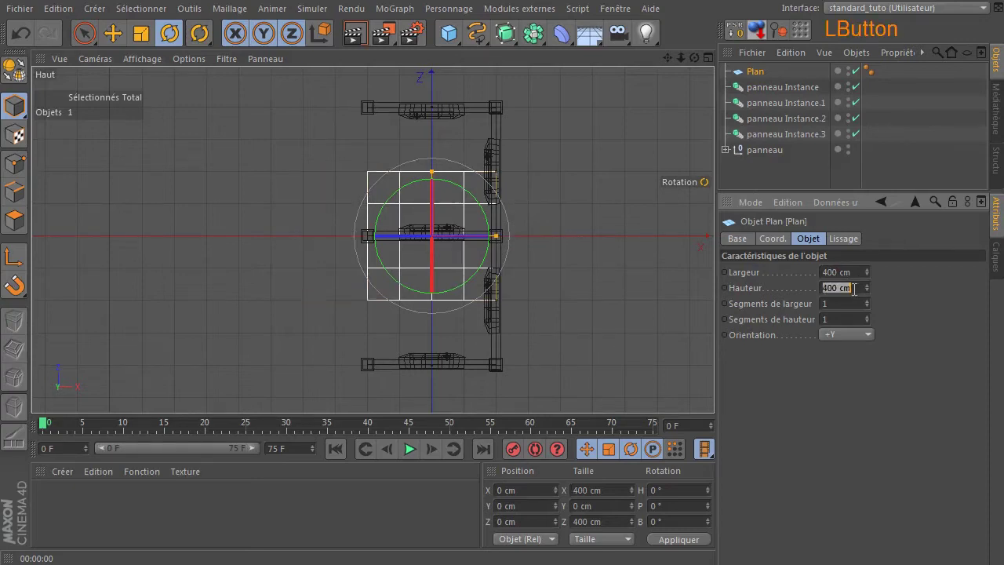
text(800)
key(Return)
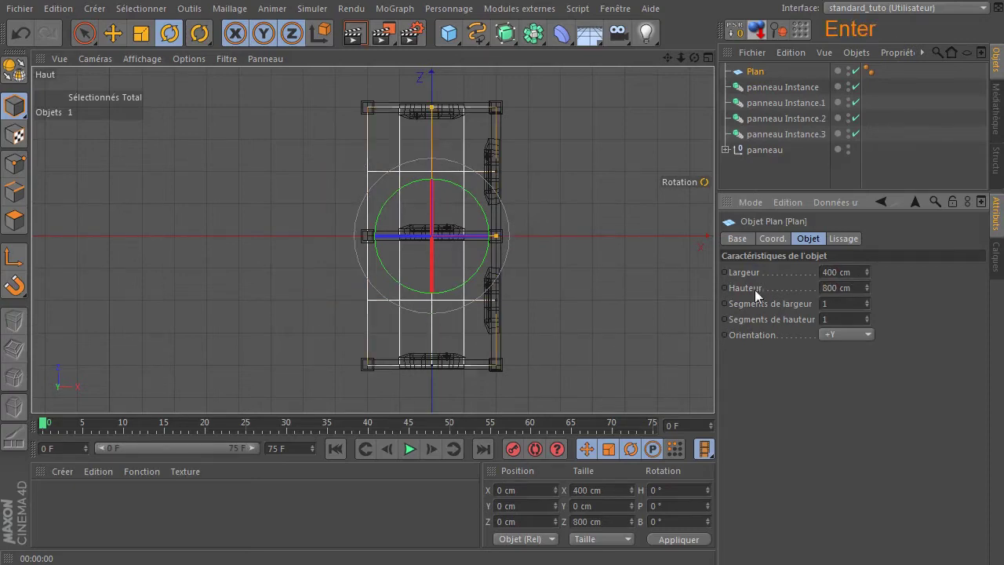
Return to the perspective view and render it to check the enlarged floor.
middle_click(525, 242)
middle_click(292, 191)
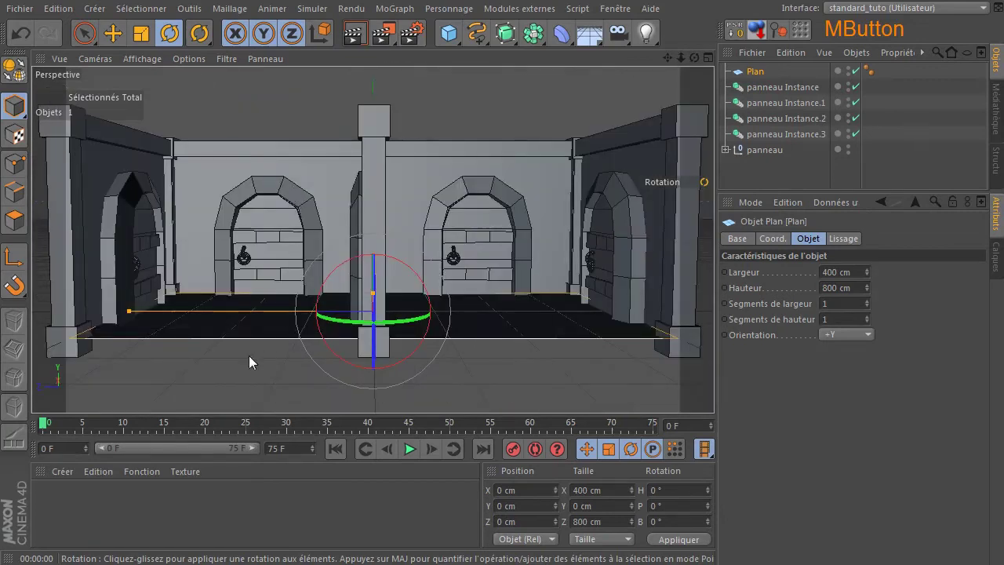
click(353, 33)
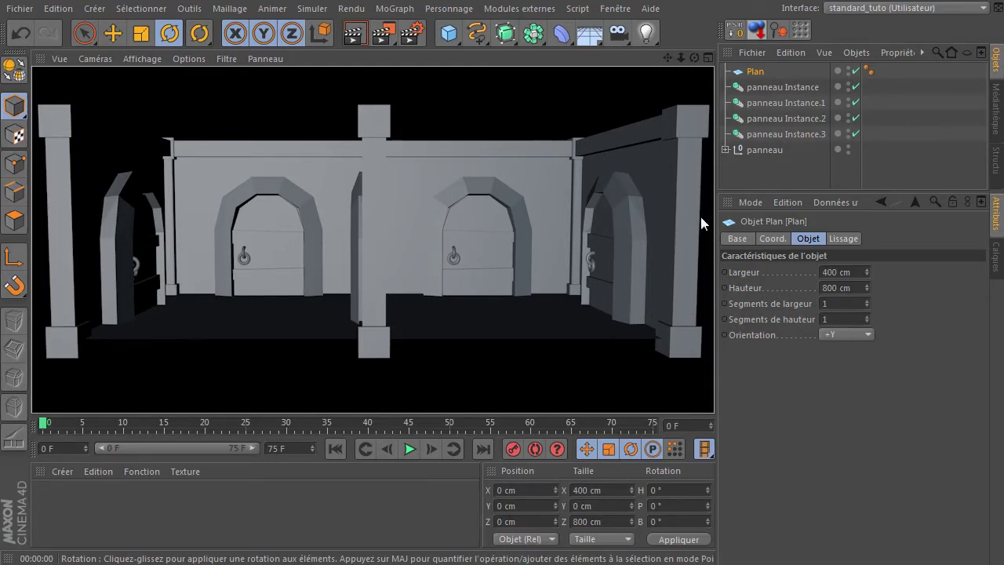
Check the size of Cube.6 in the panneau group and set the Plan object's height to 840 cm.
click(726, 149)
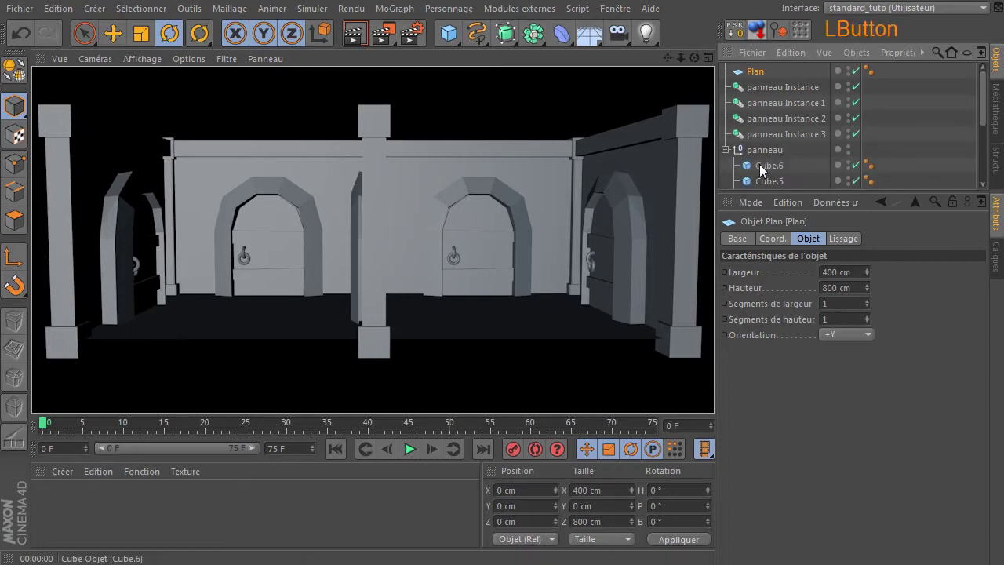
click(765, 165)
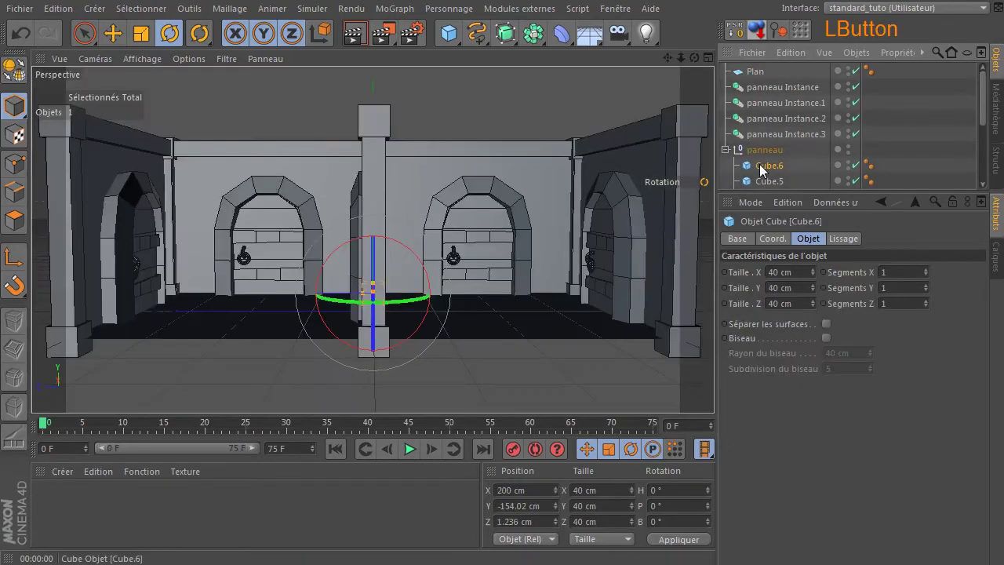
click(755, 71)
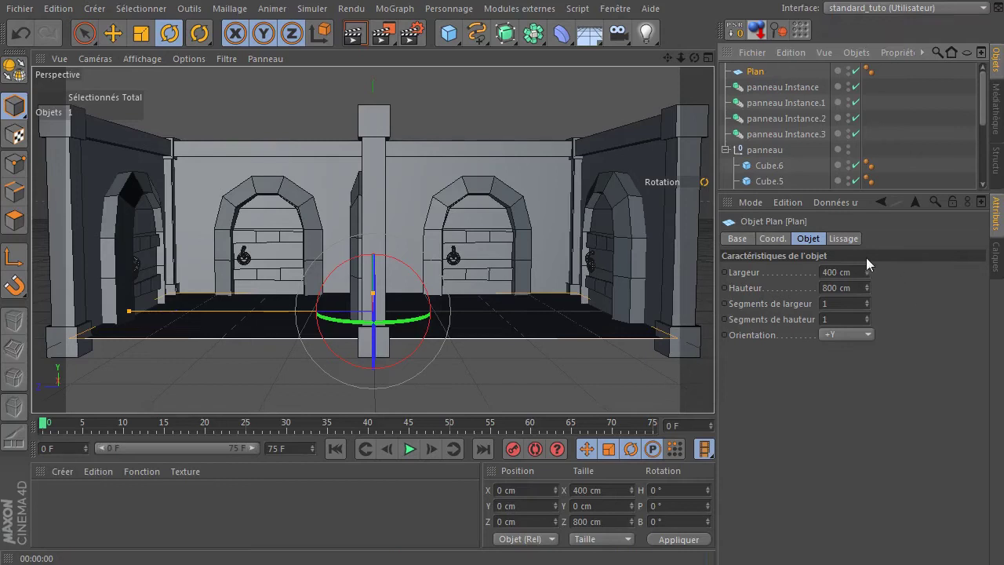
click(854, 287)
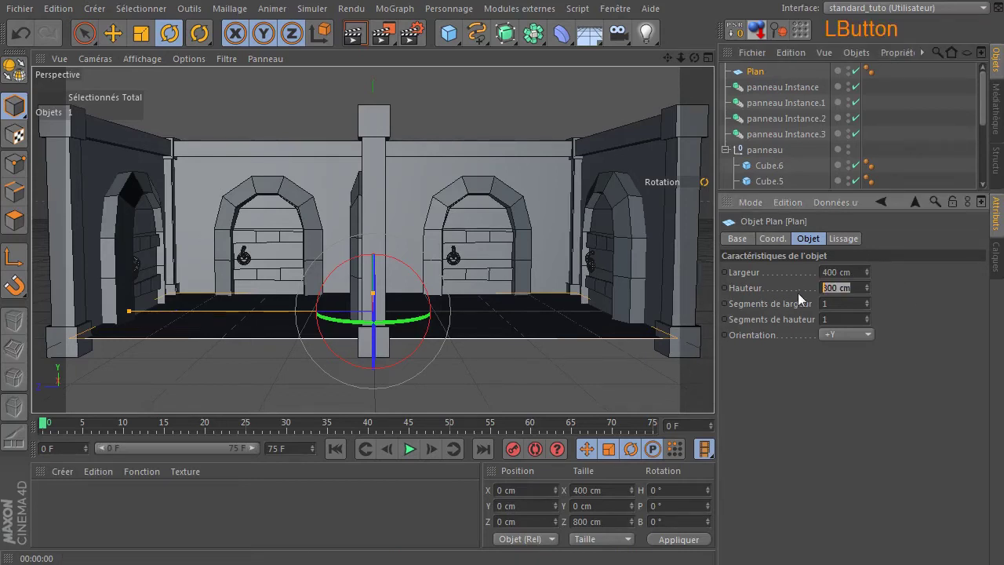
text(840)
key(Return)
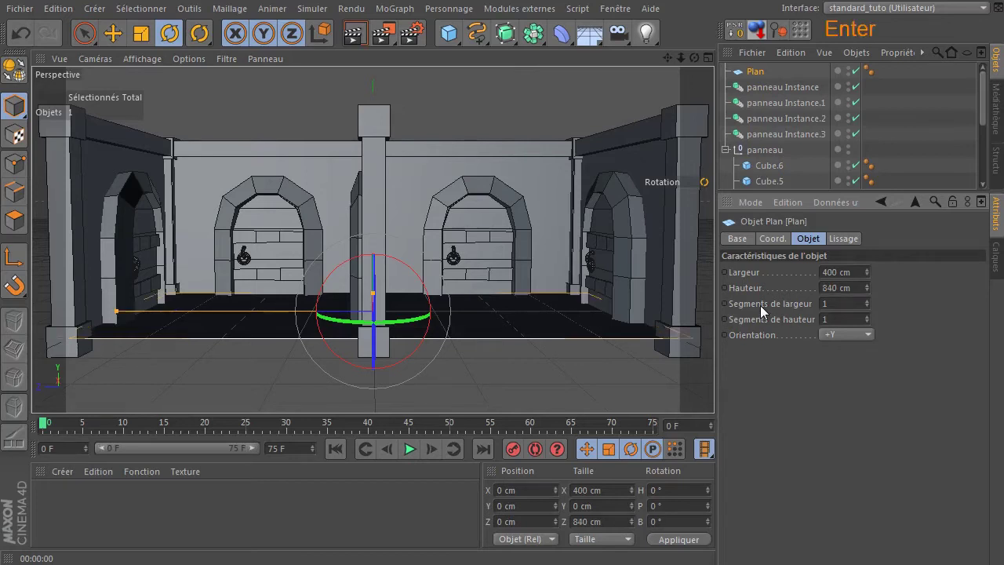
Compare the floor with the pillars in the top view, try a height of 880 cm, and restore it to 800 cm.
middle_click(558, 310)
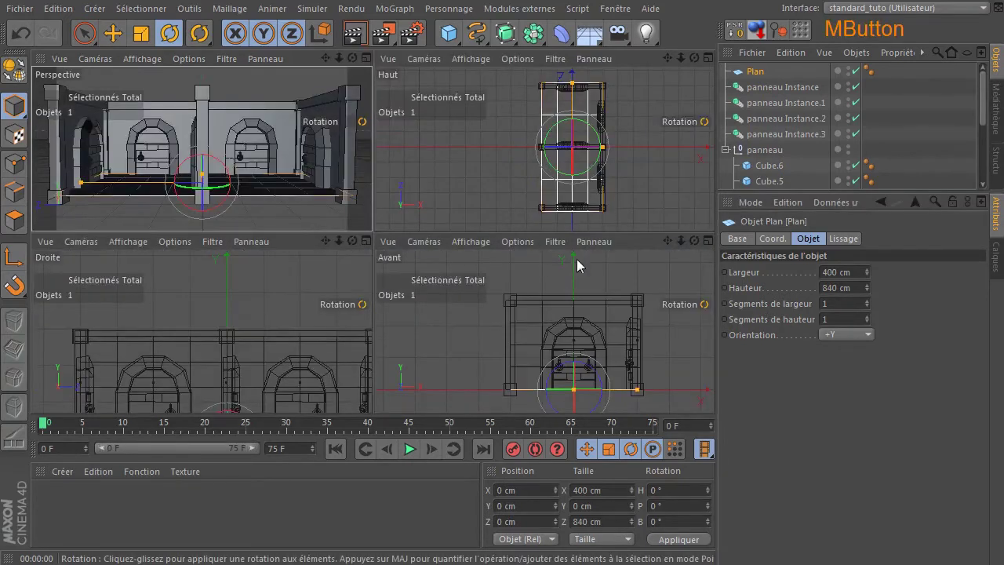
middle_click(623, 177)
scroll(349, 105, up, 6)
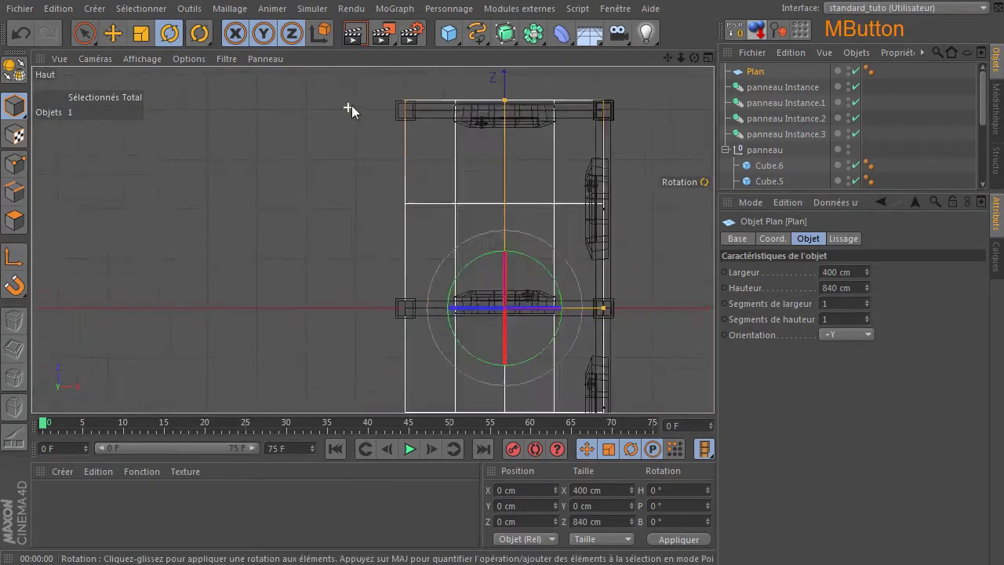
click(853, 287)
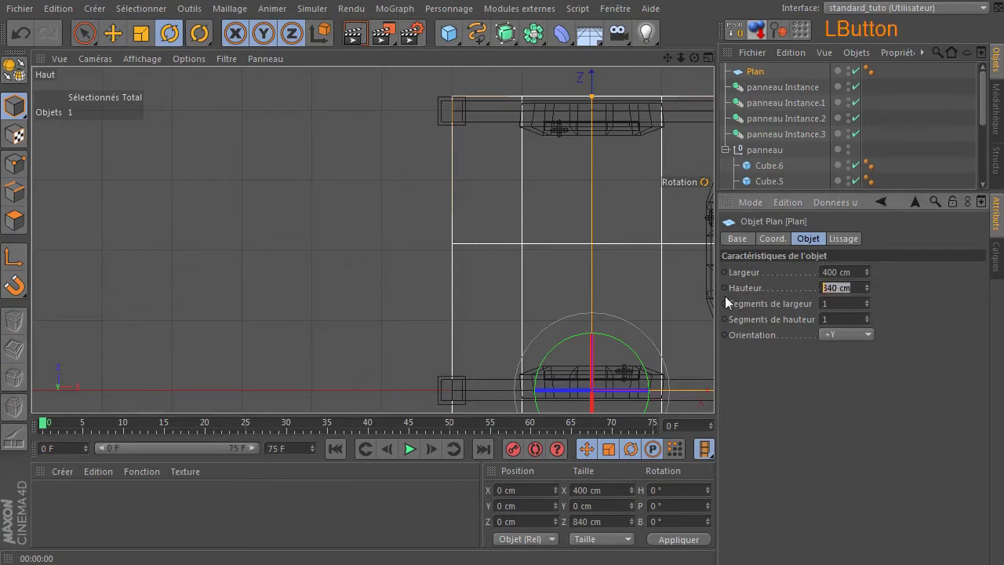
text(880)
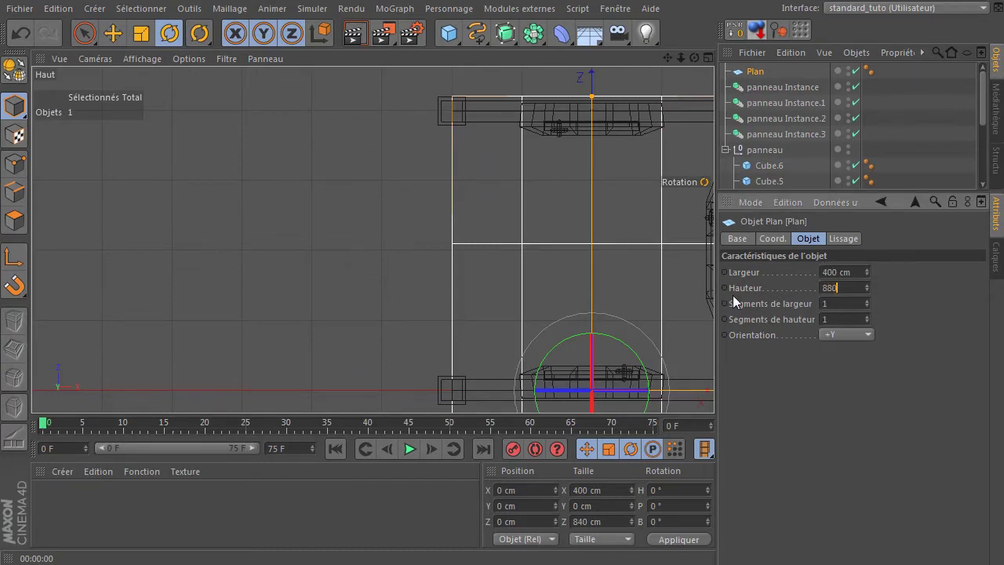
key(Return)
click(849, 285)
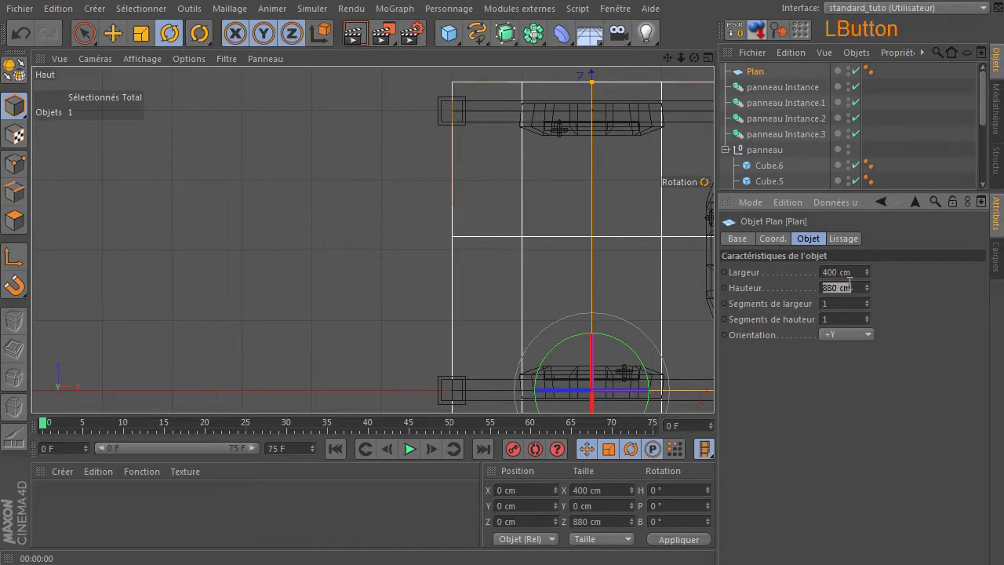
text(4)
double_click(852, 283)
text(800)
Set the floor plane's width to 440 cm and check its edge against the corner pillar in the top view.
click(855, 271)
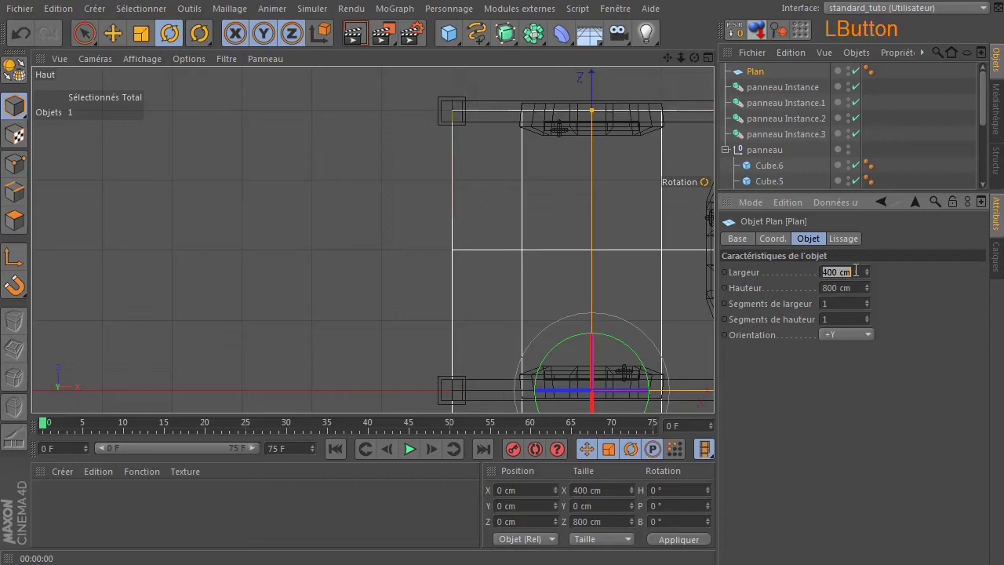
text(440)
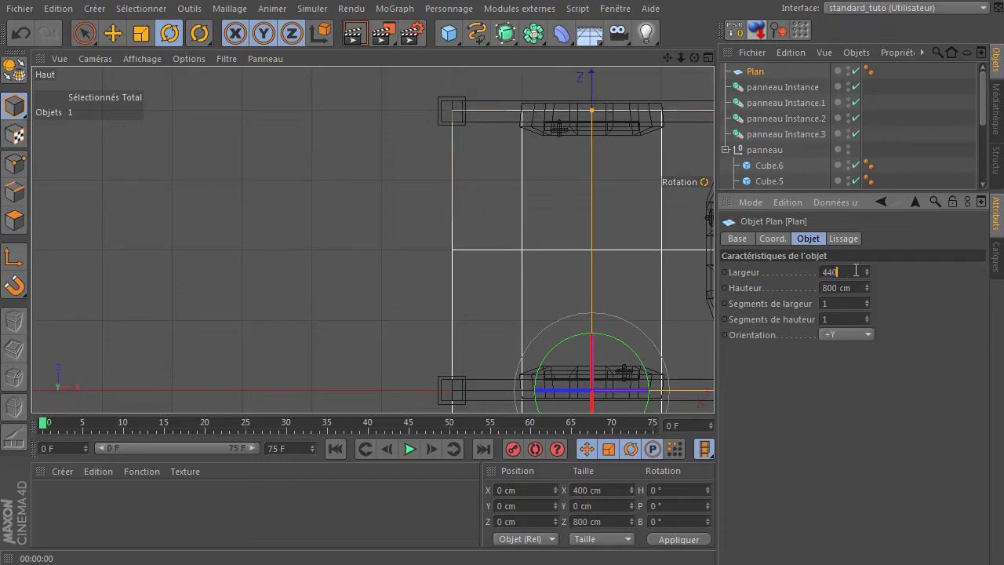
key(Return)
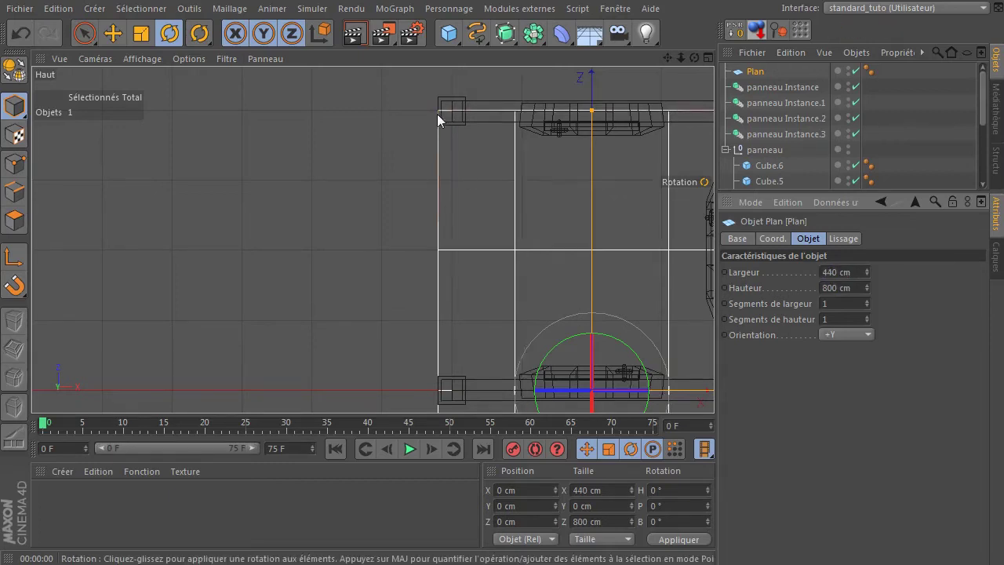
scroll(442, 121, up, 4)
scroll(423, 272, down, 4)
Go back to the perspective view, deselect everything, and render the room with the widened floor.
middle_click(356, 229)
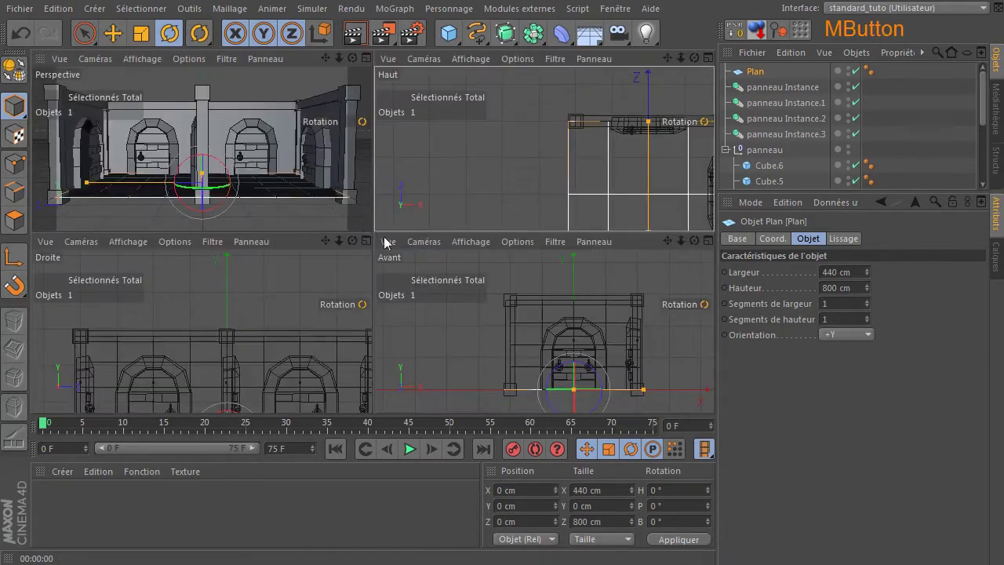
middle_click(269, 170)
click(461, 378)
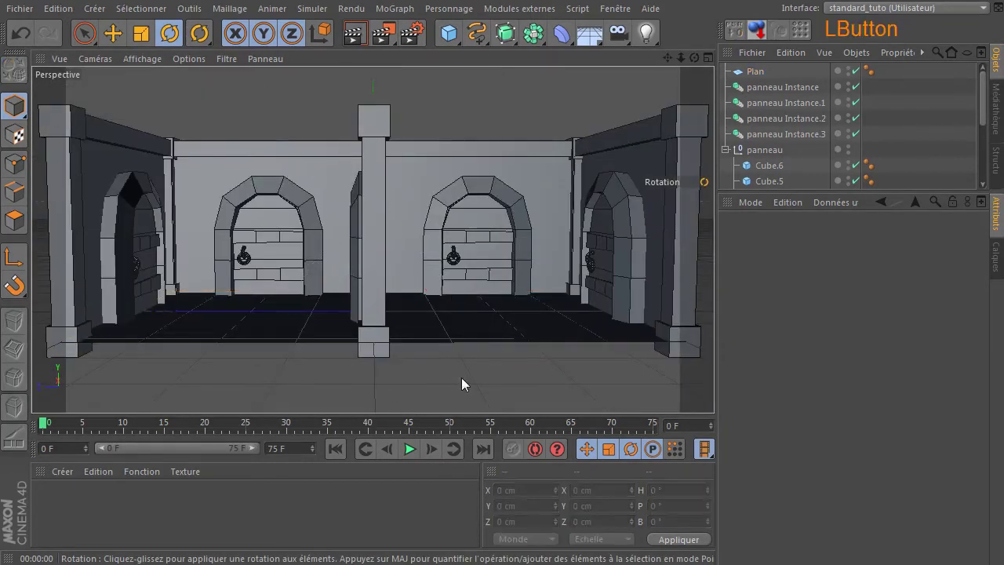
click(353, 33)
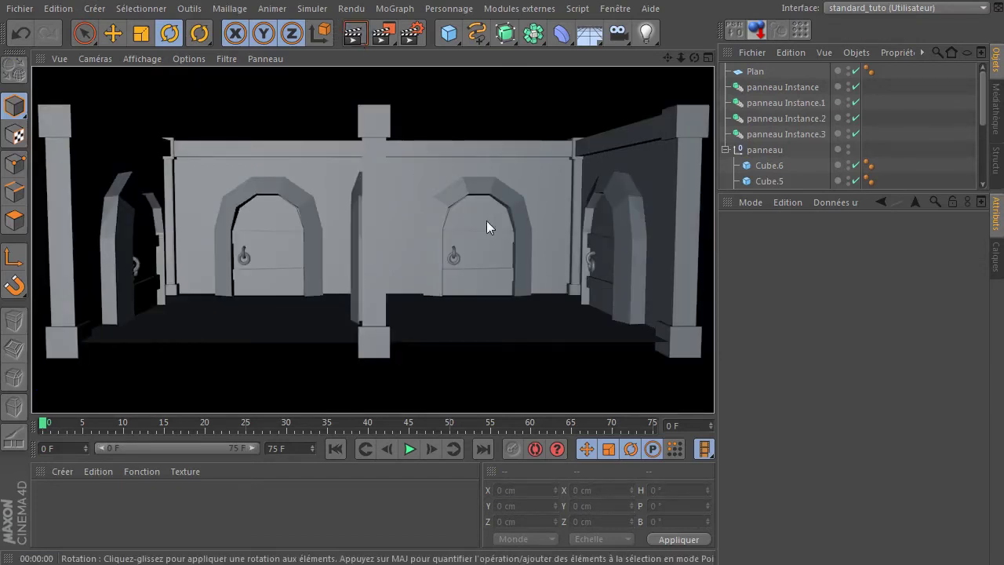
Collapse the panneau group and rename the Plan object as sol.
click(726, 149)
click(753, 72)
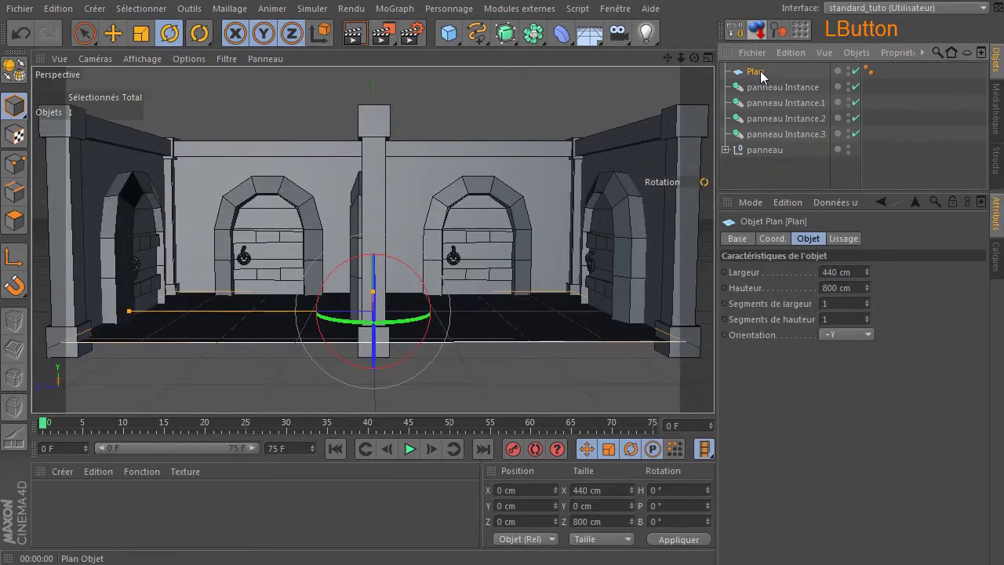
double_click(758, 71)
text(sol)
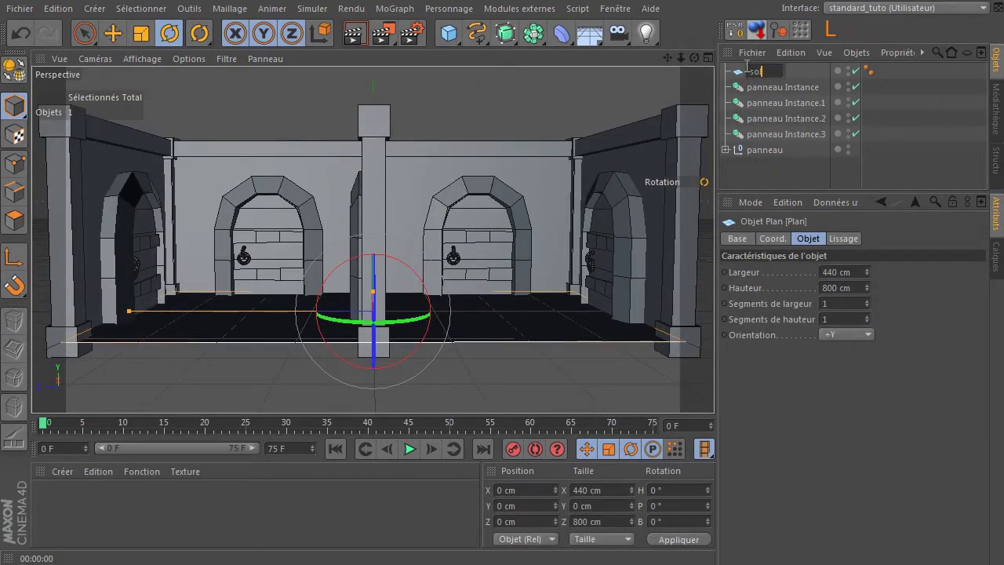
key(Return)
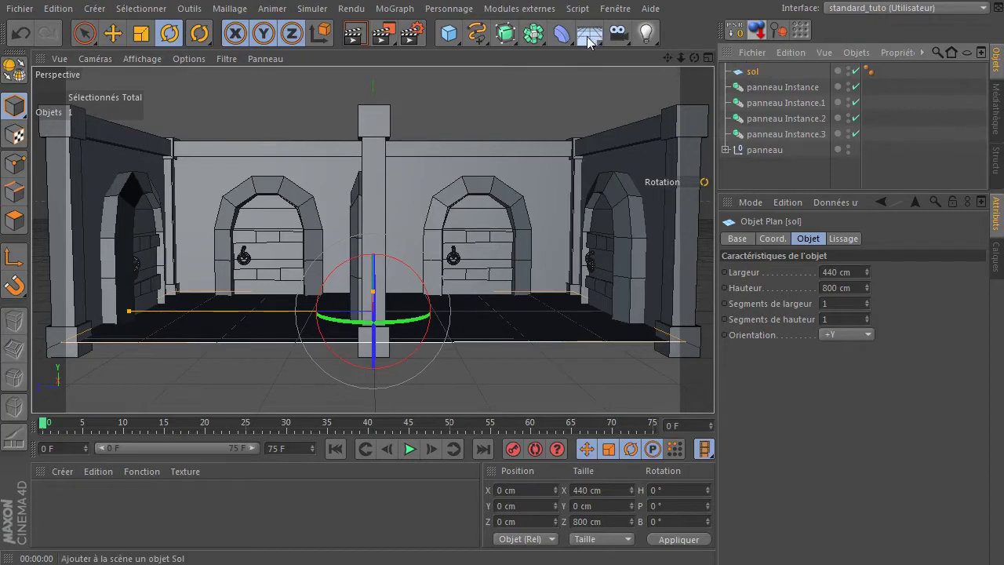
click(589, 35)
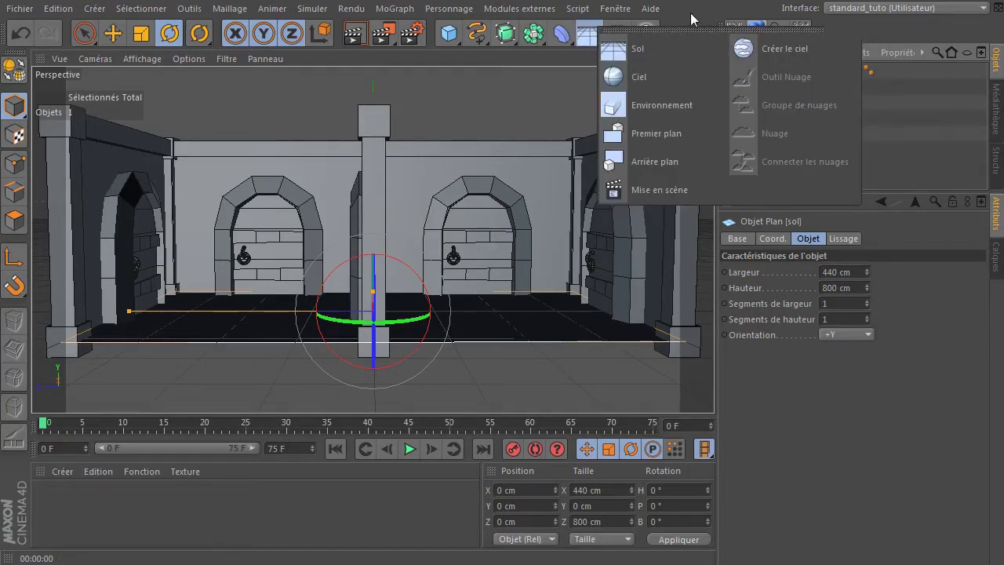
Duplicate the sol plane and rename the copy as plafond.
ctrl+drag(751, 76, 756, 89)
double_click(754, 90)
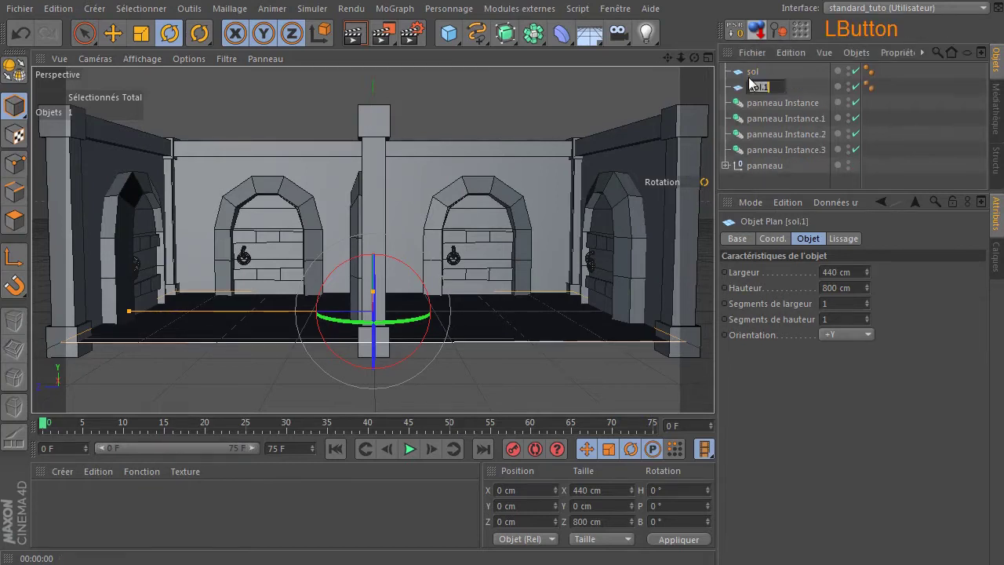
text(plafond)
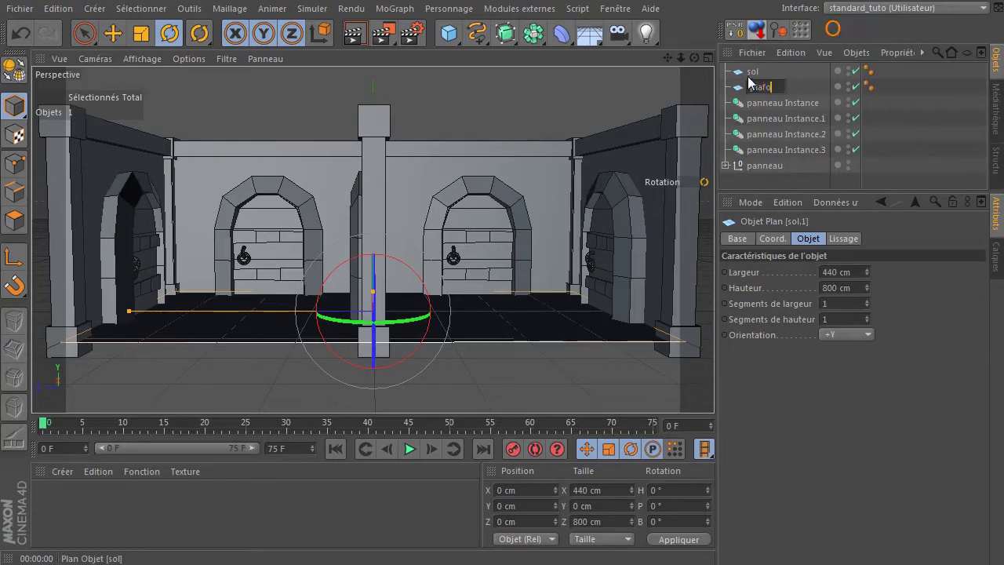
key(Return)
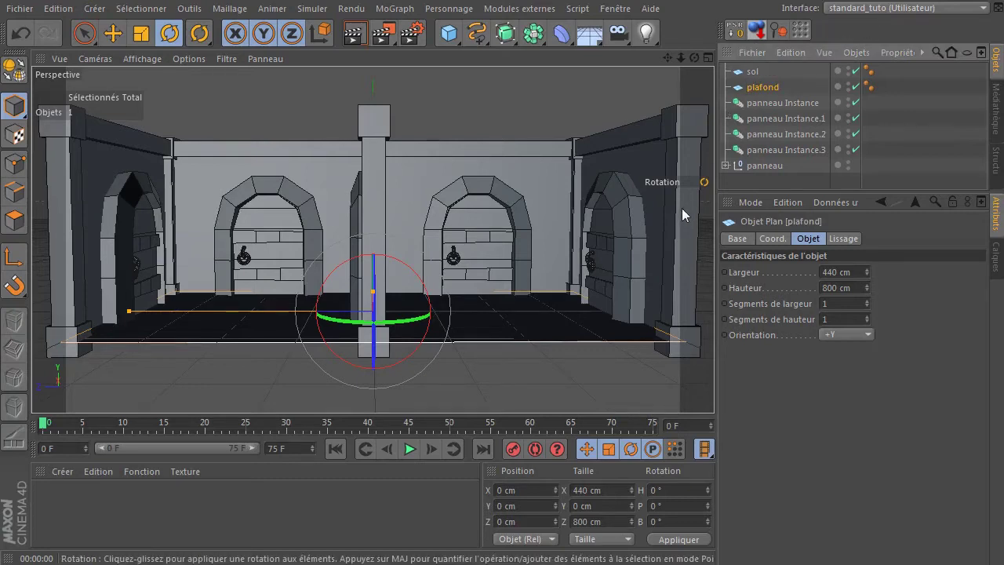
Expand the panneau group and examine the dimensions of its mur plane.
click(730, 178)
click(726, 167)
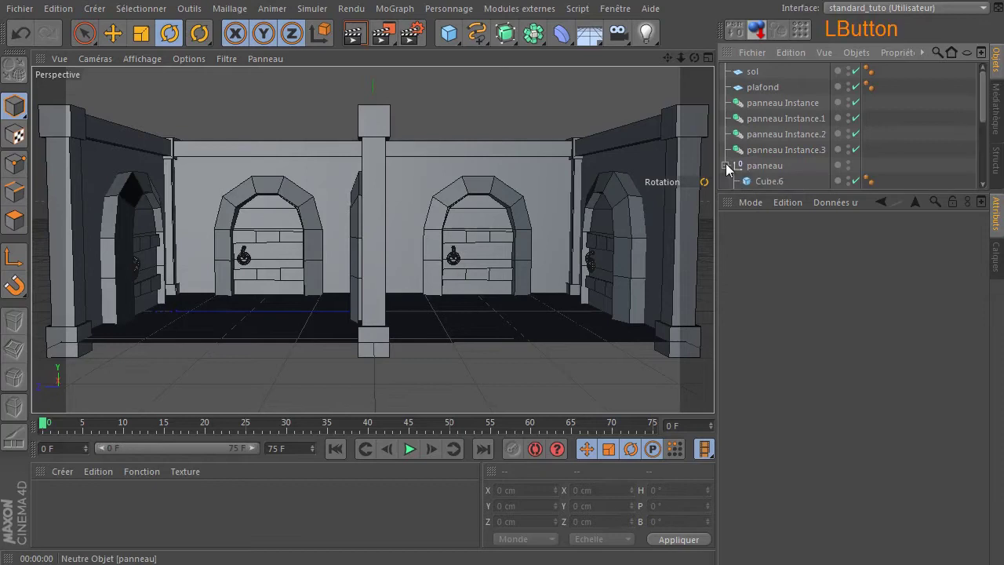
scroll(753, 169, down, 3)
click(762, 150)
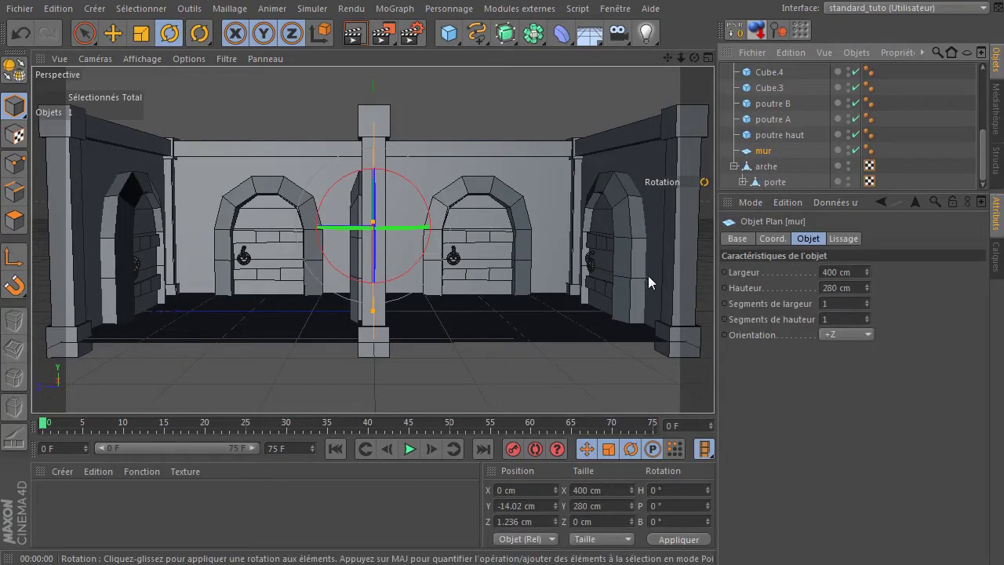
Check the poutre haut beam's dimensions, and raise the plafond plane to a Y position of 280 cm.
click(776, 137)
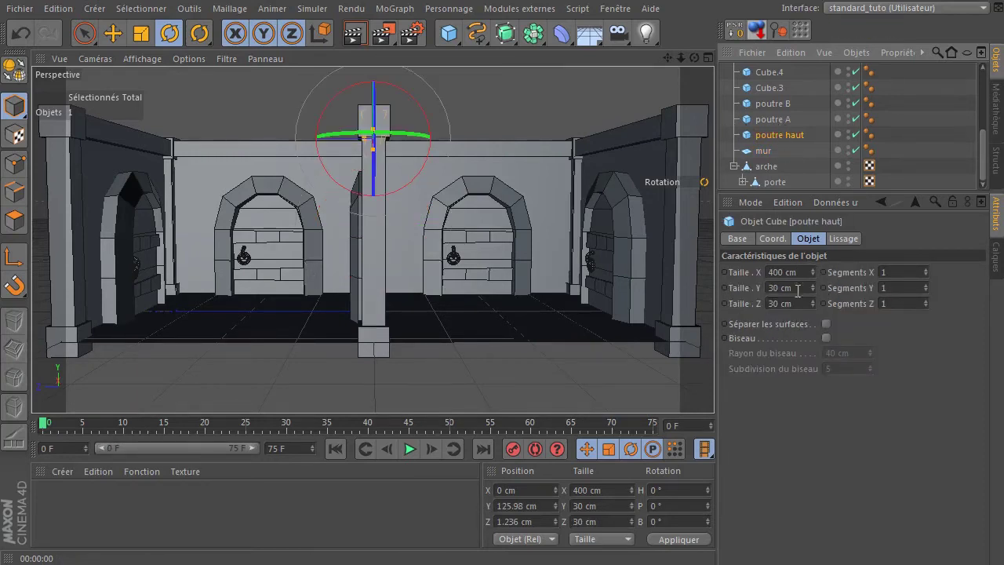
scroll(758, 93, up, 3)
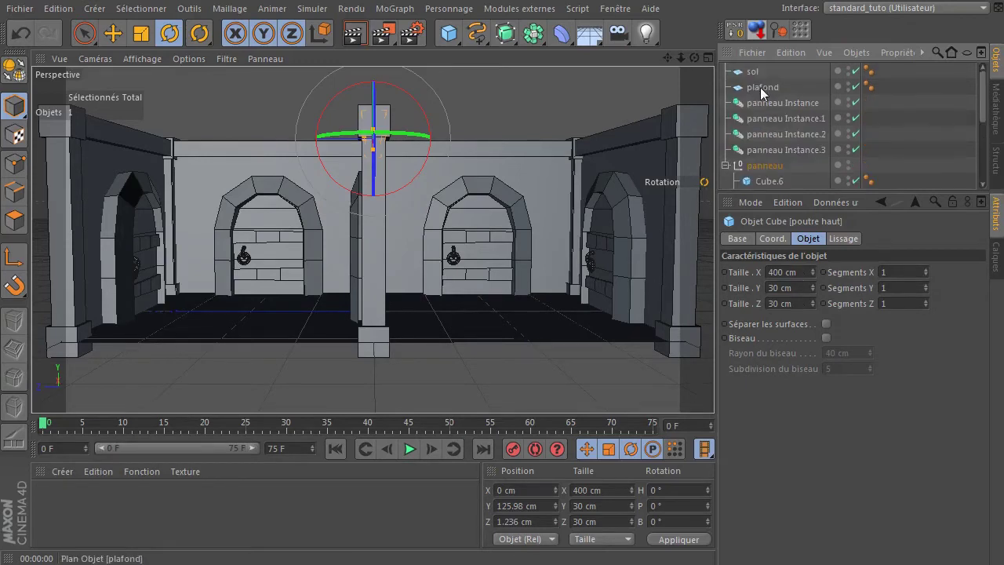
click(762, 88)
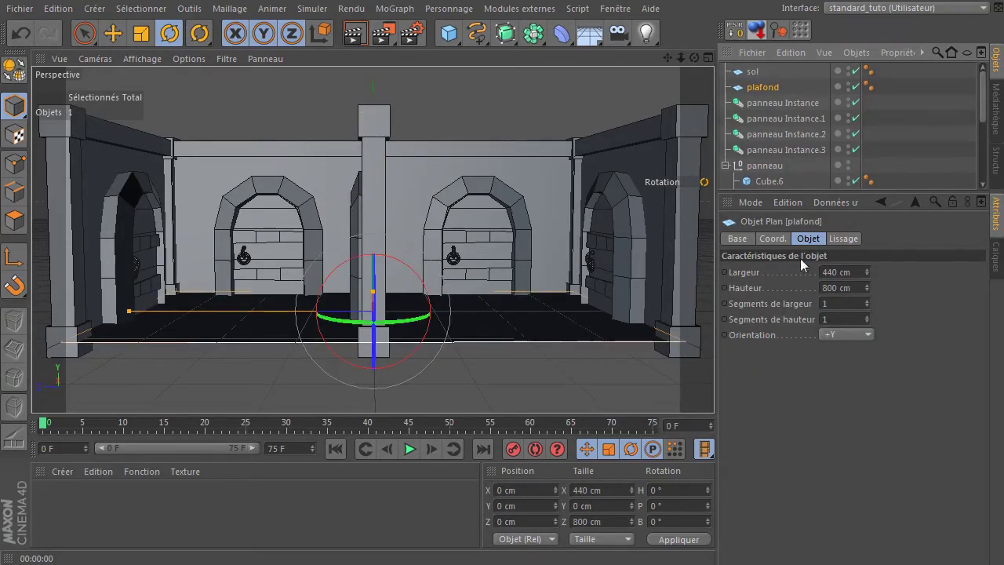
click(112, 34)
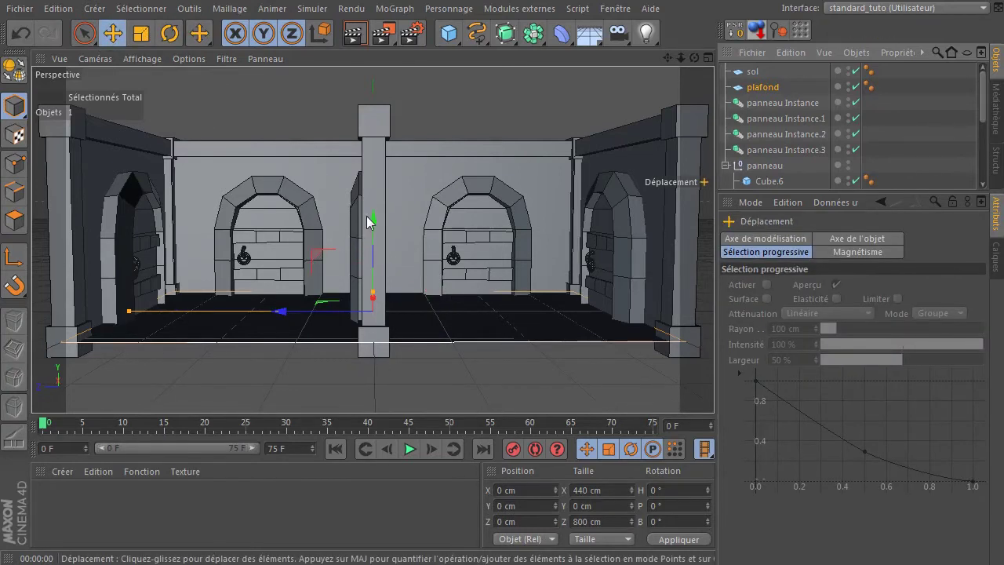
drag(372, 226, 373, 112)
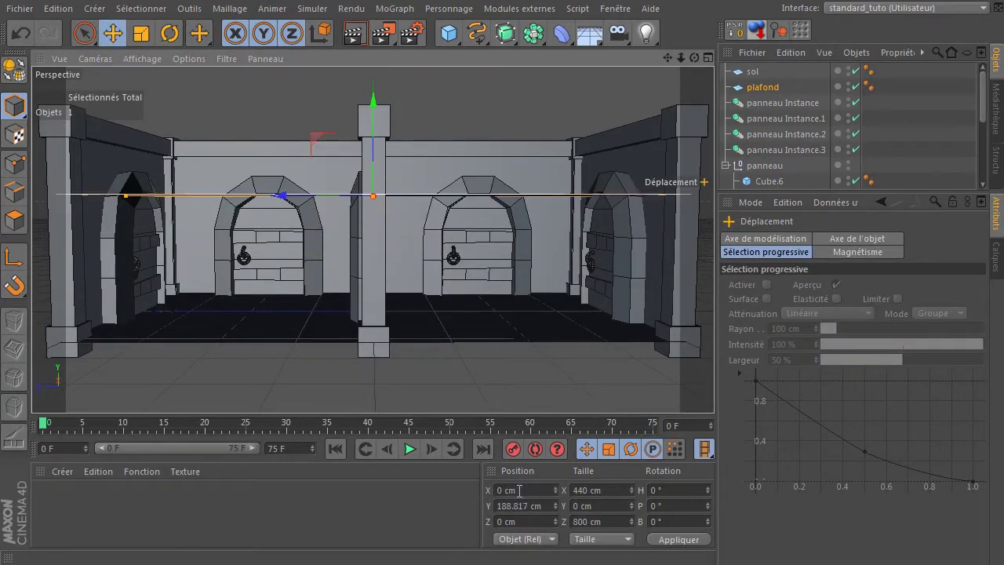
click(516, 506)
text(280)
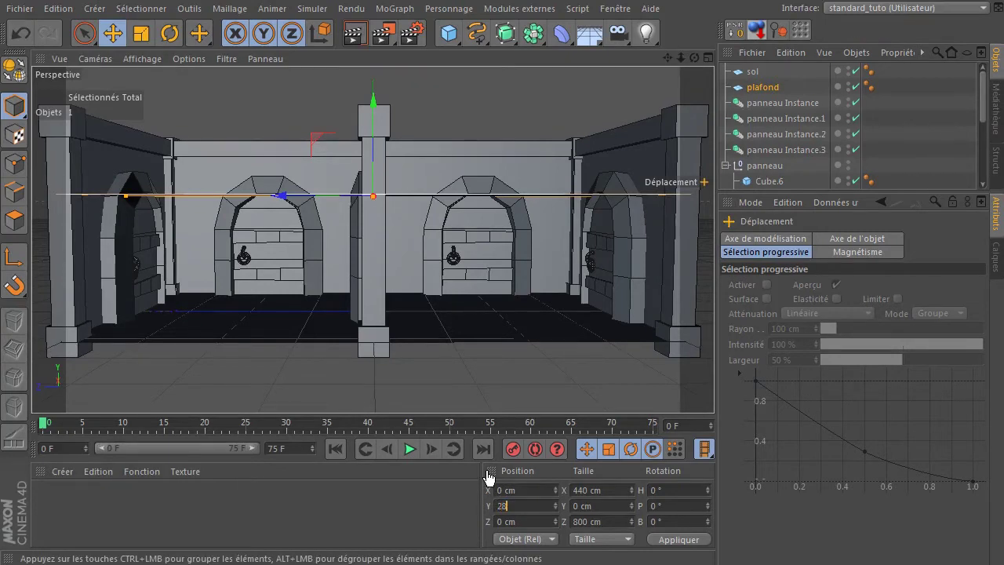
key(Return)
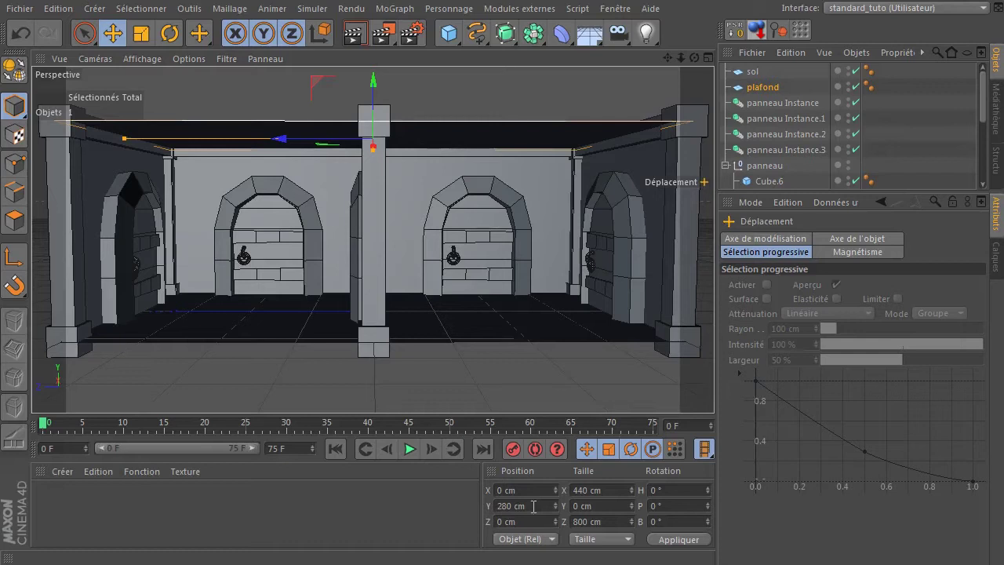
Add 30 cm to the plafond plane's Y position, placing it at 310 cm.
click(533, 506)
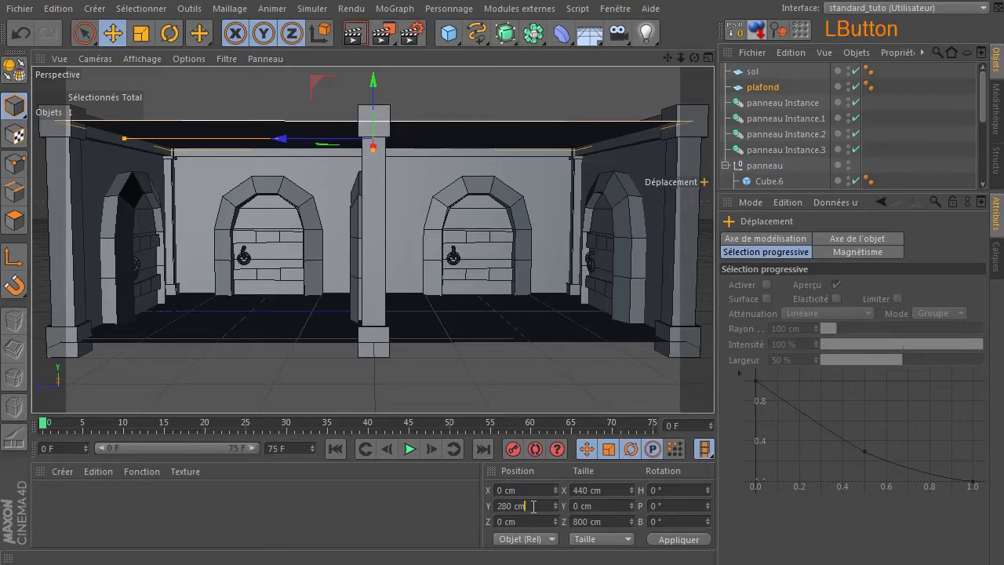
text(+30)
key(Return)
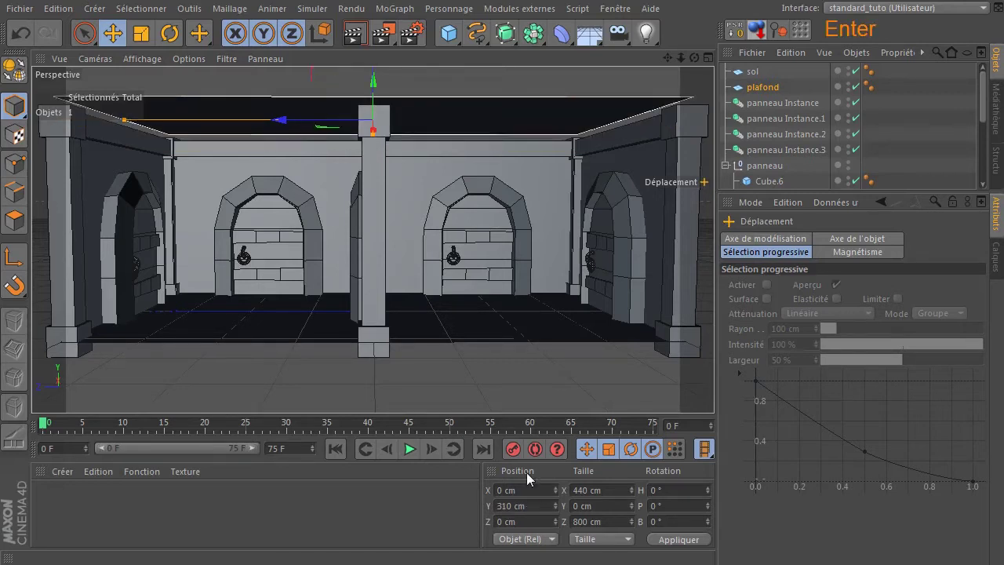
Set the plafond plane's Y position to 280+15, placing it at 295 cm.
click(538, 505)
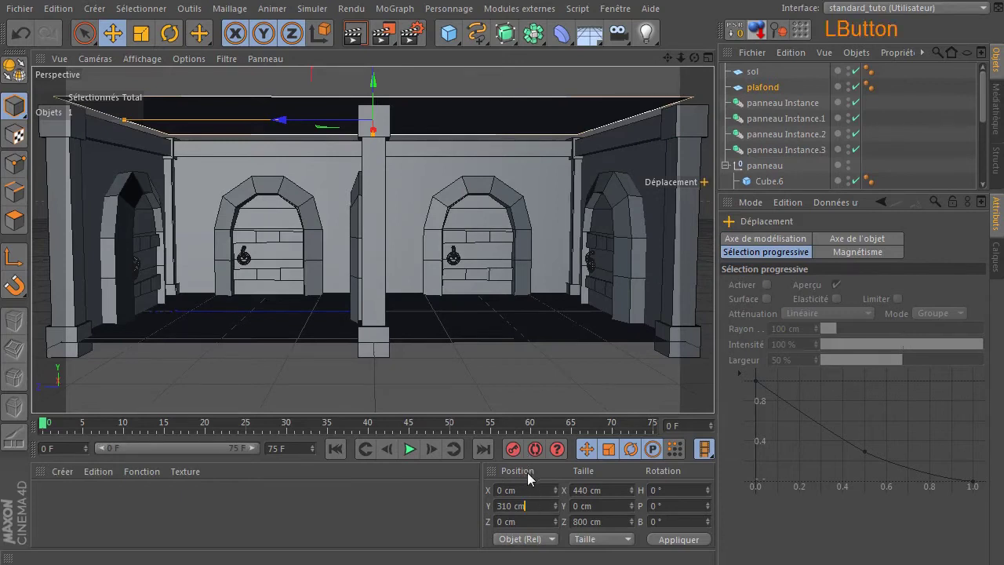
key(shift+Home)
text(28)
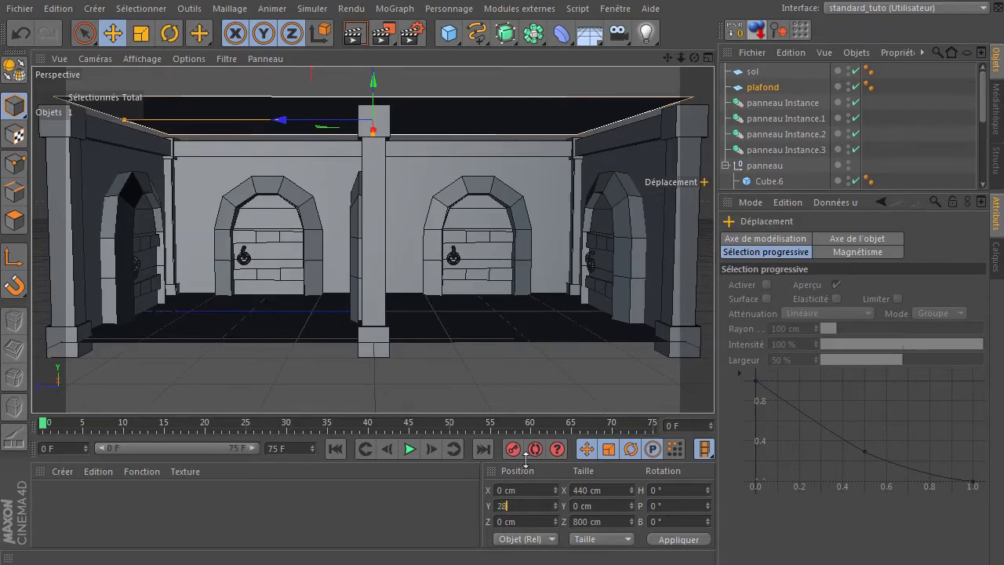
text(0+15)
key(Return)
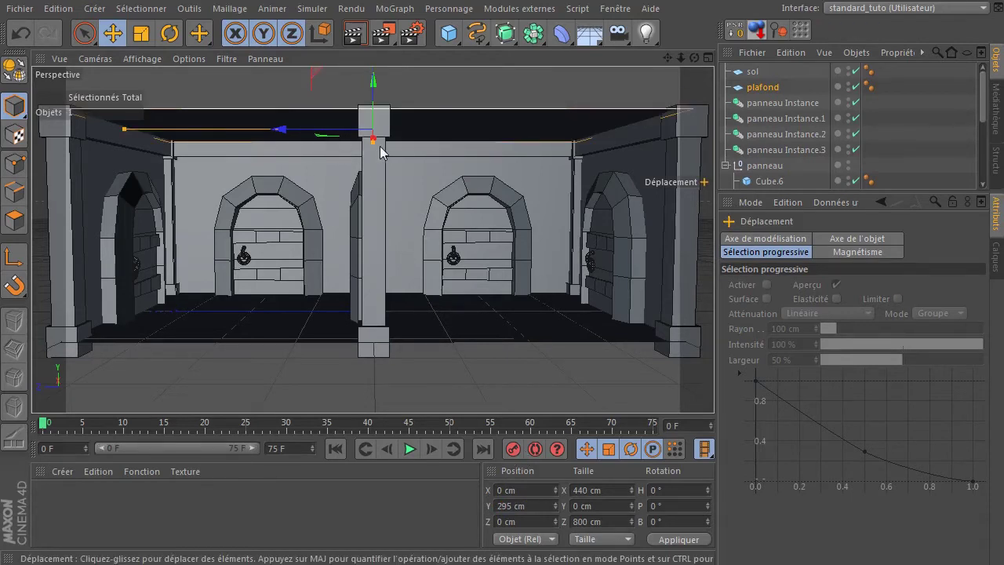
Check the ceiling's placement in the four-view layout and render the perspective view.
middle_click(406, 144)
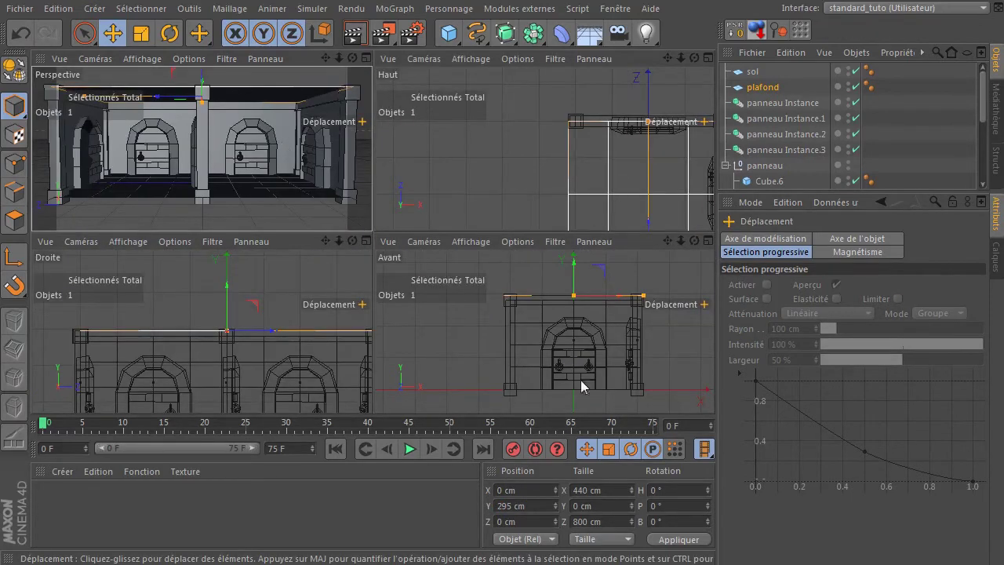
middle_click(273, 167)
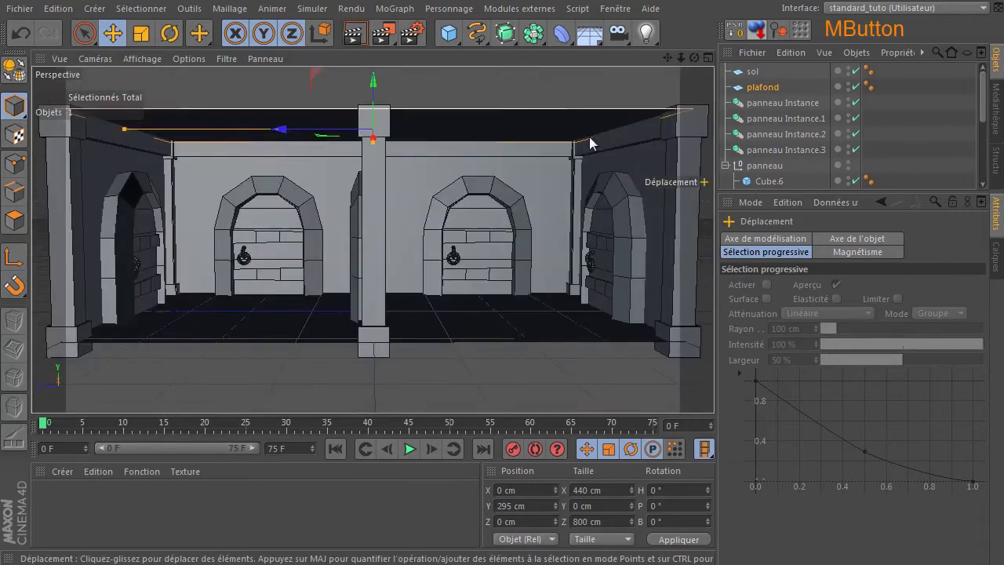
click(355, 33)
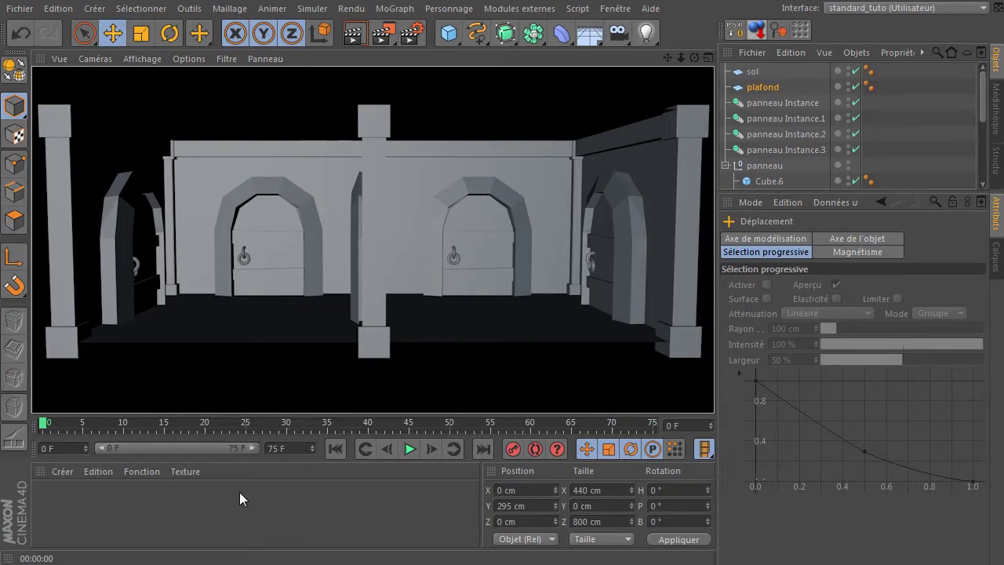
Add an Omni light with Eclairage ambiant enabled and render the view.
click(645, 32)
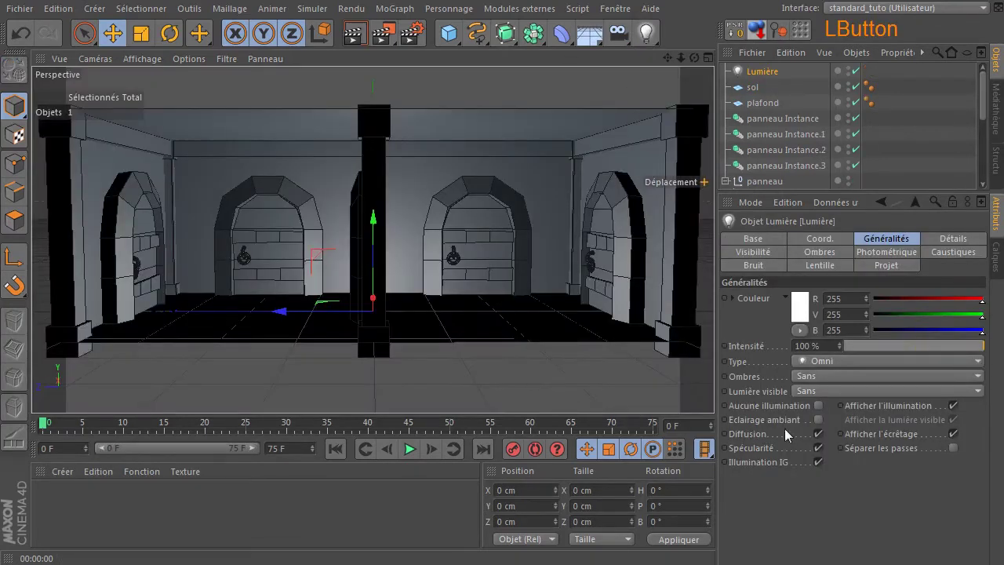
click(815, 428)
click(817, 420)
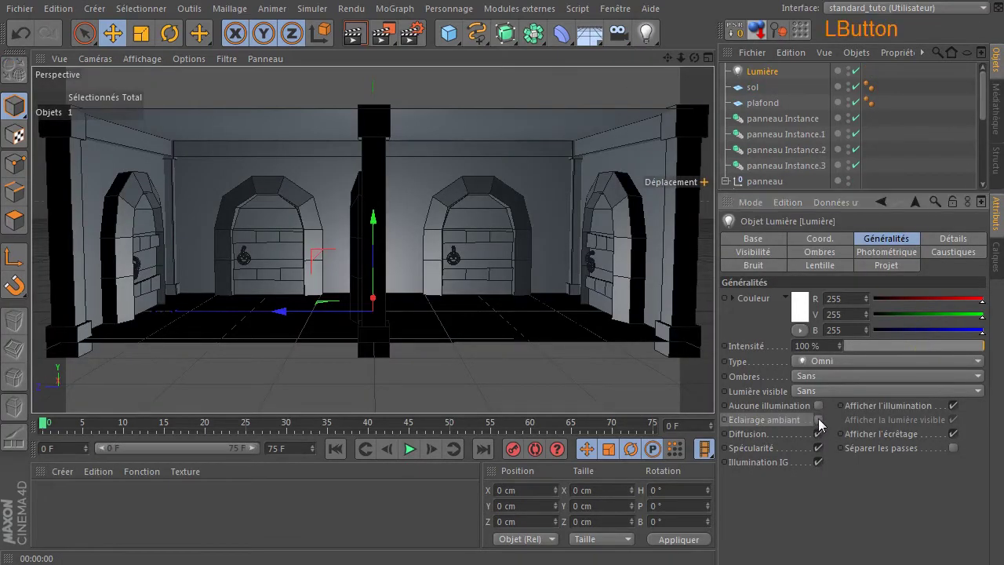
click(351, 35)
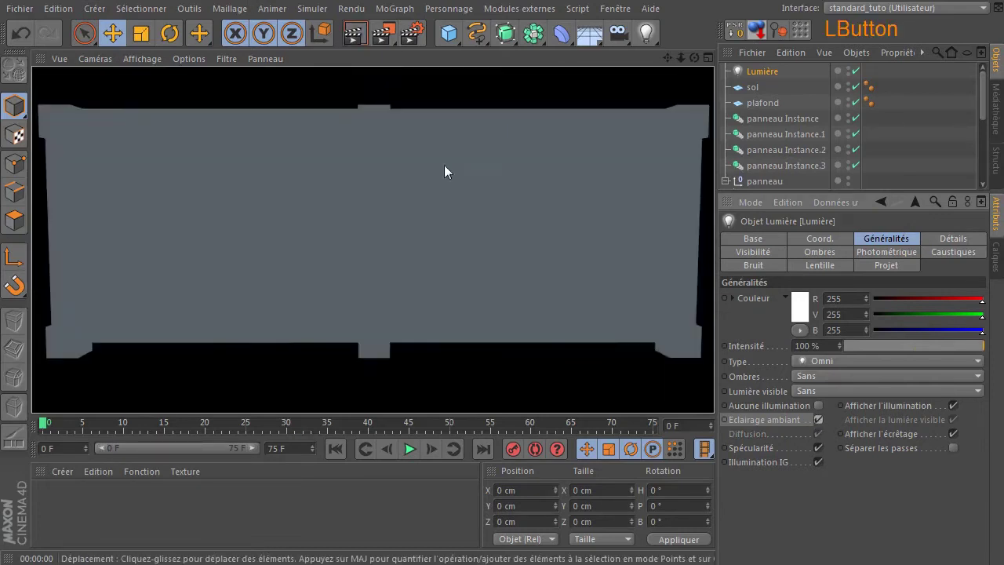
Test render the light with Masques d'ombres (ombres diffuses) shadows, and switch its shadows to Raytrace (ombres franches).
click(846, 374)
click(838, 404)
click(355, 36)
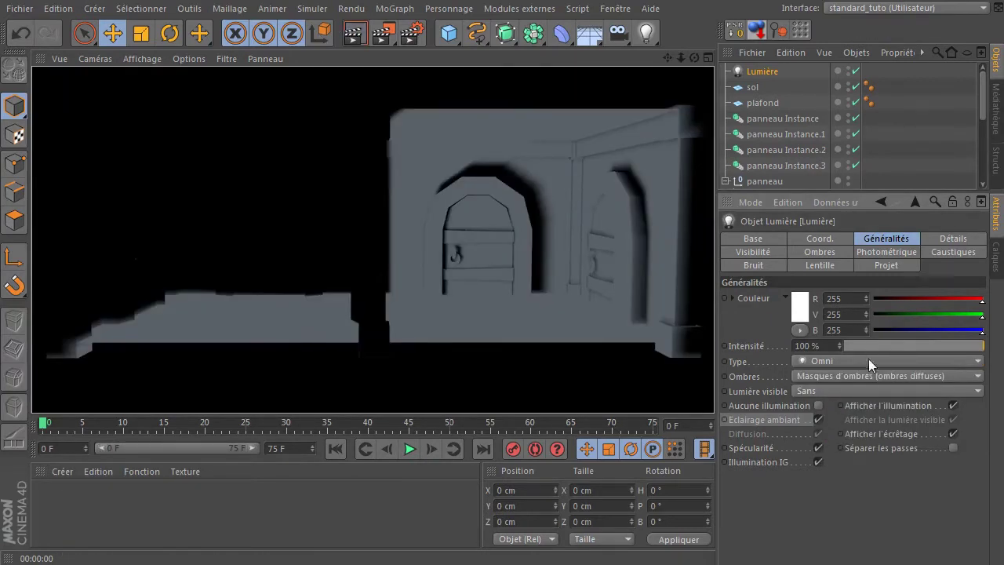
click(868, 376)
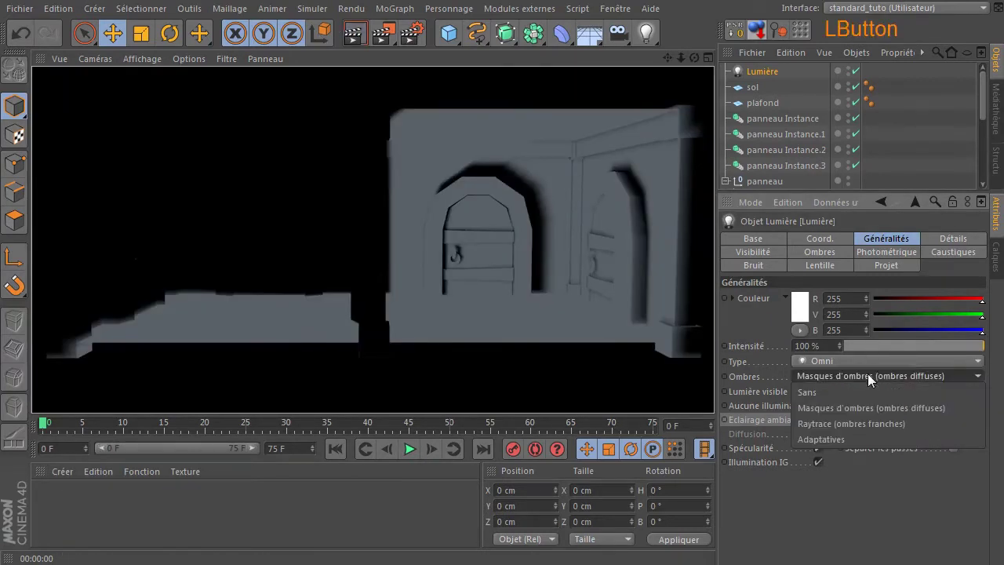
click(847, 423)
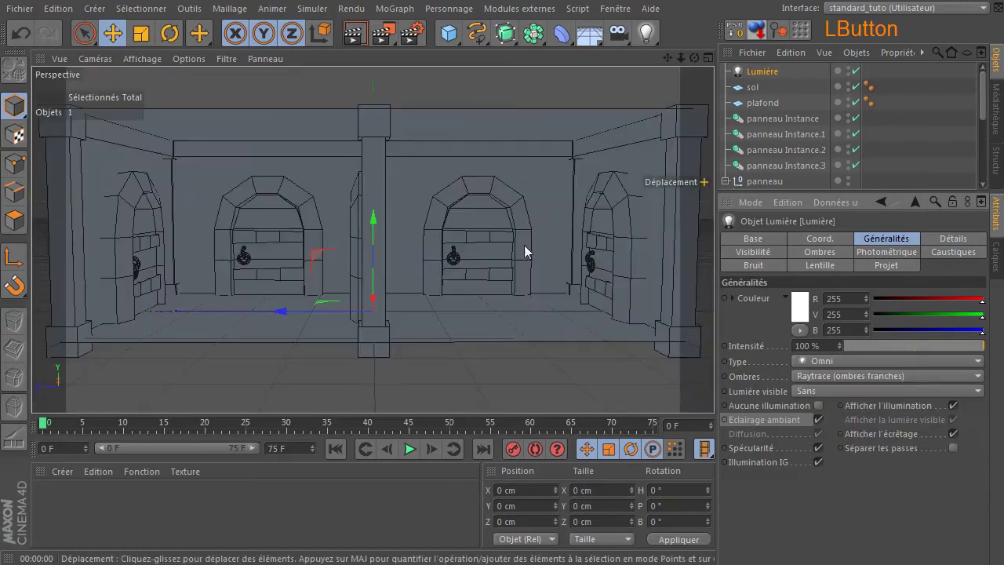
Move the light outside the room in the Avant view, to about X 331 cm and Y 121 cm.
middle_click(378, 298)
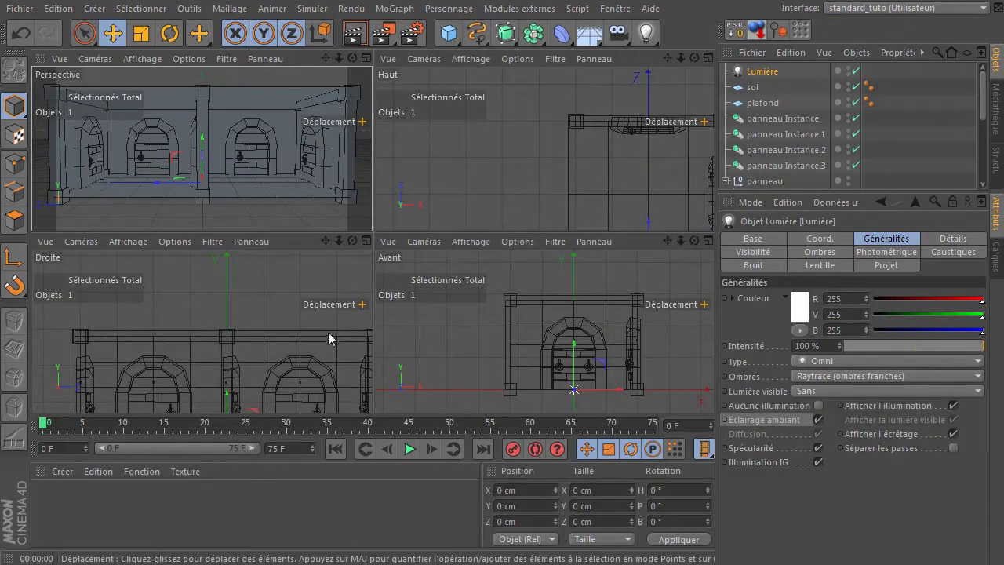
drag(618, 390, 710, 390)
drag(678, 346, 690, 312)
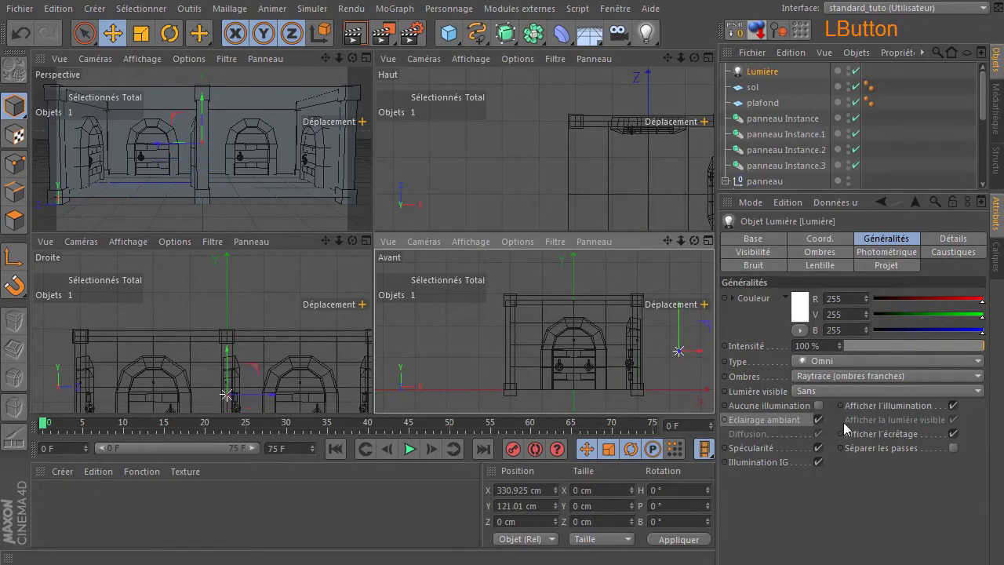
Disable Eclairage ambiant on the light, render the perspective view, and return to the four-view layout.
click(825, 417)
middle_click(189, 171)
click(355, 33)
middle_click(506, 202)
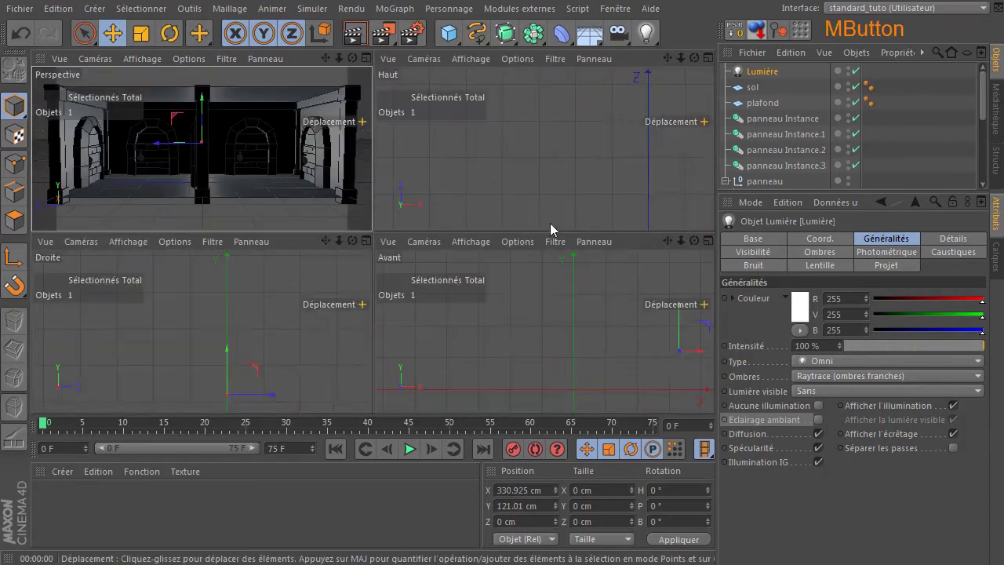
Set the light's shadows to Sans, and change them to Masques d'ombres (ombres diffuses).
click(772, 75)
click(878, 376)
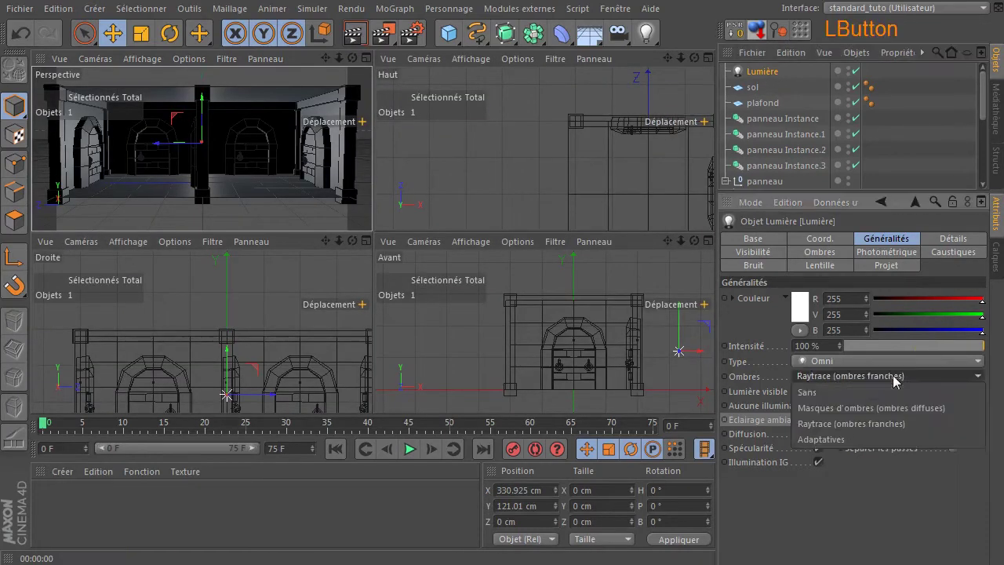
click(870, 396)
click(875, 377)
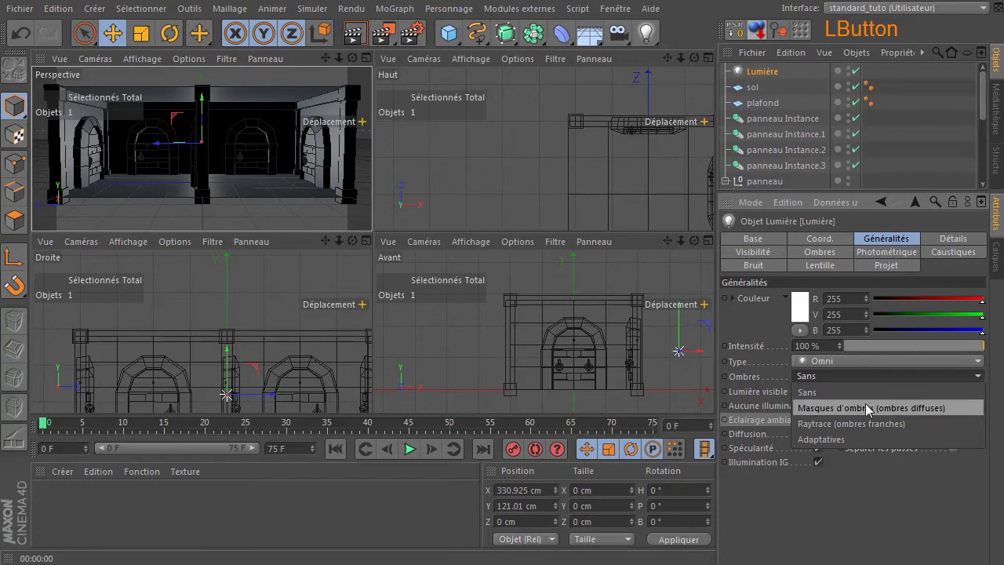
click(866, 408)
Move the light in front of the room's open side, at about X -400 cm and Z 0 cm, and render the perspective view.
drag(161, 146, 115, 147)
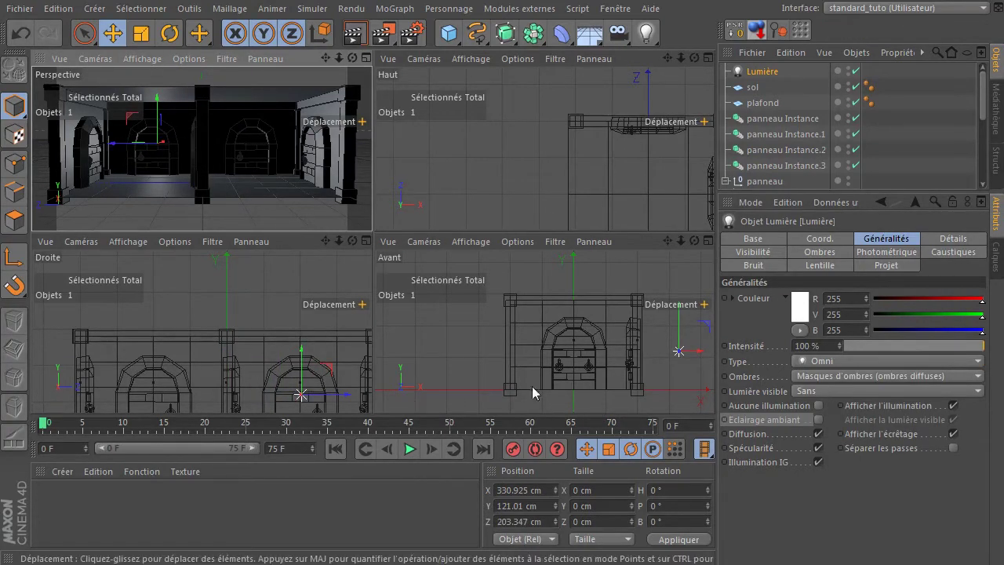
drag(694, 352, 462, 360)
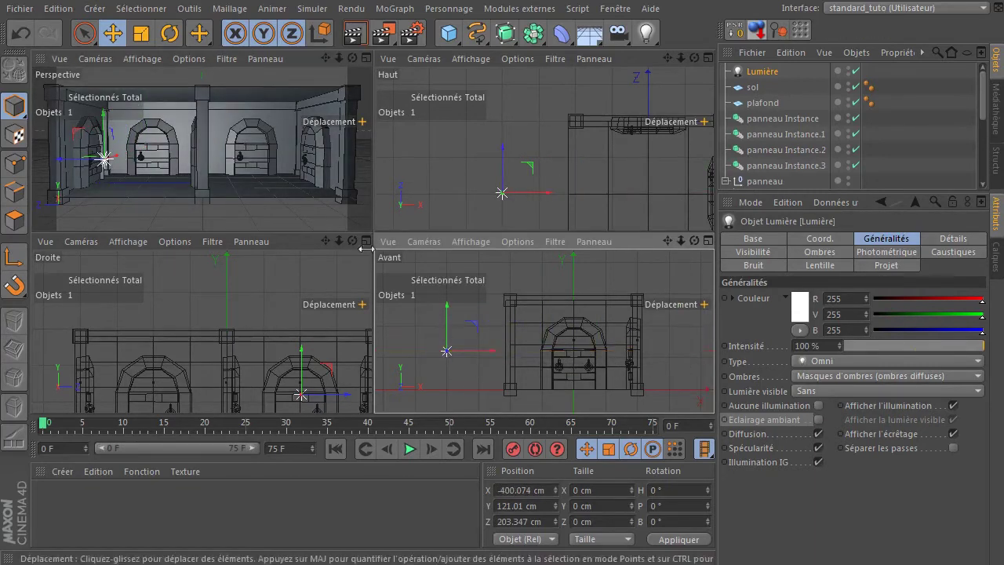
drag(79, 160, 174, 177)
middle_click(263, 140)
click(355, 32)
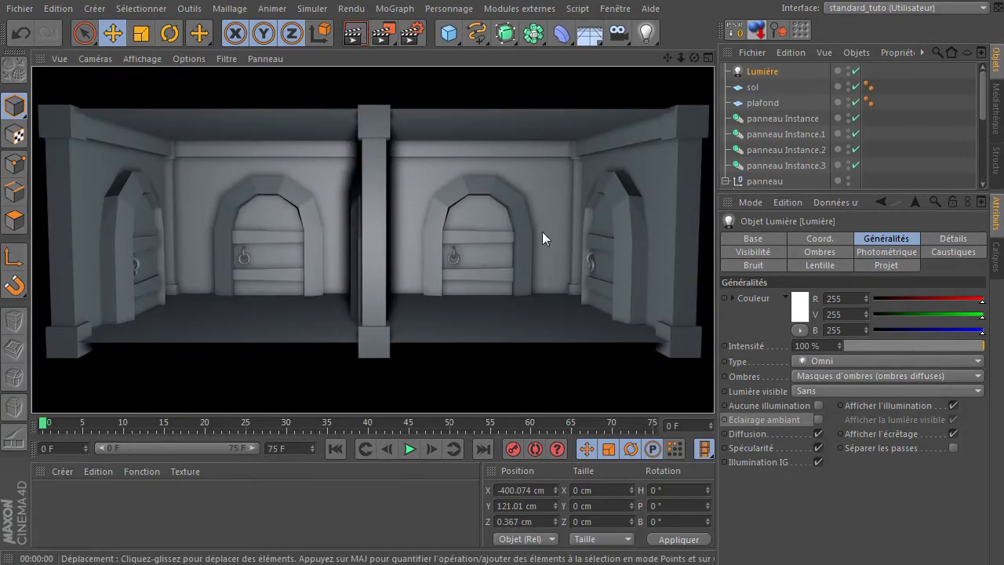
Set the light's shadows to Raytrace (ombres franches) and render the view.
click(900, 375)
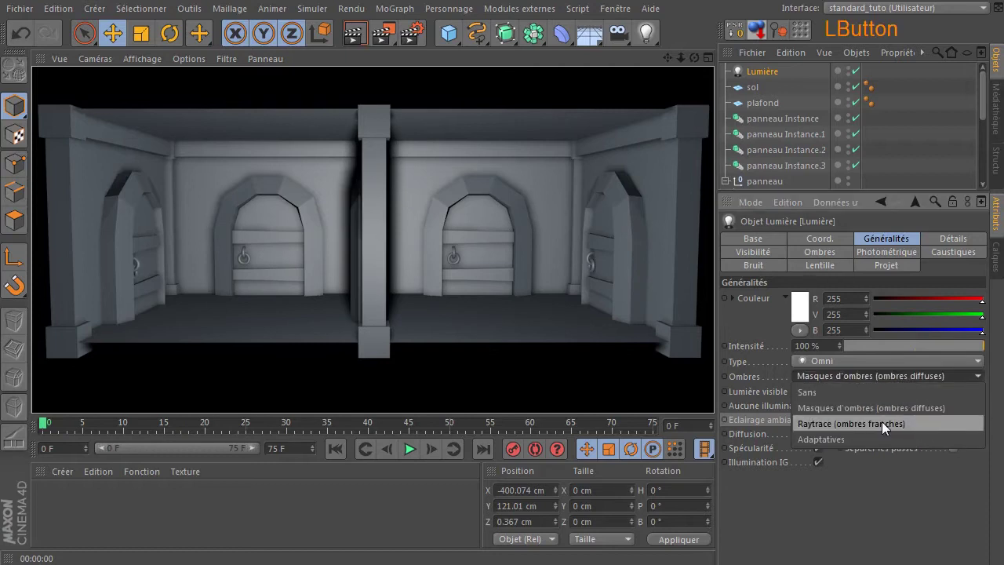
click(881, 421)
click(354, 33)
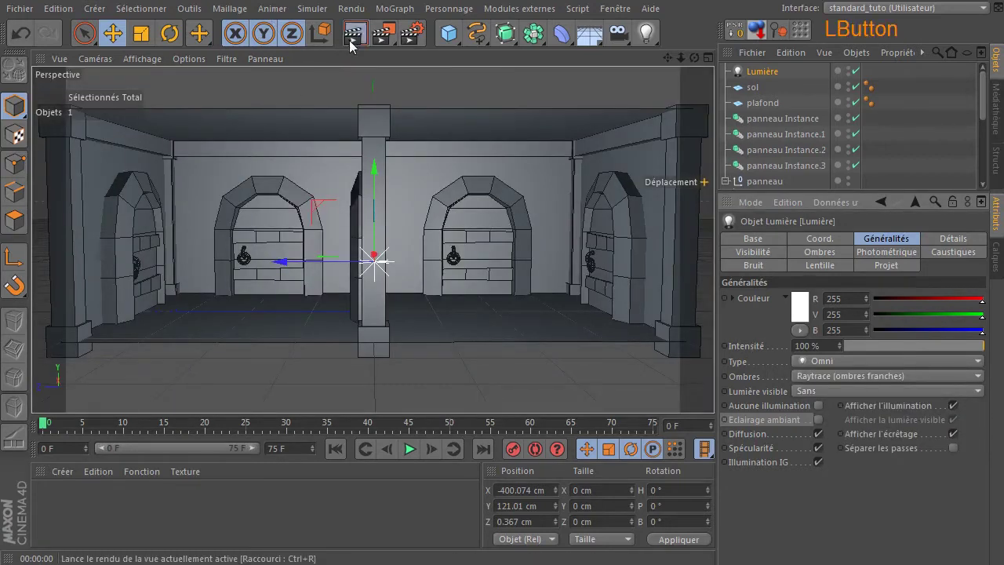
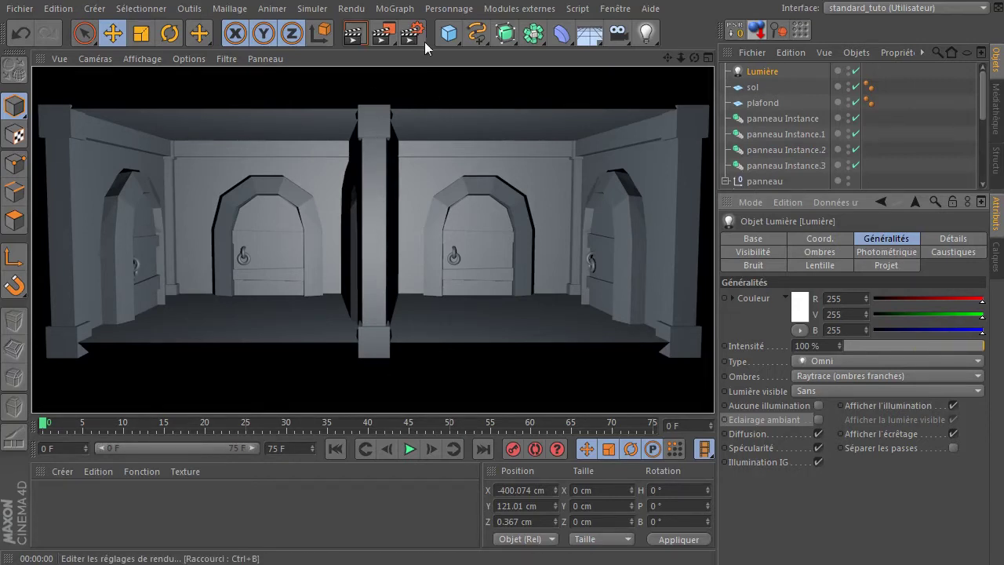
Set the output height to 620 pixels in the render settings and move the settings window clear of the perspective view.
click(422, 40)
drag(500, 0, 703, 151)
click(656, 207)
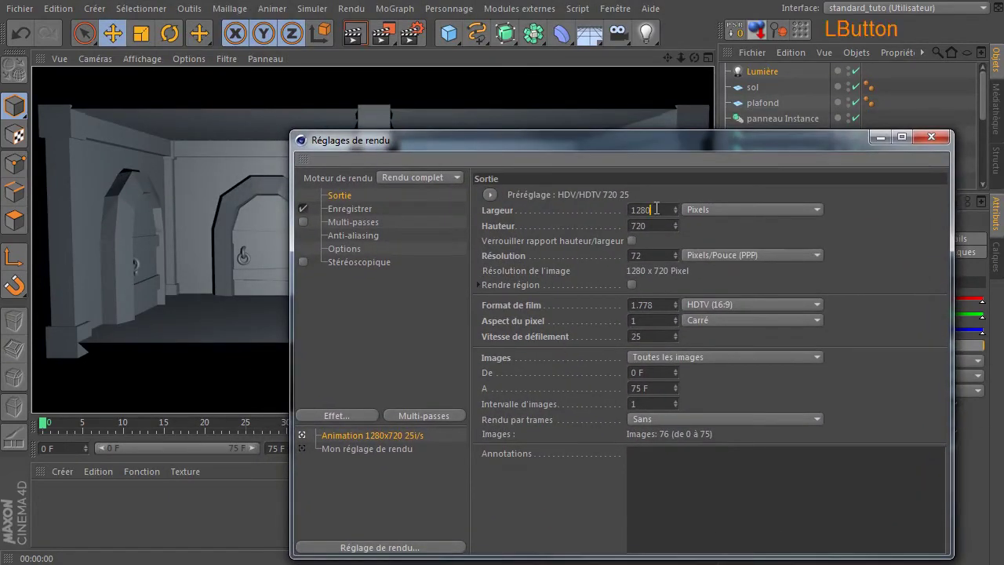
click(670, 227)
drag(636, 160, 805, 265)
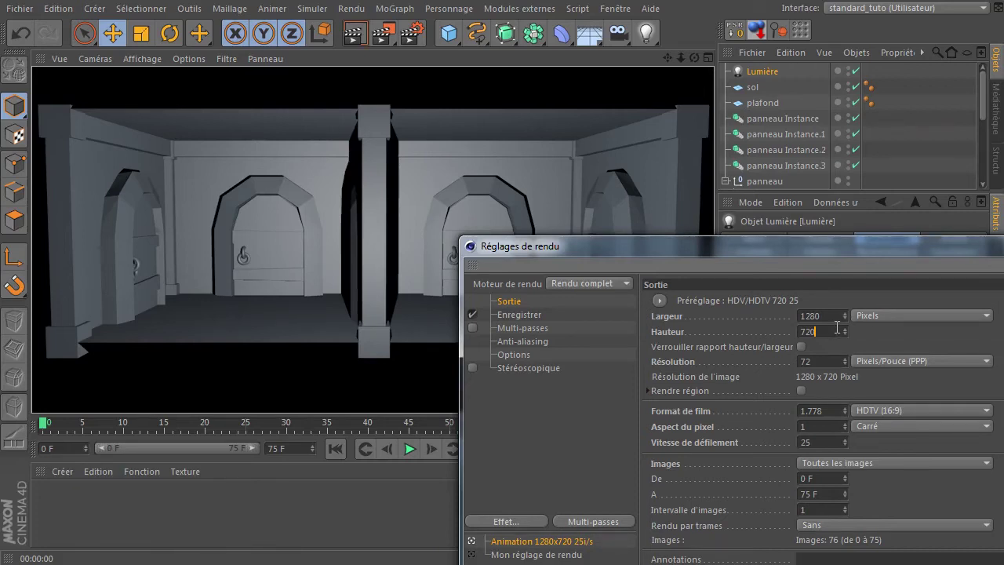
drag(836, 328, 672, 333)
text(620)
click(978, 325)
drag(793, 252, 1003, 260)
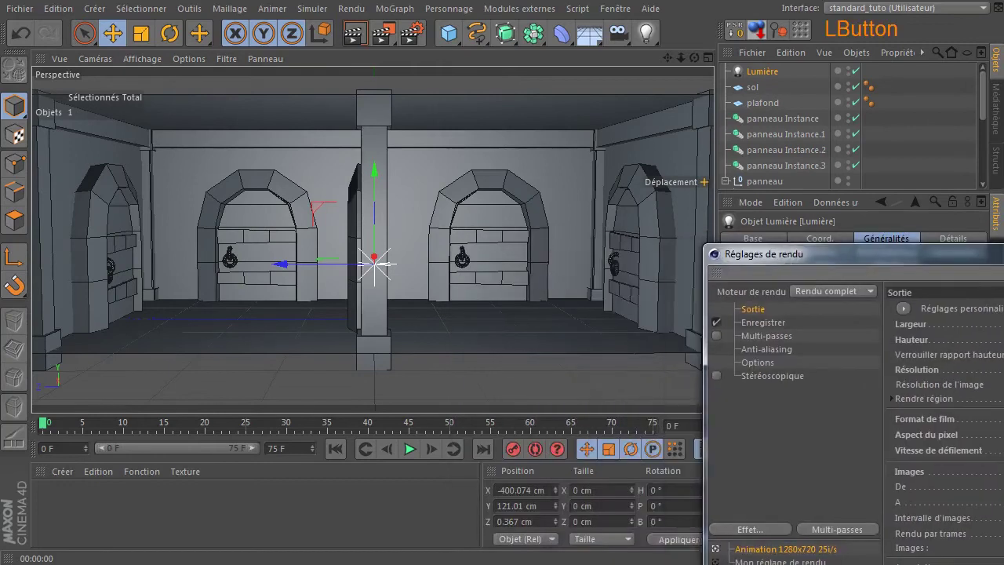
Set the output height to 520 pixels, move the render settings window clear of the light's attributes, and render the perspective view.
drag(1003, 339, 957, 336)
key(Return)
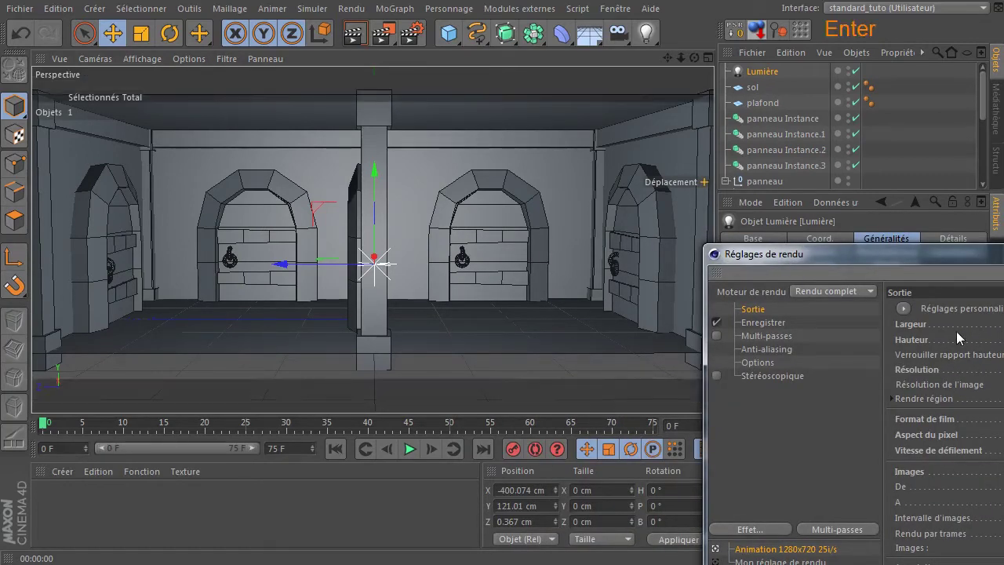
drag(981, 254, 771, 399)
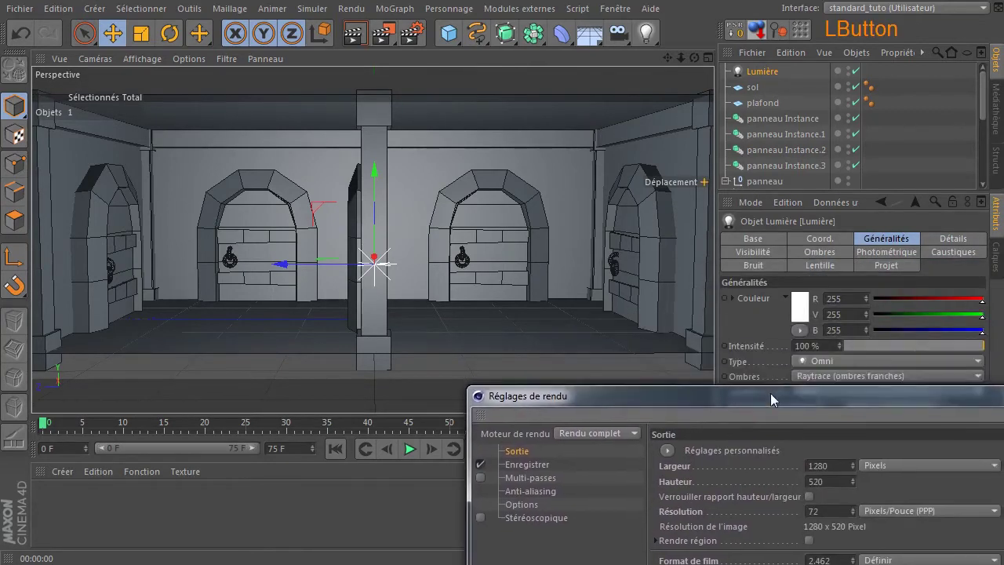
click(352, 41)
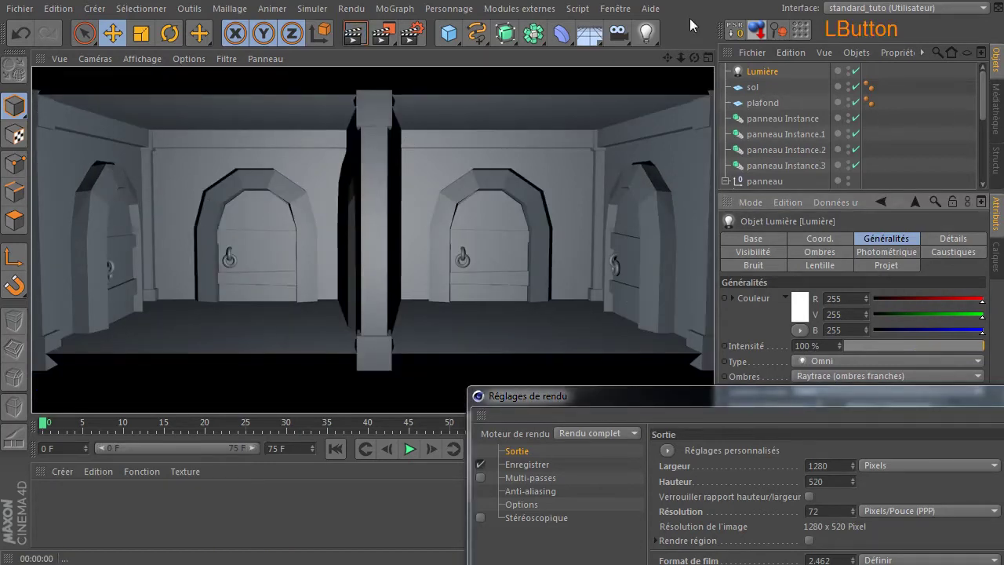
Reframe the room slightly lower in the perspective view and set the output height to 500 pixels.
click(670, 59)
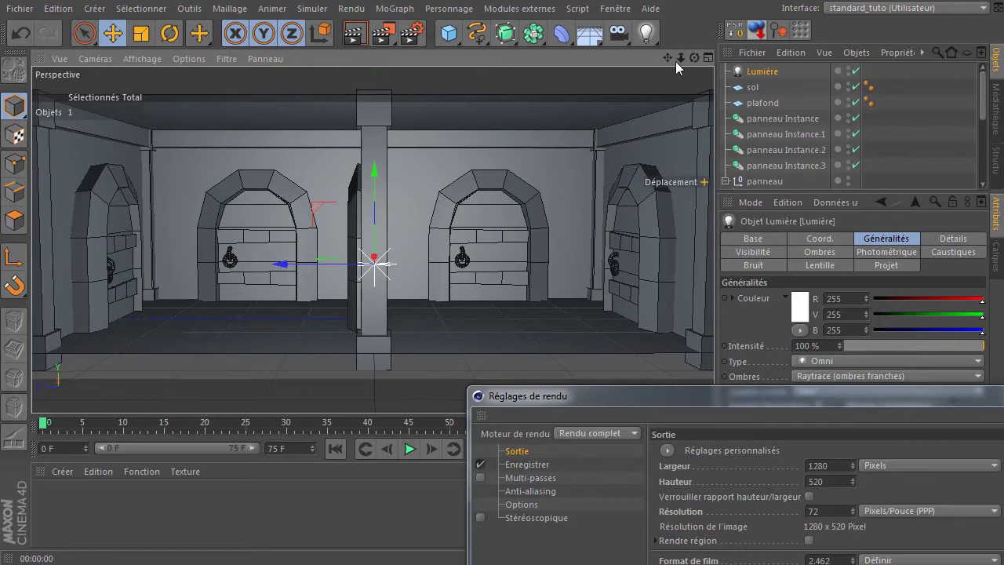
drag(670, 58, 675, 79)
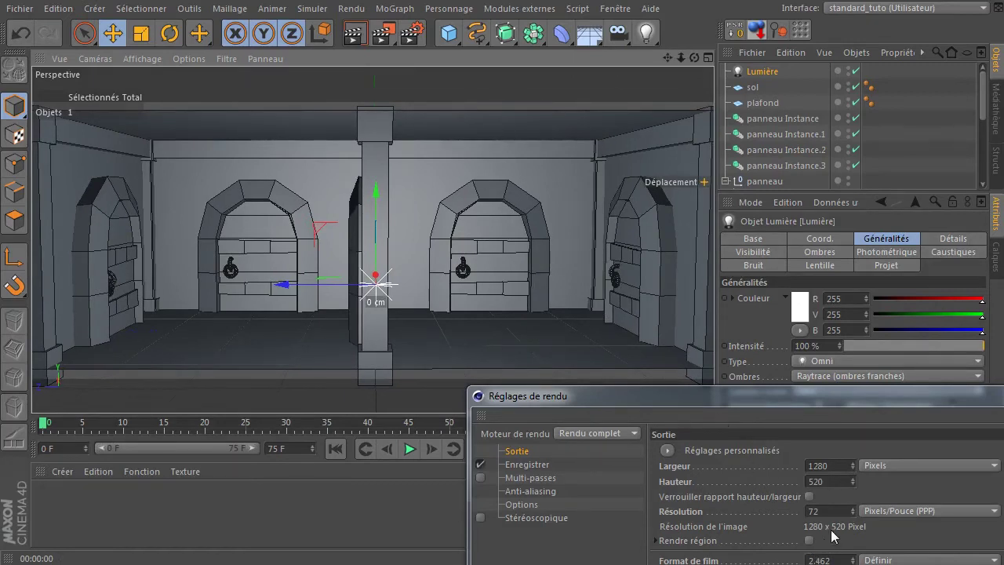
drag(830, 481, 672, 474)
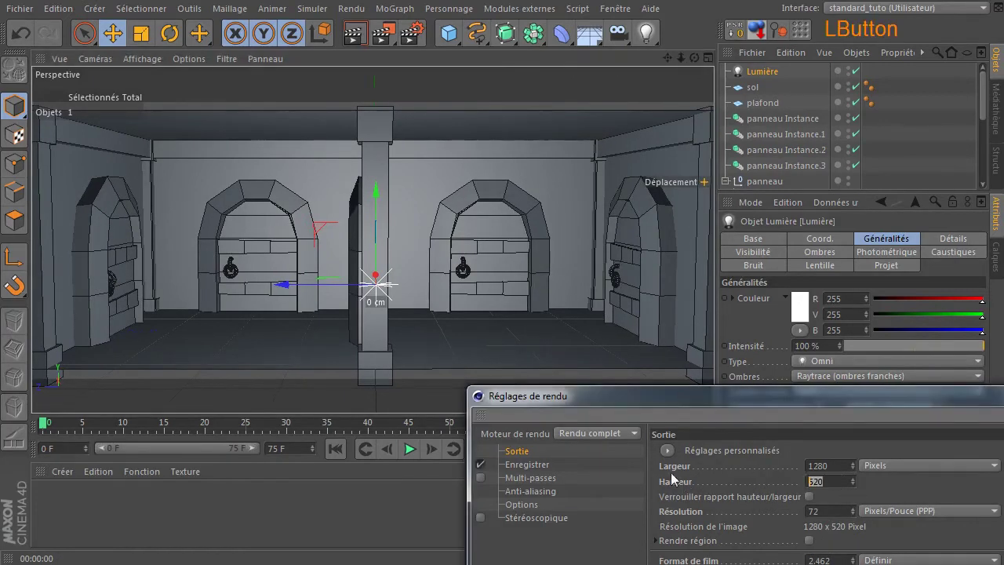
text(500)
key(Return)
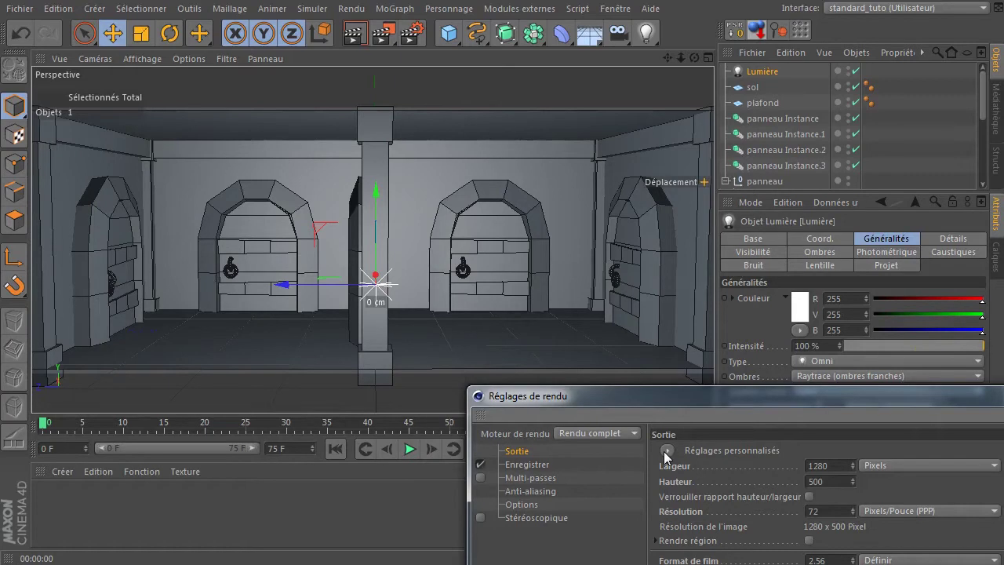
Fine-tune the room's framing, set the output height to 480 pixels, and close the render settings.
drag(667, 58, 662, 61)
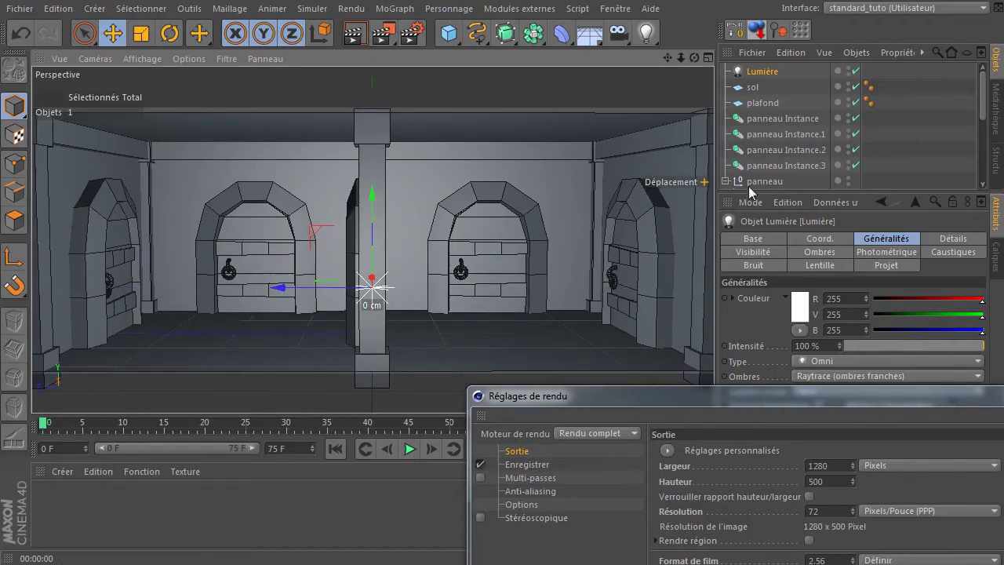
click(816, 480)
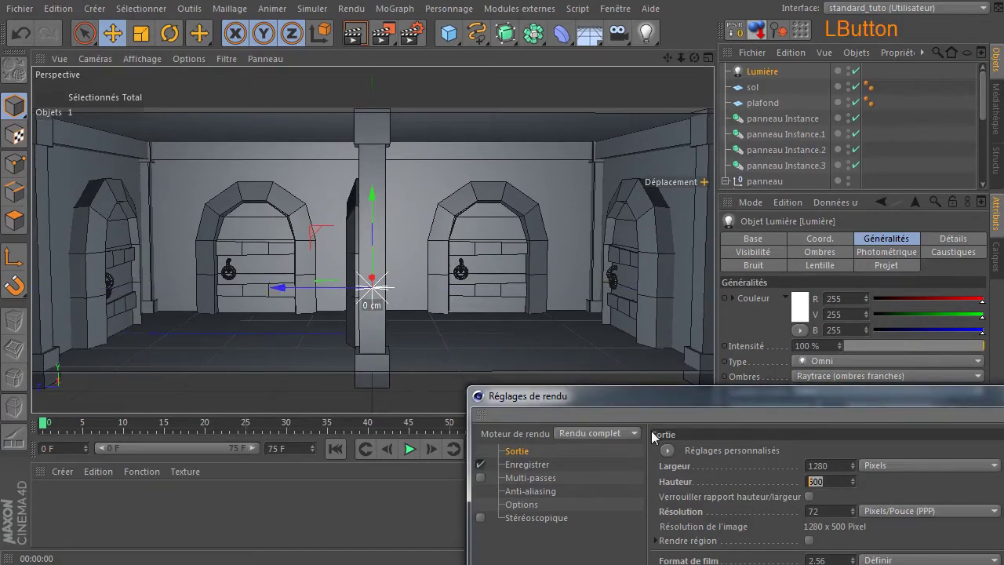
text(480)
key(Return)
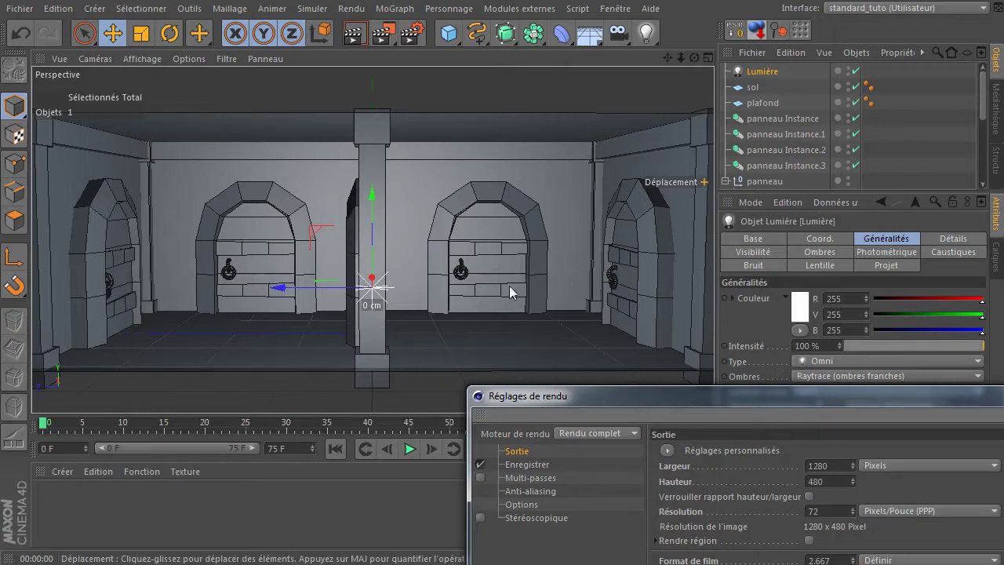
click(1003, 395)
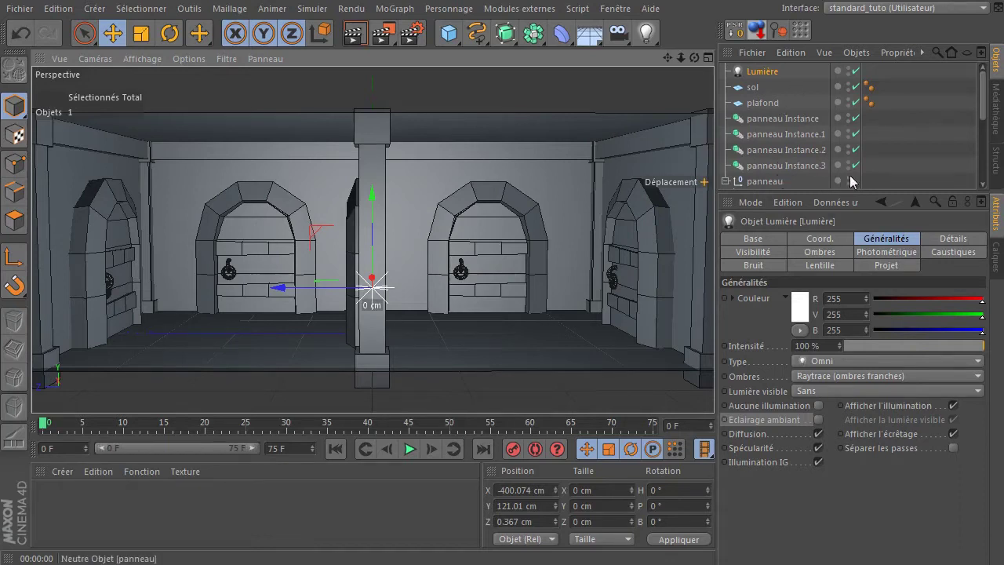
Hide the panneau source object to check its effect on the wall instances, and show it again.
click(725, 182)
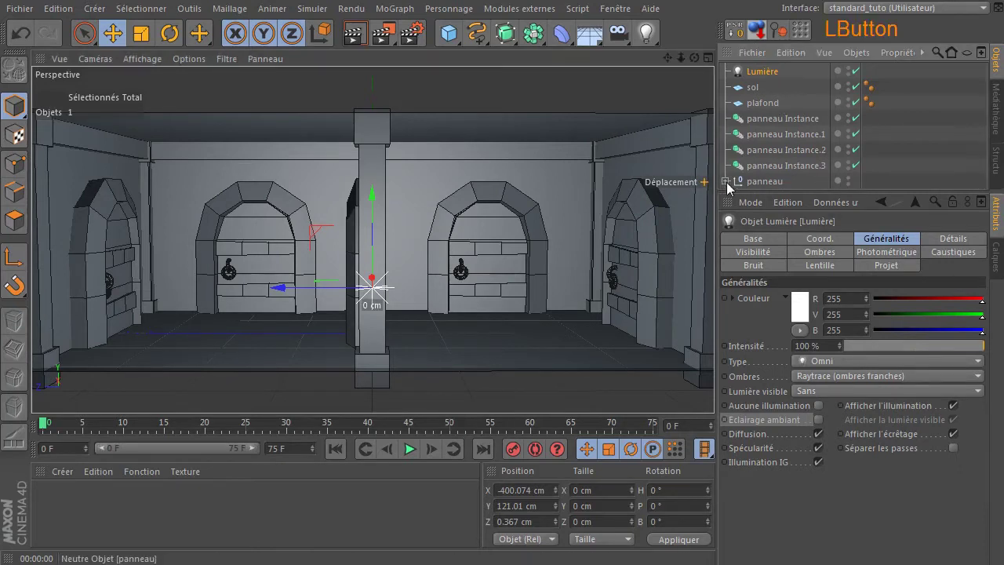
click(847, 179)
click(847, 179)
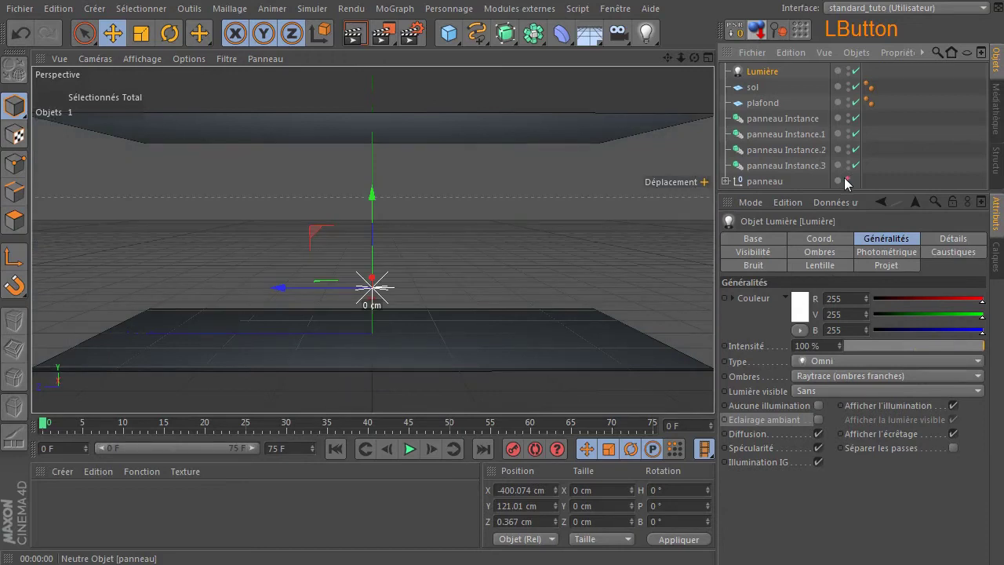
click(459, 222)
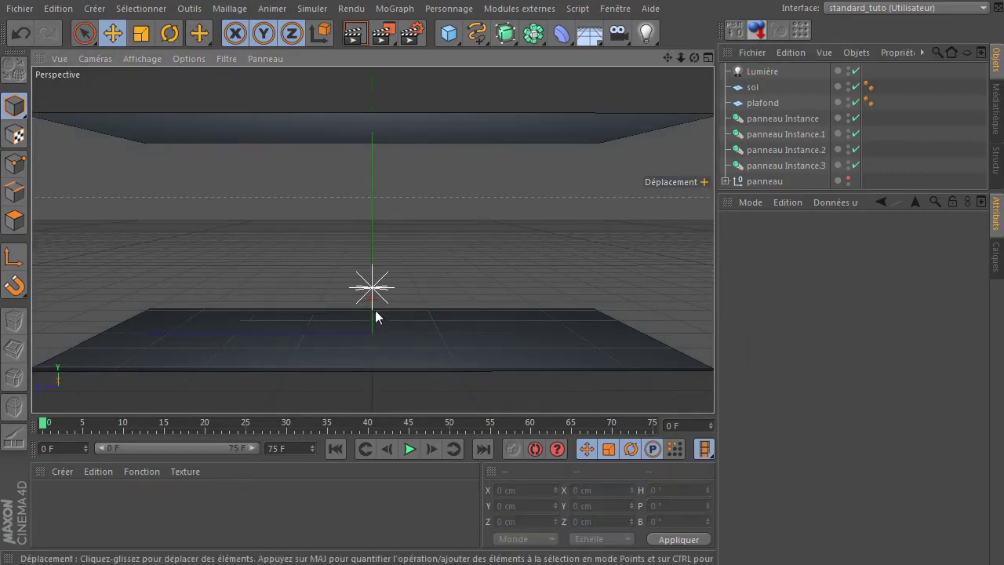
click(848, 178)
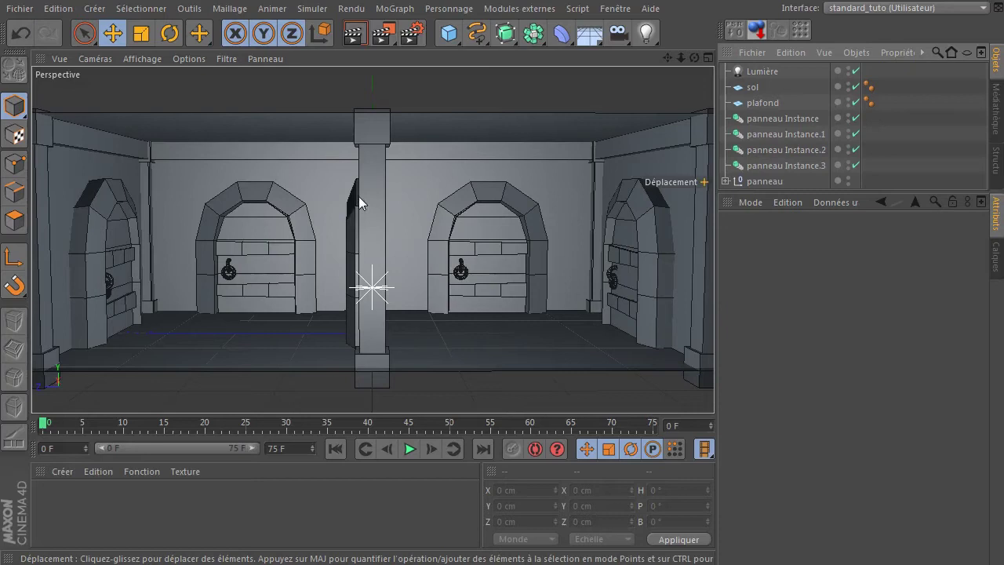
Add a camera from the current perspective framing and apply a Protection property to it.
drag(617, 34, 680, 55)
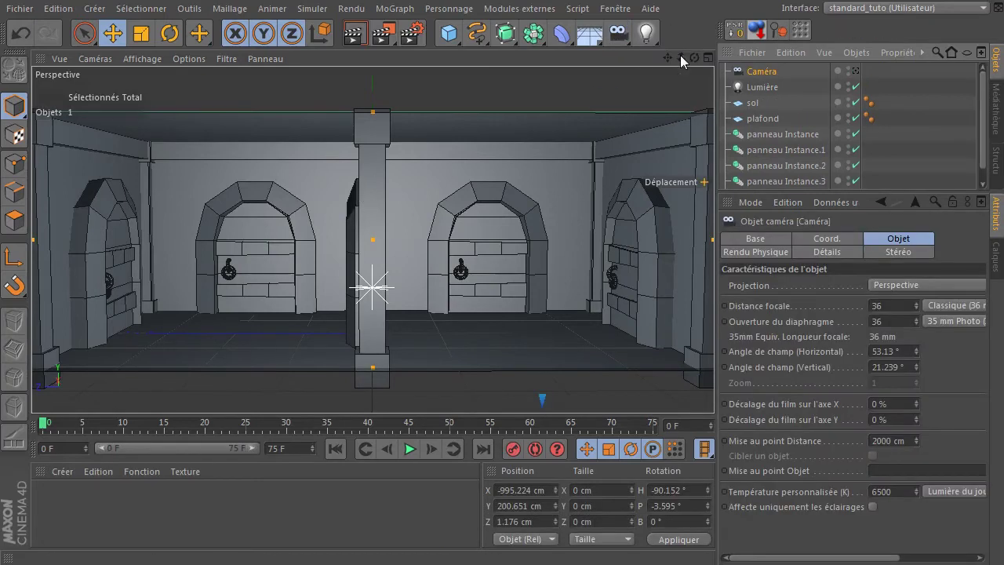
right_click(759, 77)
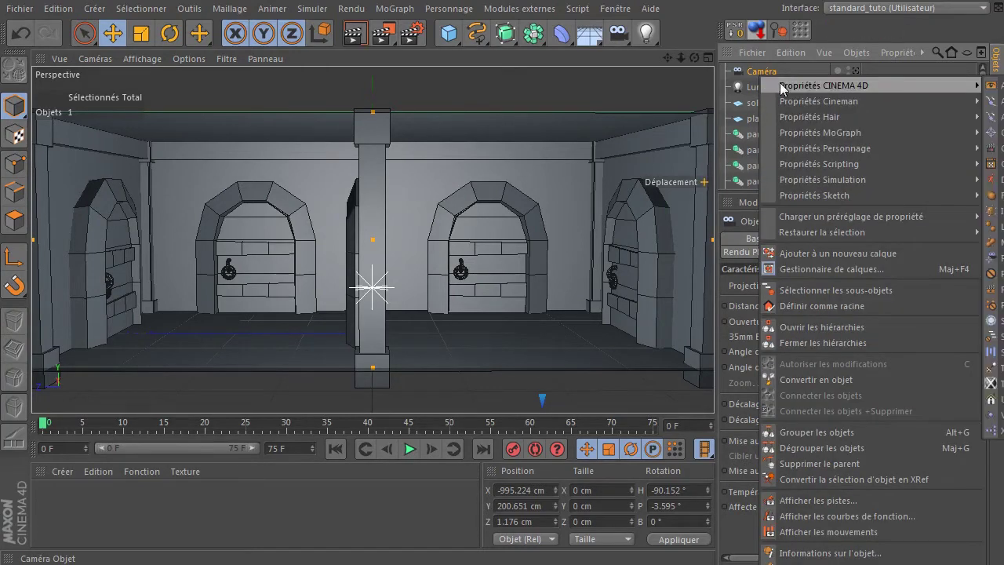
click(782, 87)
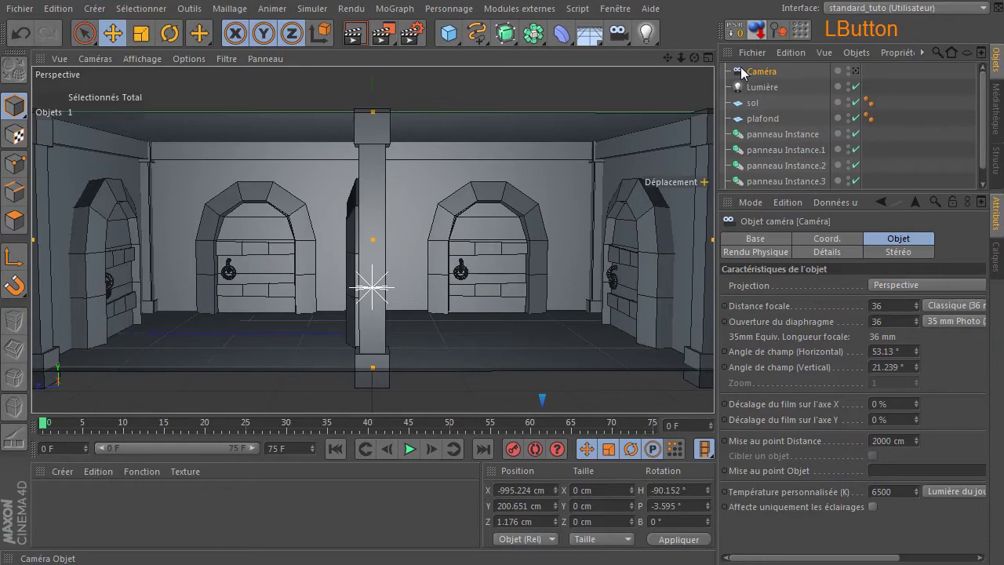
right_click(737, 74)
mouse_move(760, 78)
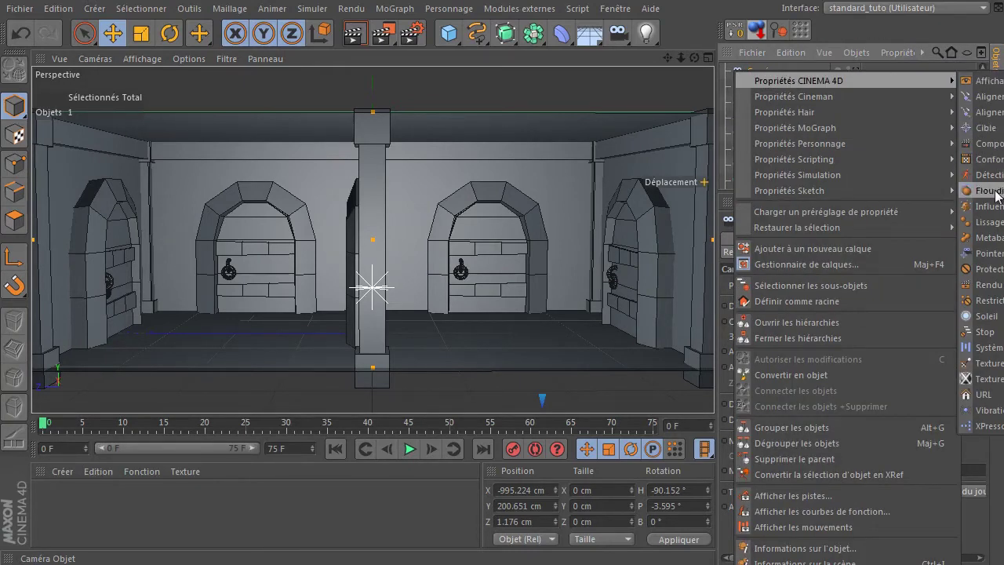
click(990, 269)
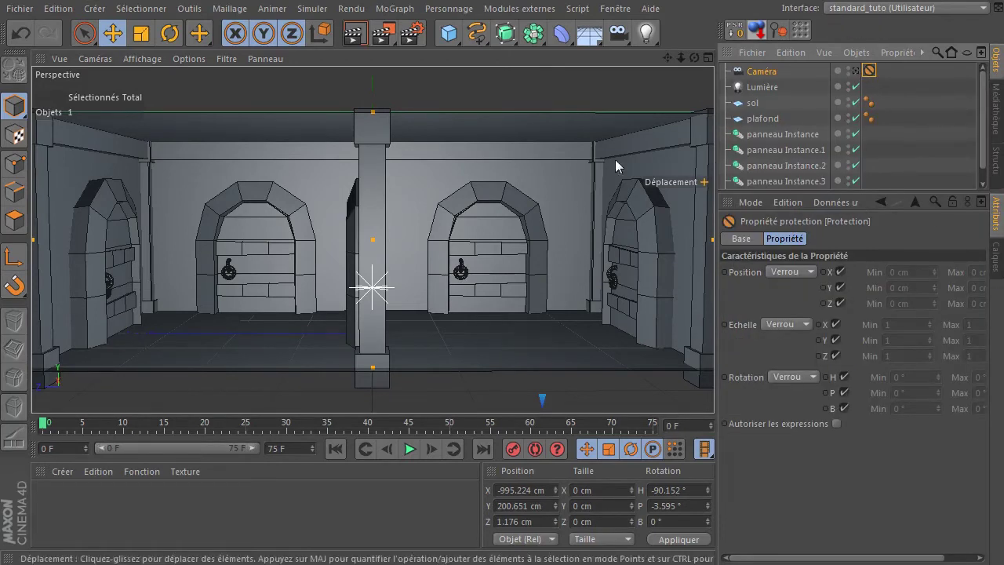
Orbit the free view away, look through the camera, and try orbiting and zooming to test its protection.
click(770, 71)
drag(694, 59, 715, 69)
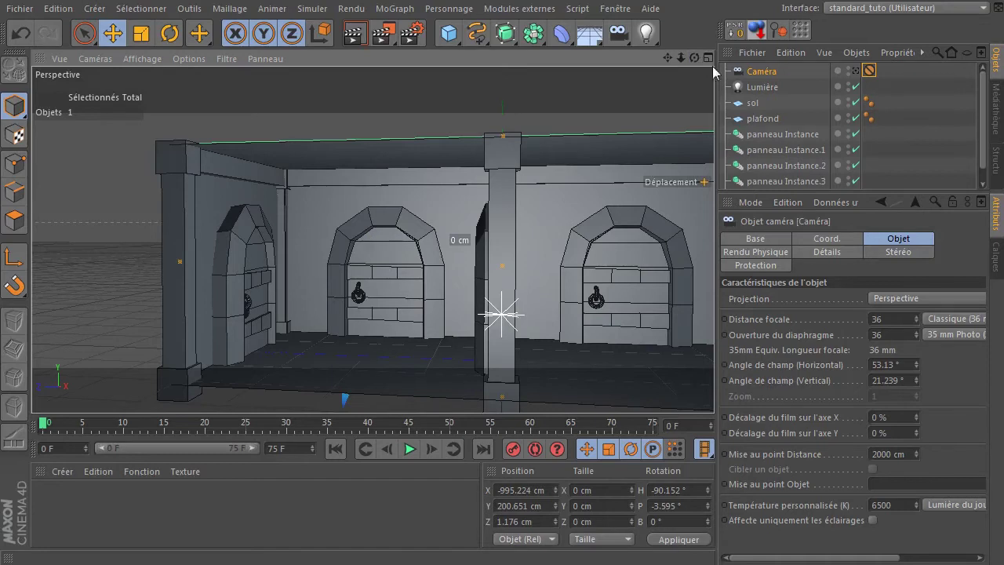
click(856, 71)
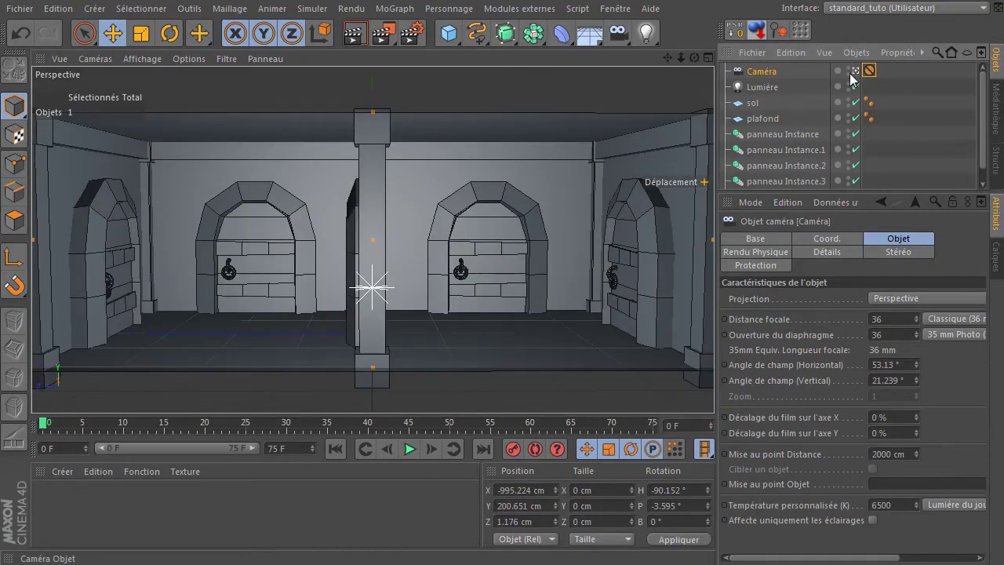
click(699, 59)
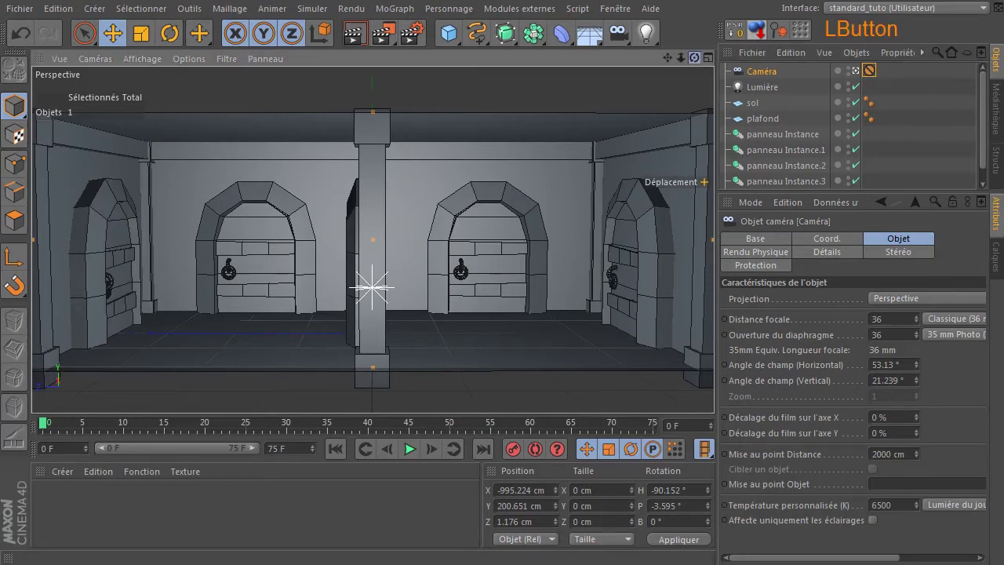
click(694, 60)
click(681, 58)
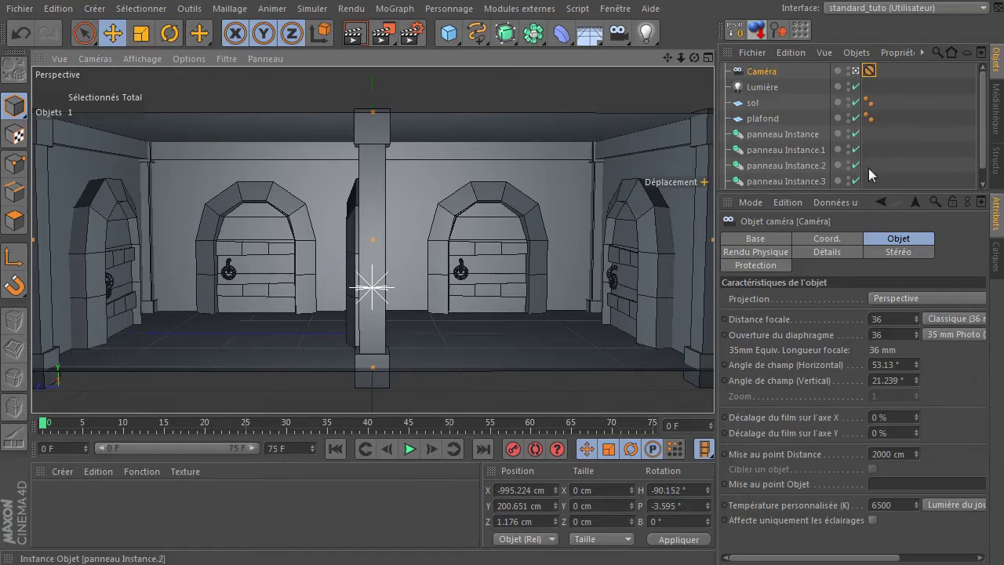
Leave the camera view, move the free view around the room, and return to the protected camera view.
click(855, 70)
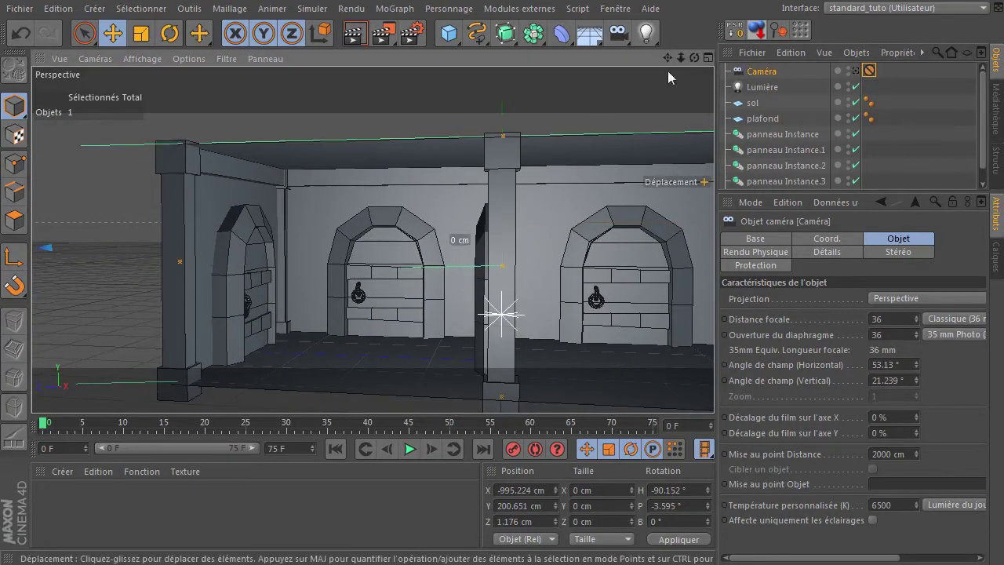
click(593, 121)
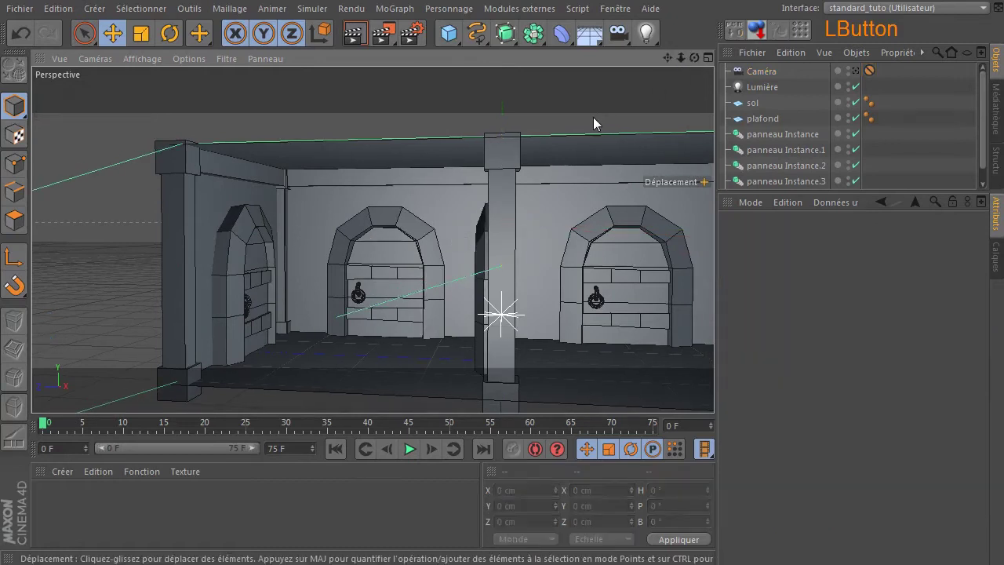
drag(668, 58, 445, 125)
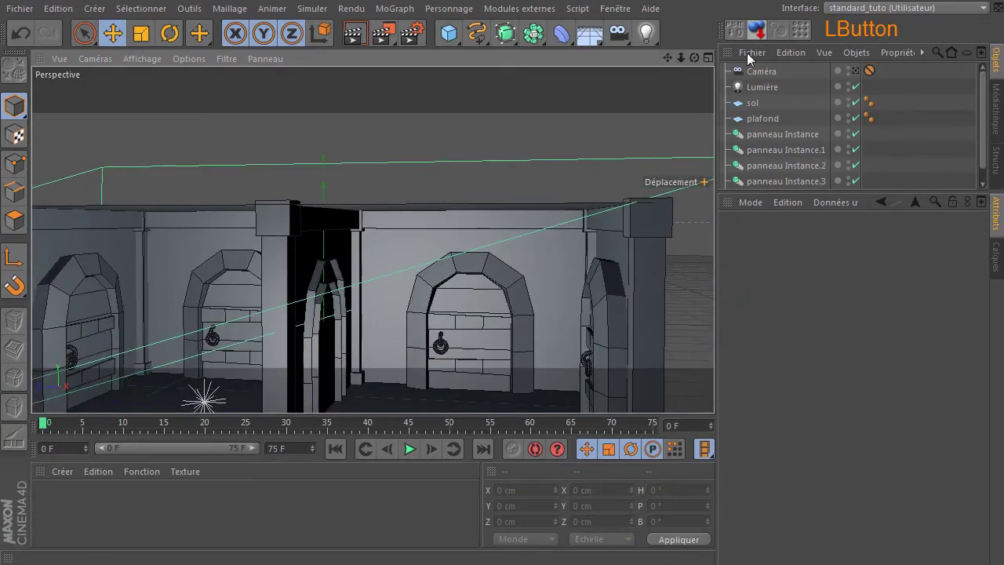
click(856, 71)
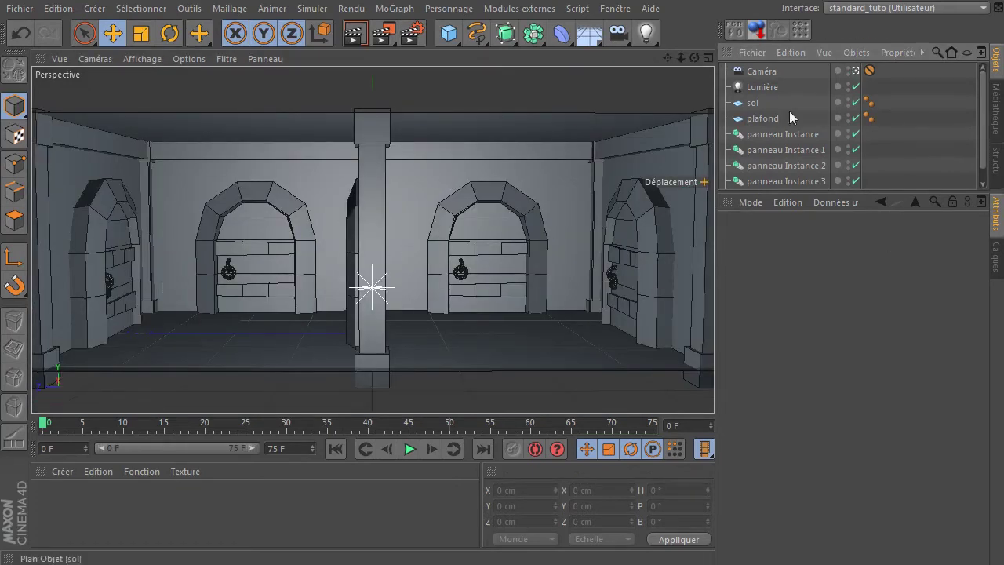
Delete the Lumière object and render the camera view with the default lighting.
click(761, 87)
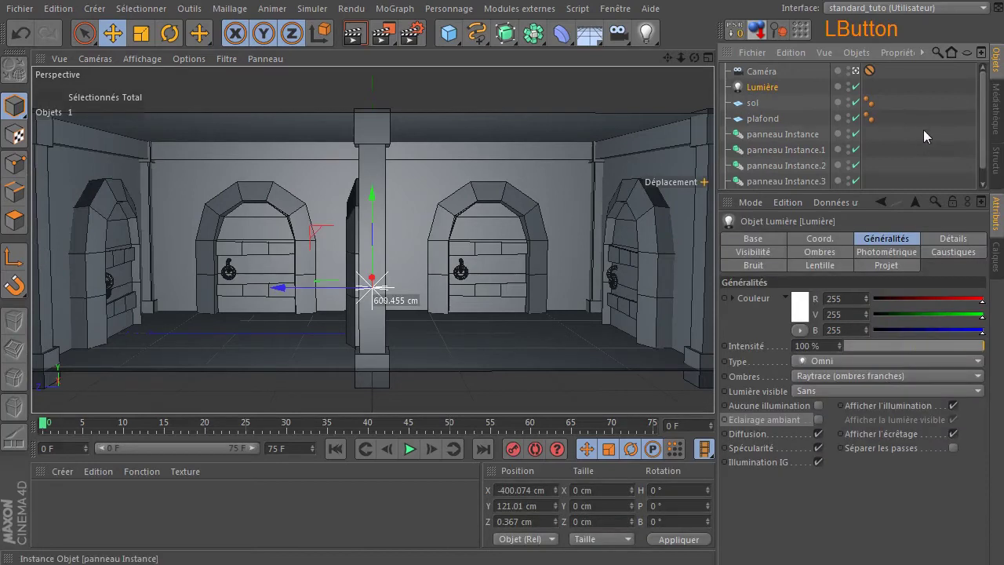
key(Delete)
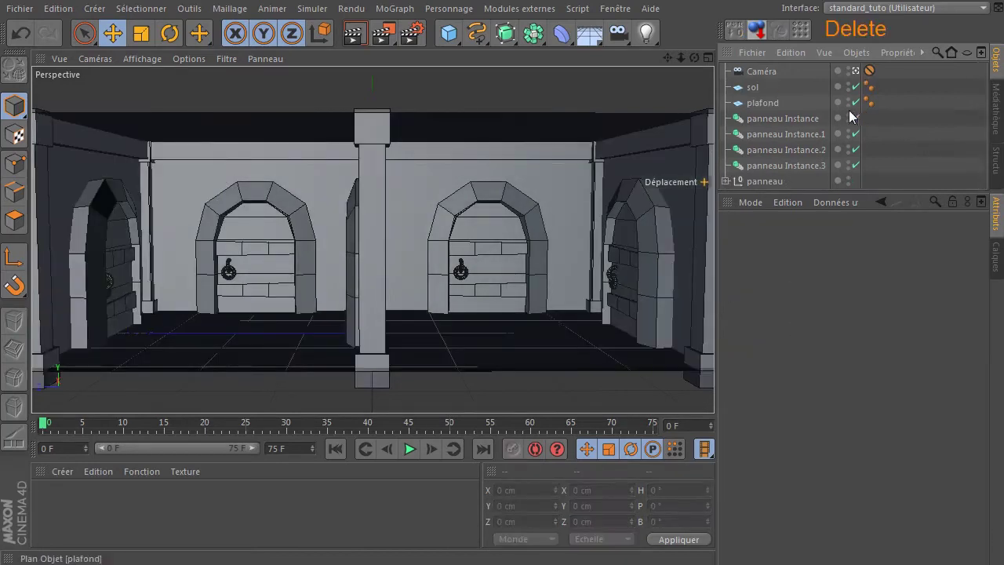
click(354, 33)
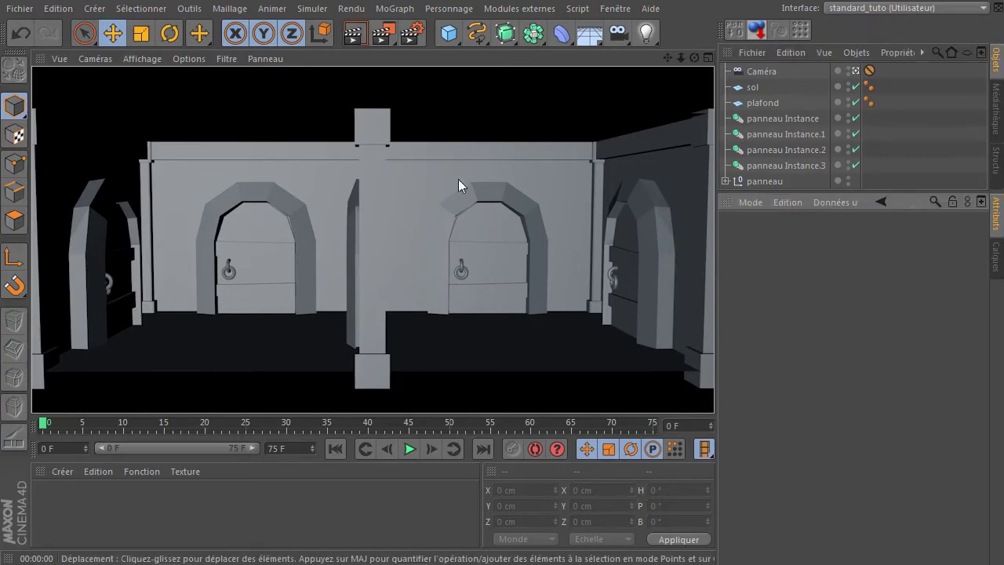
In the render settings, disable saving of the output and restrict the rendered images to the current image (Image courante).
click(412, 33)
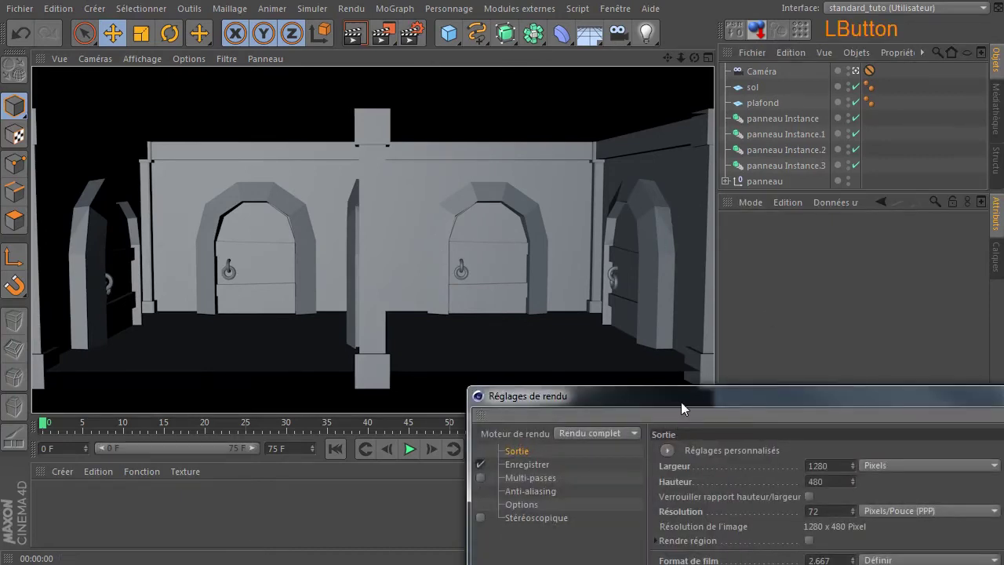
drag(680, 402, 505, 134)
click(313, 200)
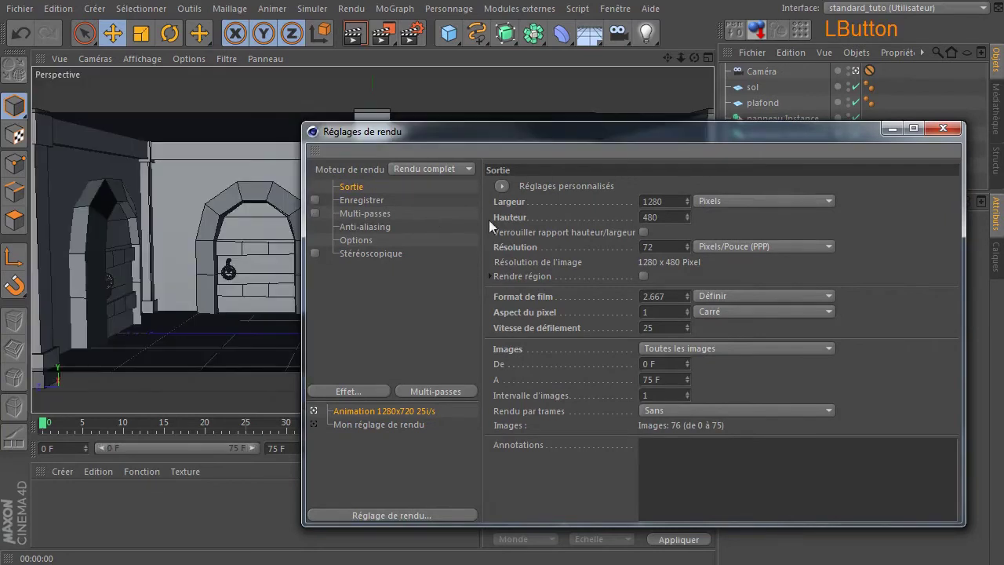
drag(602, 133, 573, 155)
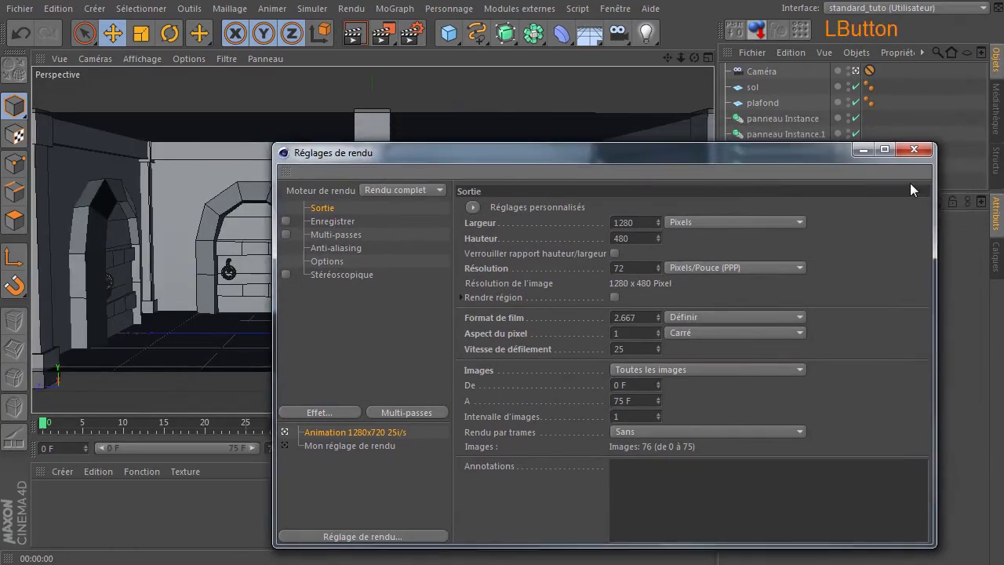
click(719, 370)
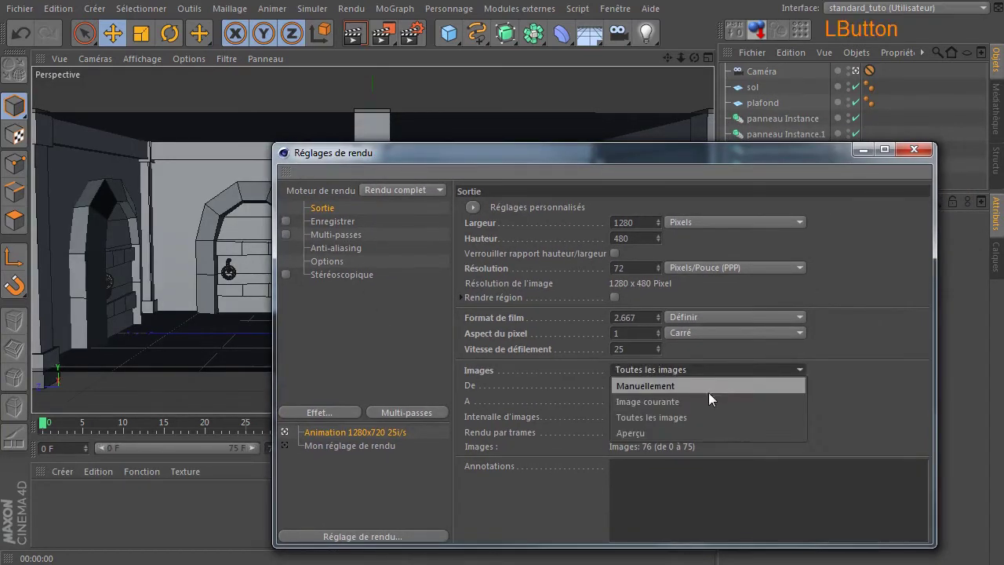
click(701, 401)
click(913, 149)
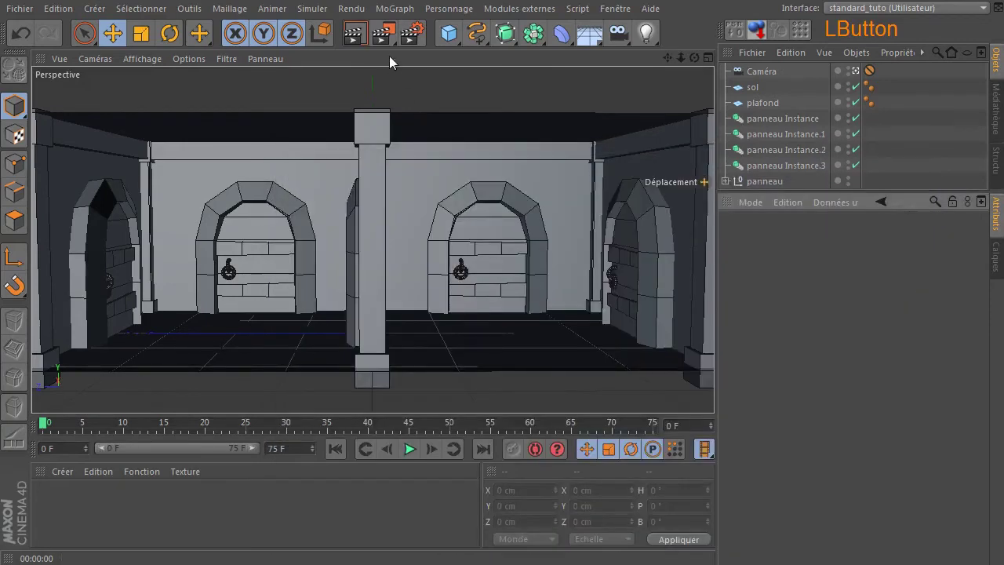
Render the camera view to the picture viewer, then enlarge its window and inspect the full image.
click(382, 32)
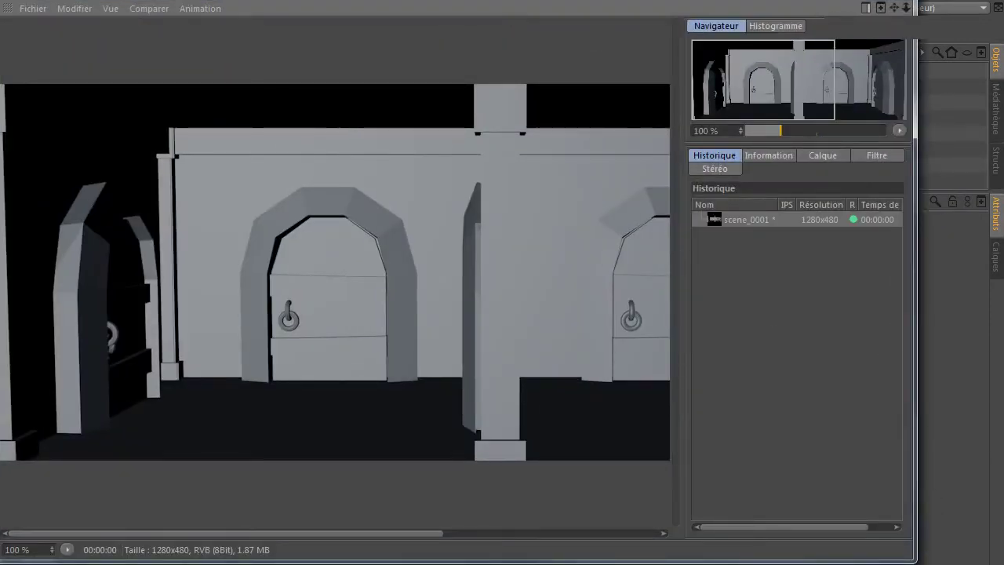
drag(910, 560, 1003, 564)
scroll(499, 381, down, 1)
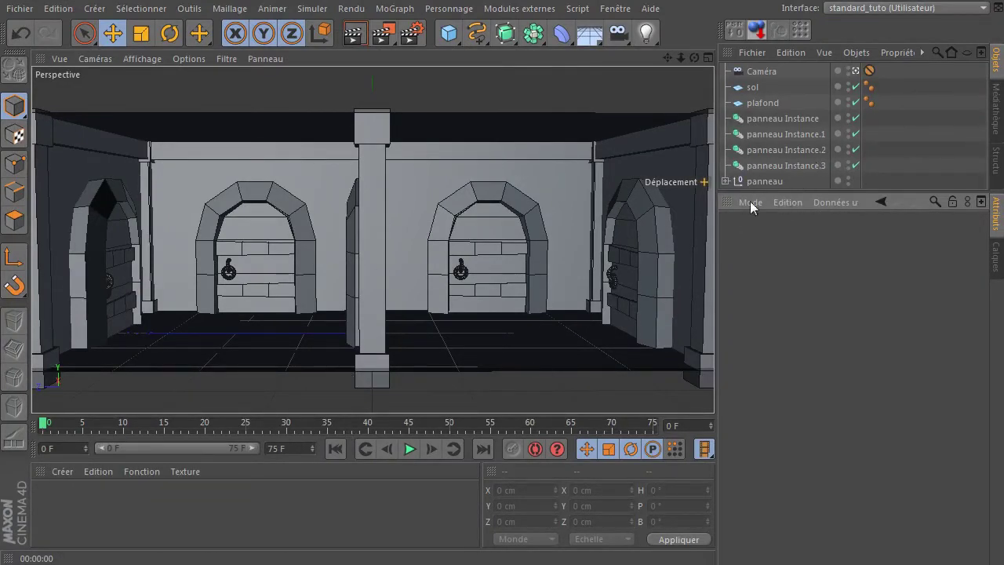
Delete the four panneau instances that form the room's walls.
click(784, 119)
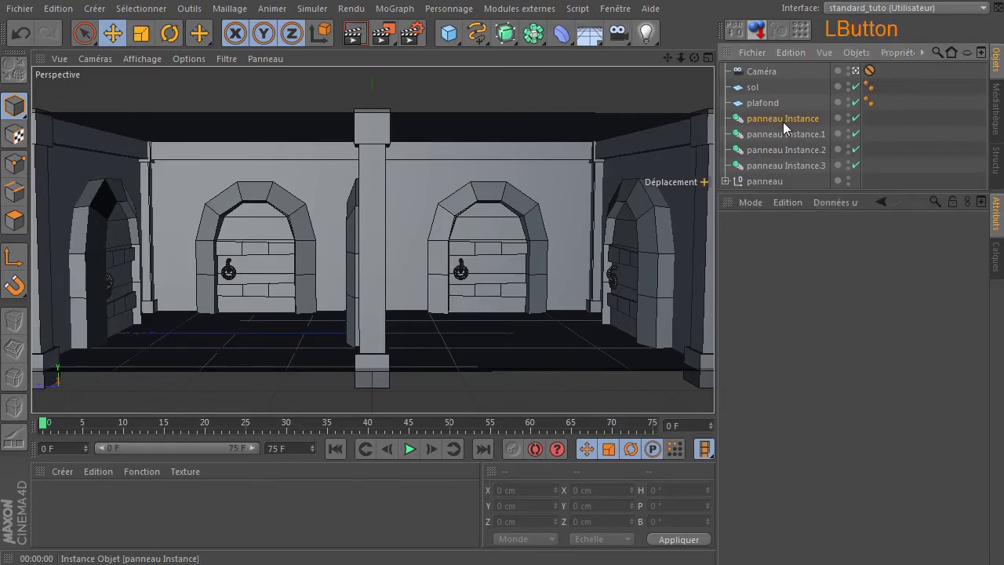
shift+click(800, 165)
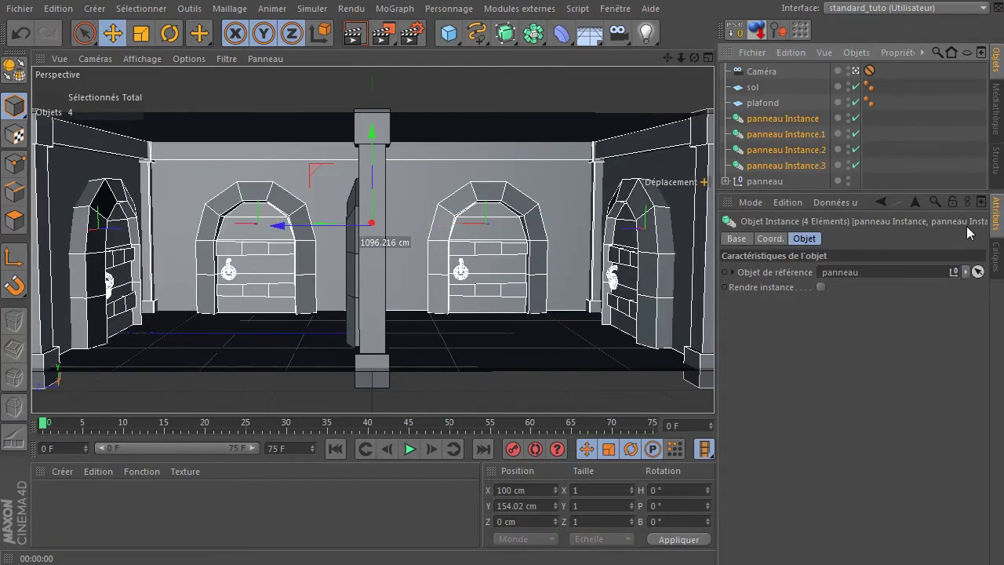
key(Delete)
Set the Z position of the original panneau object to 400 cm.
click(768, 117)
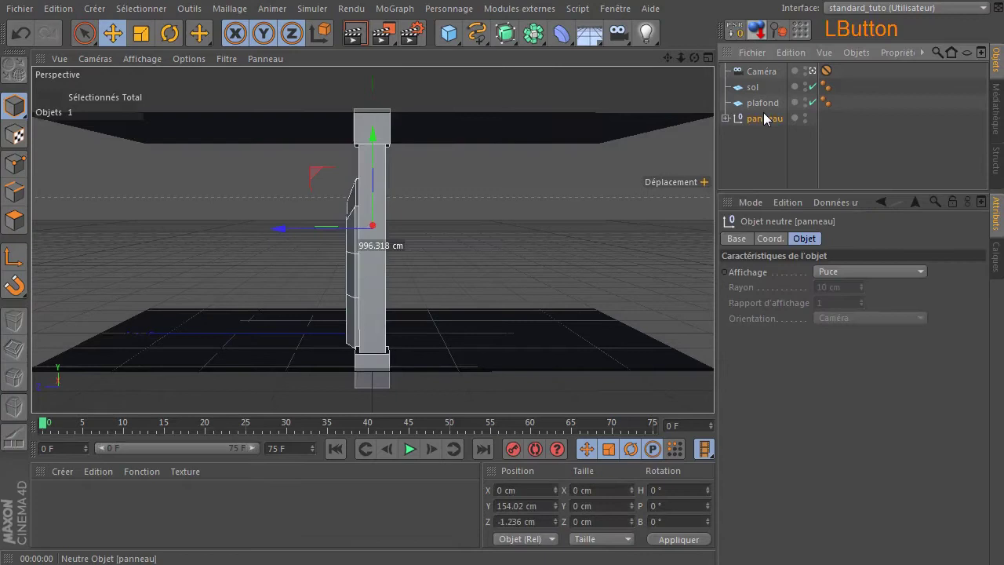
click(113, 33)
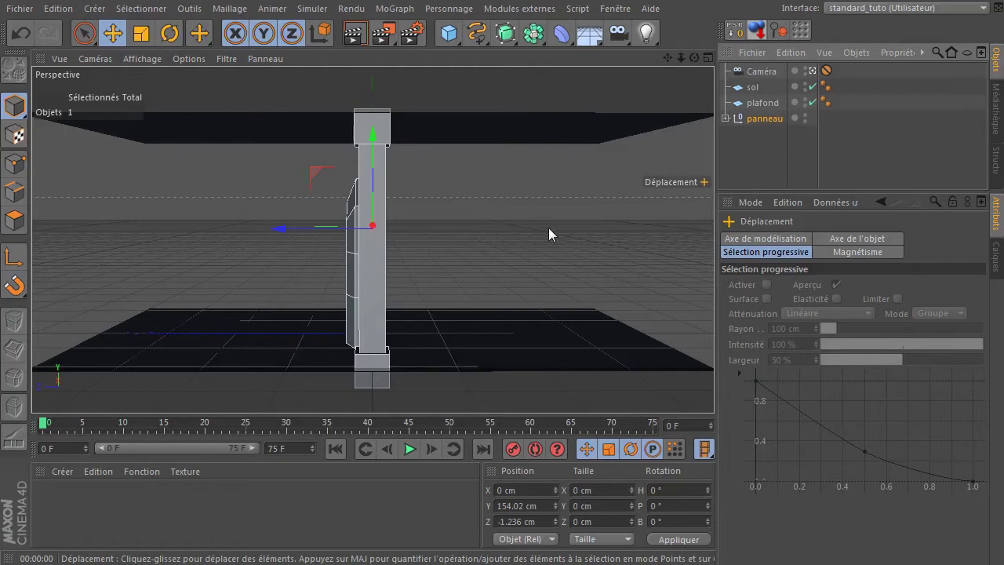
click(526, 517)
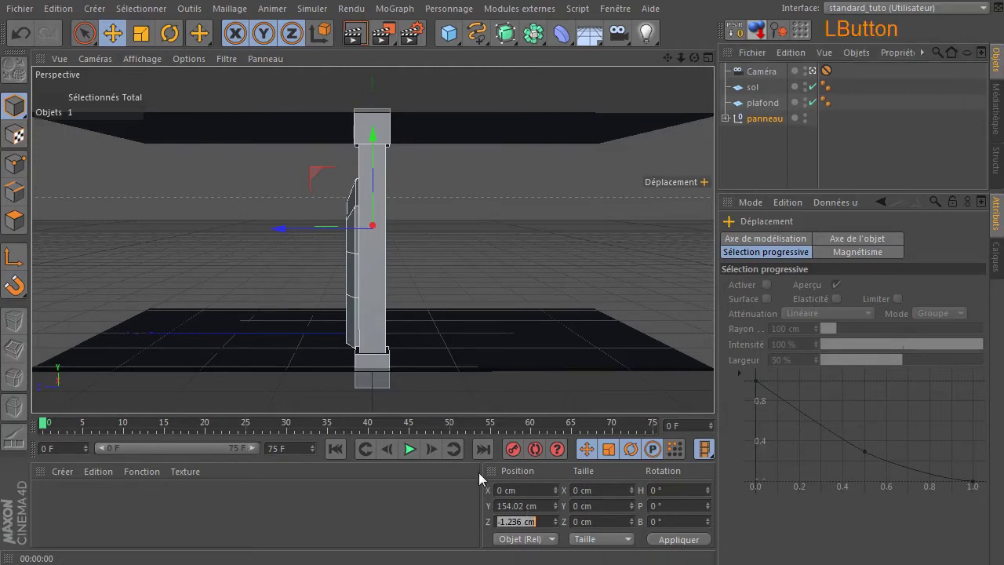
key(BackSpace)
text(400)
key(Return)
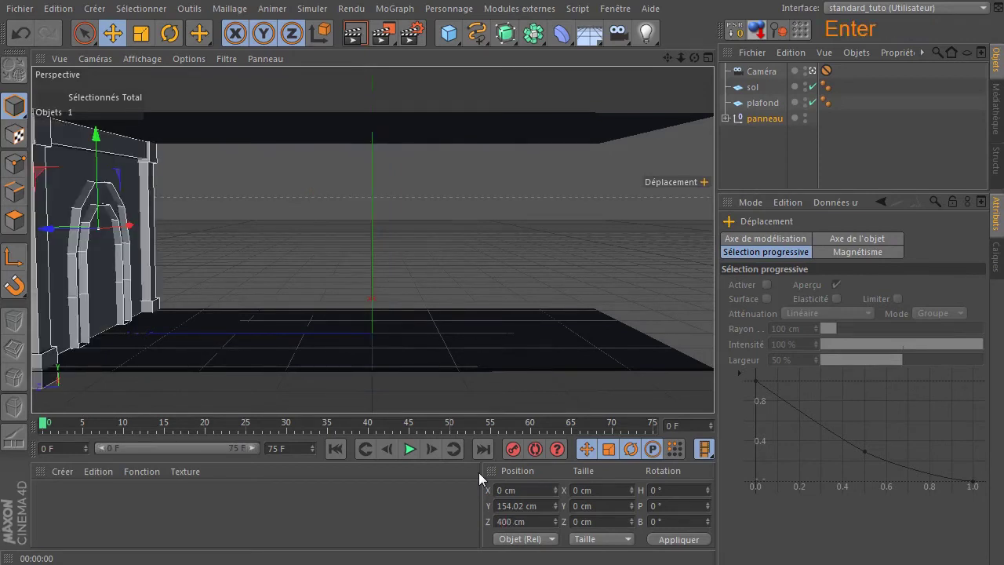
Set the panneau's Z position to -400 cm, deselect it, and render the camera view.
click(546, 522)
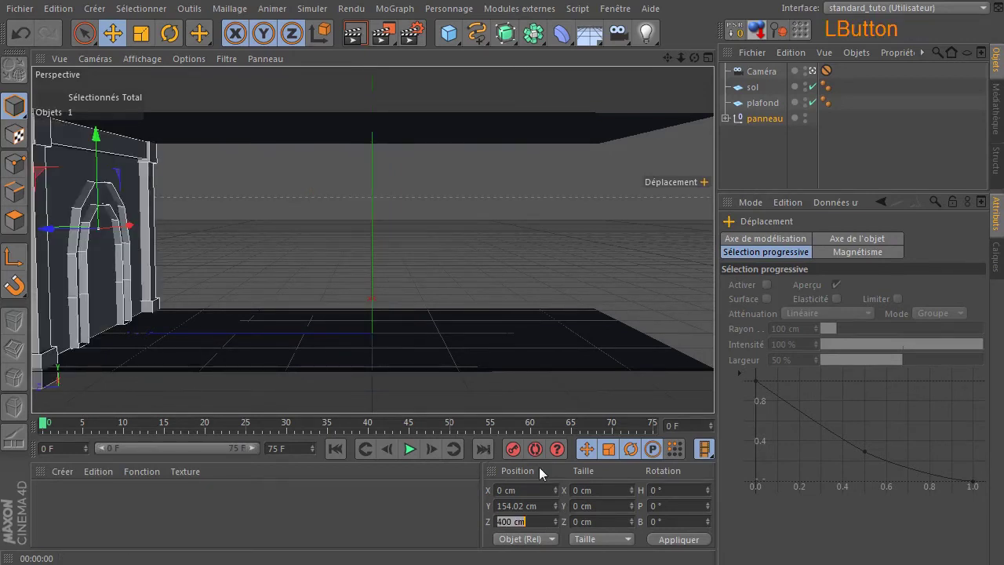
key(Home)
text(-)
key(Return)
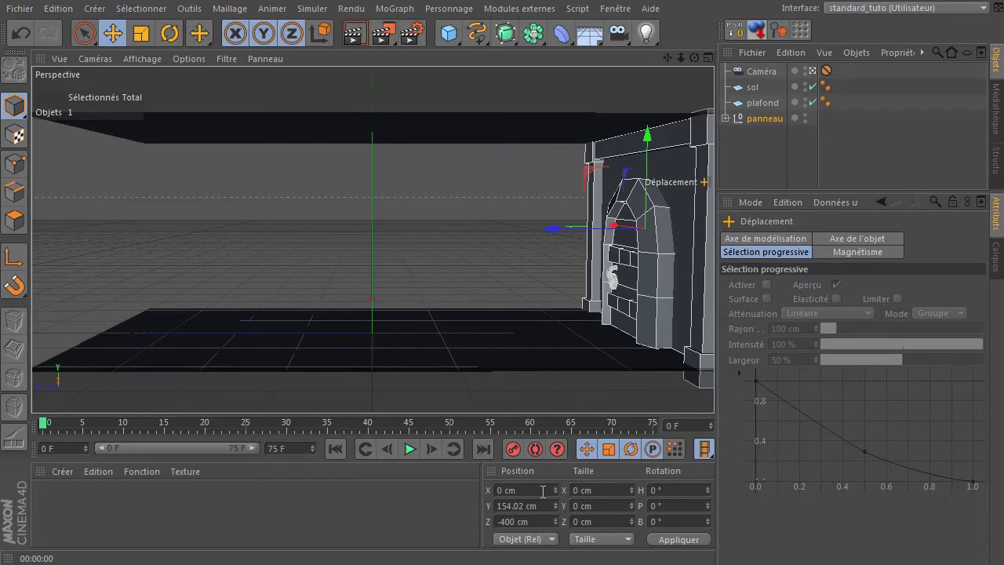
click(519, 220)
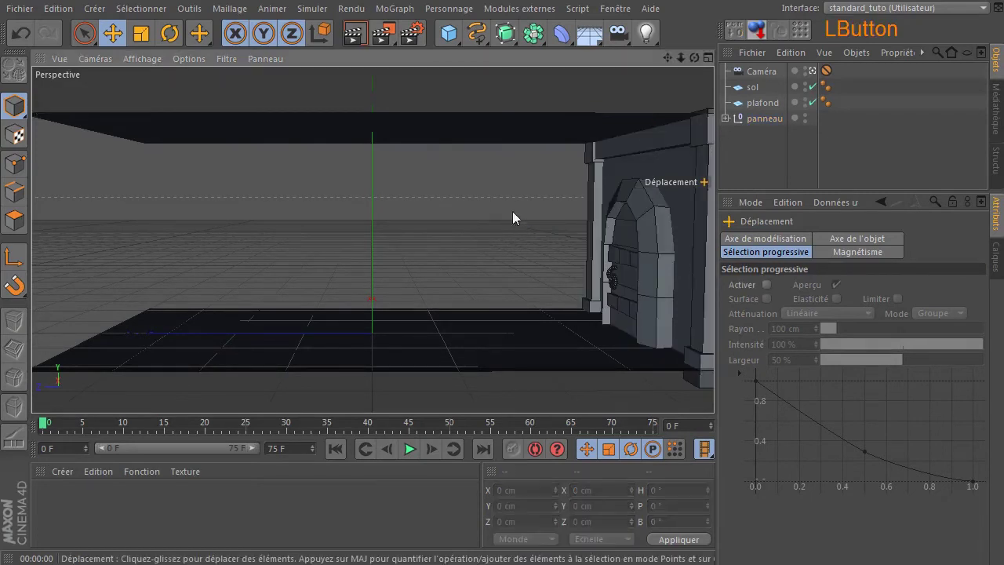
click(354, 38)
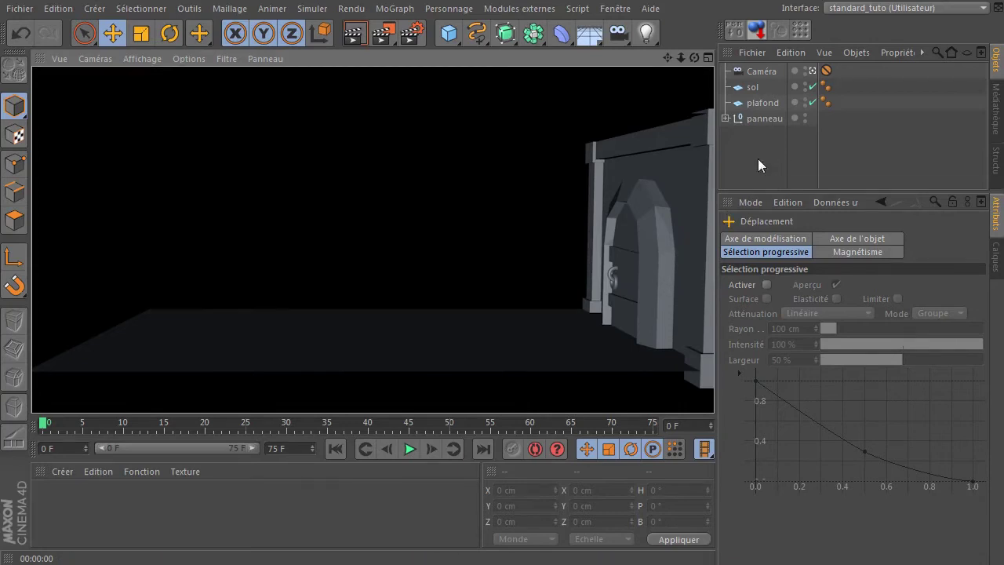
Leave the camera view and hide the plafond and Caméra objects.
click(812, 71)
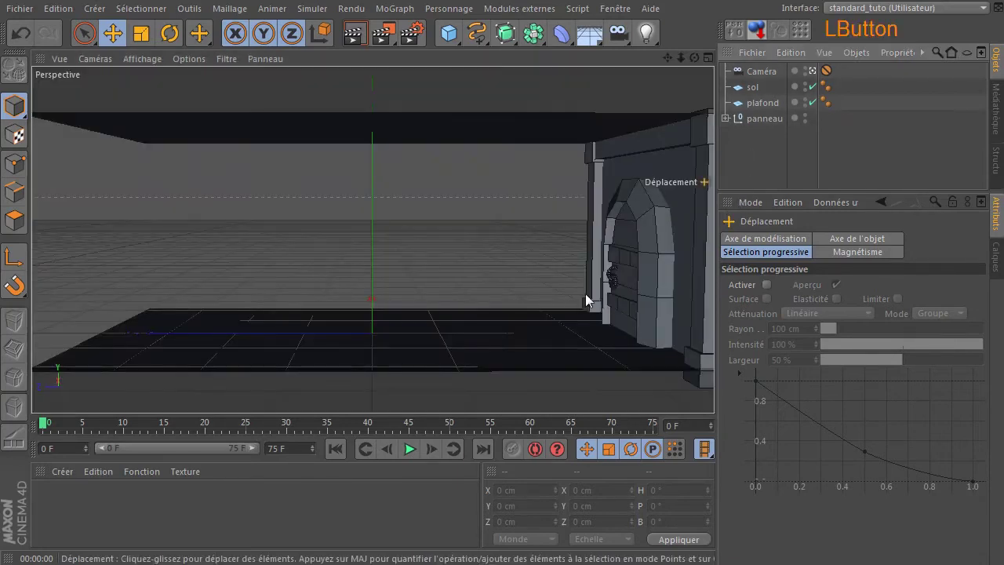
click(813, 71)
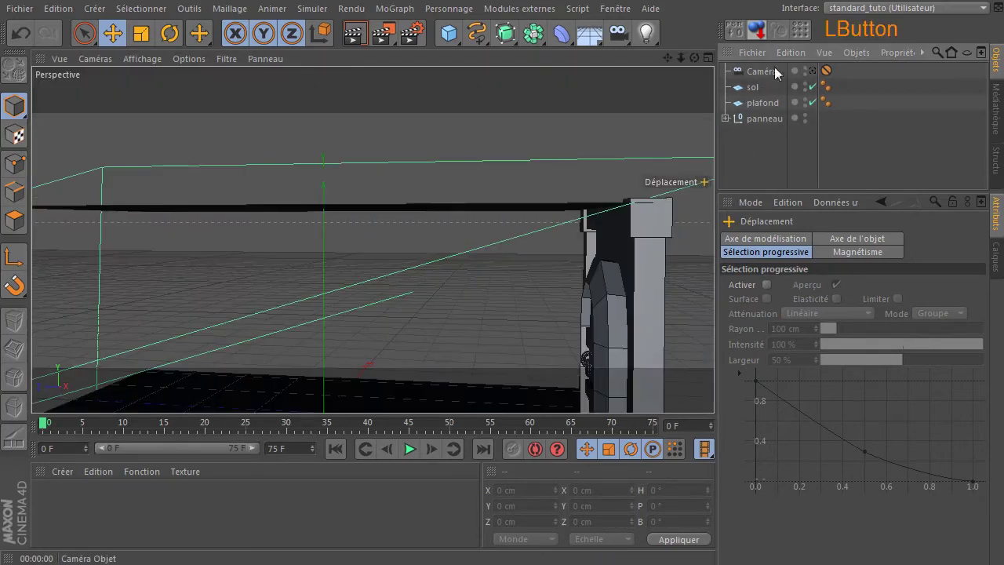
click(811, 103)
click(810, 102)
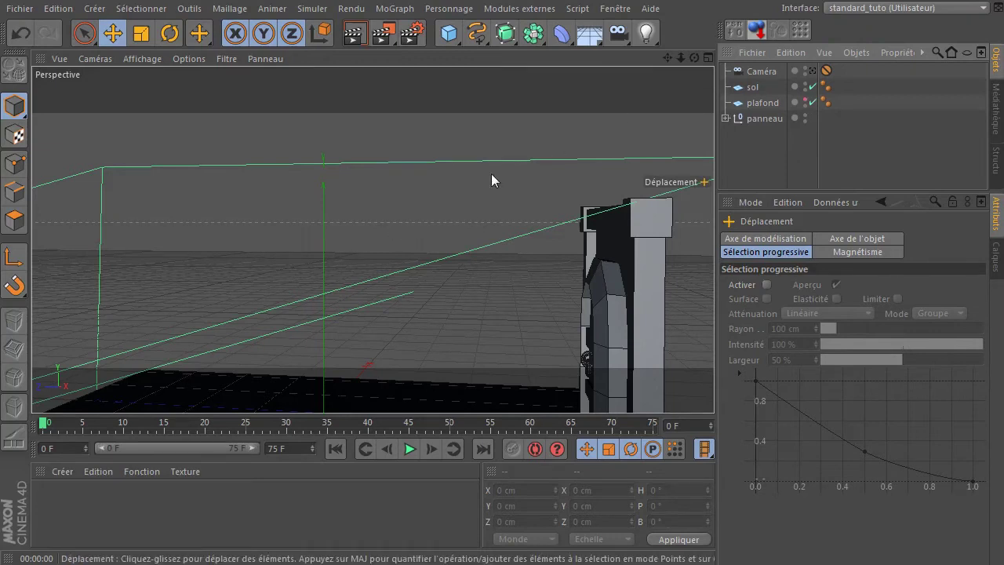
click(810, 71)
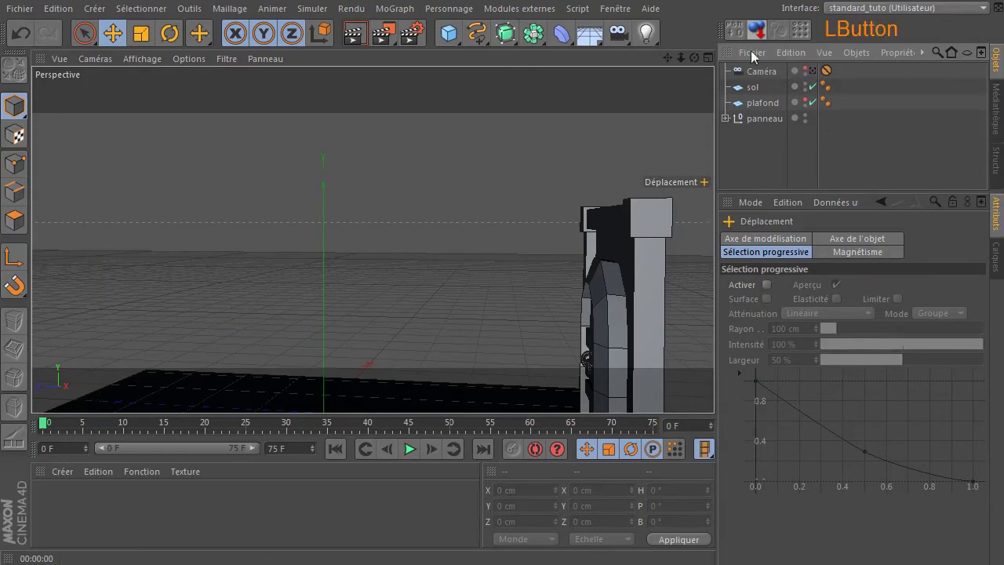
Save the room project as a new incremental version.
drag(694, 58, 693, 10)
click(13, 10)
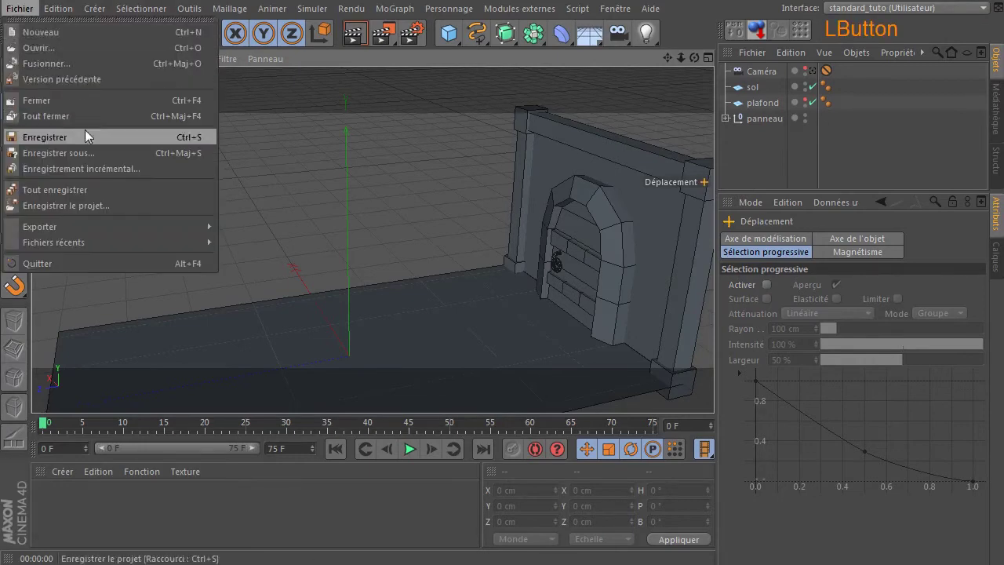
click(120, 168)
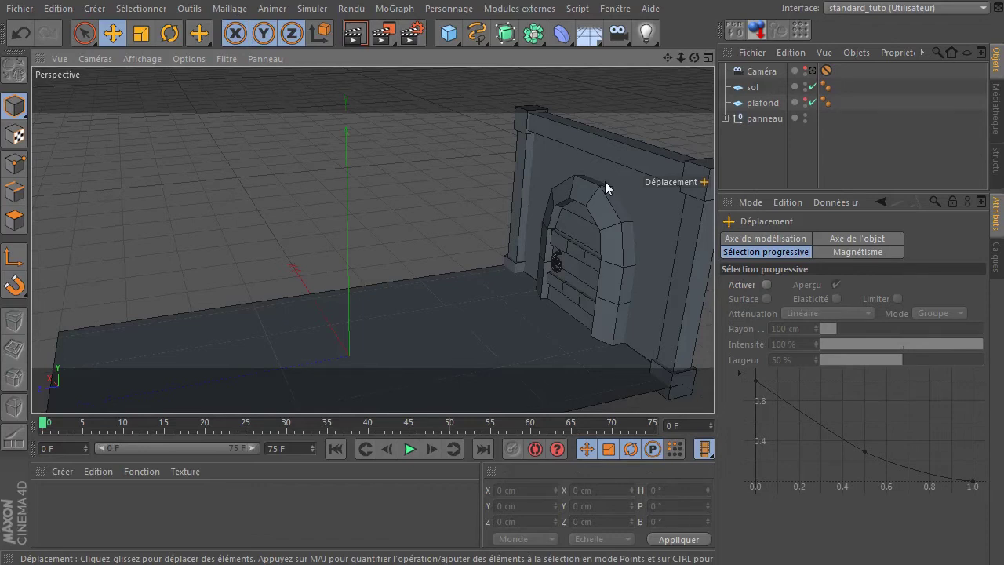
Switch to XnView and examine the wooden table in the low-poly reference image up close, including its position relative to the door.
drag(1003, 49, 596, 47)
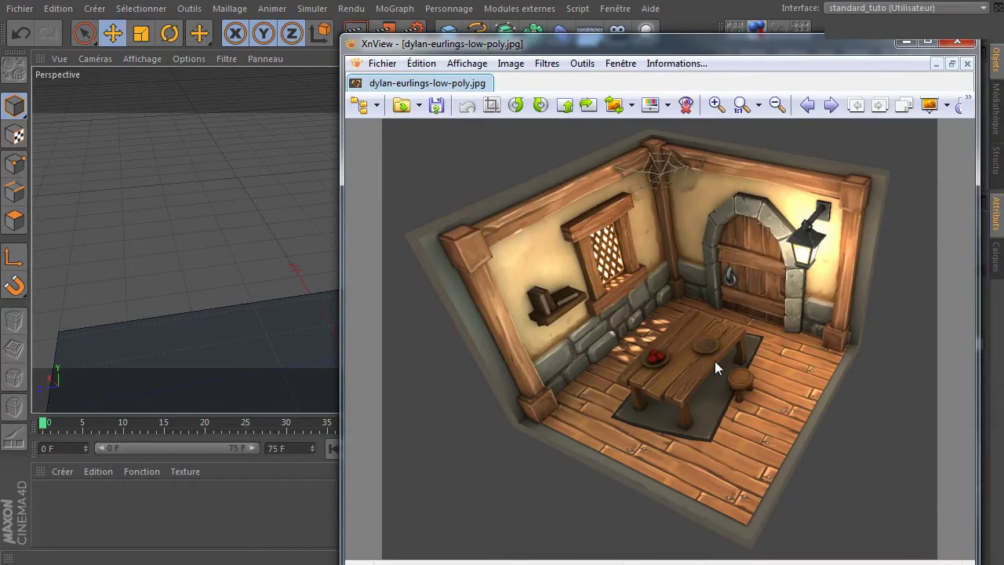
drag(707, 49, 1003, 49)
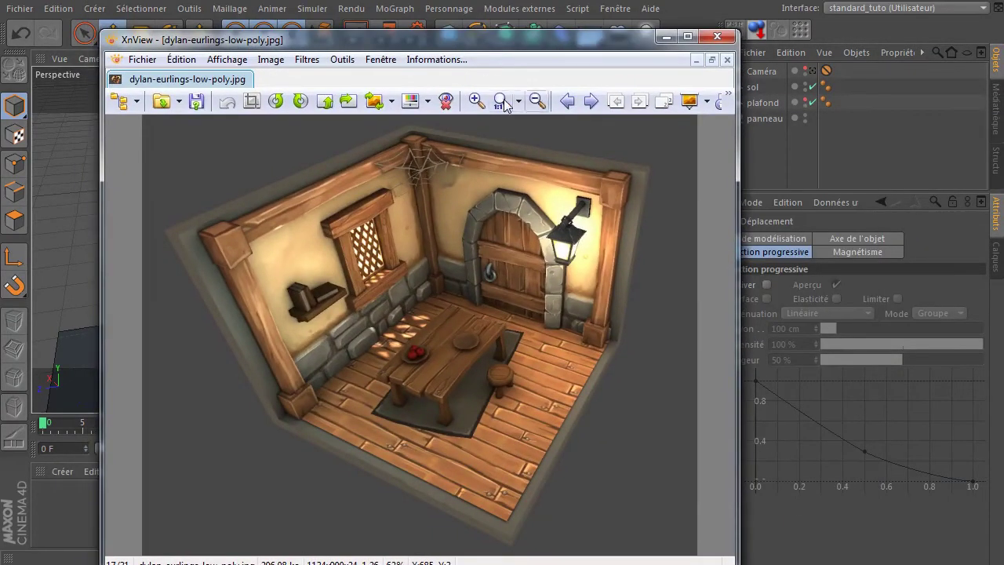
click(517, 133)
drag(734, 560, 891, 552)
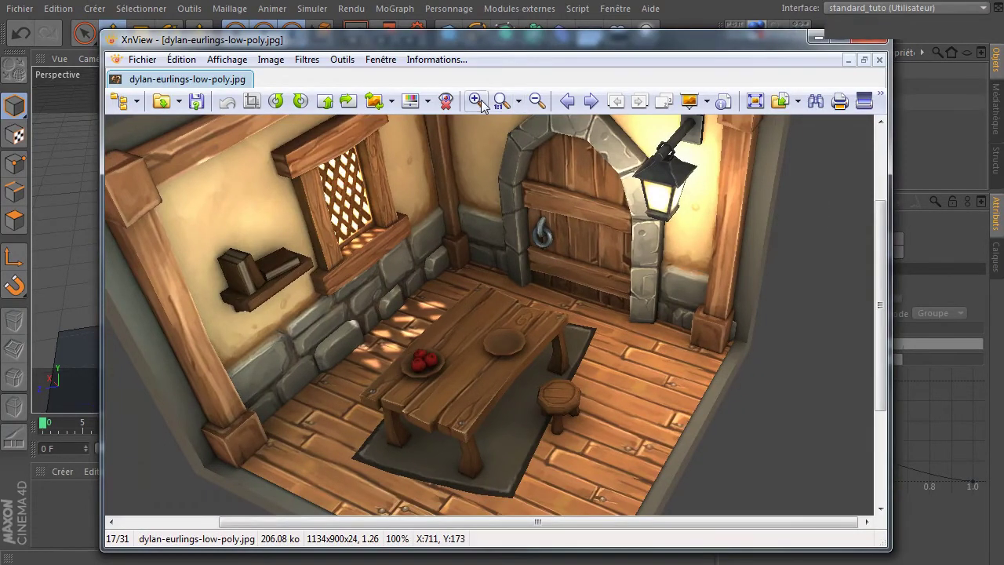
click(476, 101)
drag(881, 272, 869, 309)
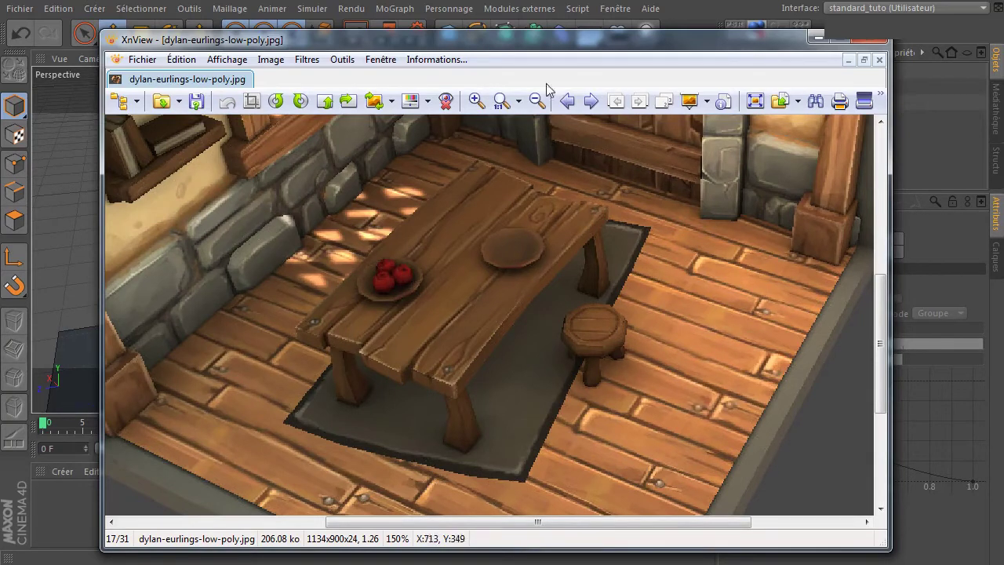
click(870, 37)
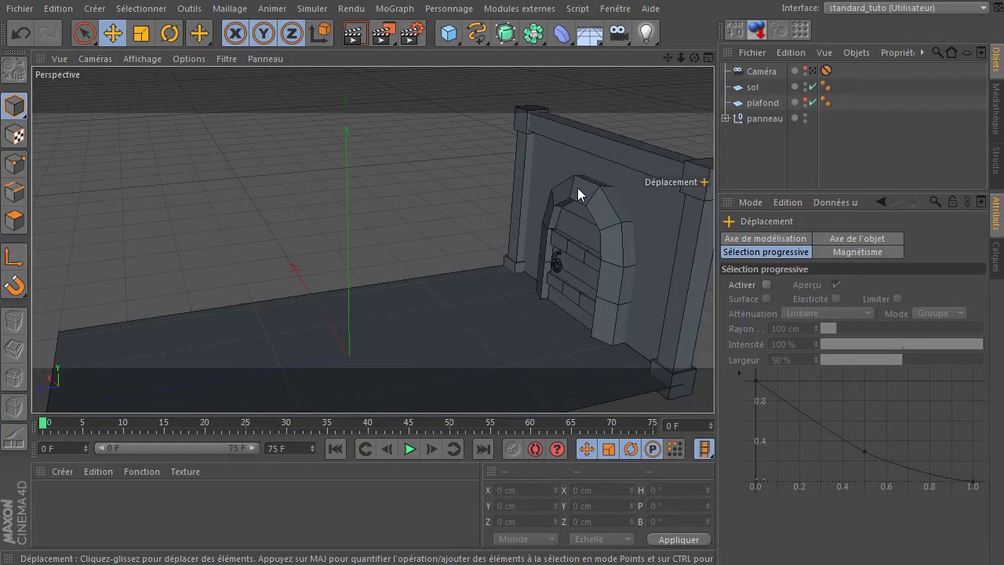
drag(1003, 118, 535, 109)
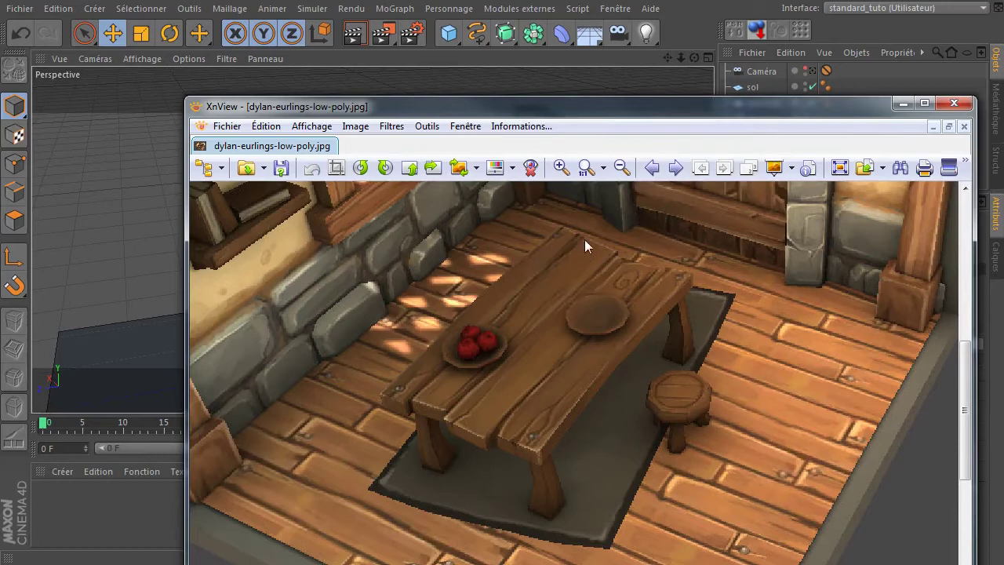
drag(964, 357, 965, 314)
drag(520, 111, 1003, 118)
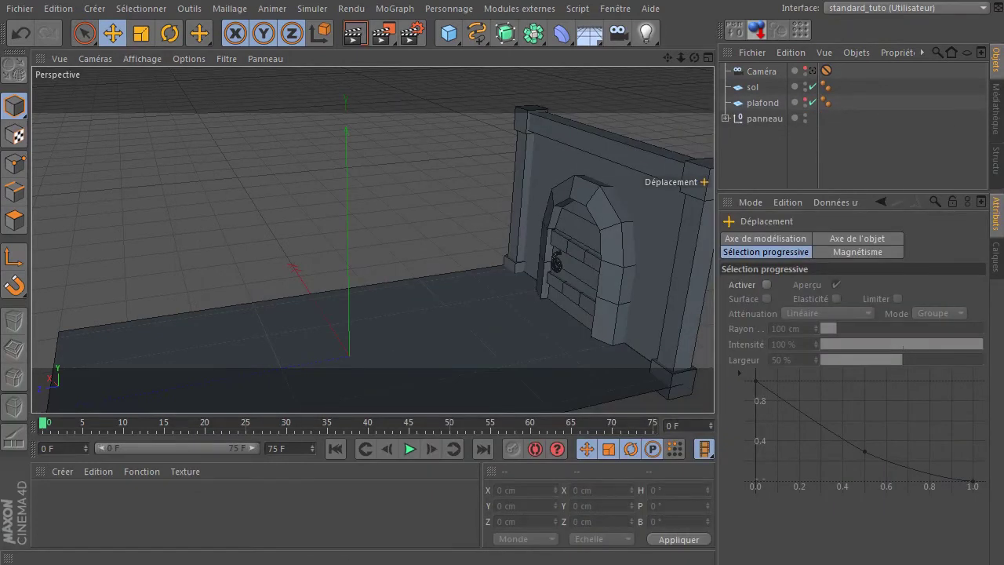
Add a cube, flatten it to a 10 cm Y size and raise it to about 92 cm above the floor.
drag(448, 33, 629, 48)
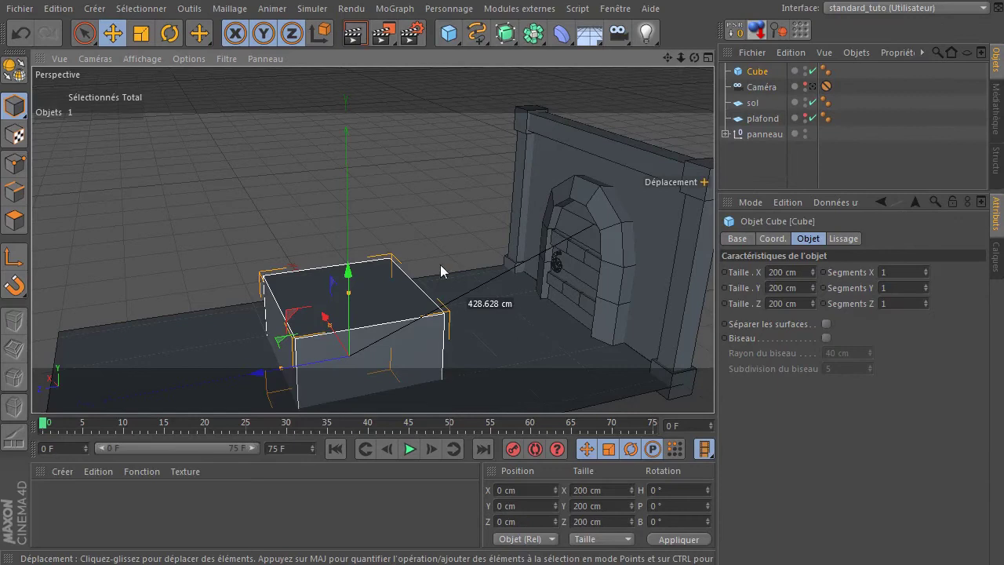
drag(349, 291, 354, 350)
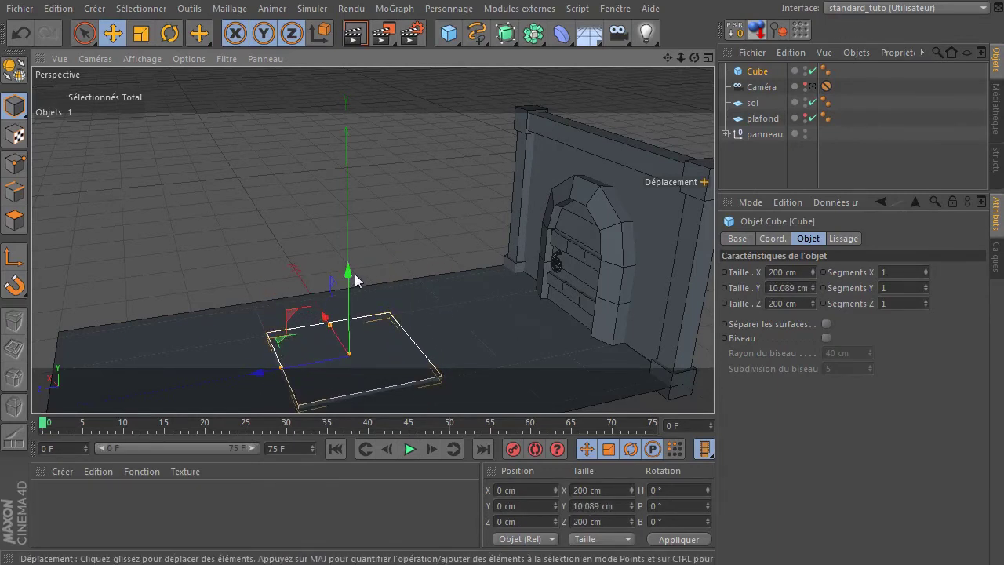
drag(352, 279, 371, 249)
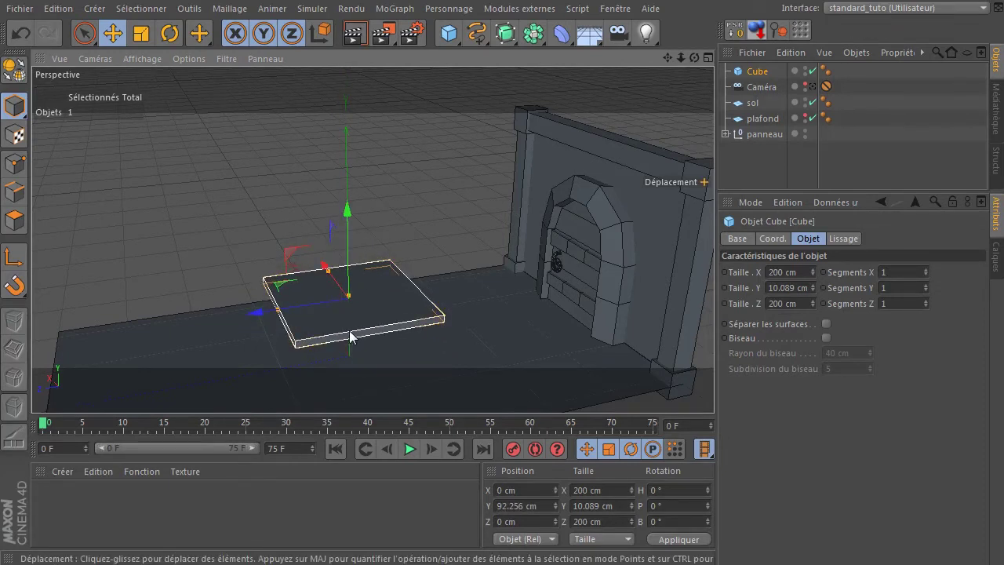
click(776, 287)
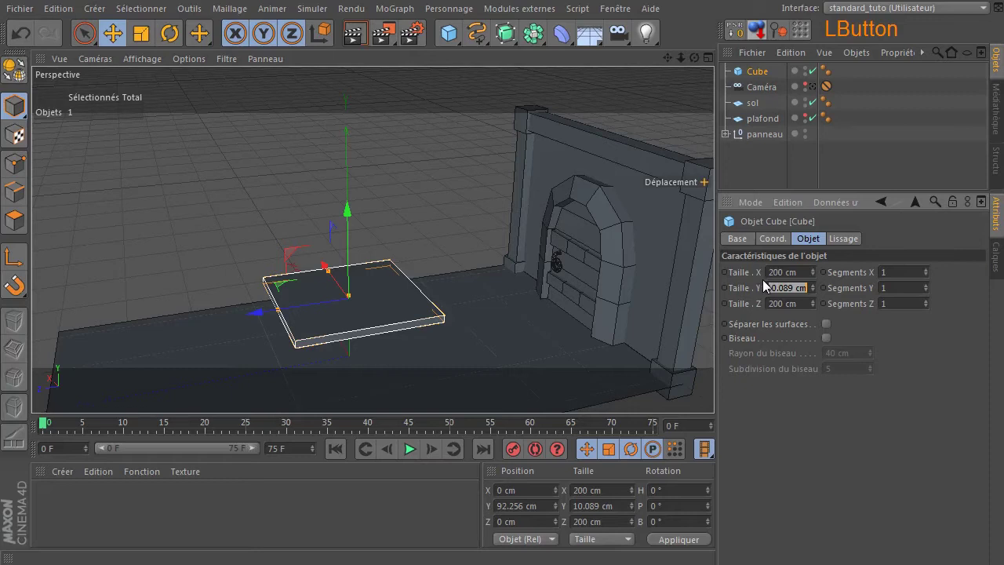
key(BackSpace)
text(10)
key(Return)
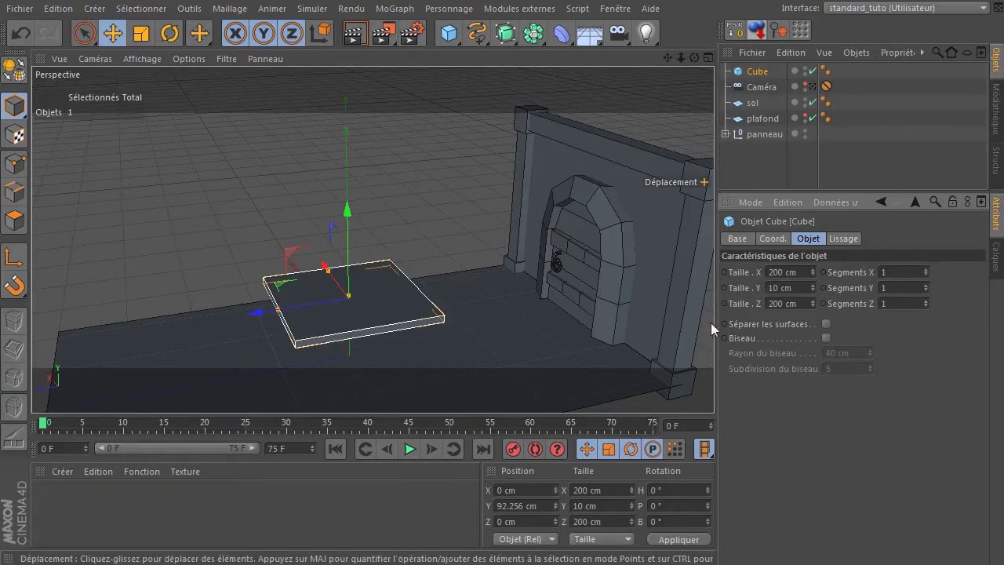
Move the slab up against the door, at about 80 cm in Y and -307 cm in Z.
drag(259, 313, 466, 311)
drag(544, 177, 551, 197)
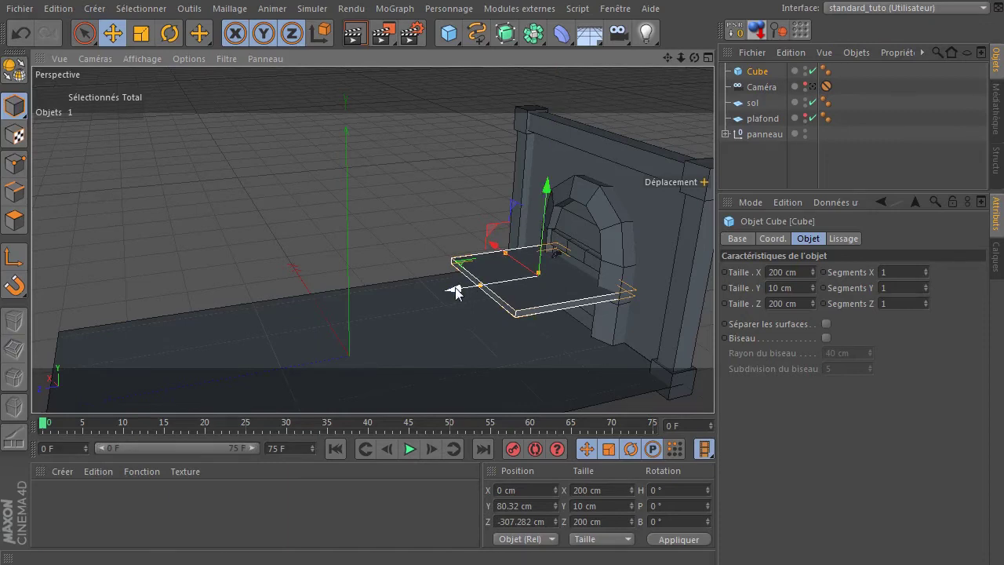
click(453, 291)
Narrow the slab's X size to about 119 cm, using the door opening as a width reference.
drag(695, 58, 854, 66)
scroll(561, 272, up, 5)
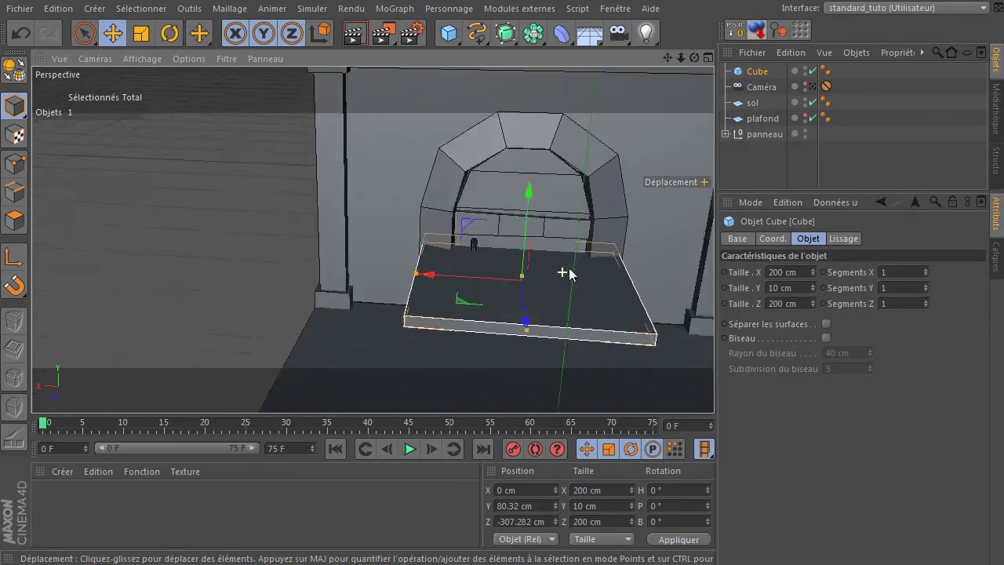
drag(349, 278, 409, 274)
scroll(502, 314, down, 4)
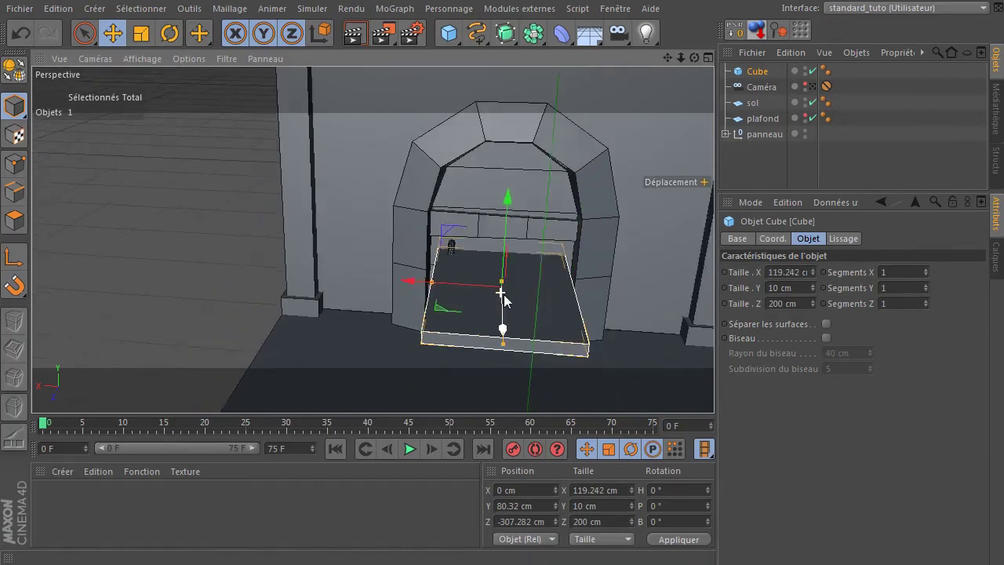
Move the slab away from the door to about -45 cm in Z, lengthen its Z size to about 269 cm, and compare it with the reference image.
drag(694, 57, 662, 72)
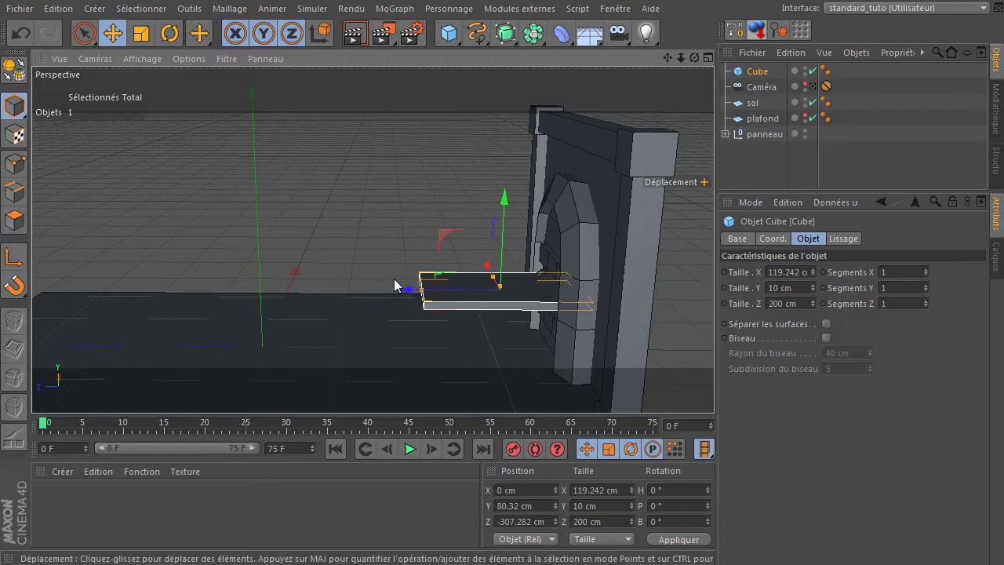
drag(408, 289, 179, 298)
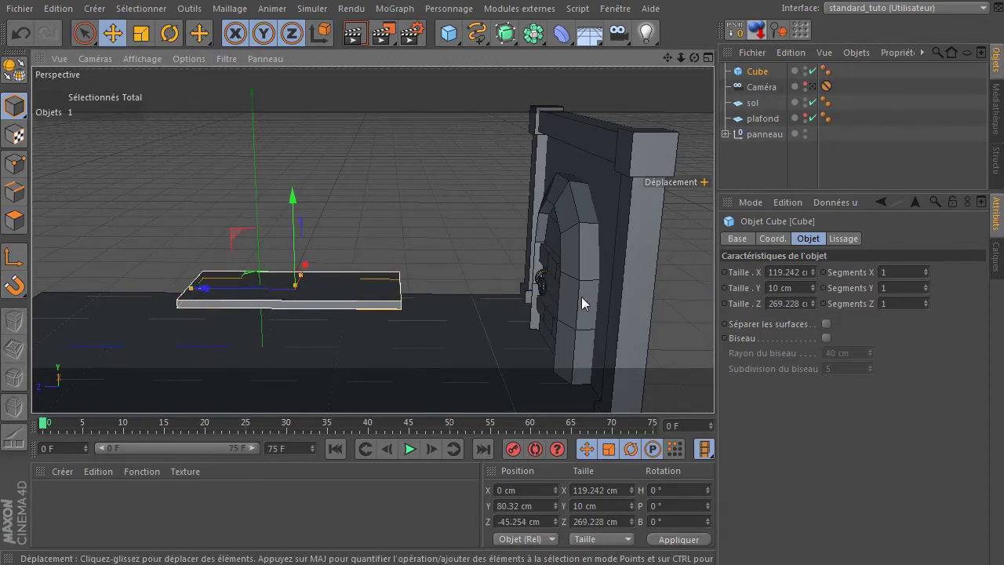
drag(1003, 118, 709, 86)
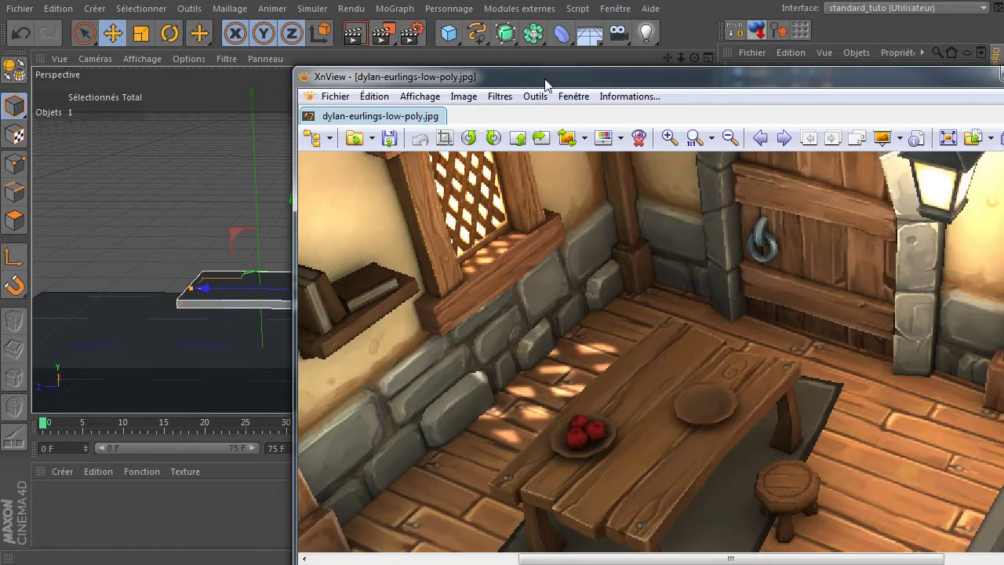
drag(547, 83, 1003, 122)
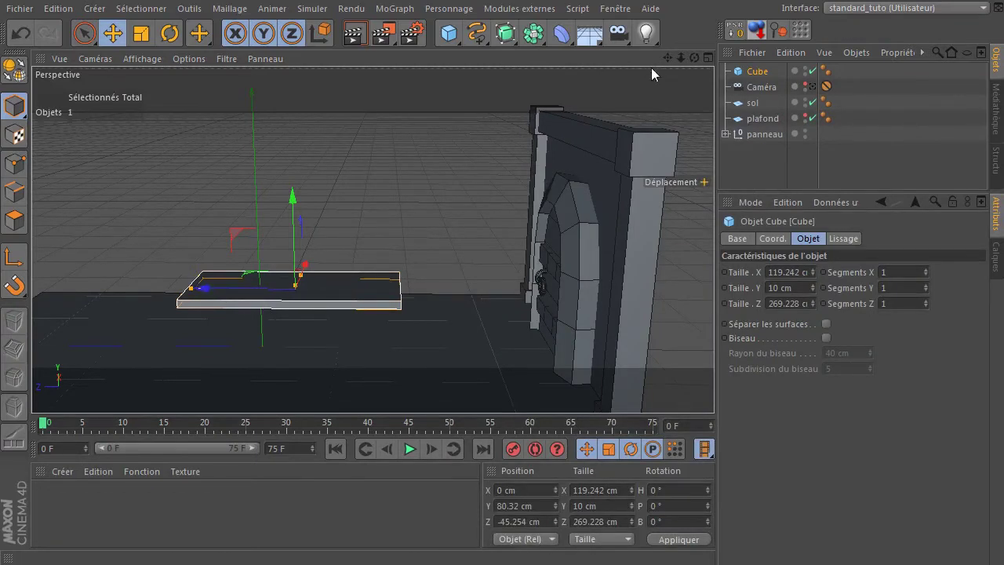
Convert the tabletop slab into an editable polygon object.
drag(669, 59, 388, 240)
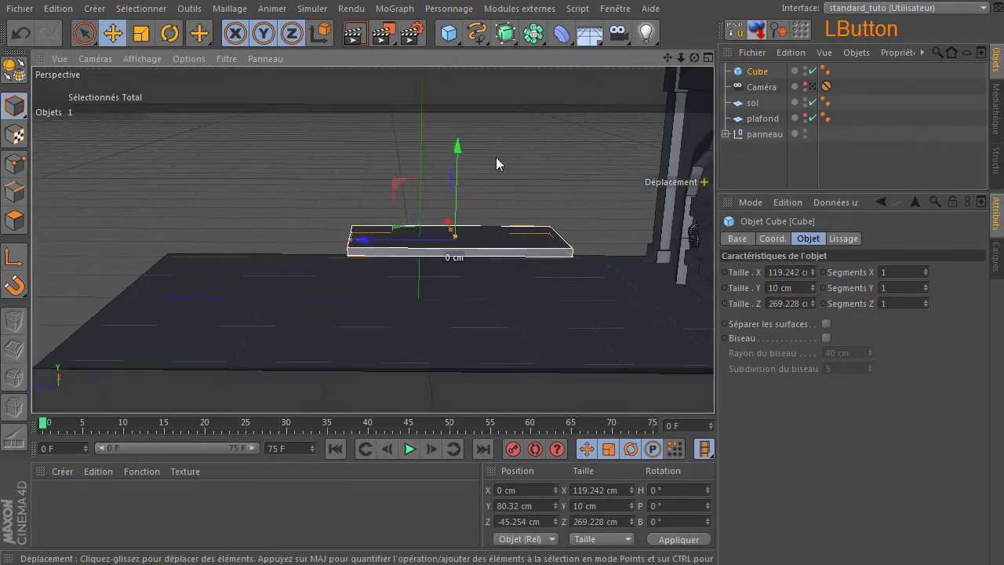
click(8, 67)
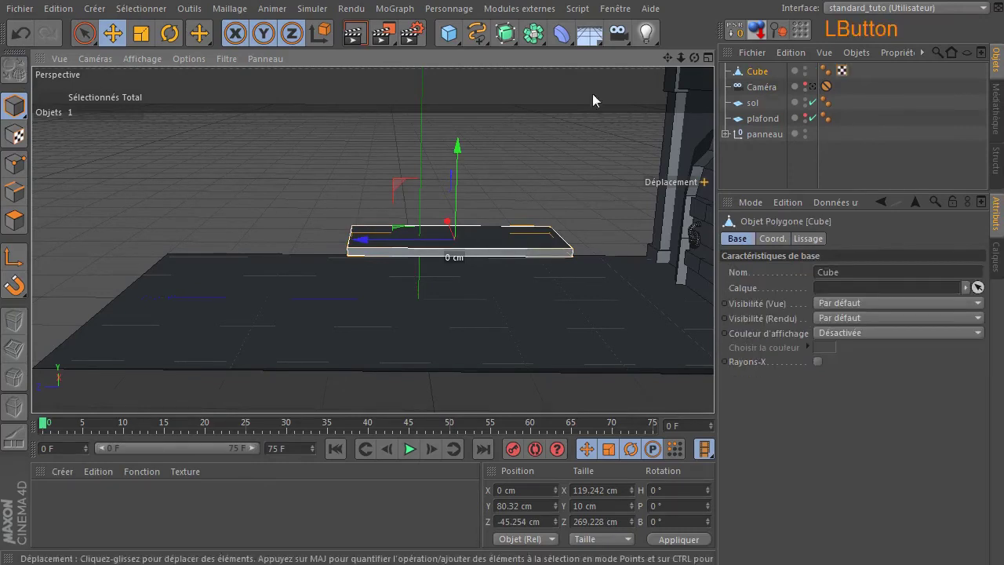
drag(695, 57, 581, 93)
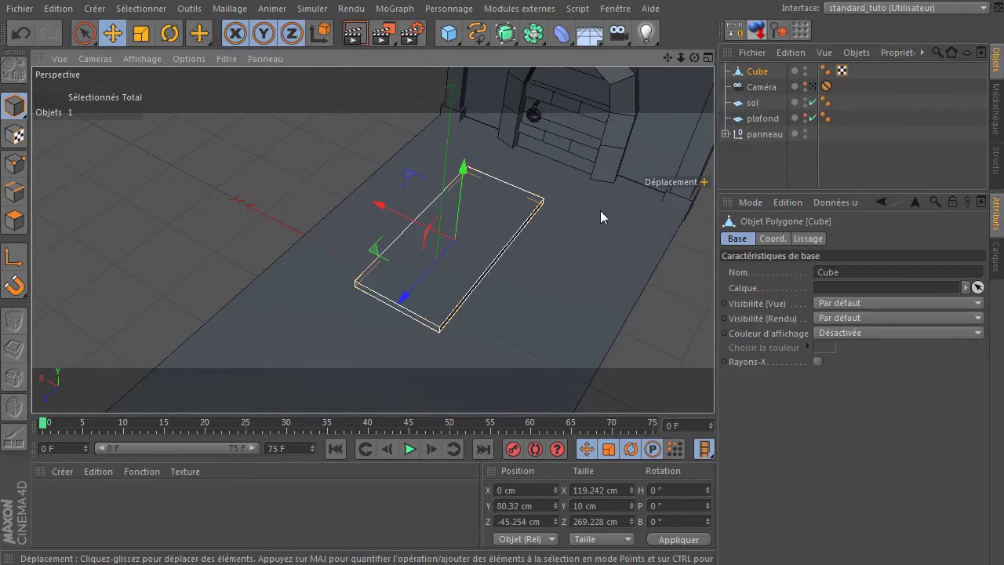
Cut the tabletop lengthwise with three Knife loop cuts (Boucle mode), dividing it into four planks of uneven width.
key(k)
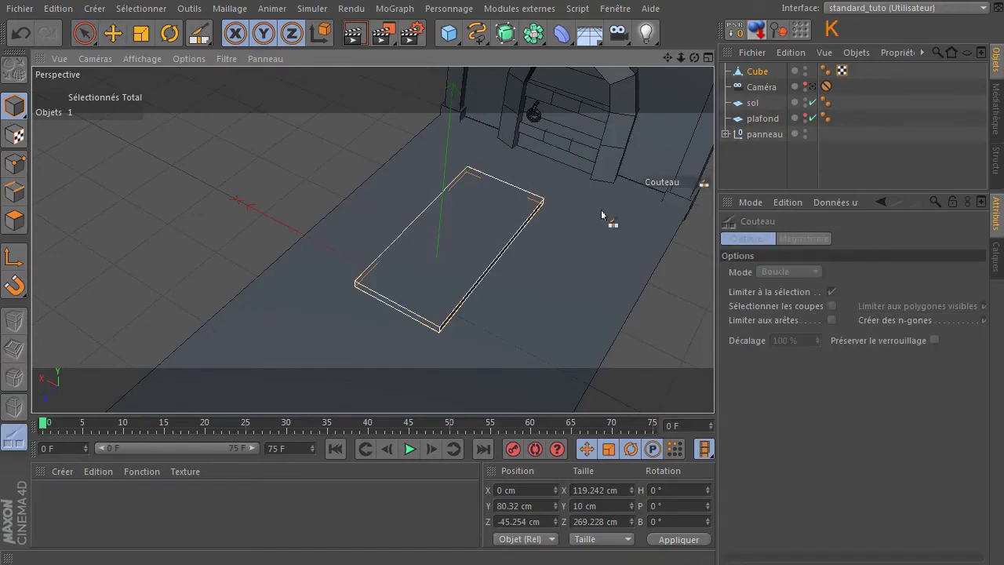
click(20, 225)
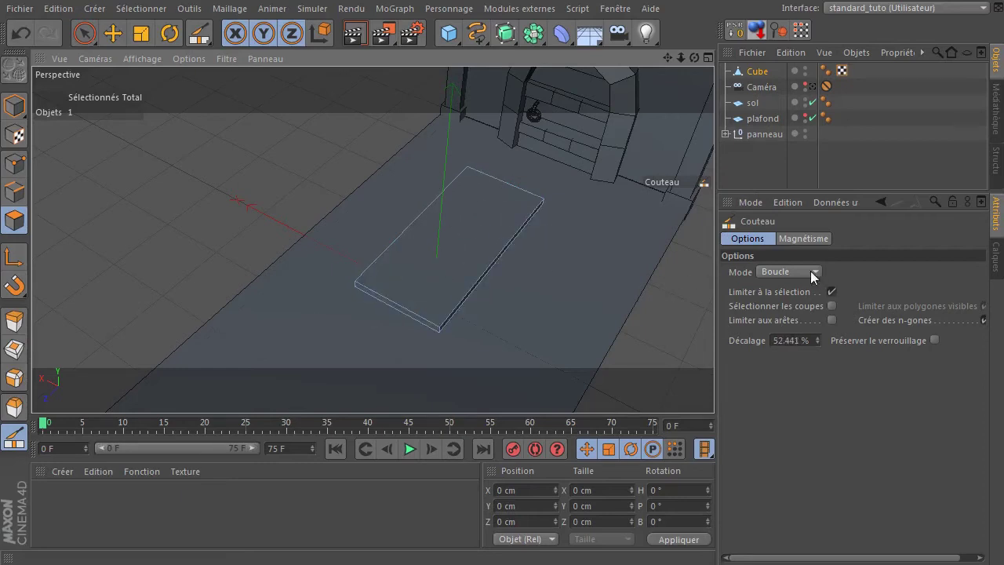
click(787, 271)
click(793, 335)
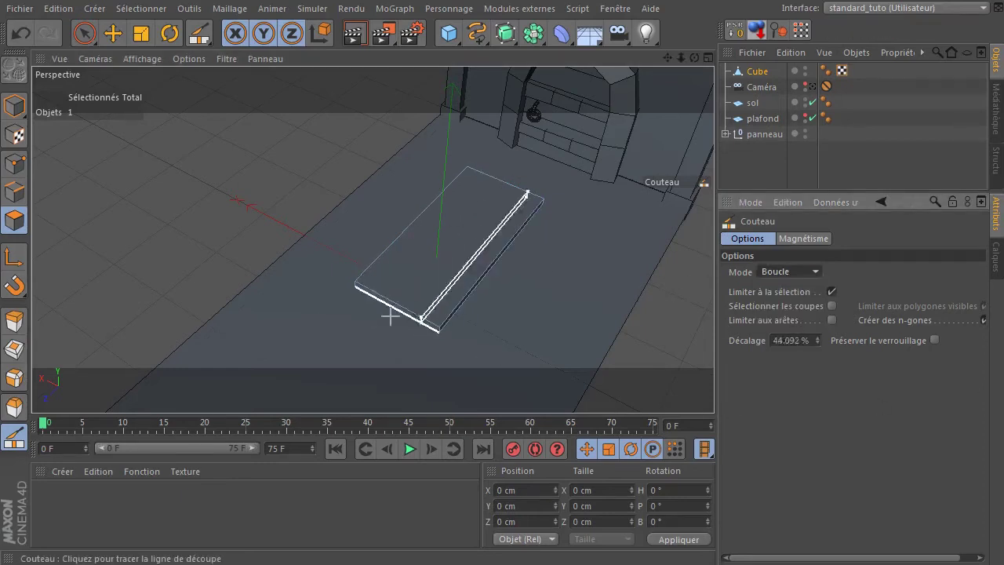
scroll(324, 312, up, 2)
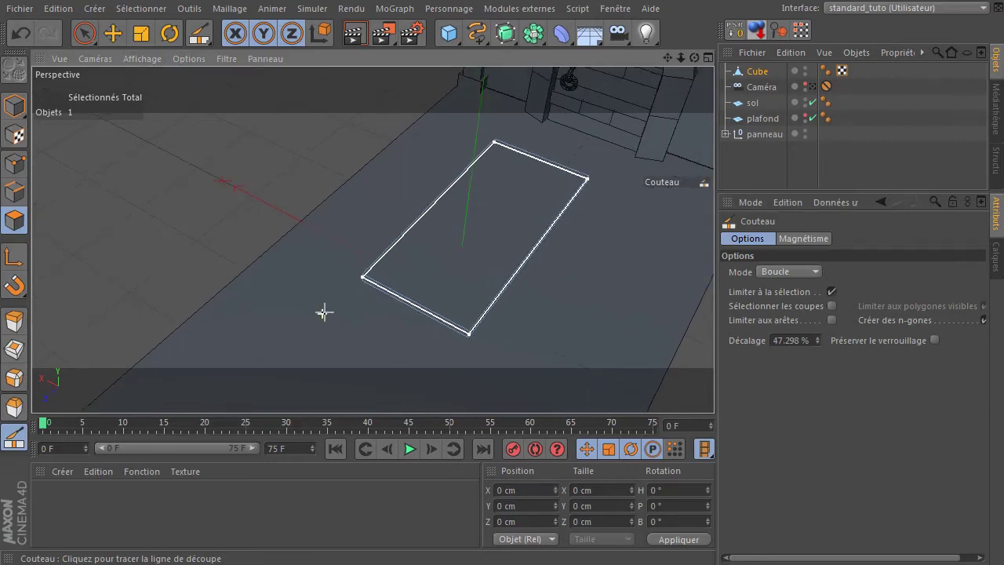
scroll(324, 312, up, 2)
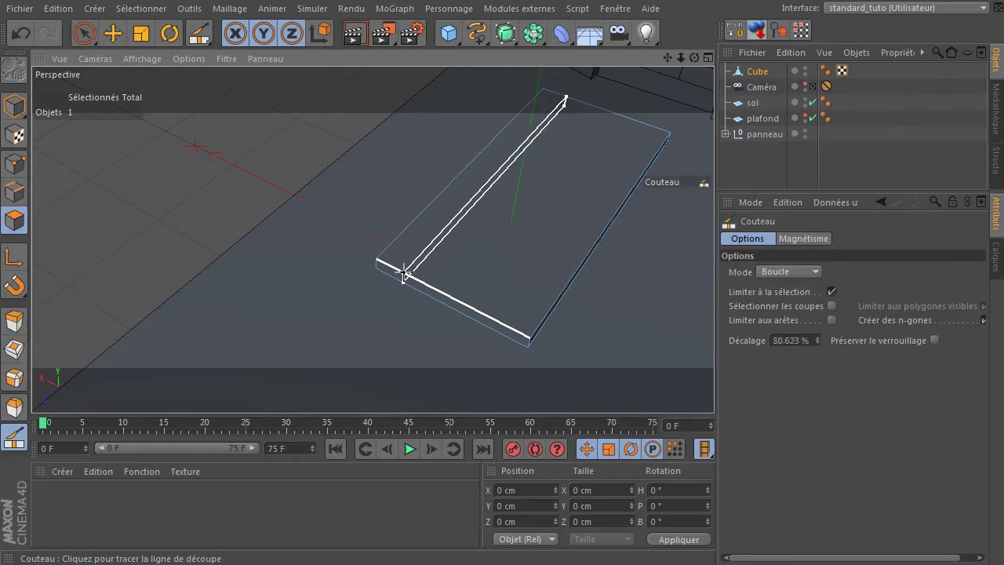
click(405, 274)
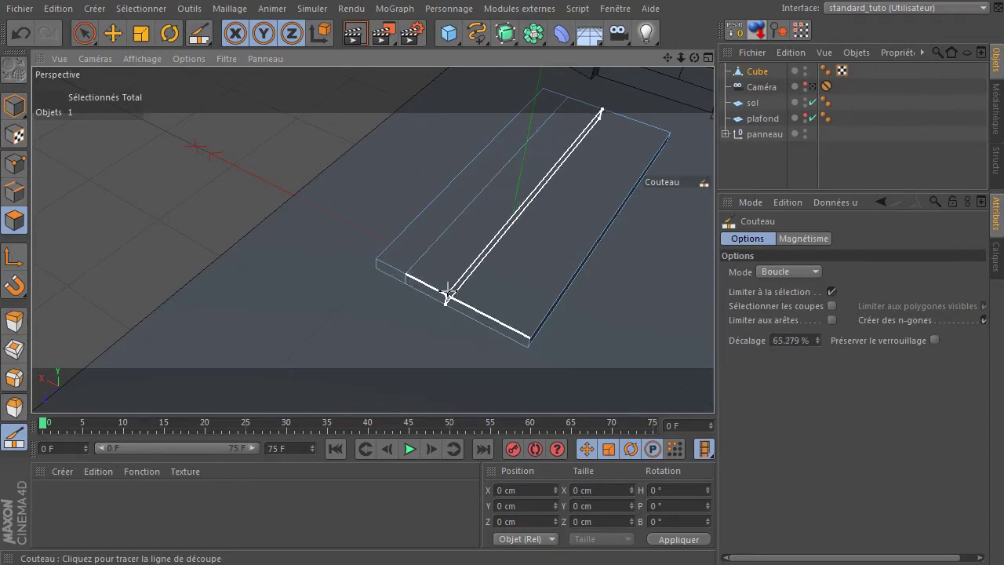
click(444, 290)
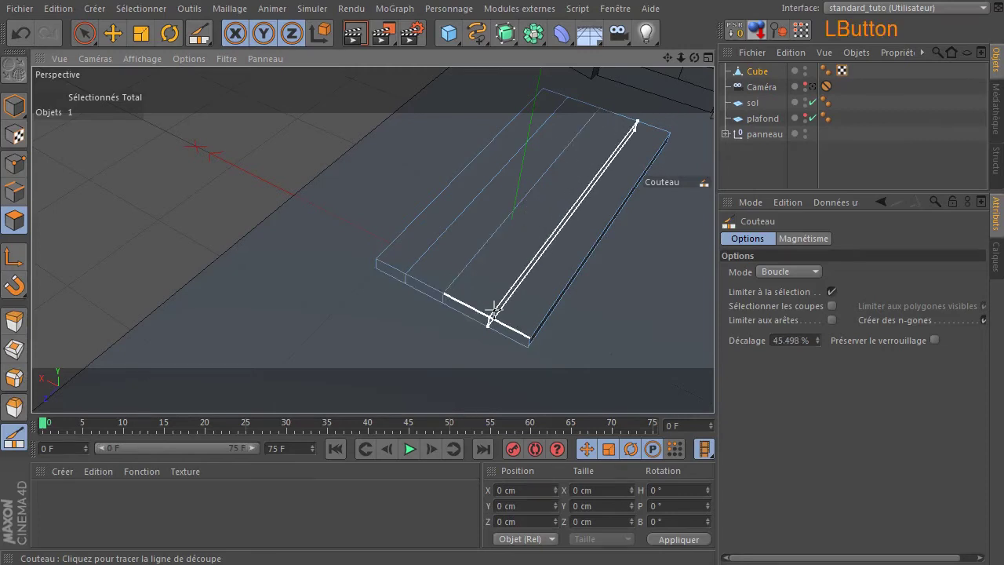
click(486, 314)
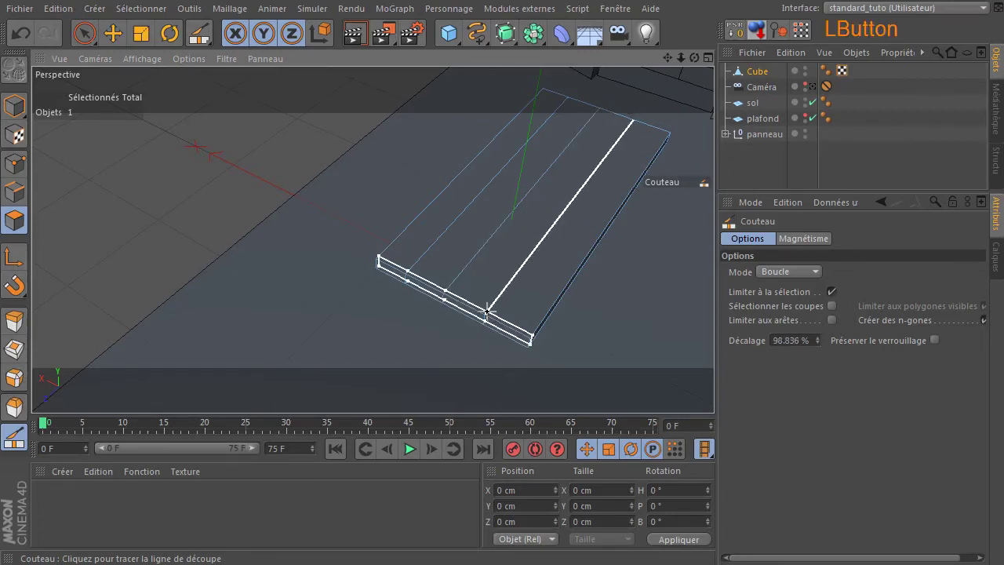
Activate the selection brush and check the staggered plank ends of the table in the reference image.
click(84, 36)
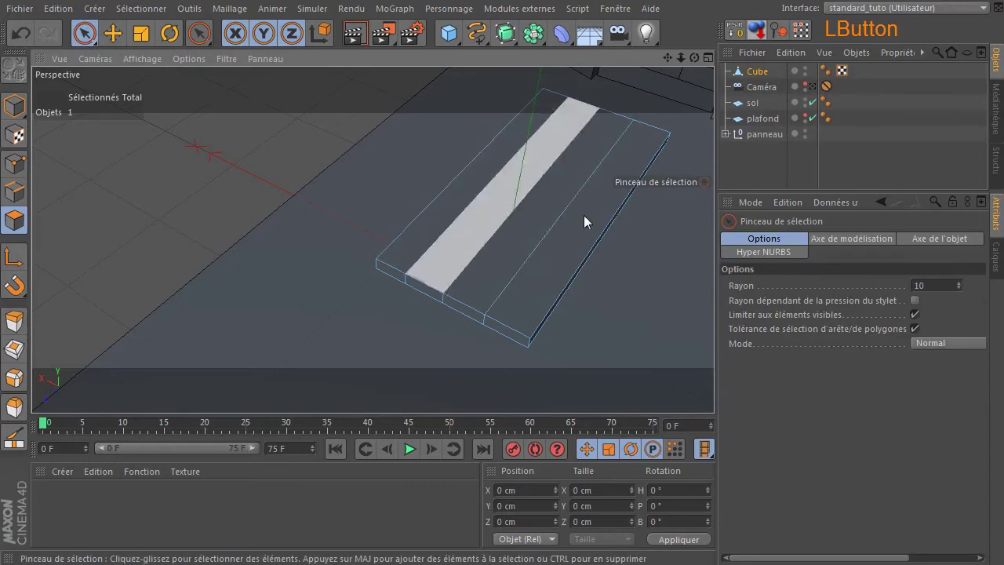
drag(1003, 69, 639, 41)
drag(598, 454, 599, 353)
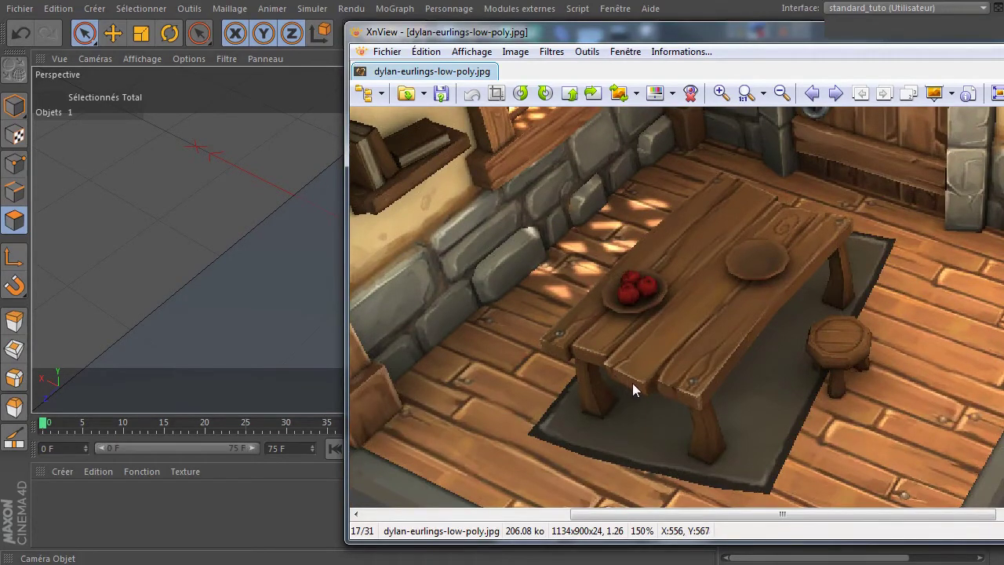
drag(717, 33, 1003, 86)
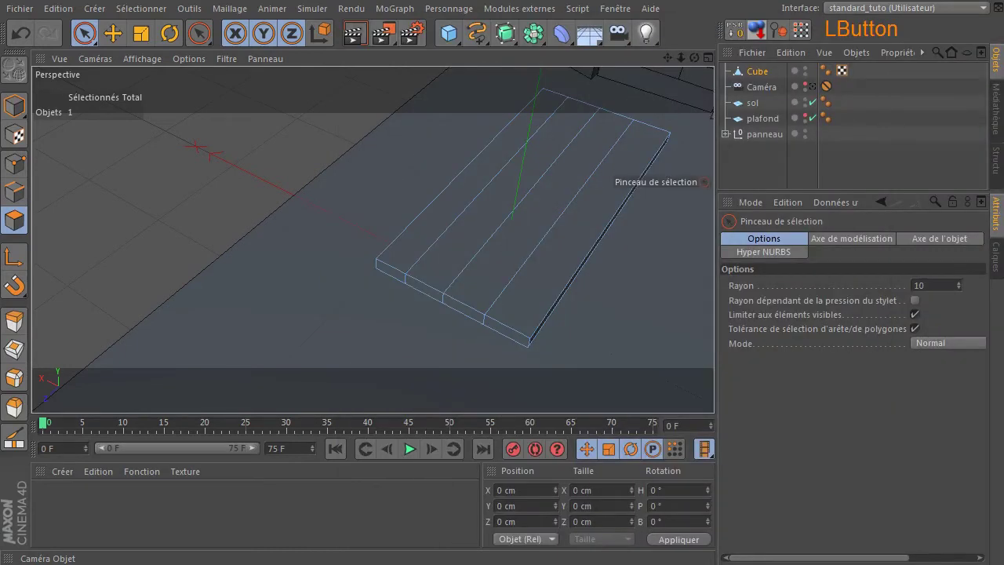
Slide the vertical plank-joint edges along X at the tabletop's -Z end, the outer two to about -30.4 and 30.5 cm.
click(15, 191)
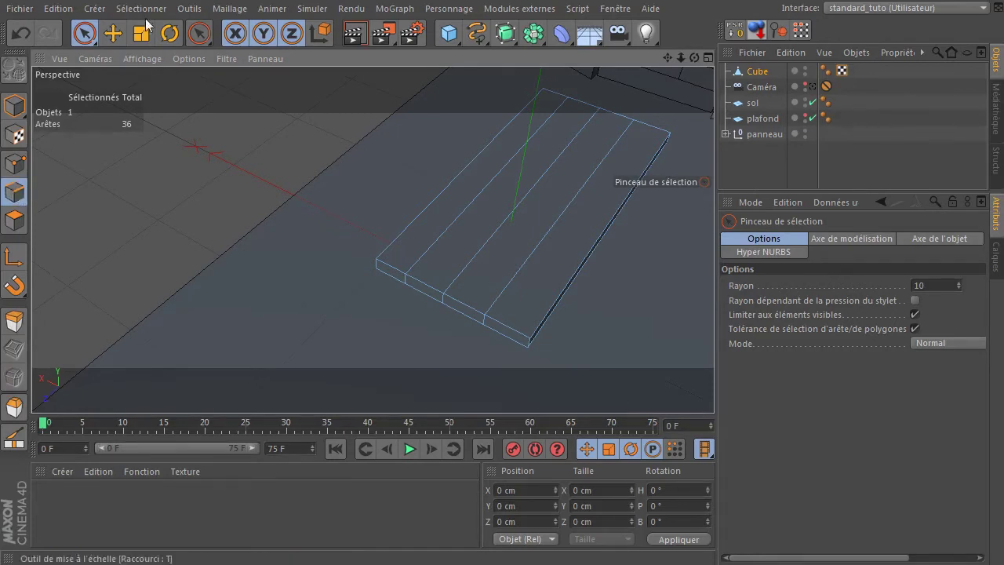
click(85, 33)
click(514, 333)
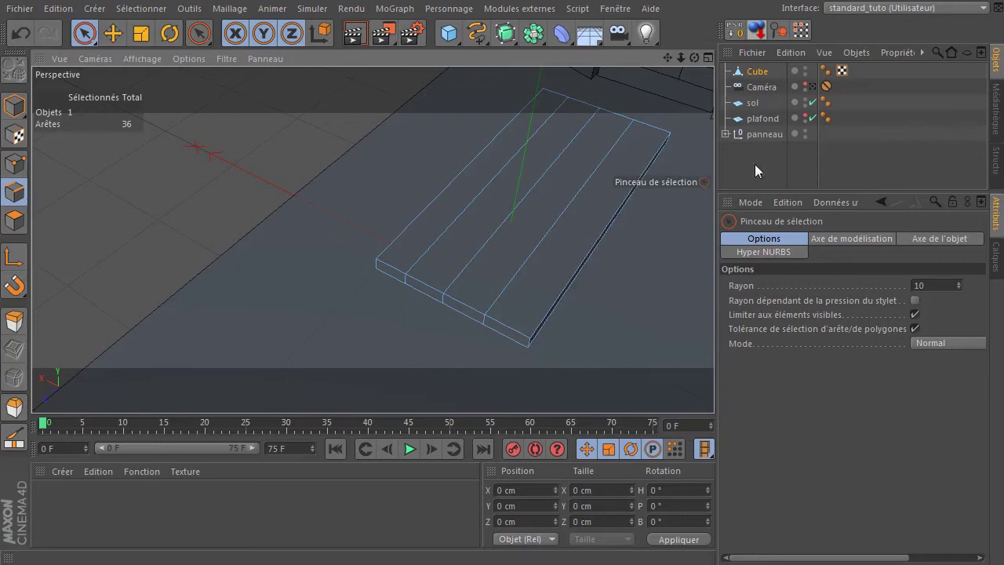
drag(695, 58, 537, 194)
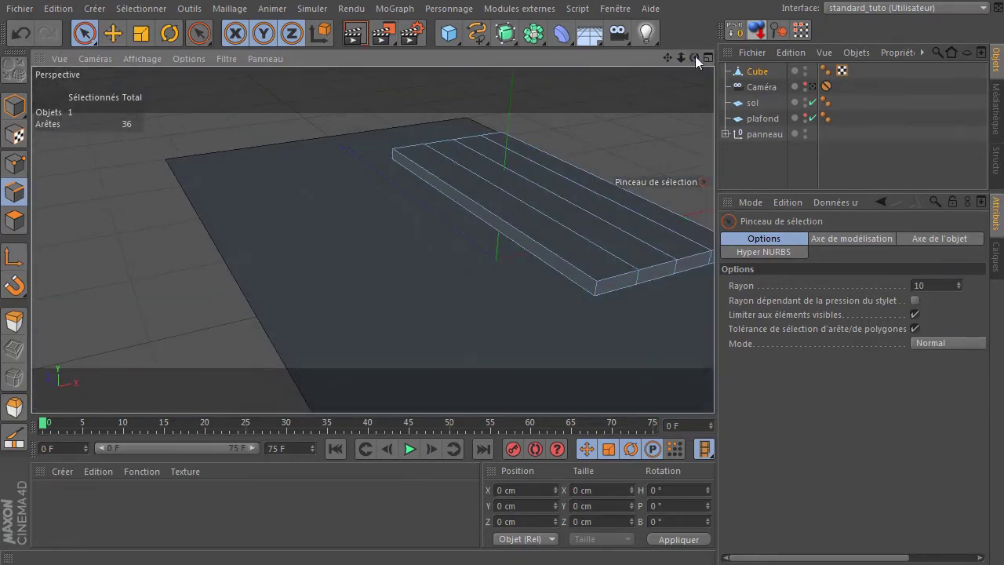
drag(681, 57, 365, 235)
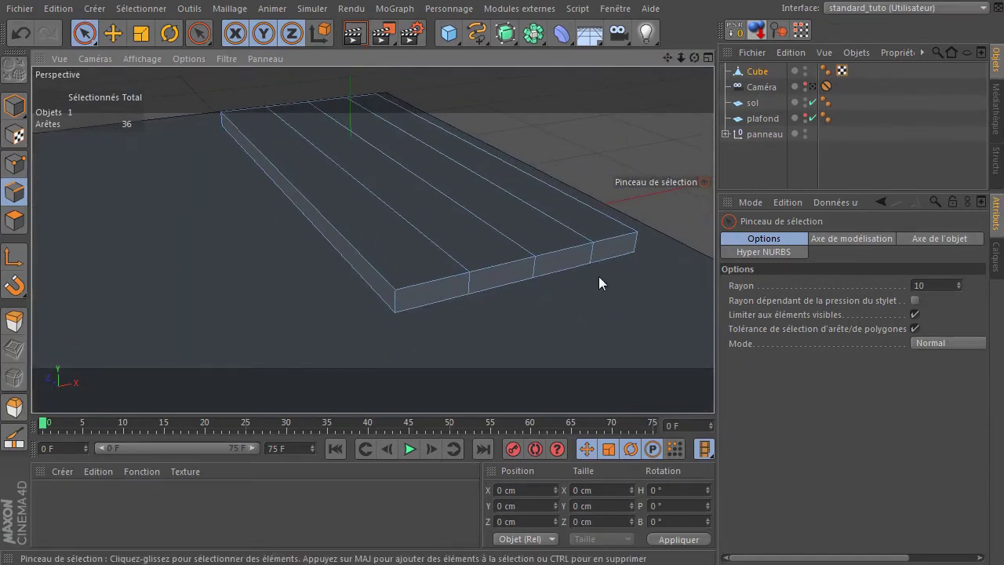
mouse_move(467, 284)
mouse_down()
mouse_move(521, 282)
mouse_move(540, 271)
mouse_move(531, 272)
mouse_up()
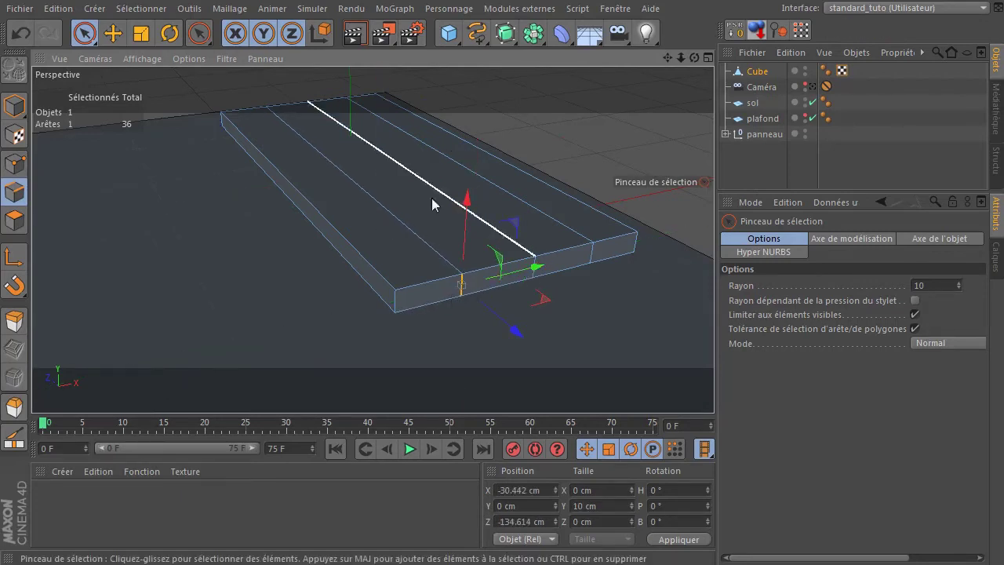
click(591, 252)
drag(653, 240, 652, 248)
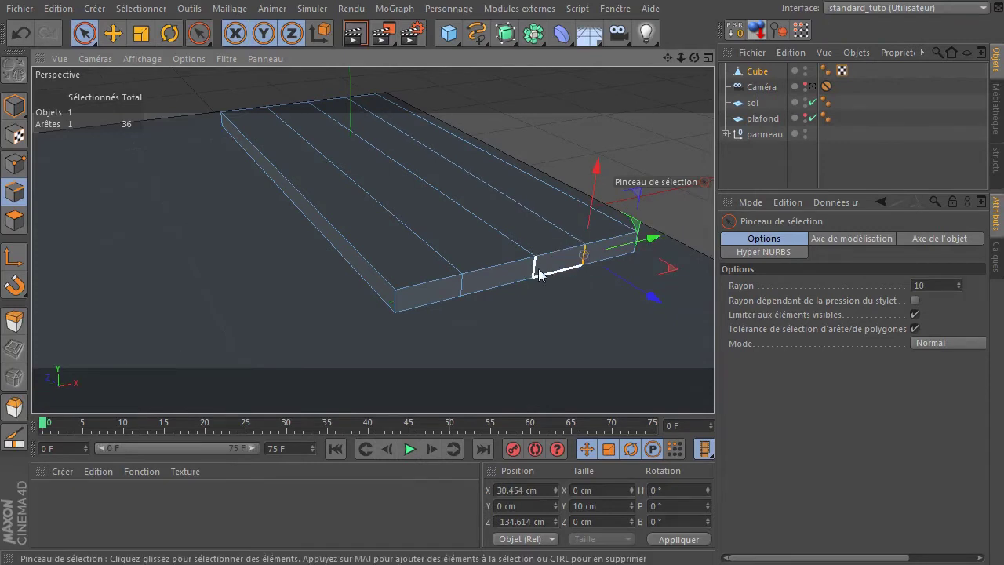
click(537, 267)
drag(589, 254, 586, 256)
click(579, 161)
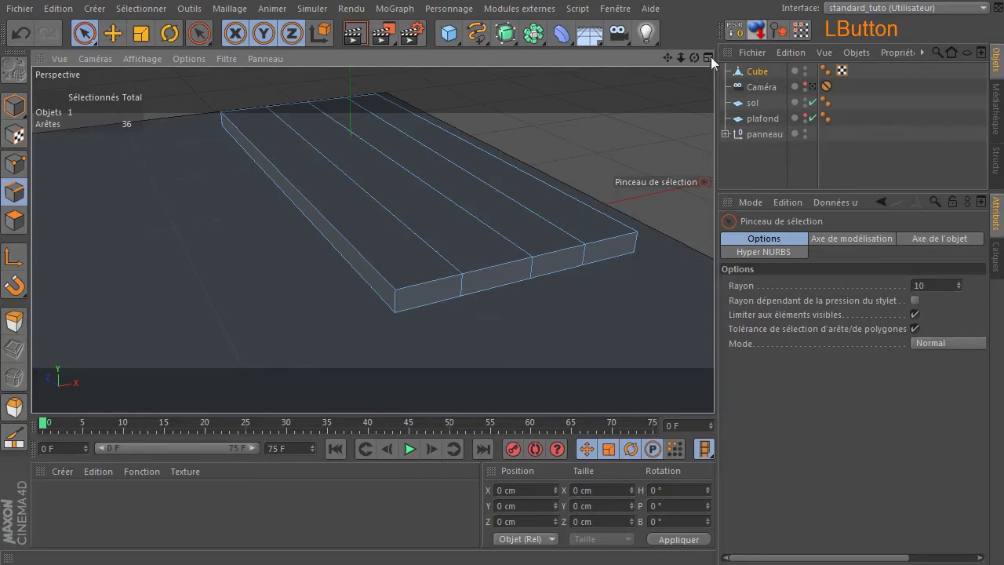
Slide the middle and -X side vertical joint edges slightly toward -X at the tabletop's +Z end to skew the planks.
drag(694, 57, 894, 55)
alt+drag(382, 167, 392, 153)
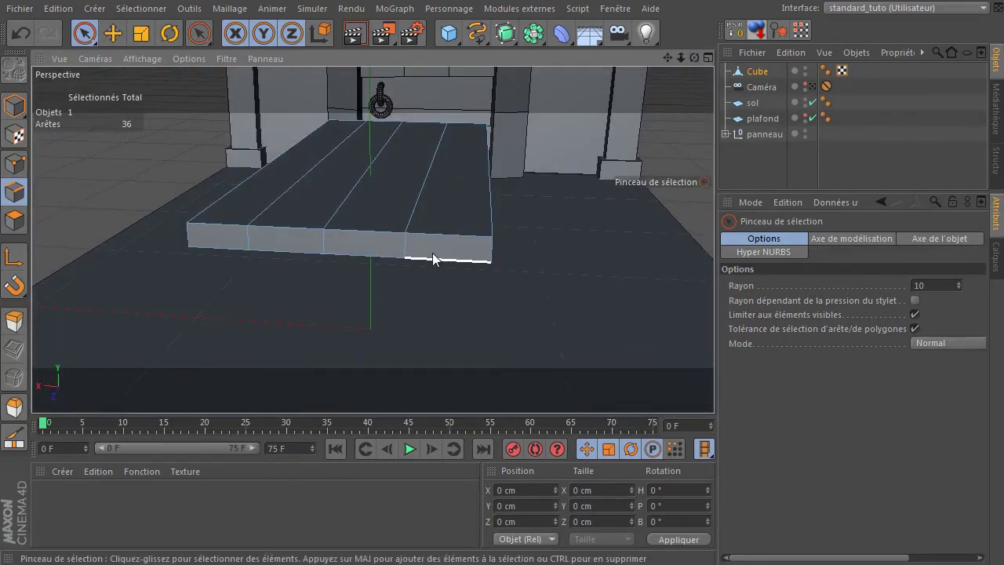
click(405, 247)
drag(473, 253, 482, 251)
click(328, 241)
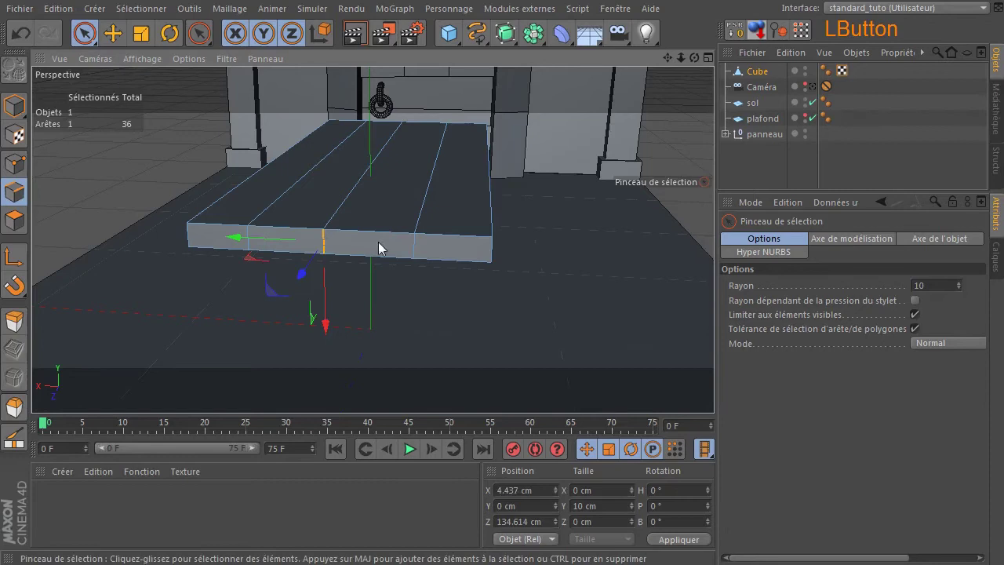
drag(270, 240, 280, 241)
drag(146, 206, 253, 237)
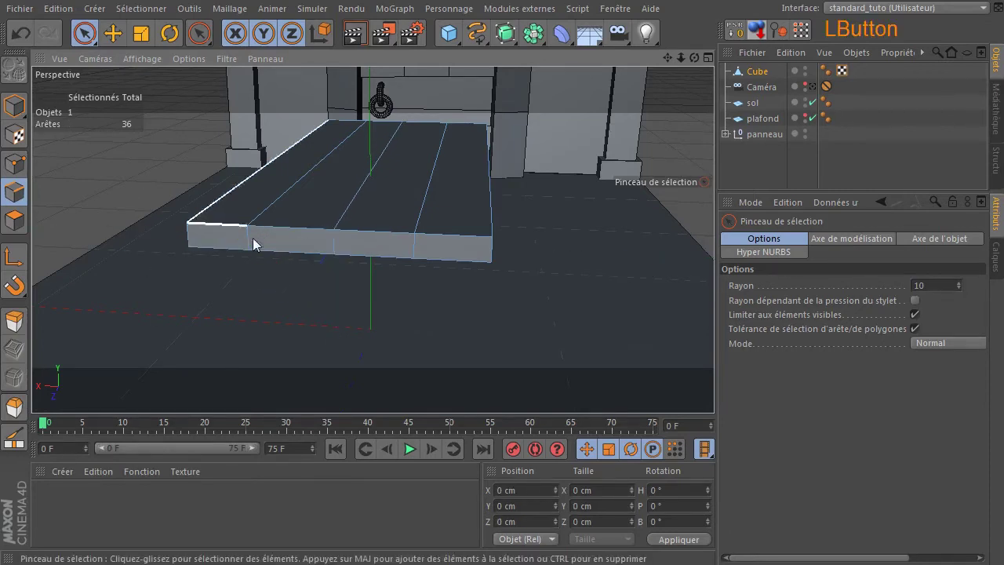
Extrude the +Z end face of the outermost +X plank by about 6.7 cm.
drag(695, 58, 619, 117)
alt+drag(142, 278, 134, 287)
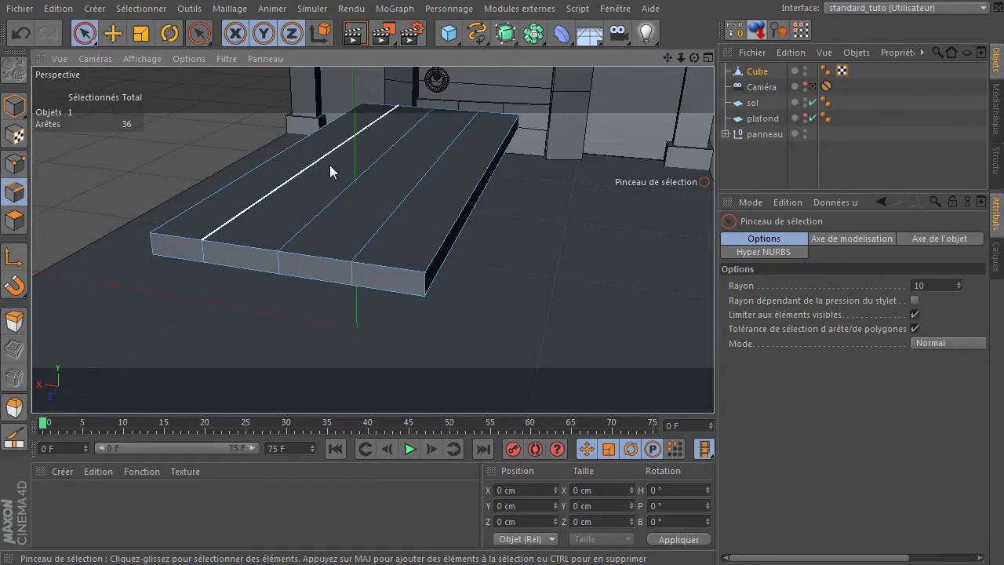
click(13, 222)
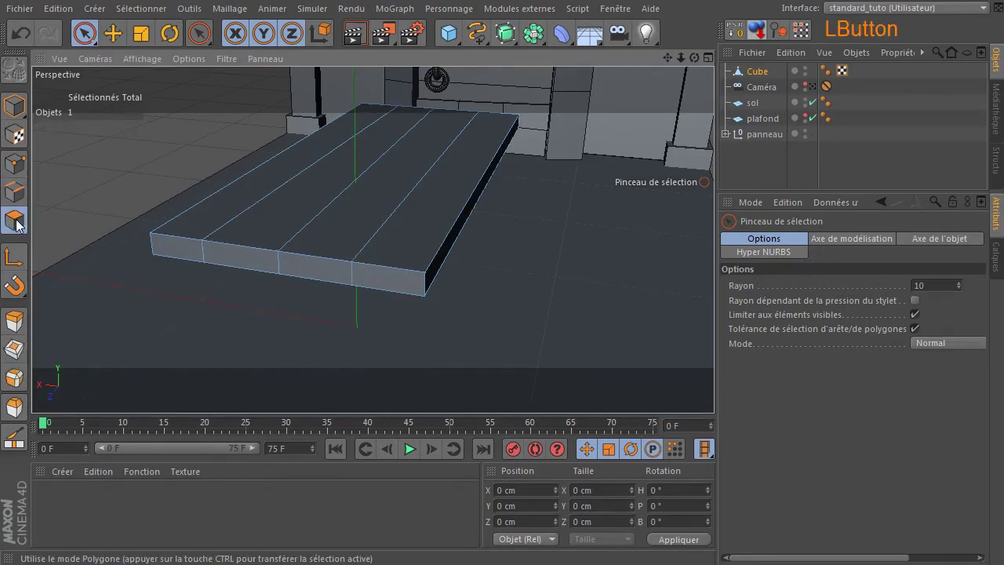
click(164, 248)
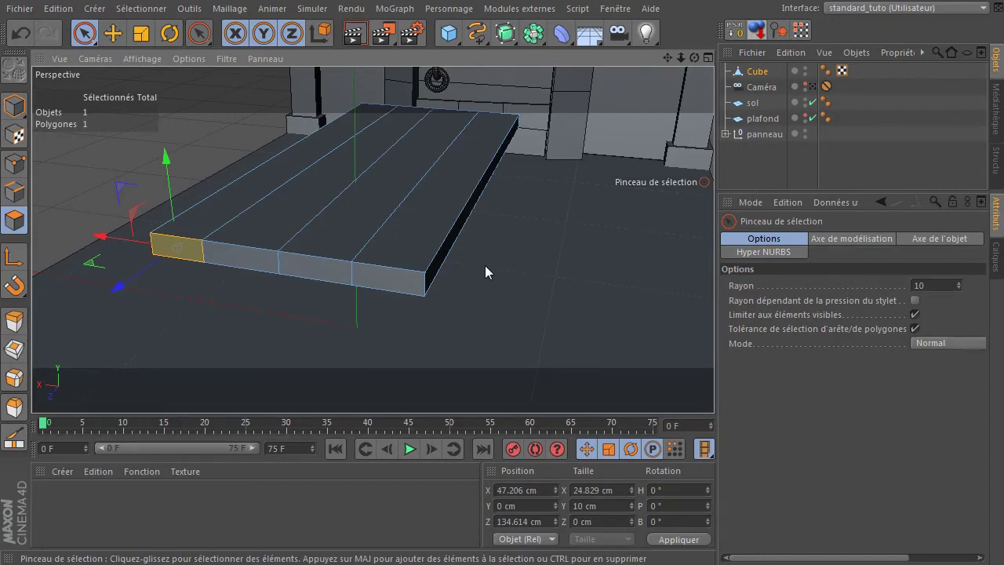
key(d)
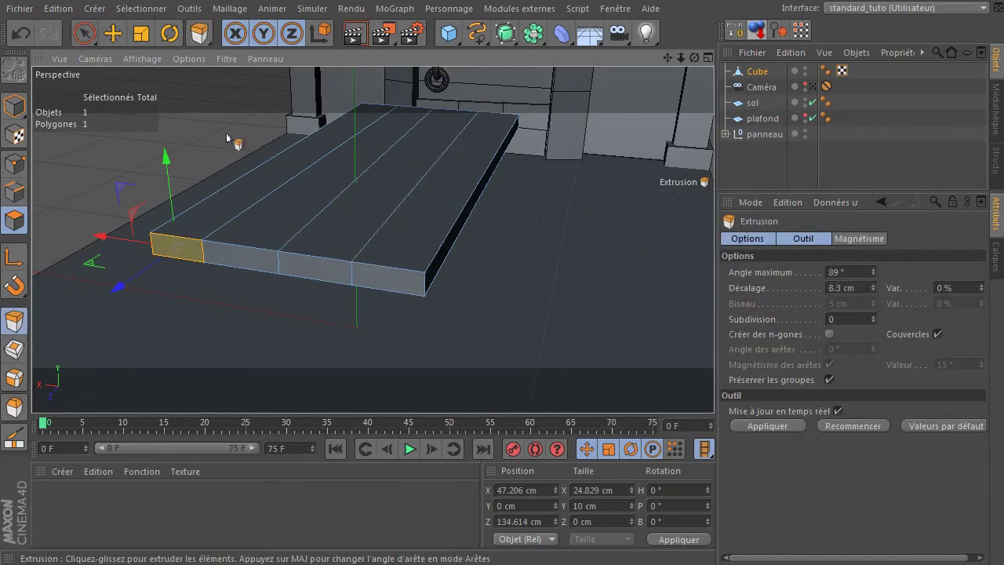
drag(218, 132, 271, 133)
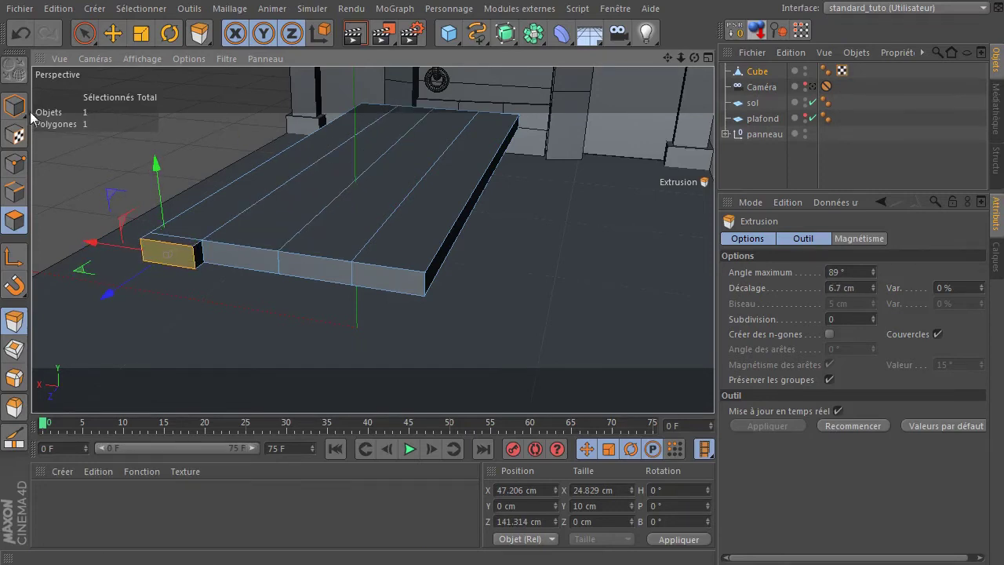
Extrude the +Z end face of the third plank from the +X side about 8.5 cm, and delete the Cube's Phong tag.
click(84, 33)
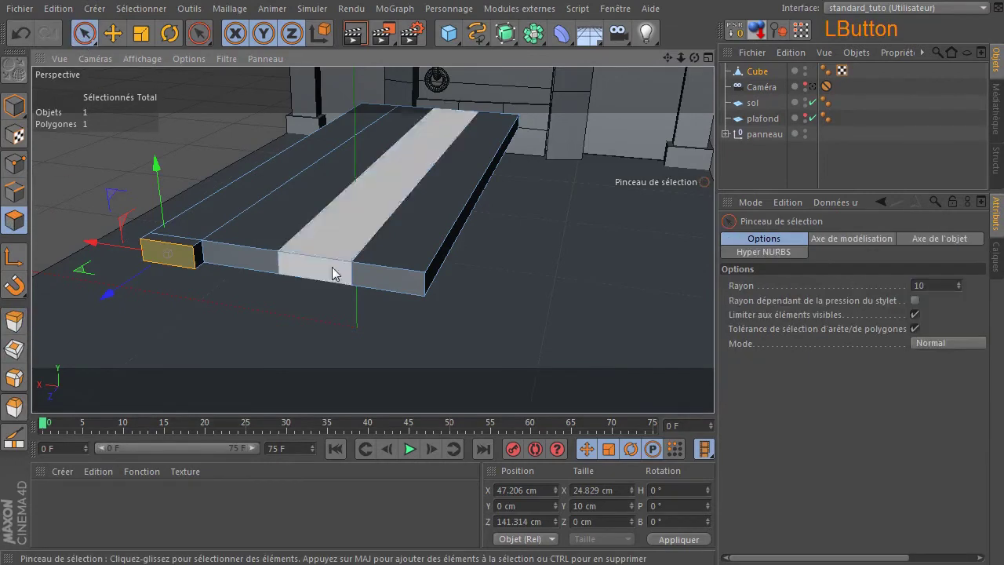
click(303, 269)
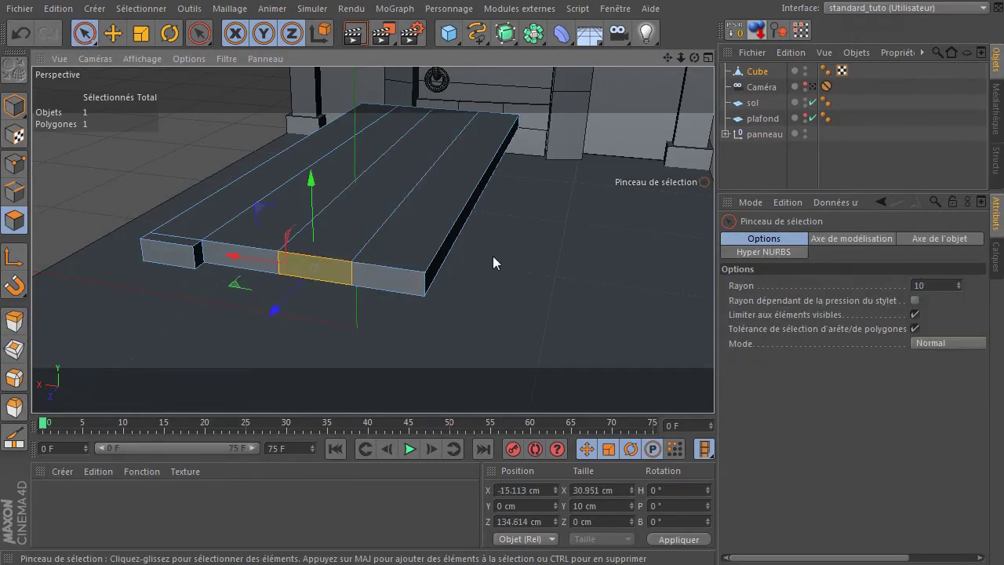
key(d)
drag(494, 252, 517, 253)
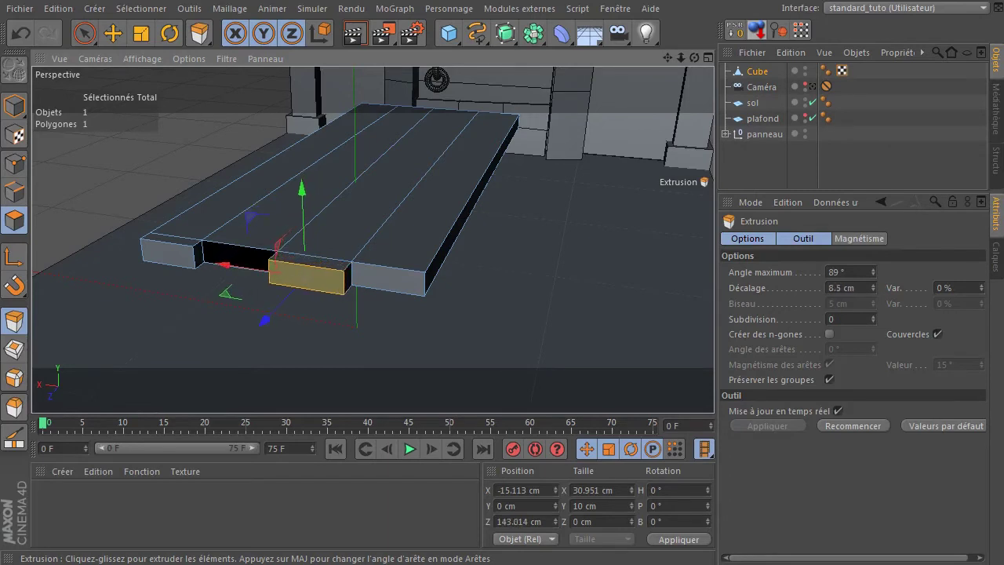
click(830, 71)
key(Delete)
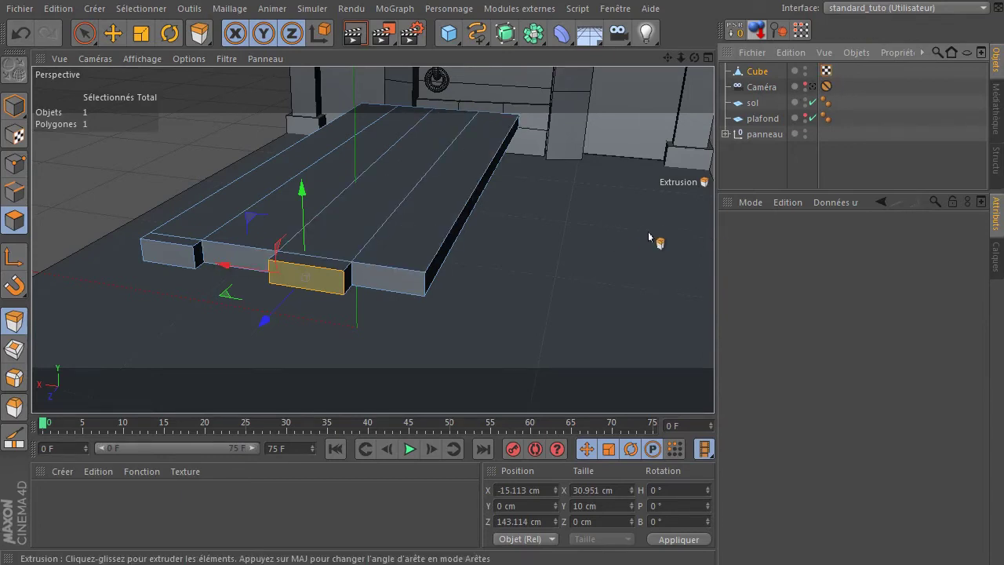
Extrude the -Z end face of the outermost -X plank by about 3.9 cm.
drag(688, 58, 648, 85)
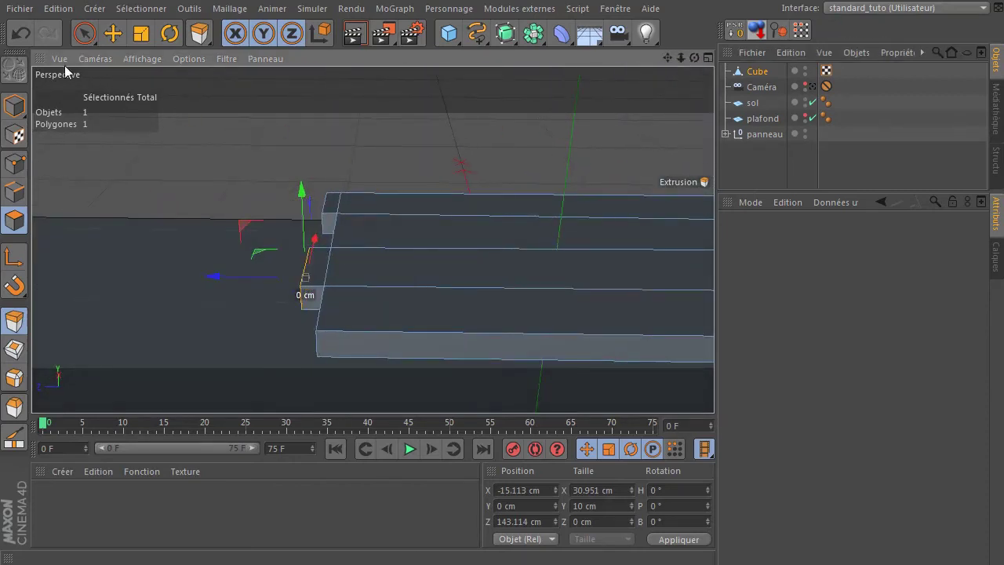
click(84, 33)
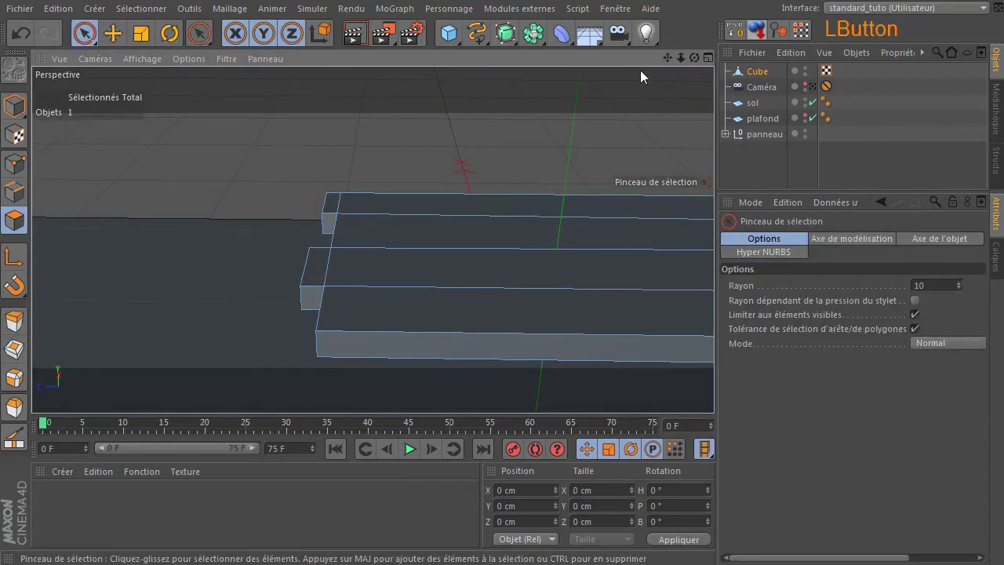
drag(669, 58, 373, 239)
drag(679, 59, 373, 239)
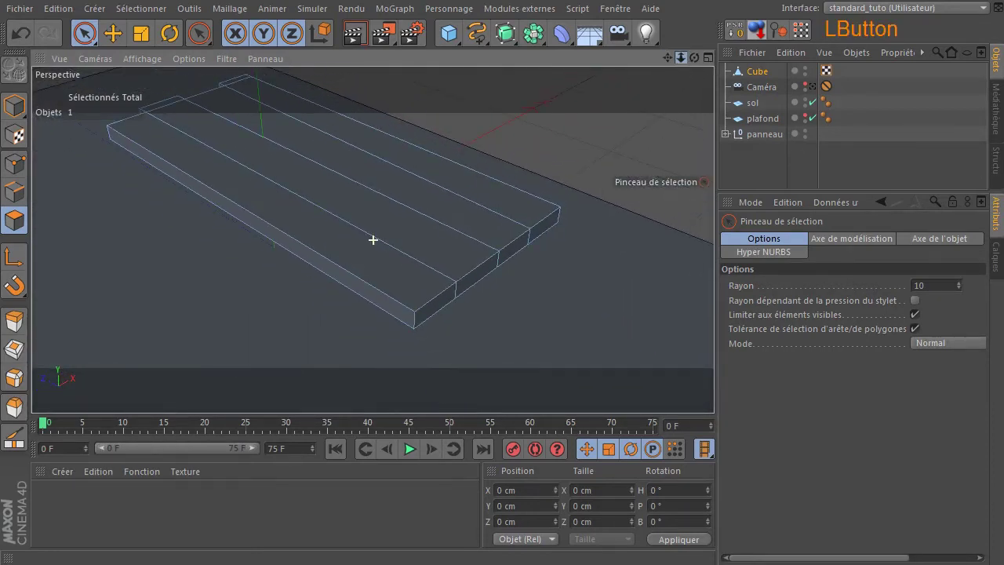
click(436, 317)
key(d)
drag(614, 166, 645, 167)
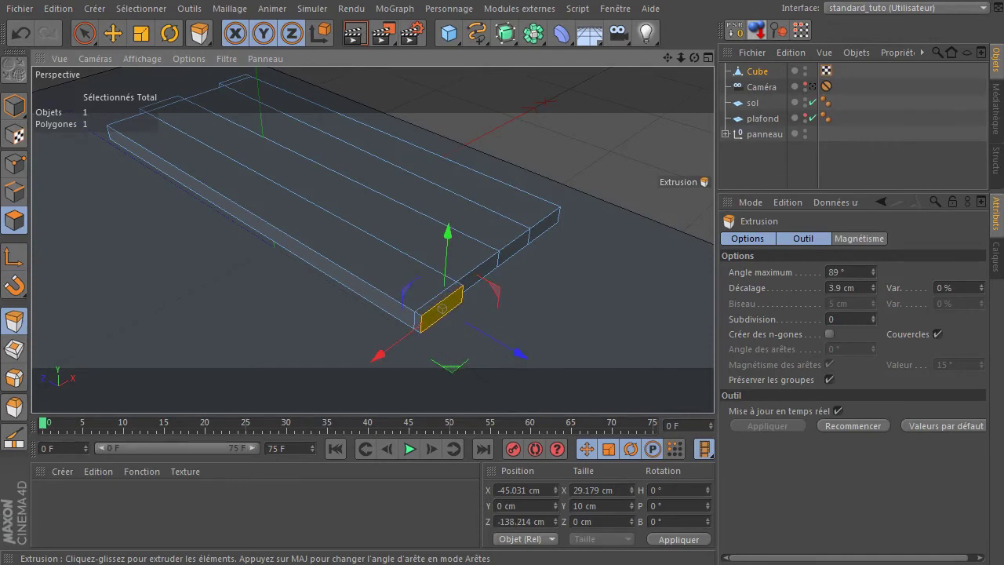
Extrude the -Z end face of the second plank from the +X side by about 4.5 cm and clear the selection.
click(84, 34)
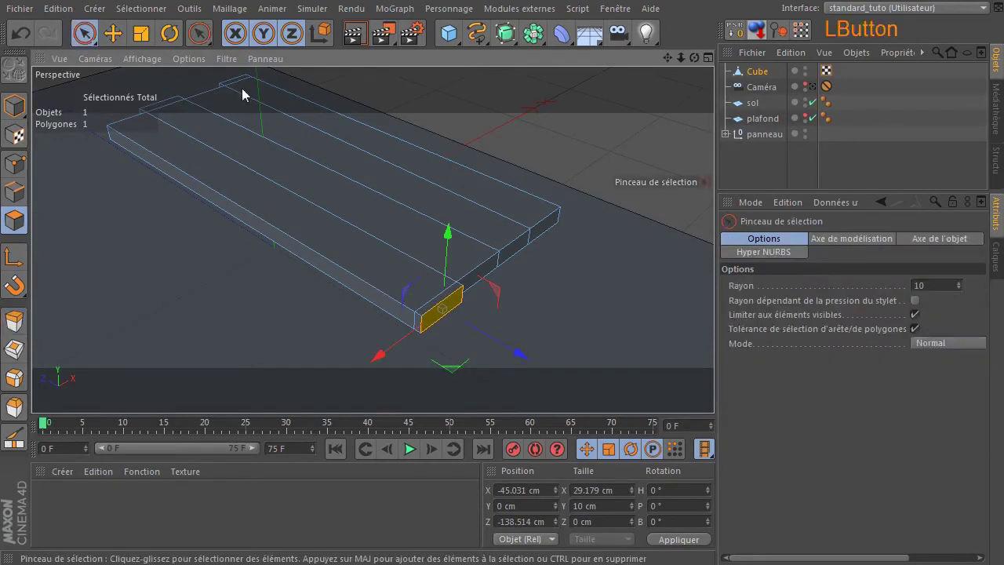
click(521, 257)
key(d)
click(635, 163)
drag(636, 163, 670, 163)
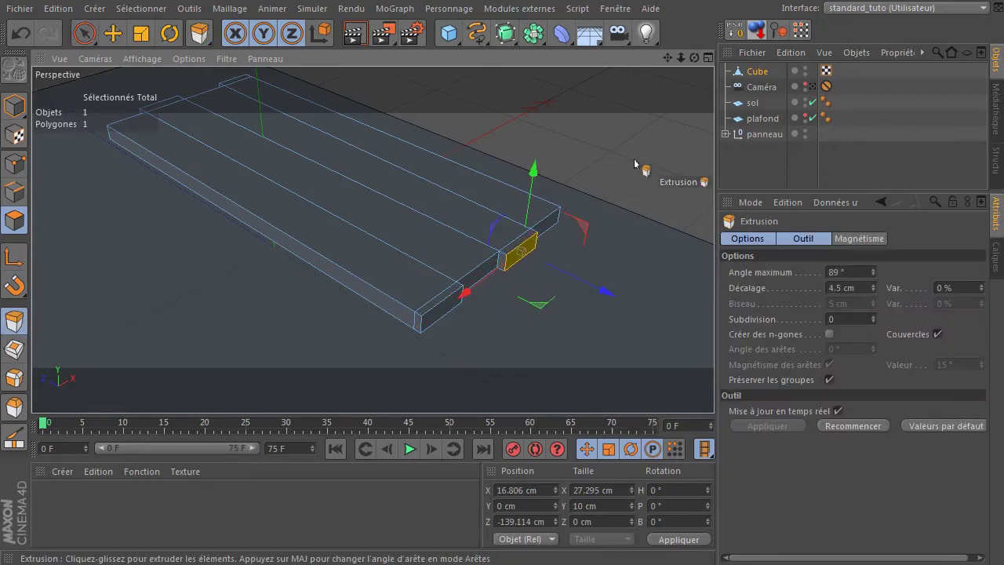
click(84, 33)
click(663, 109)
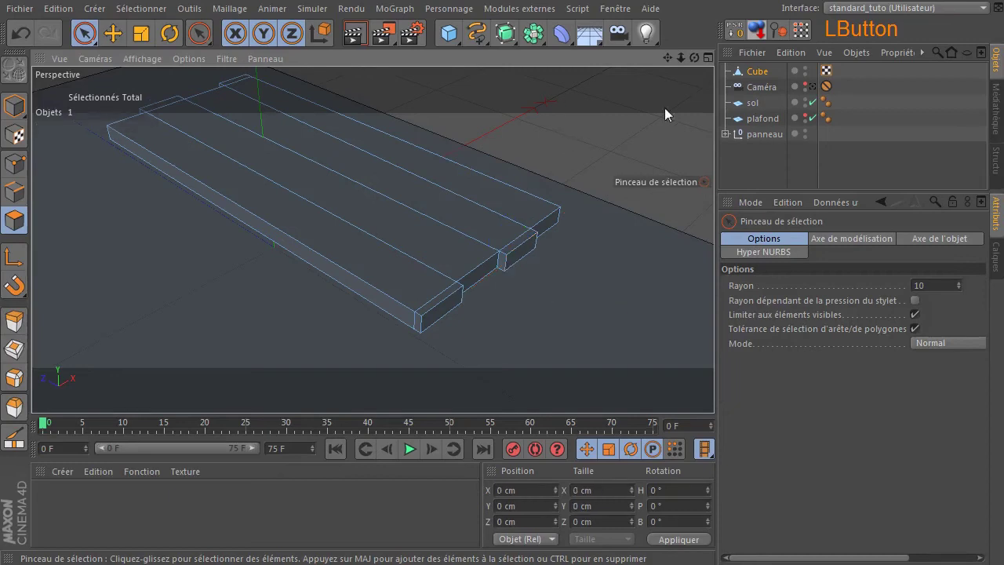
Push the vertical edge between the first and second planks at the +Z end inward to about 131.5 cm in Z.
drag(694, 57, 809, 61)
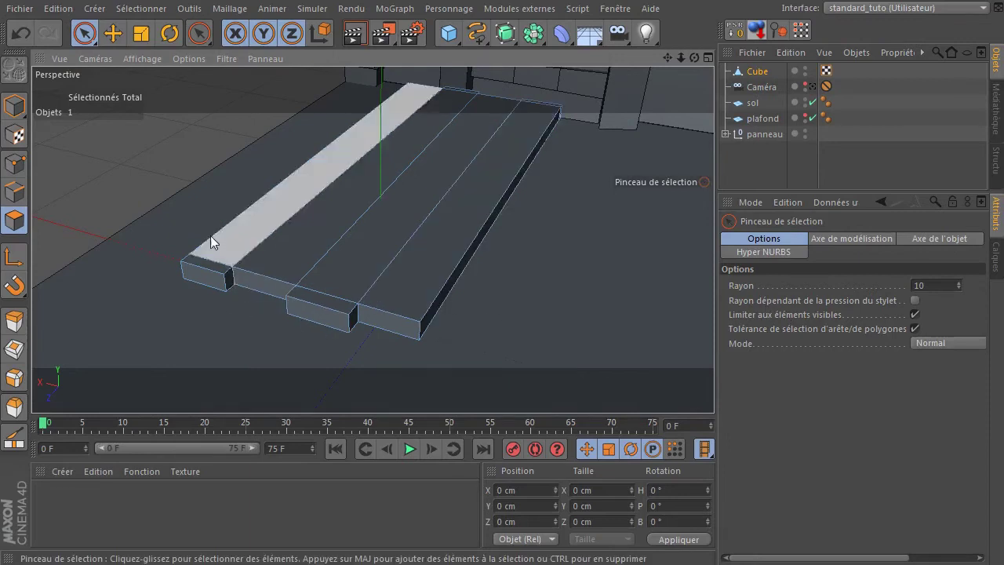
click(18, 193)
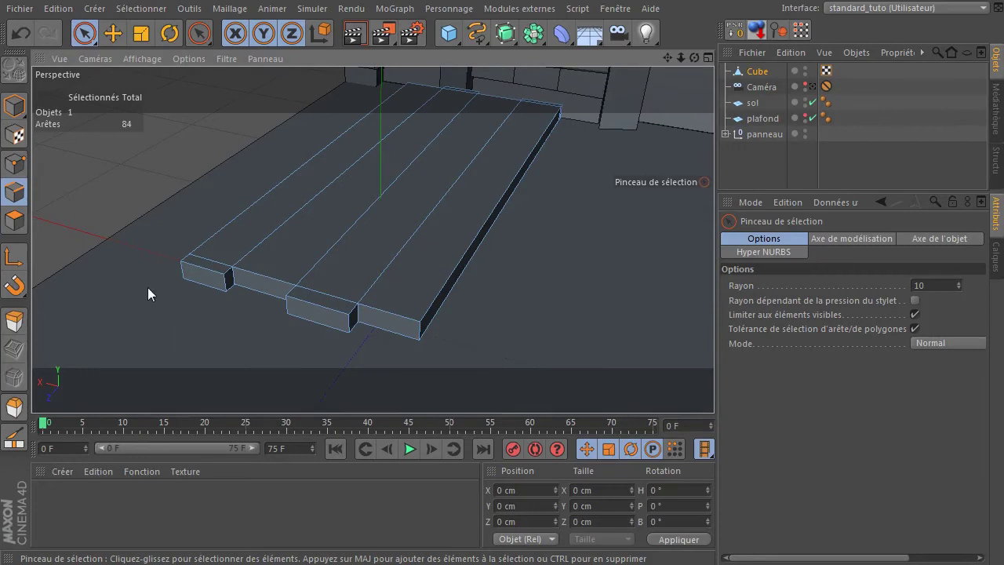
scroll(217, 288, up, 4)
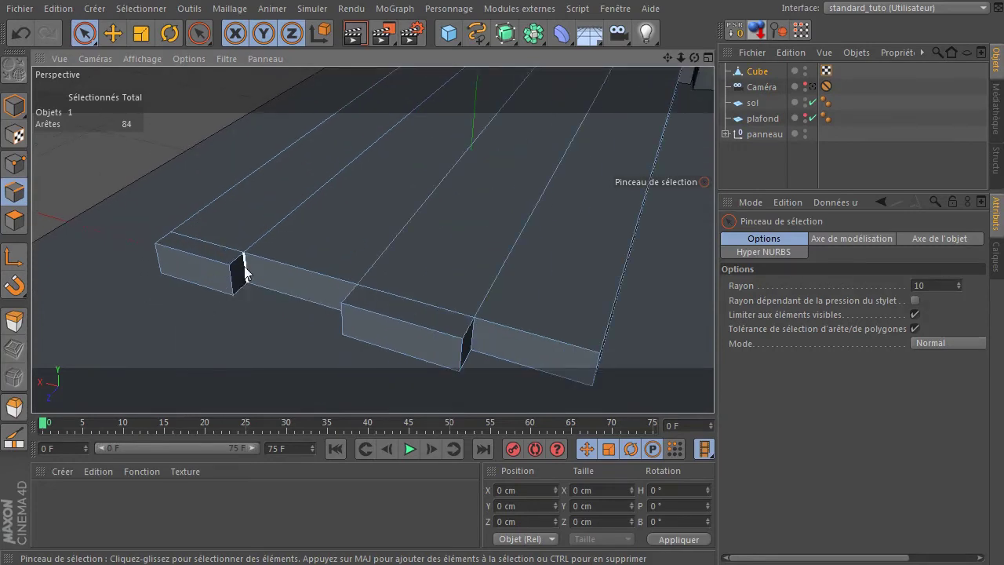
click(245, 271)
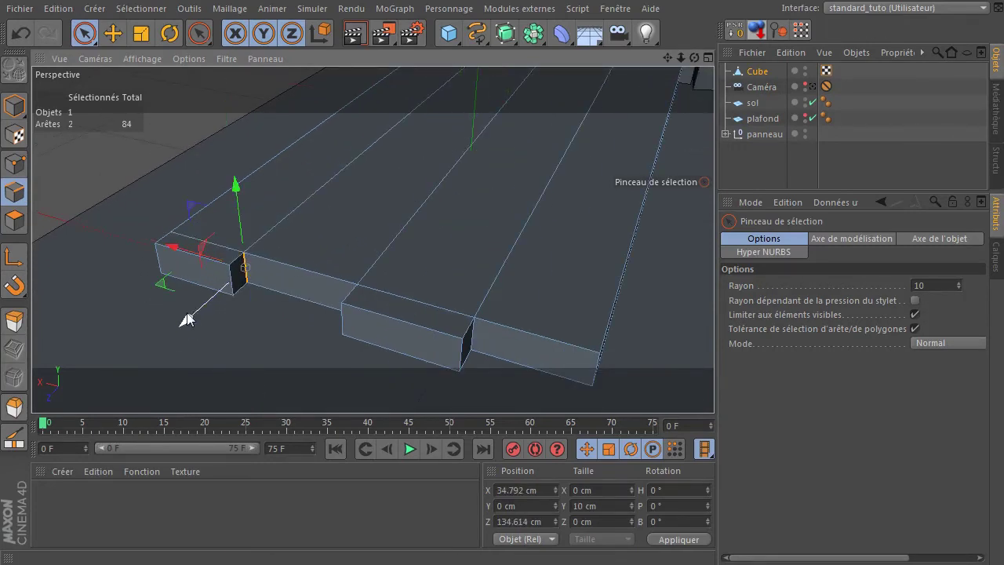
drag(189, 327, 200, 327)
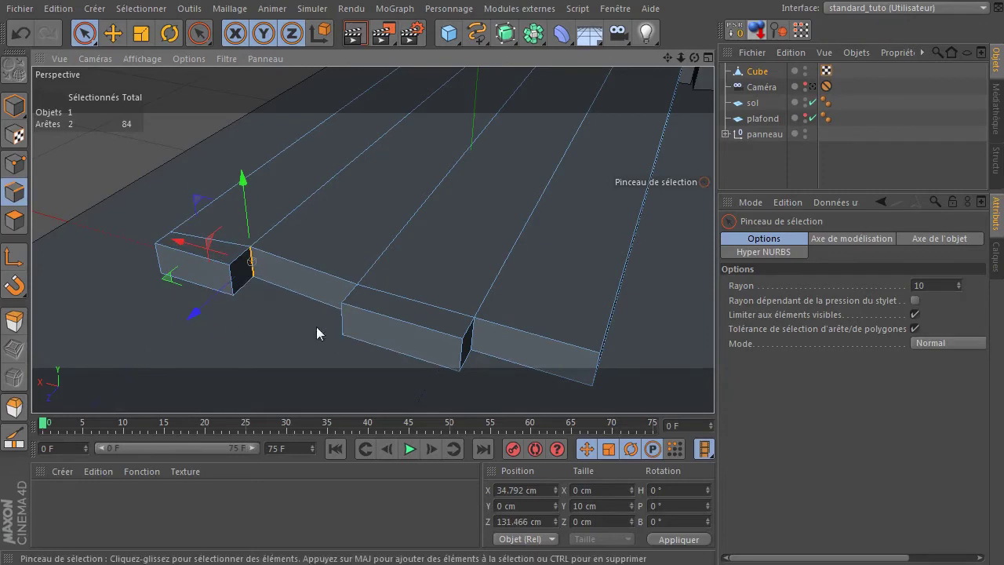
Push the vertical edge between the third and fourth planks at the +Z end slightly inward and clear the selection.
drag(687, 59, 650, 166)
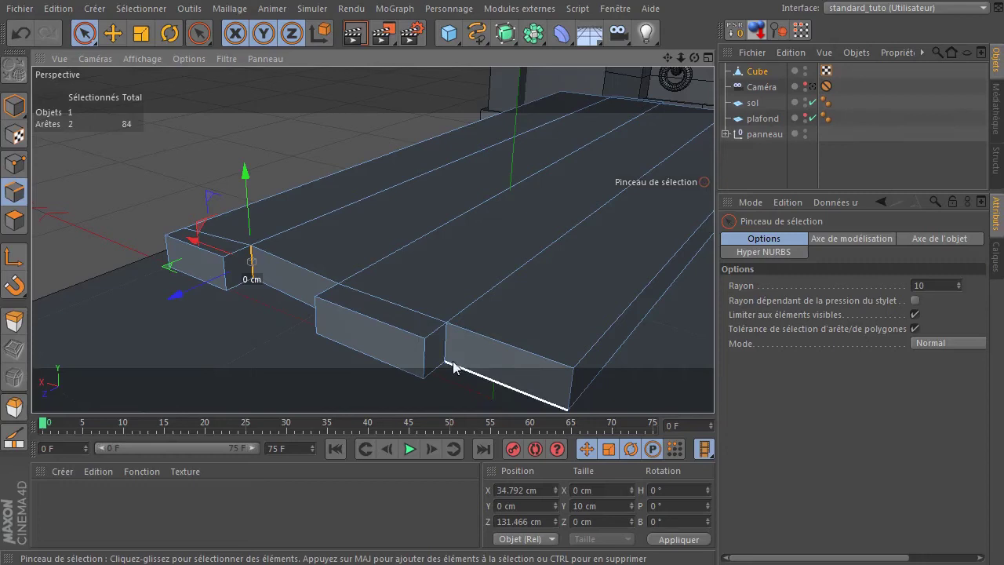
click(447, 337)
drag(392, 388, 397, 382)
drag(681, 60, 556, 96)
click(384, 121)
scroll(374, 203, down, 5)
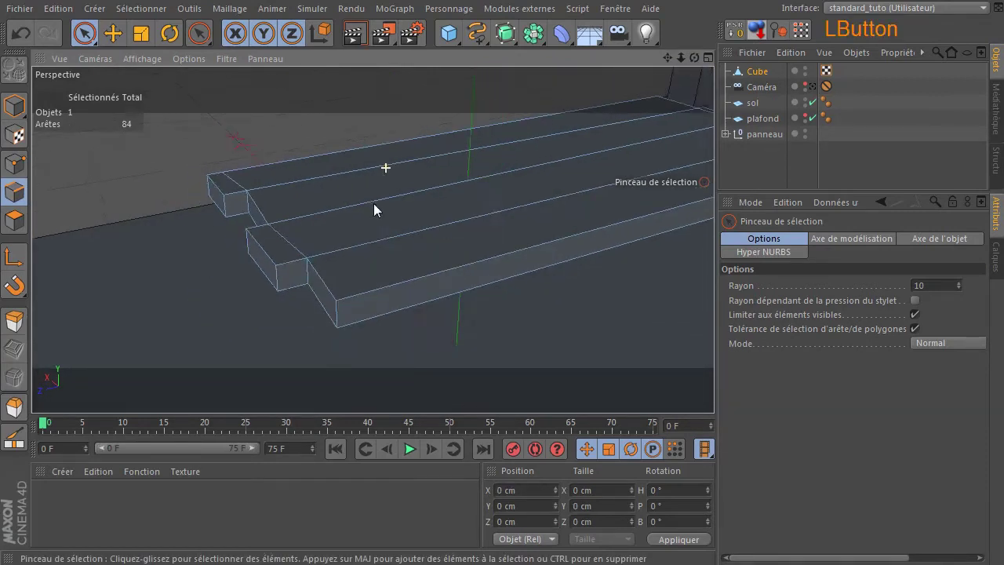
Pull the vertical edge between the two outermost +X planks at the -Z end outward to about -136 cm in Z.
drag(694, 58, 620, 55)
drag(504, 183, 610, 271)
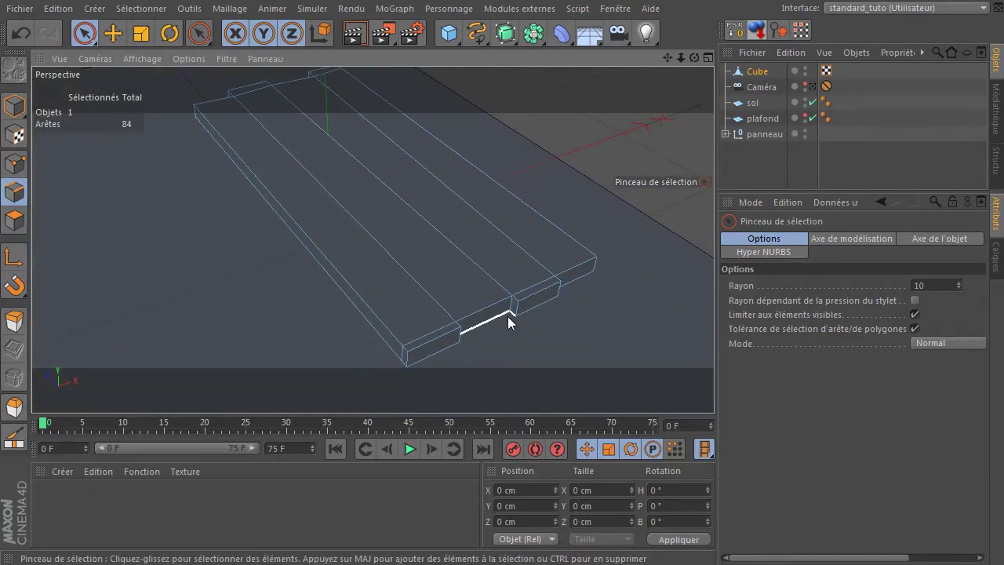
scroll(570, 291, up, 5)
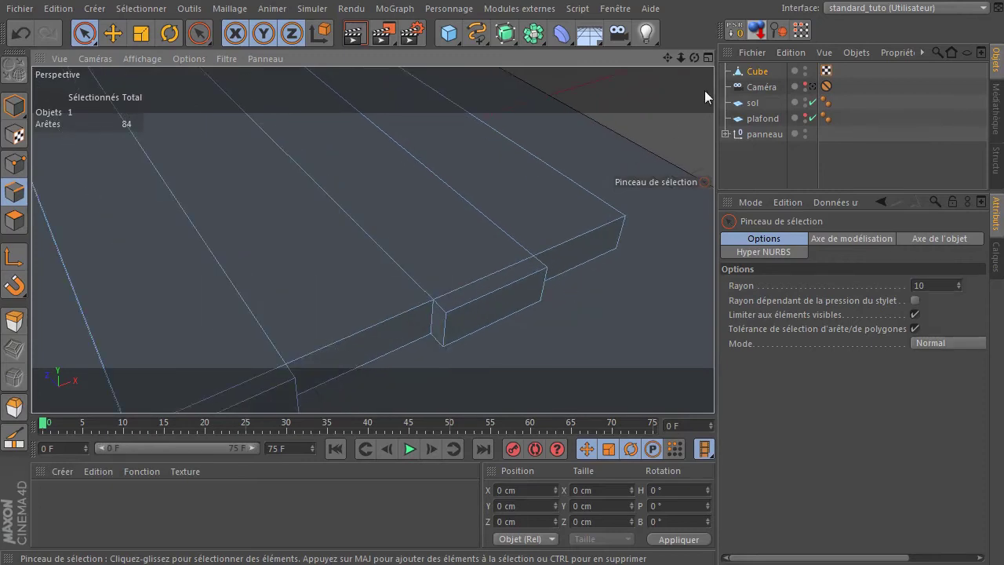
drag(693, 57, 295, 235)
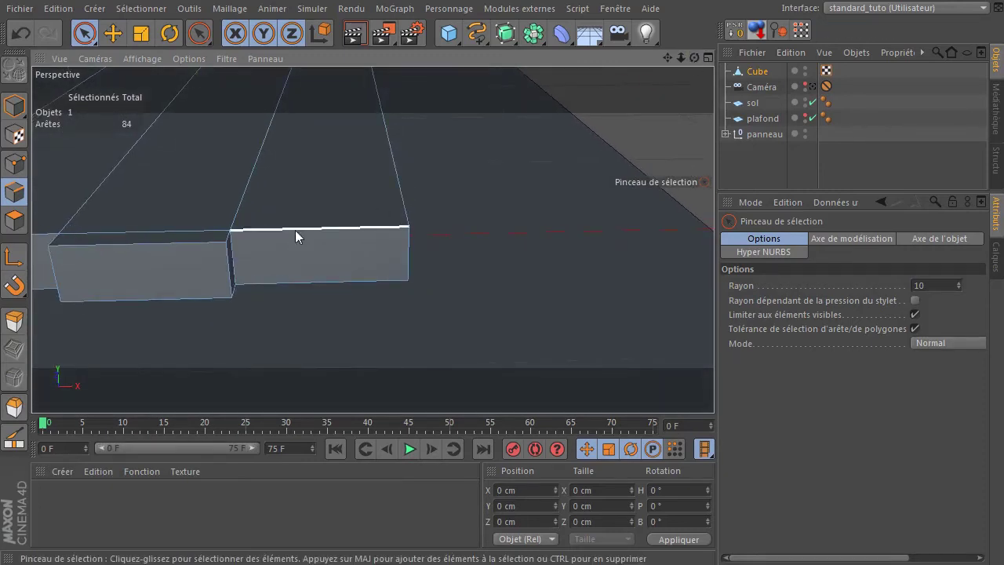
mouse_move(243, 256)
mouse_down()
mouse_move(235, 265)
mouse_move(255, 285)
mouse_up()
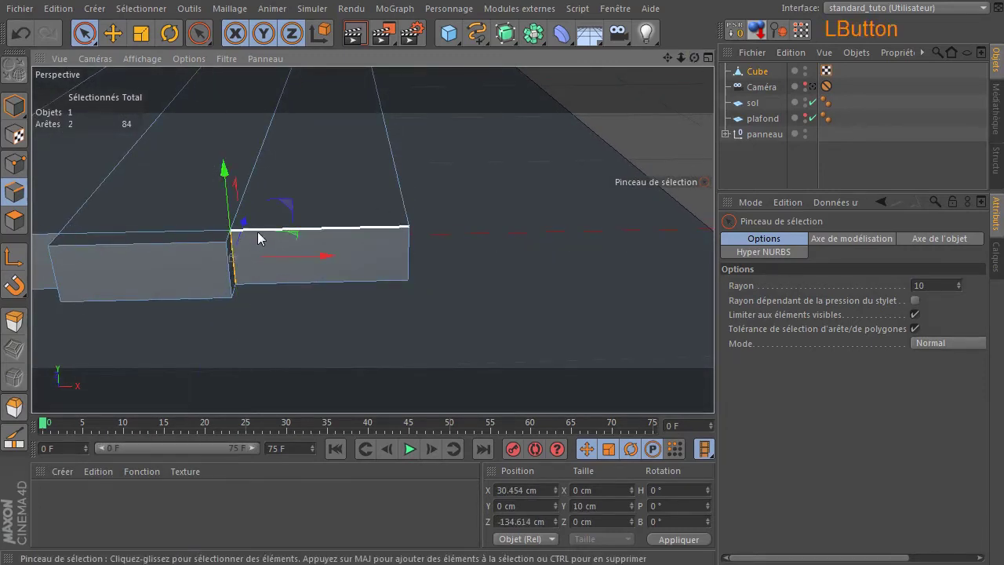
drag(242, 224, 243, 235)
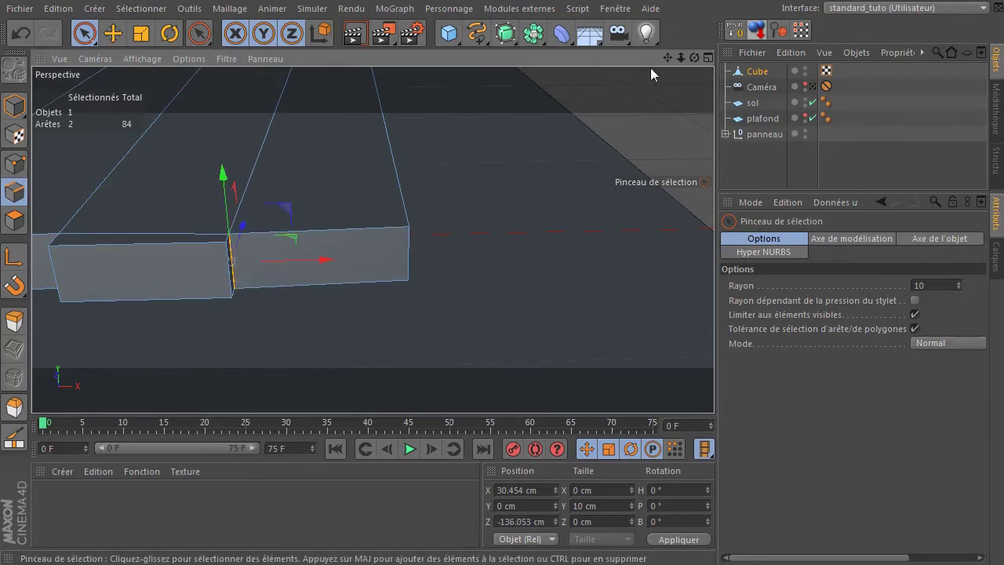
Pull the vertical edges where the outermost -X plank meets its neighbour at the -Z end slightly outward and clear the selection.
drag(679, 60, 666, 60)
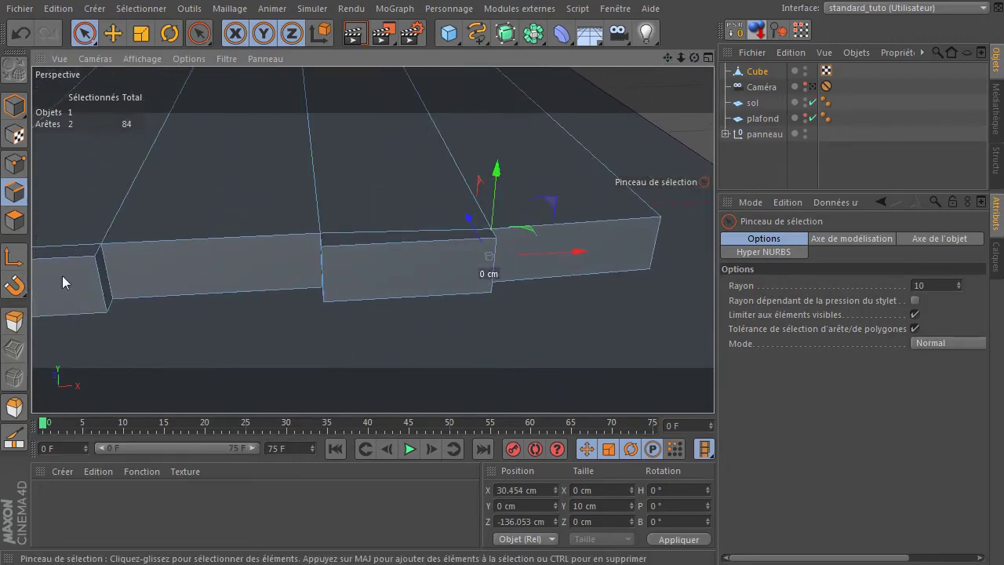
click(105, 280)
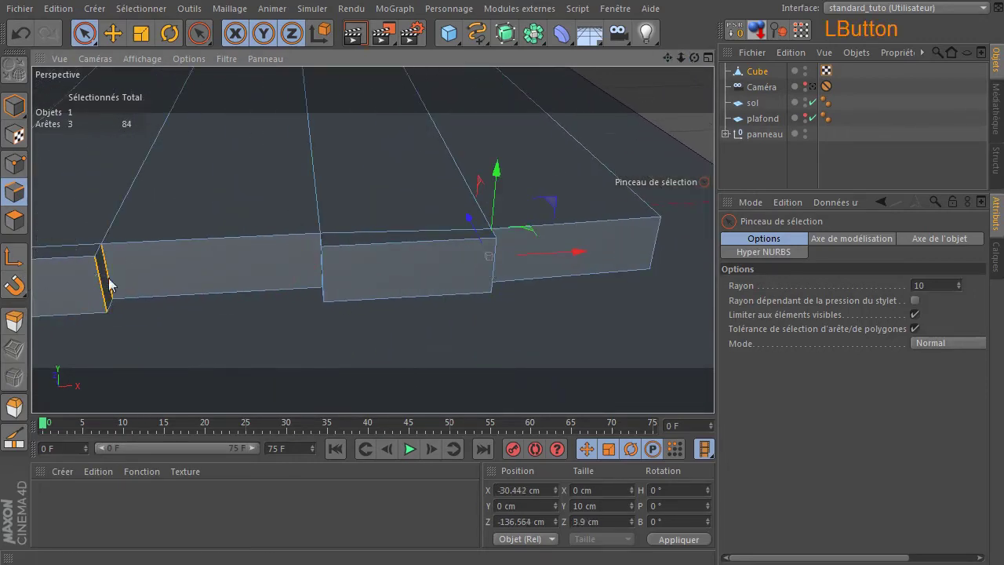
drag(127, 236, 119, 249)
alt+drag(383, 226, 348, 247)
scroll(348, 247, down, 5)
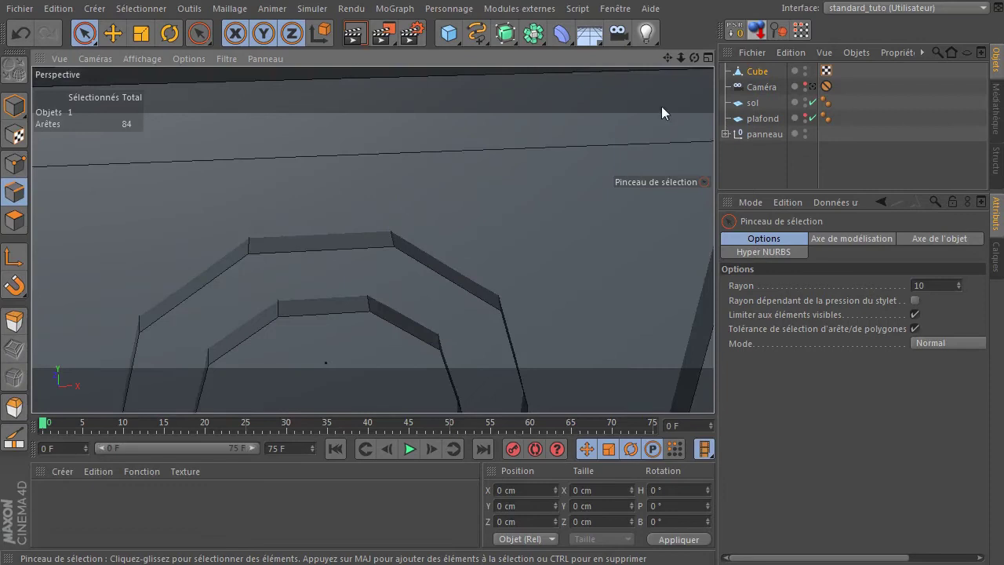
Push the recessed vertical edge between the two middle planks at the -Z end inward to about -133.6 cm in Z.
drag(694, 58, 726, 39)
alt+drag(312, 201, 311, 200)
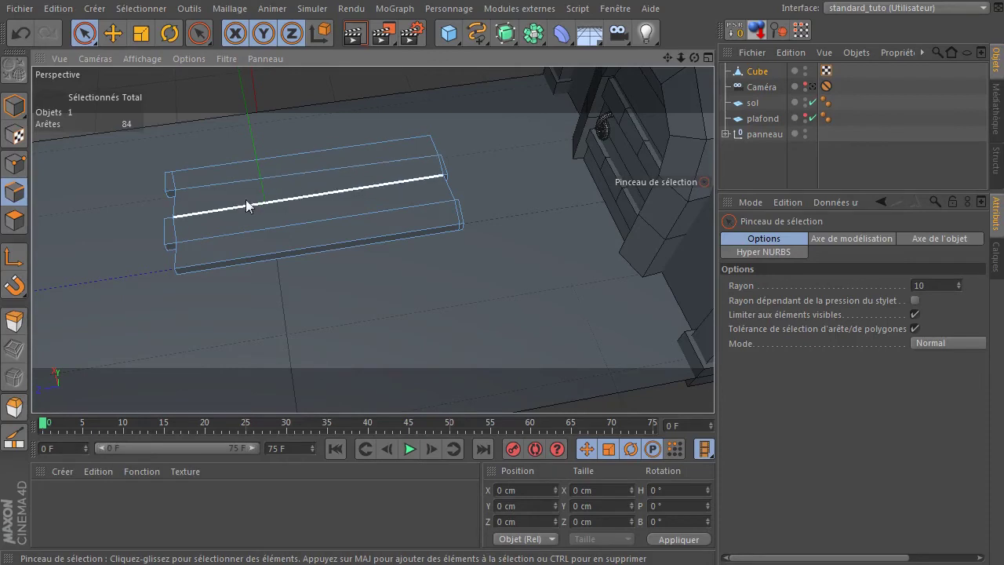
drag(696, 56, 694, 81)
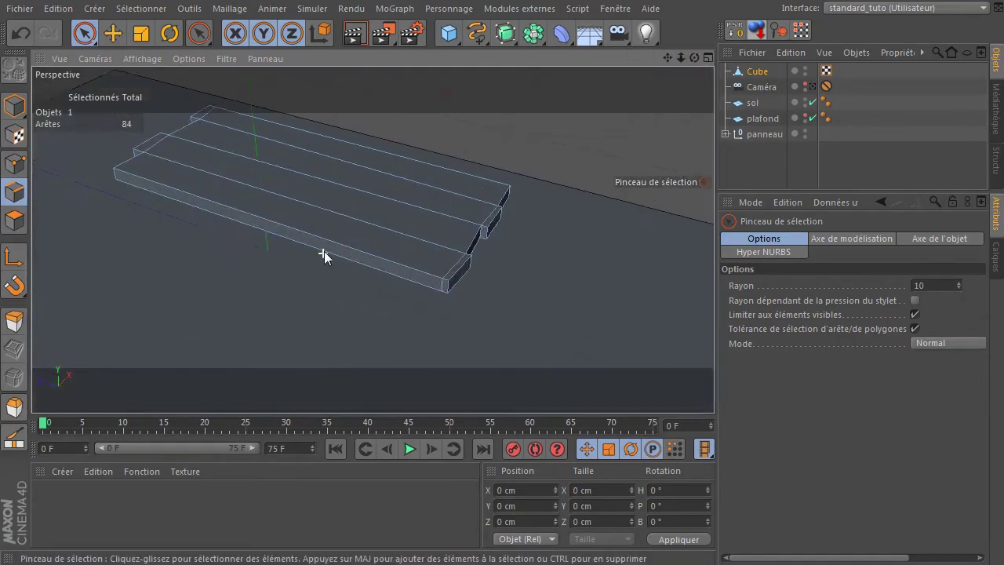
scroll(324, 251, up, 3)
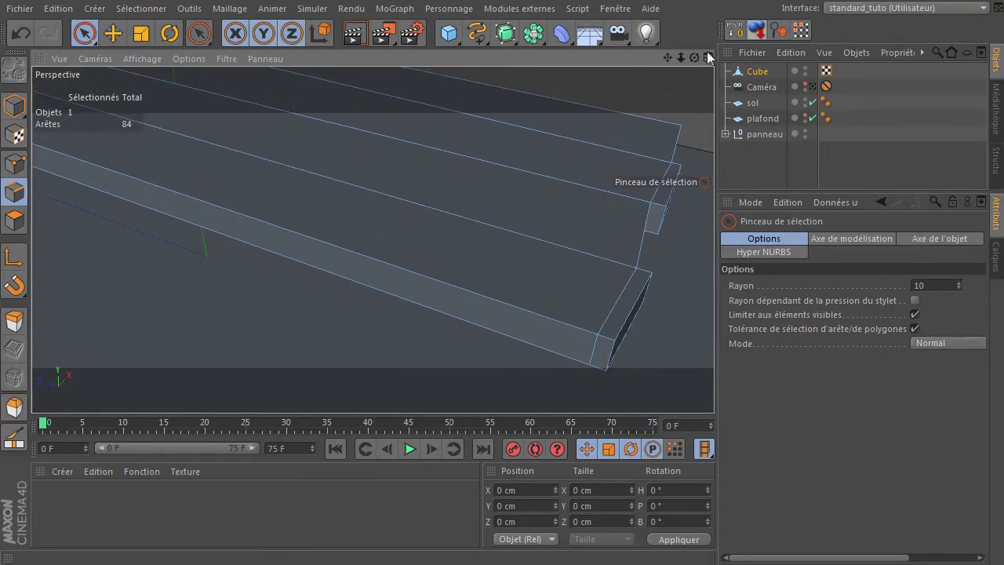
drag(694, 58, 694, 61)
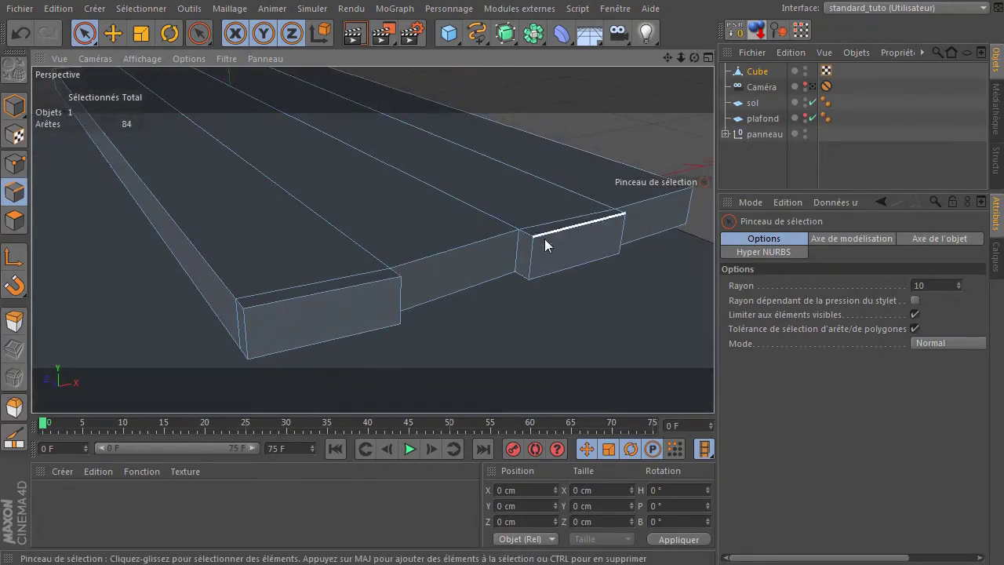
click(511, 263)
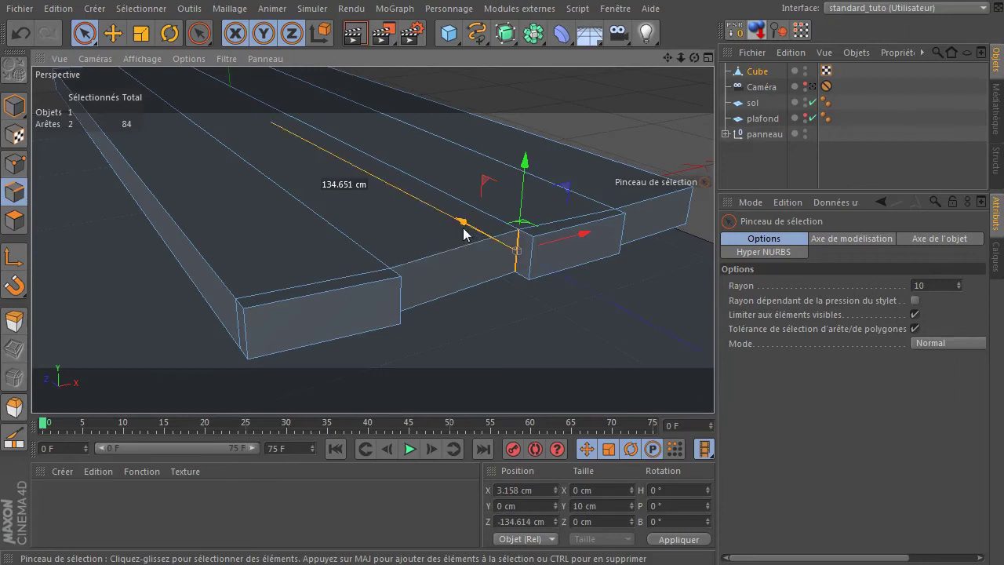
drag(459, 227, 452, 229)
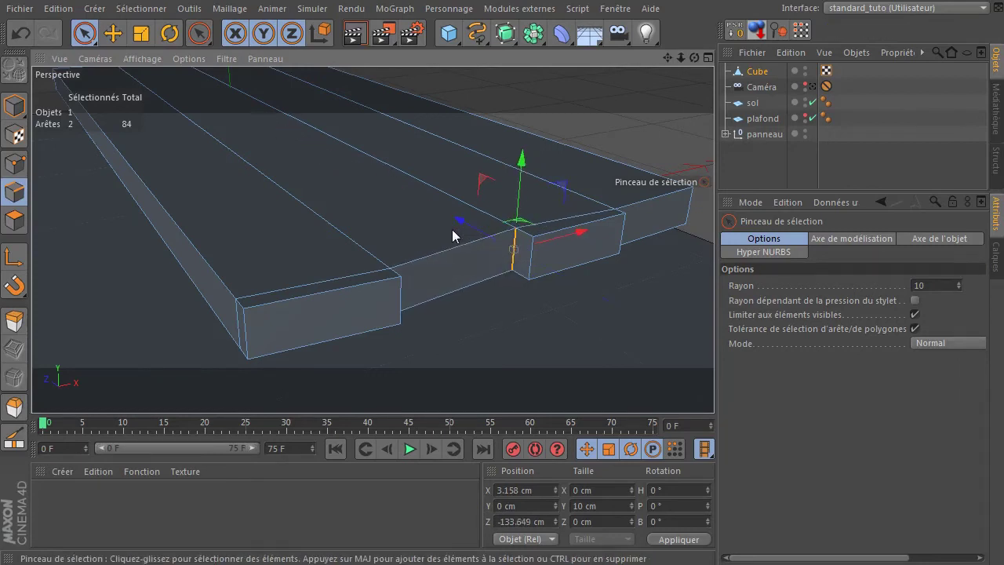
Using world coordinates, push the protruding middle plank's front vertical edge at the -Z end inward to about -138 cm in Z.
click(535, 260)
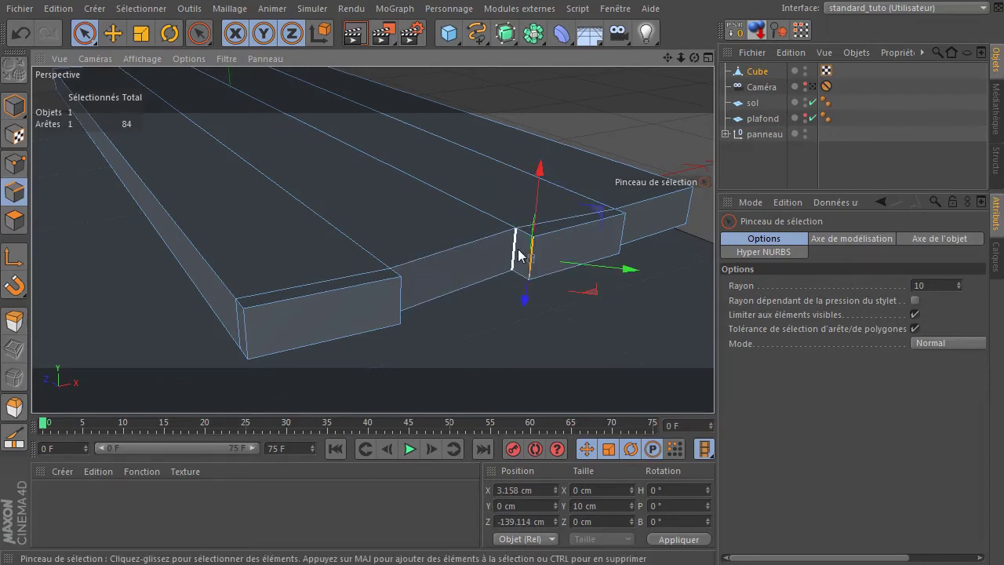
click(321, 33)
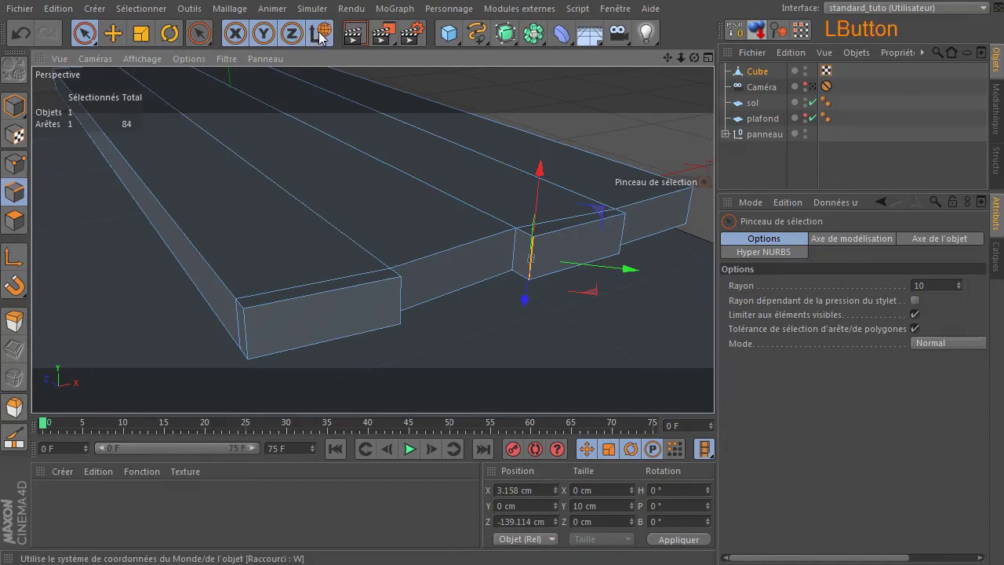
drag(481, 230, 477, 233)
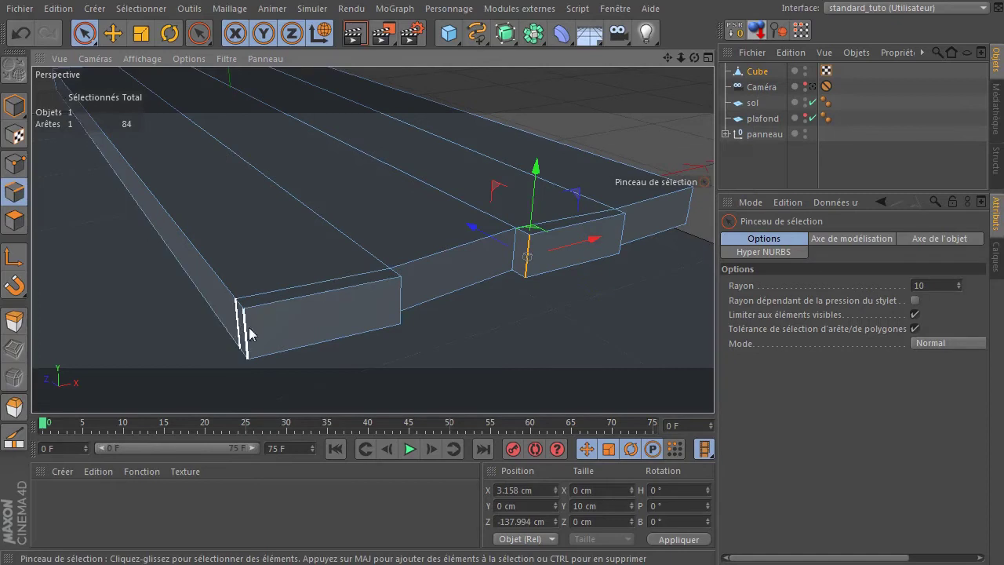
Push the outer corner edge of the outermost -X plank at the -Z end slightly inward, then restore object coordinates.
mouse_move(269, 328)
mouse_down()
mouse_move(199, 340)
mouse_move(259, 323)
mouse_move(242, 328)
mouse_move(256, 323)
mouse_move(210, 289)
mouse_up()
click(563, 101)
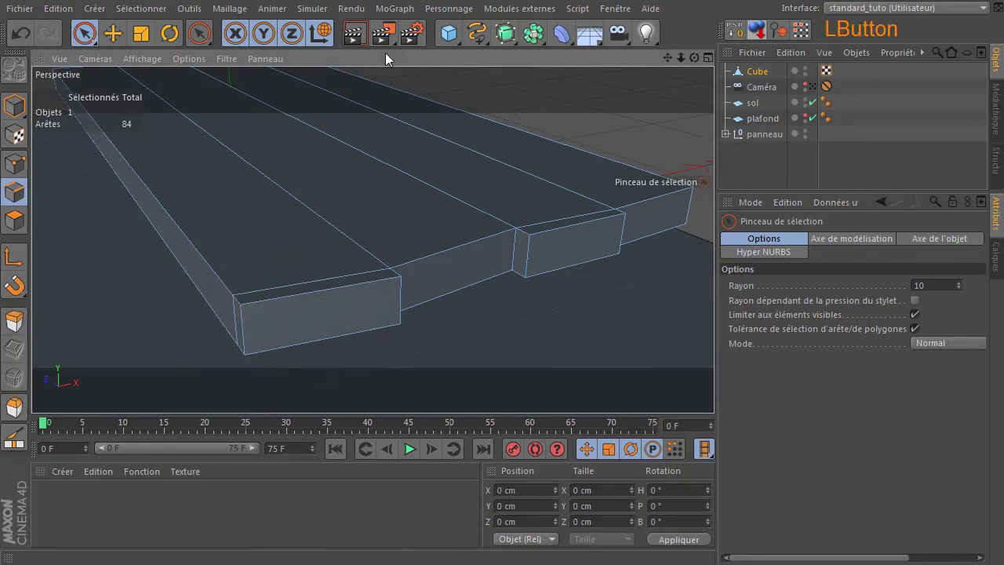
click(322, 34)
Shorten the whole tabletop slightly along the Z axis in model mode and deselect it.
scroll(430, 208, down, 5)
scroll(430, 209, up, 5)
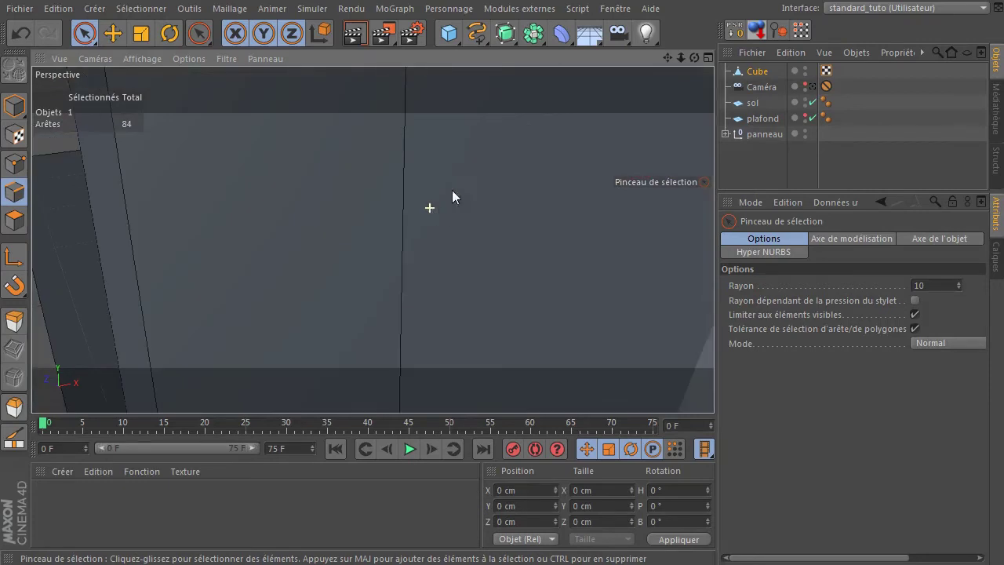
mouse_move(695, 58)
mouse_down()
mouse_move(855, 58)
mouse_move(682, 149)
mouse_move(729, 75)
mouse_move(651, 82)
mouse_move(695, 67)
mouse_up()
mouse_move(350, 164)
mouse_down()
mouse_move(692, 60)
mouse_move(698, 86)
mouse_move(663, 62)
mouse_up()
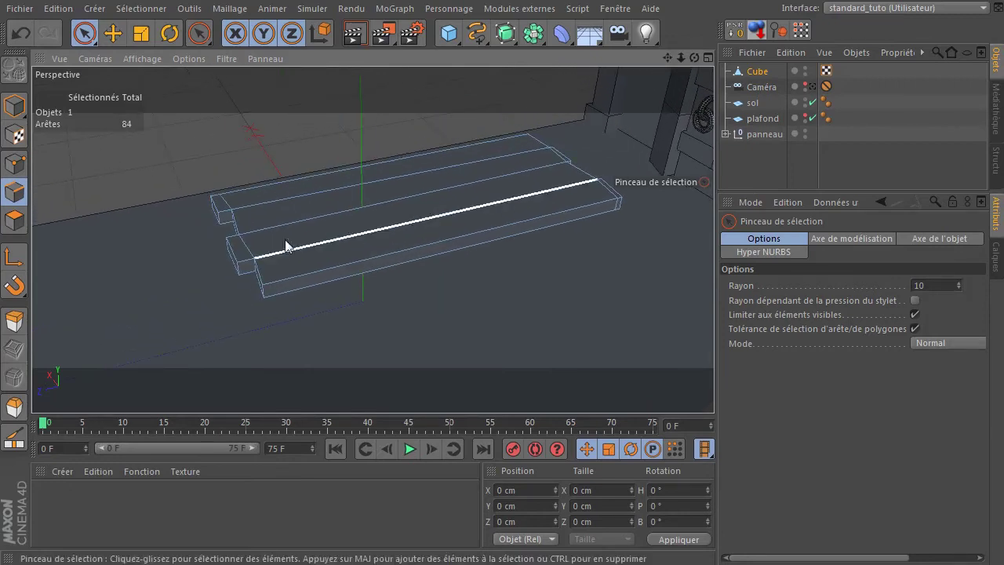
click(15, 106)
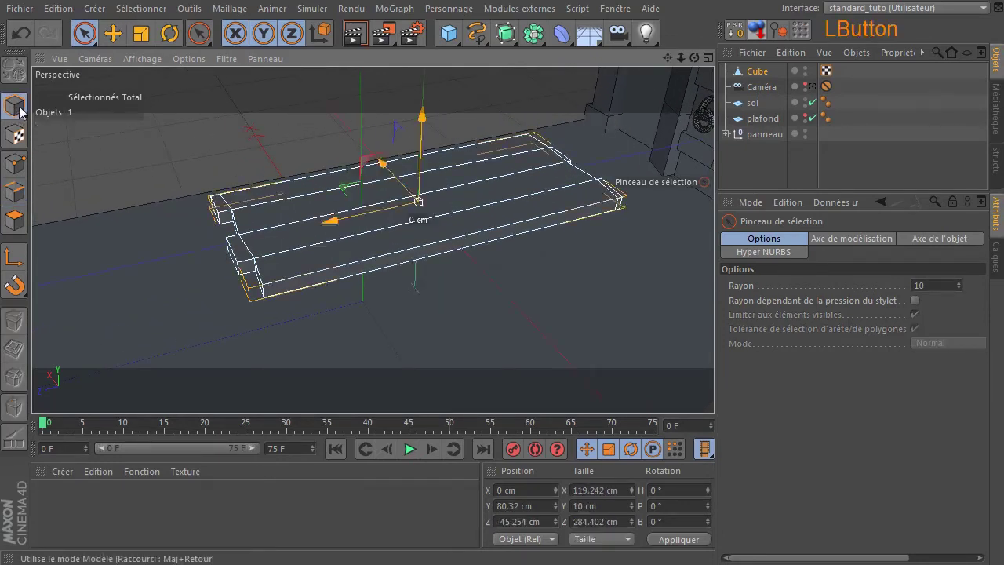
click(141, 33)
drag(332, 224, 349, 220)
click(207, 135)
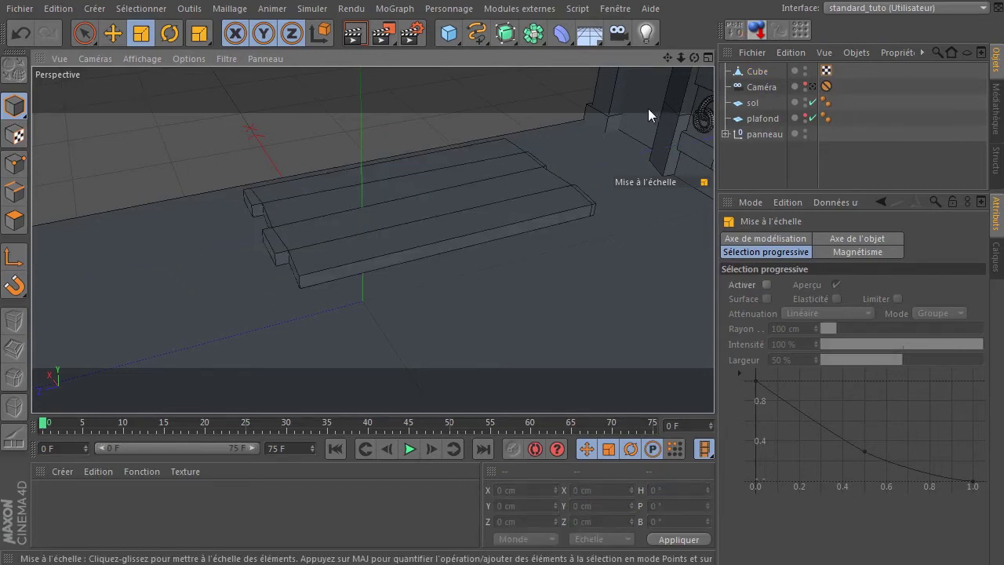
Add a cube resting on the floor and narrow it to about 26 cm in X and 43 cm in Z.
drag(449, 33, 618, 47)
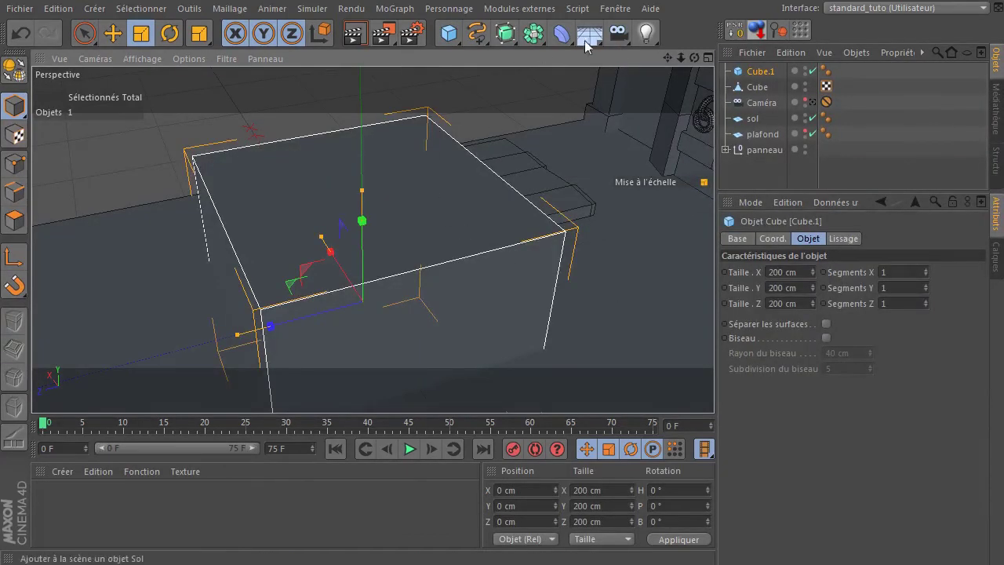
click(762, 32)
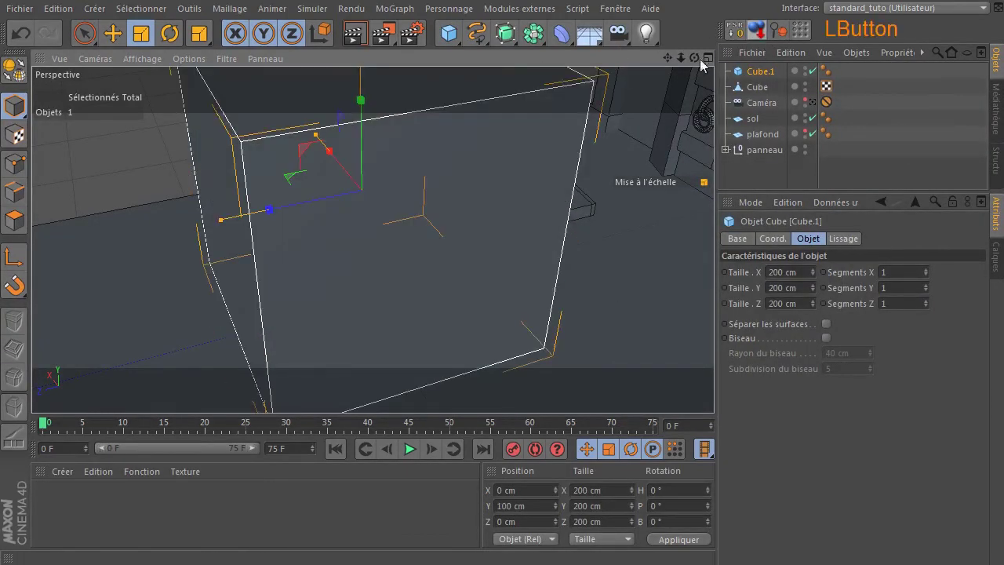
drag(682, 59, 372, 240)
click(349, 222)
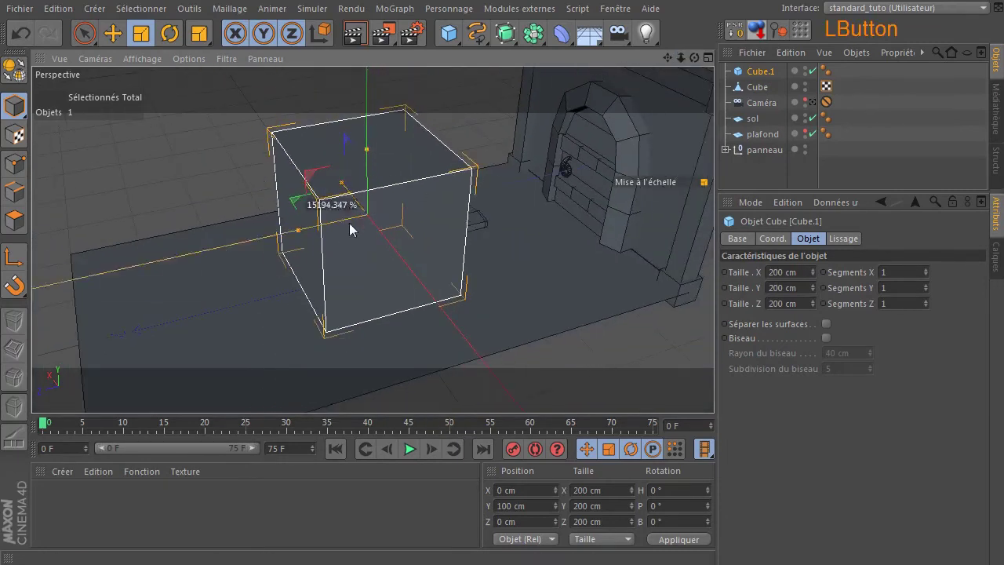
drag(302, 230, 353, 222)
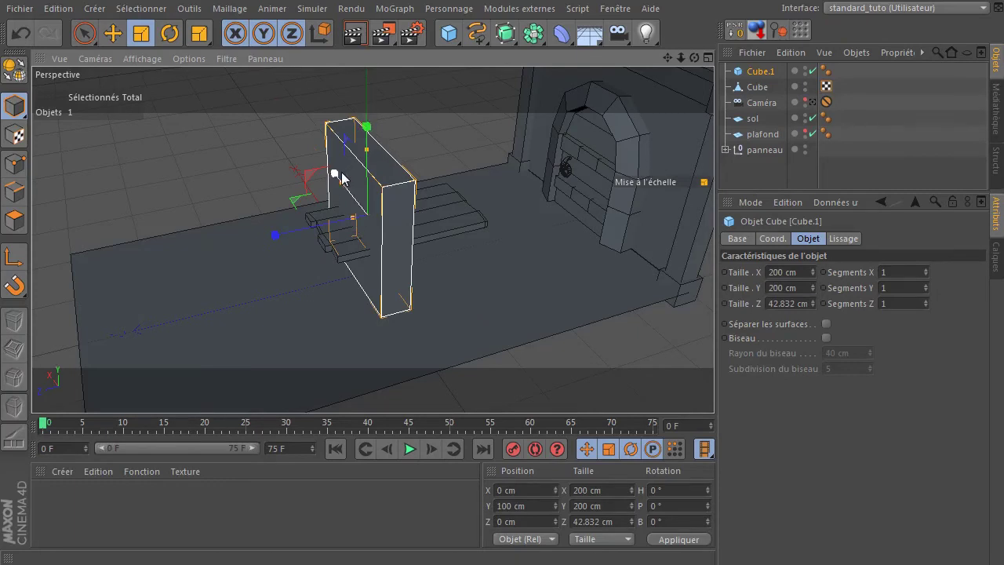
drag(342, 186, 364, 217)
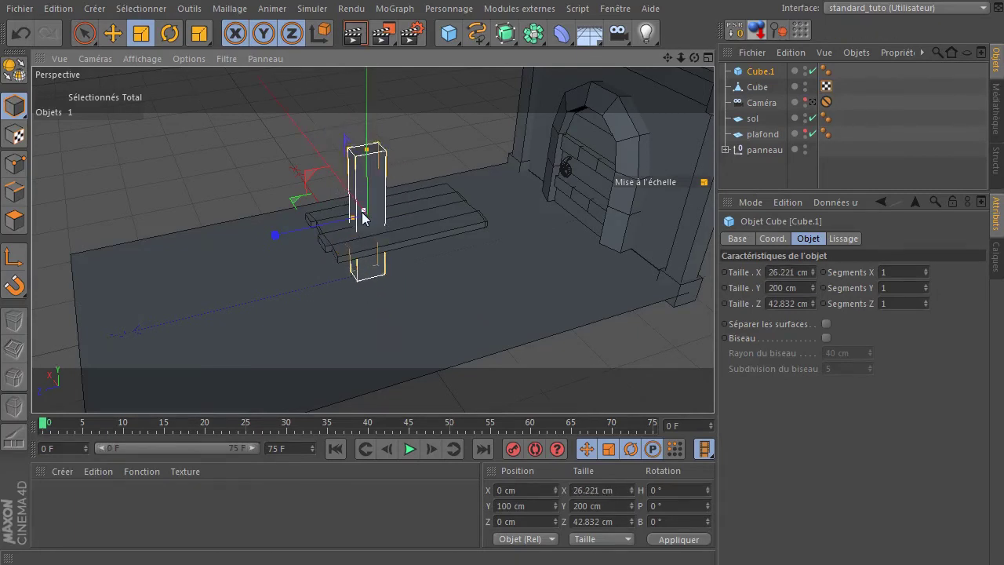
Shrink the new cube to about 21.5 cm in Z and 92 cm in Y, and drop it onto the floor.
scroll(323, 284, up, 5)
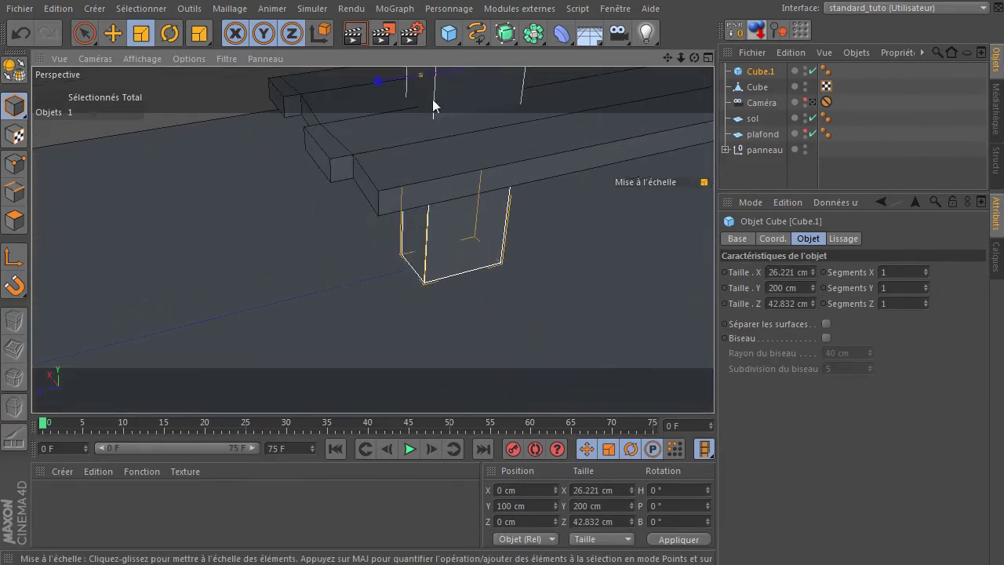
drag(424, 82, 445, 81)
scroll(593, 167, down, 4)
drag(668, 58, 671, 61)
click(557, 138)
drag(563, 120, 564, 203)
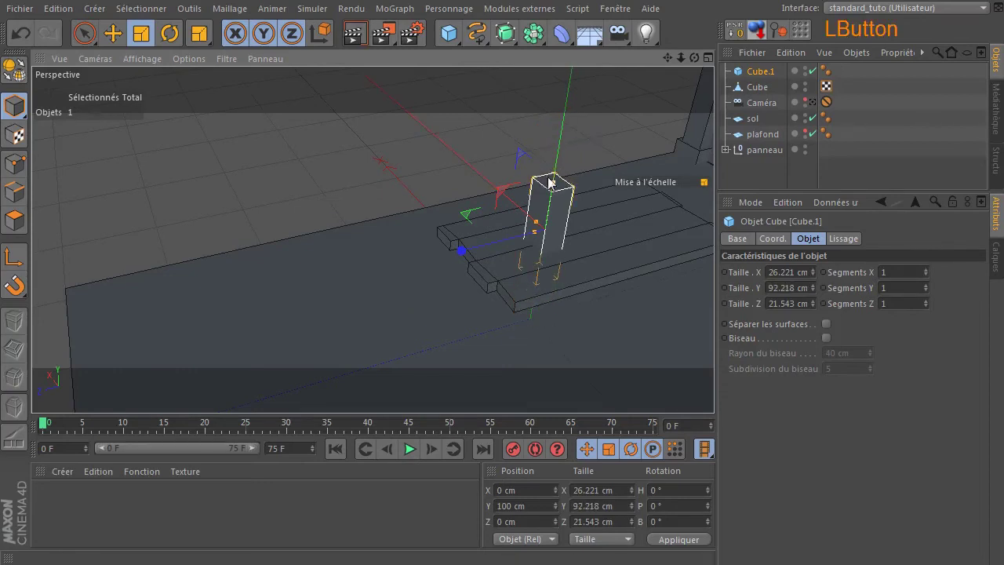
click(753, 30)
Set the table leg cube's X and Z sizes to 20 cm.
drag(693, 58, 712, 47)
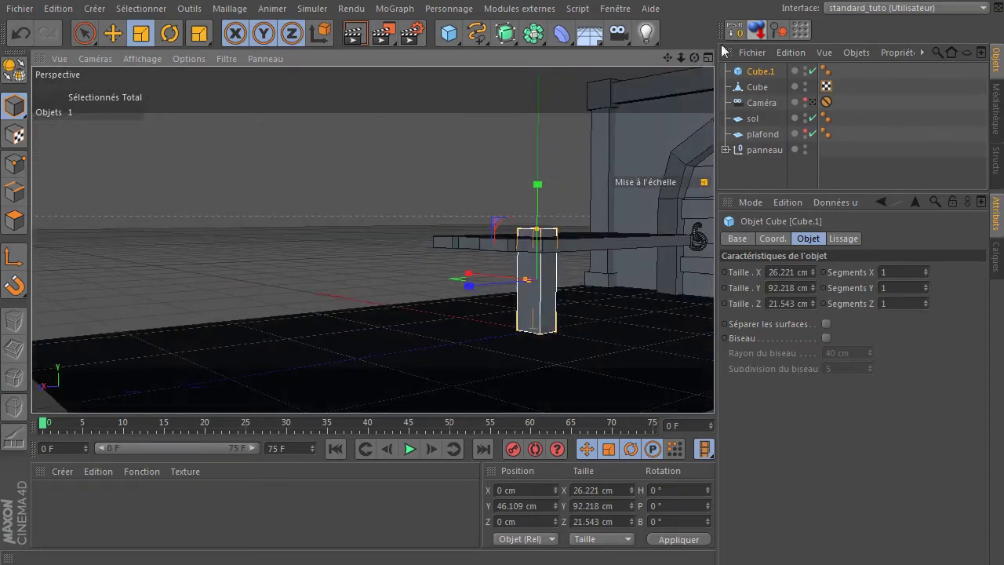
click(740, 74)
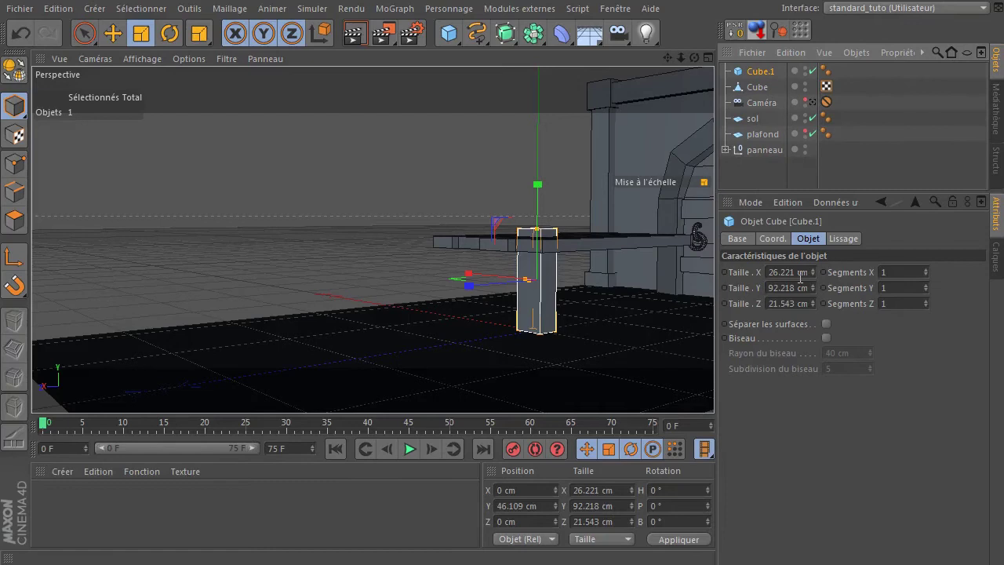
click(795, 303)
text(20)
click(790, 272)
text(20)
key(Return)
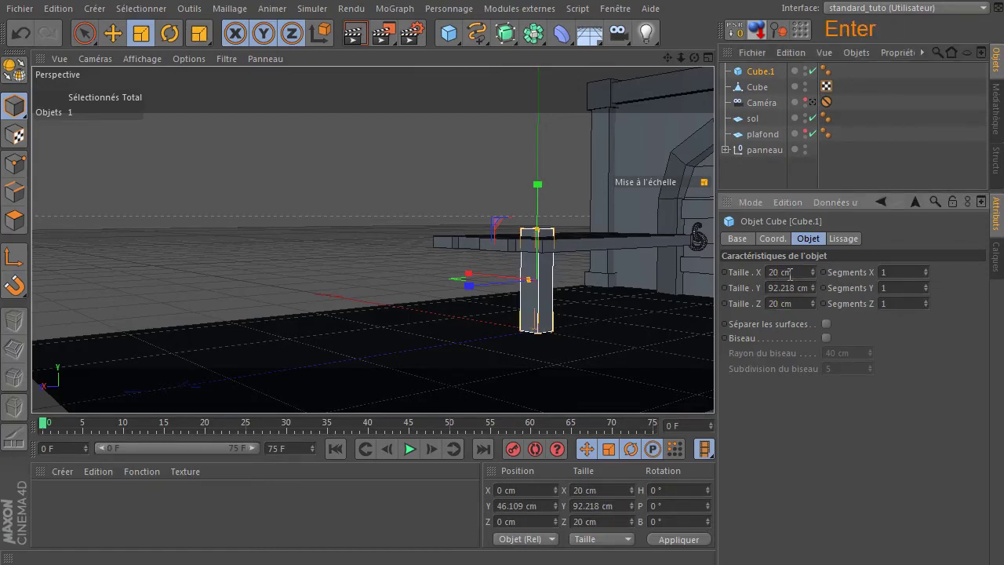
Set the table leg cube's height to 90 cm and drop it back onto the floor.
click(791, 287)
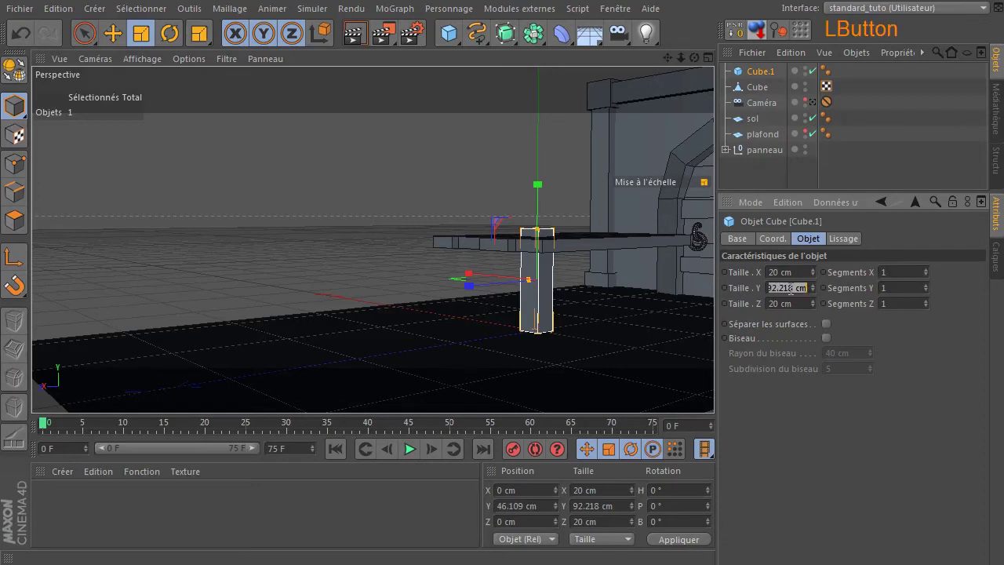
text(90)
key(Return)
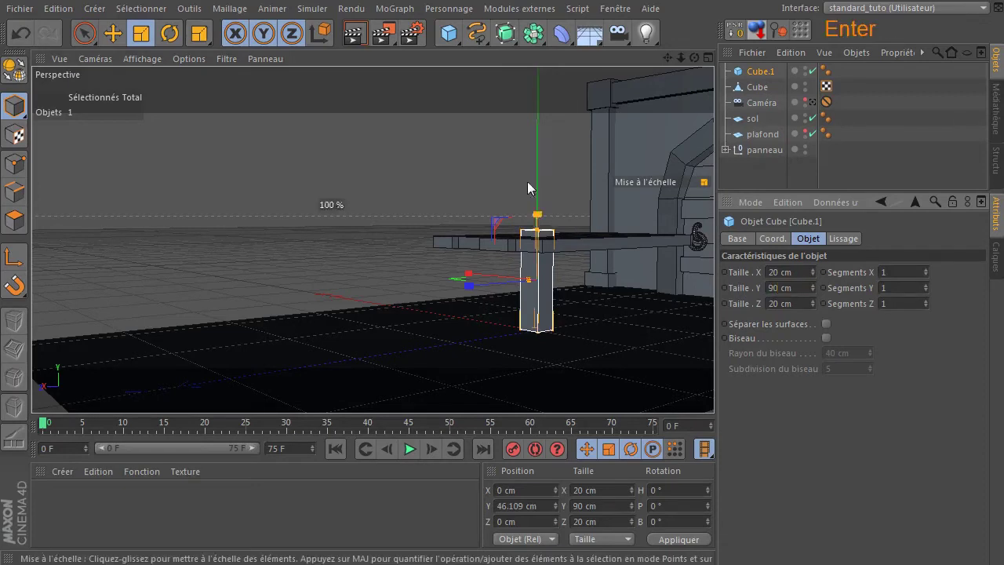
click(758, 31)
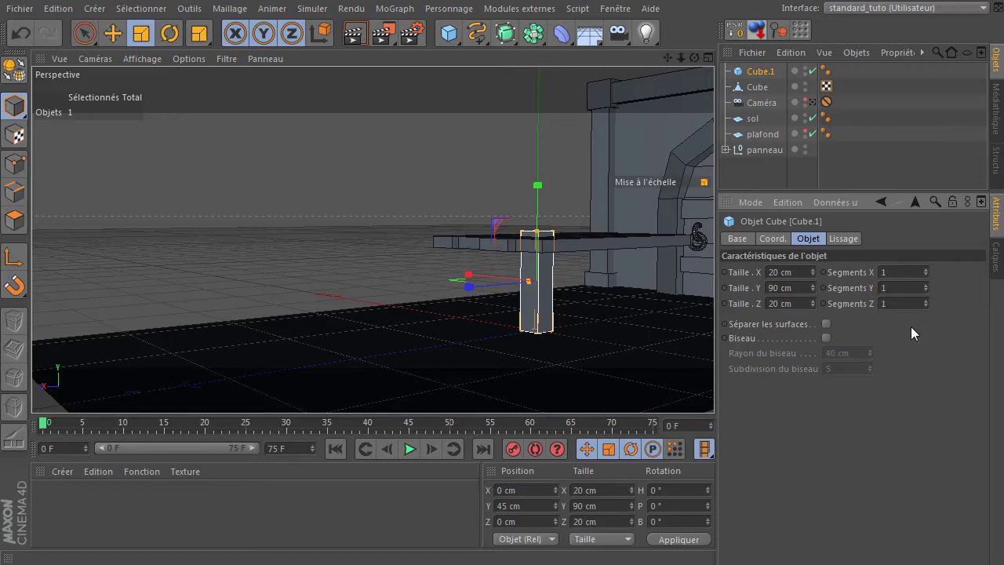
click(925, 284)
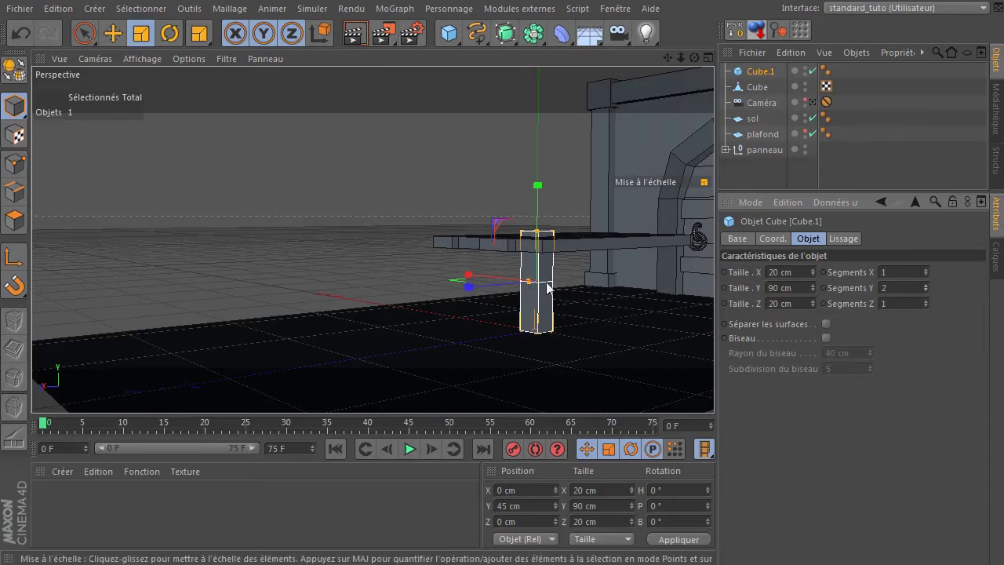
click(16, 72)
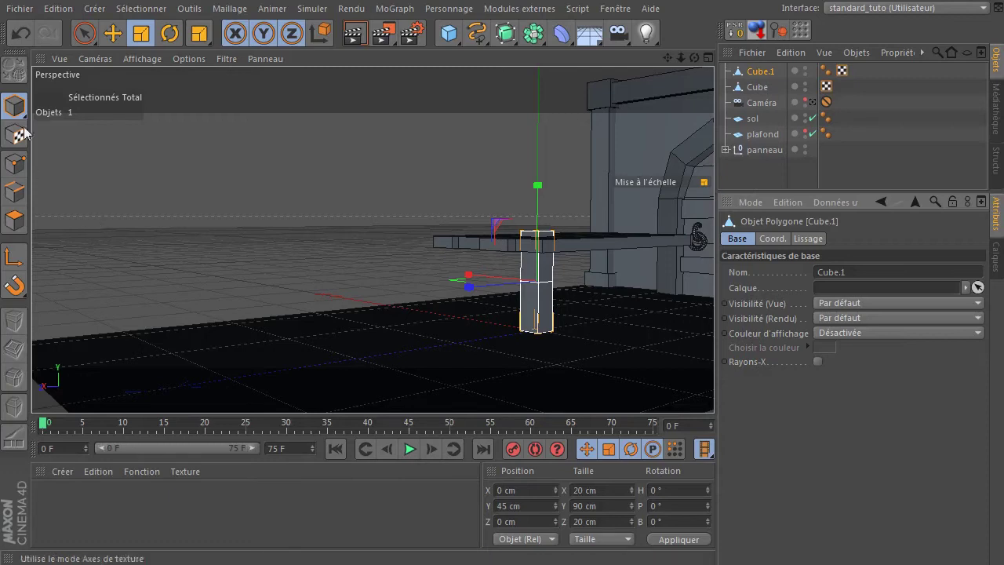
click(23, 38)
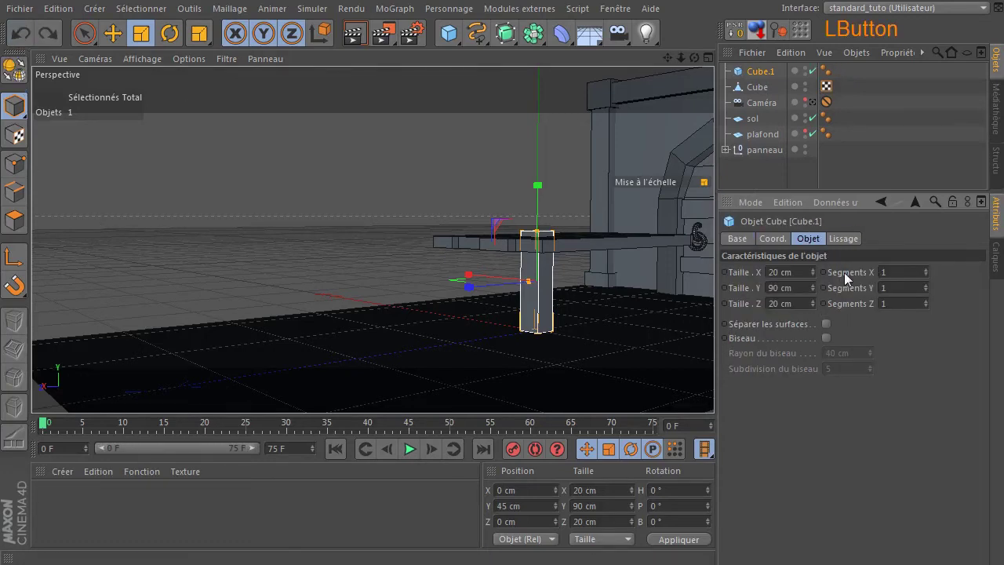
Make the leg cube editable with a single height segment and lower its top face to about 32.8 cm in Y.
click(894, 288)
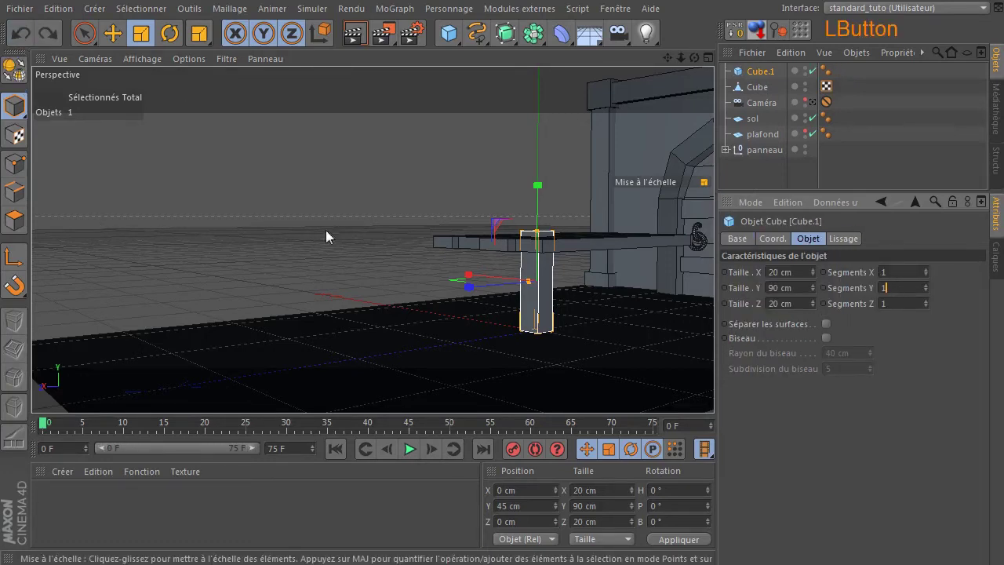
click(14, 70)
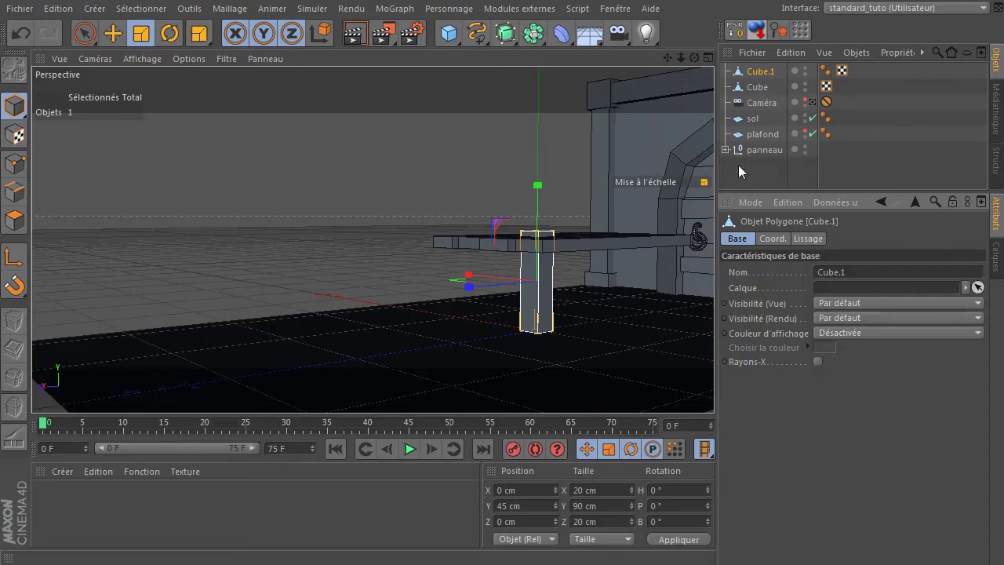
click(13, 222)
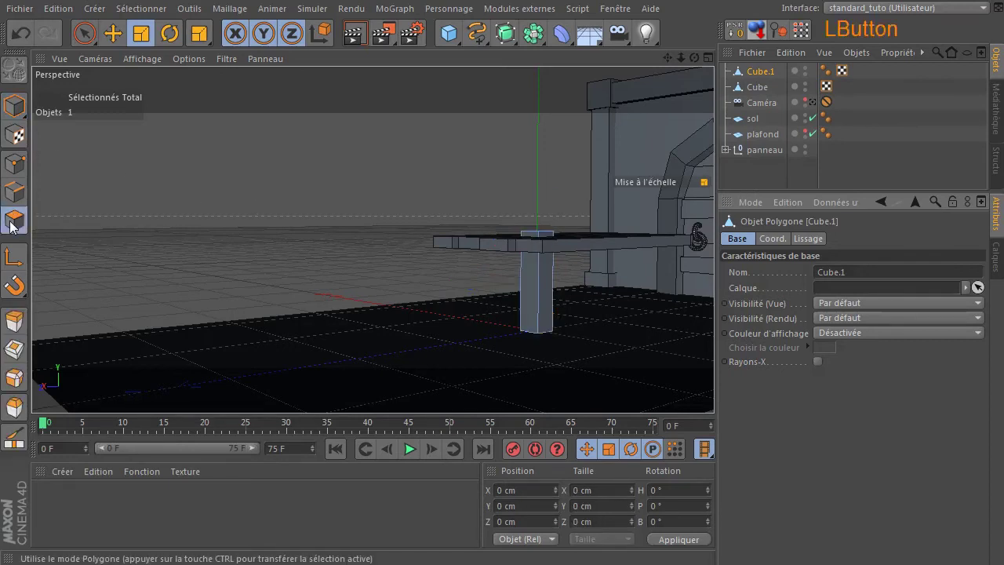
mouse_move(694, 58)
mouse_down()
mouse_move(663, 149)
mouse_move(694, 76)
mouse_up()
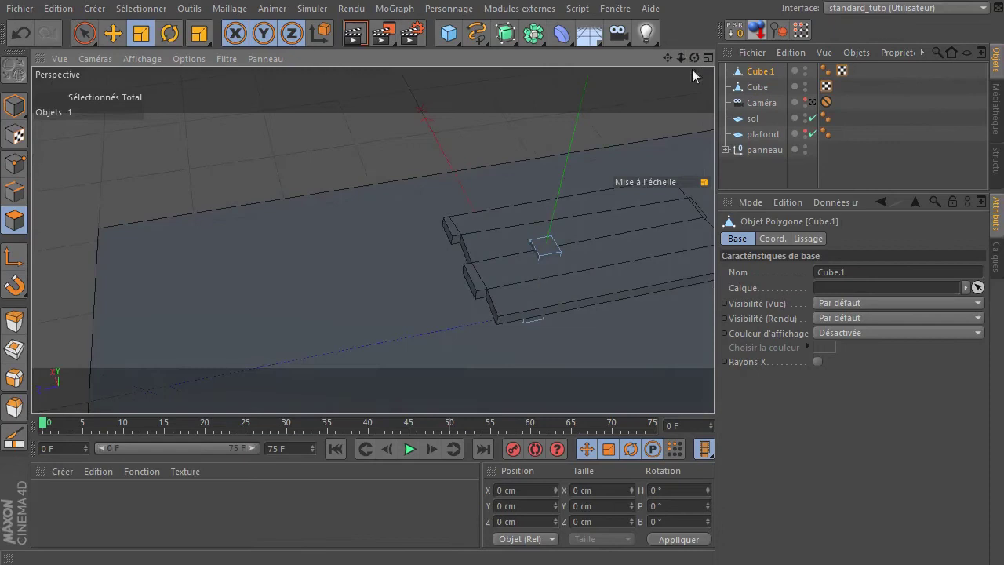
click(546, 247)
click(85, 33)
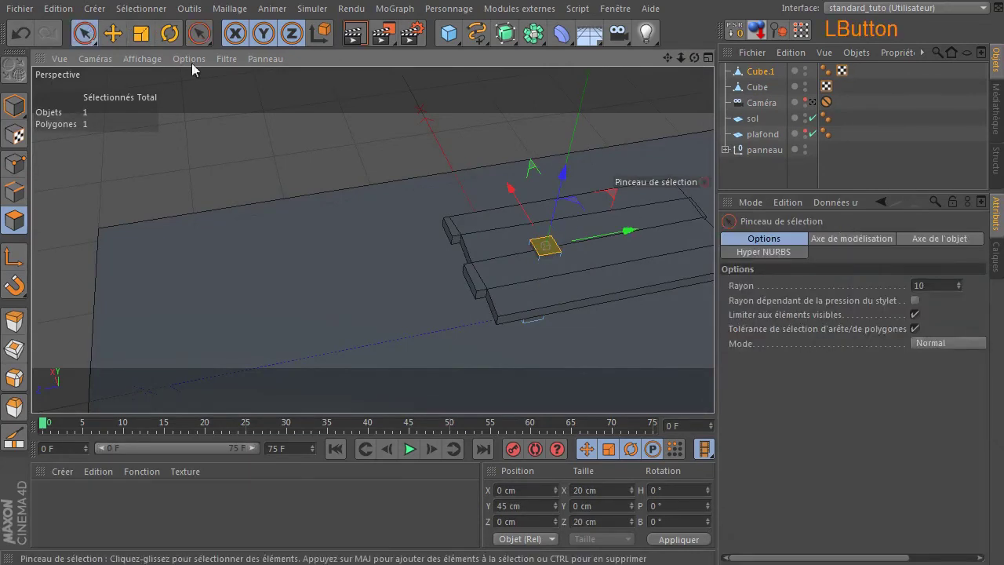
drag(694, 58, 663, 81)
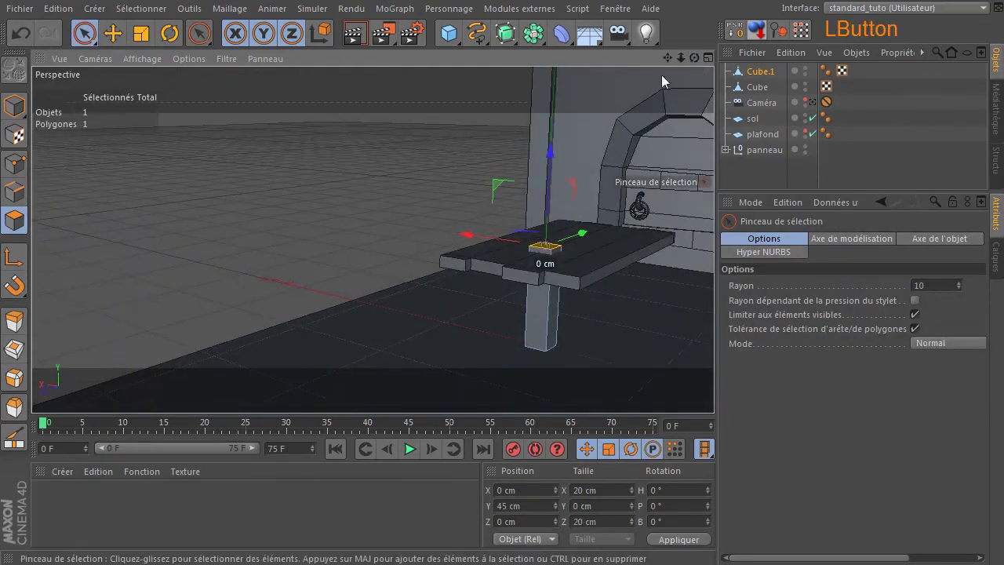
drag(550, 154, 552, 172)
Hide the tabletop and scale the leg's top face down to about 9.8 cm in X and Z to taper the leg.
mouse_move(694, 58)
mouse_down()
mouse_move(711, 57)
mouse_move(687, 70)
mouse_move(698, 55)
mouse_up()
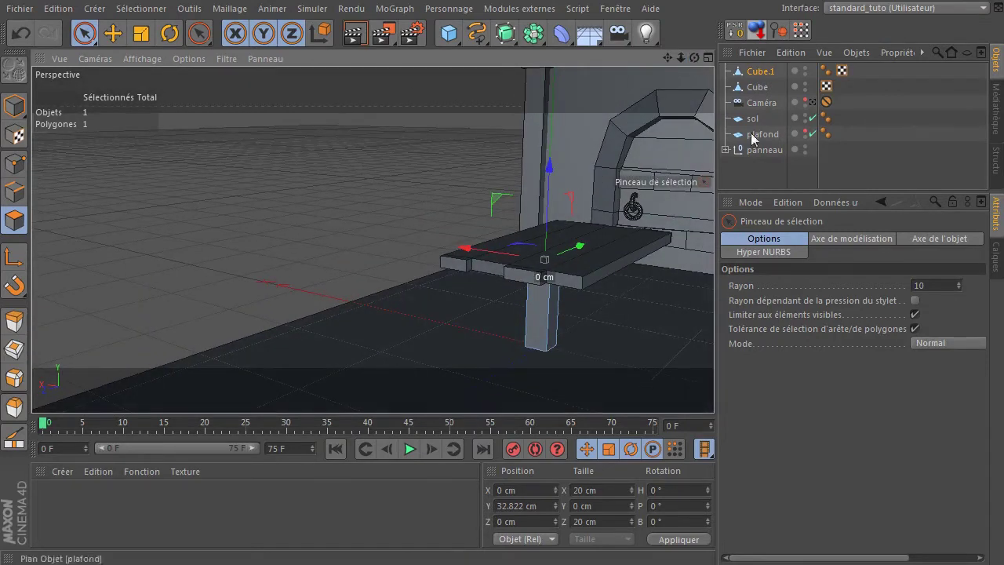
click(803, 85)
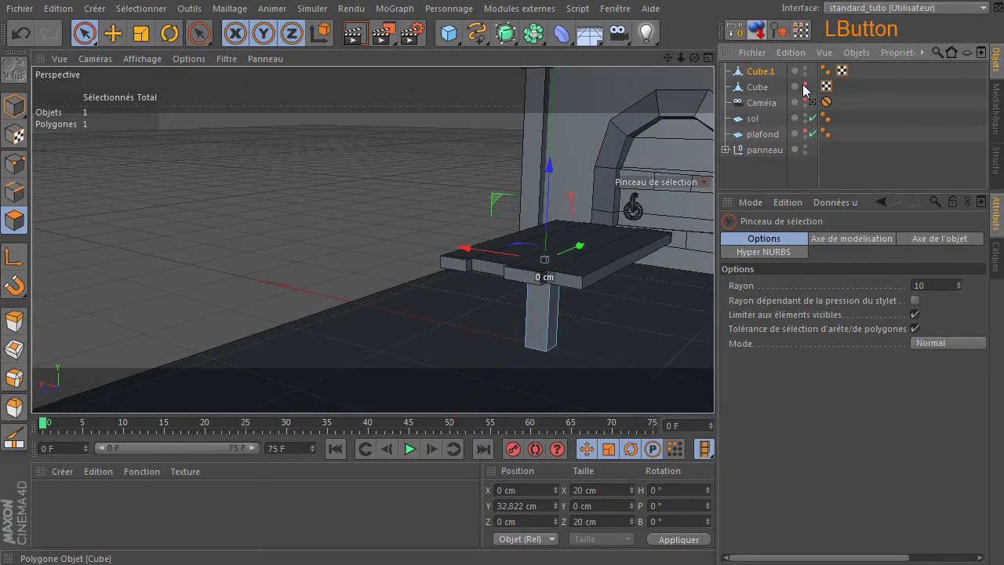
click(142, 34)
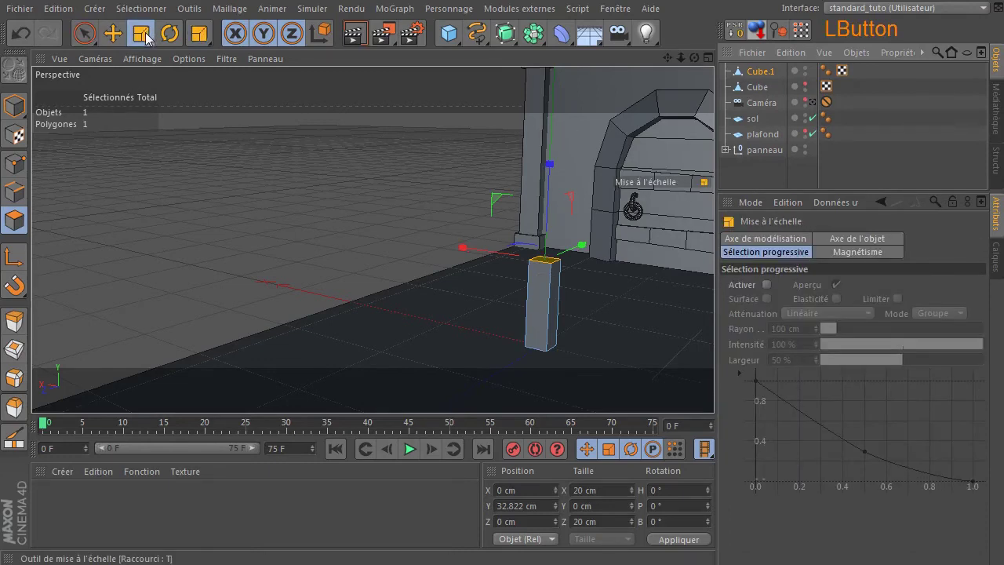
scroll(592, 200, up, 2)
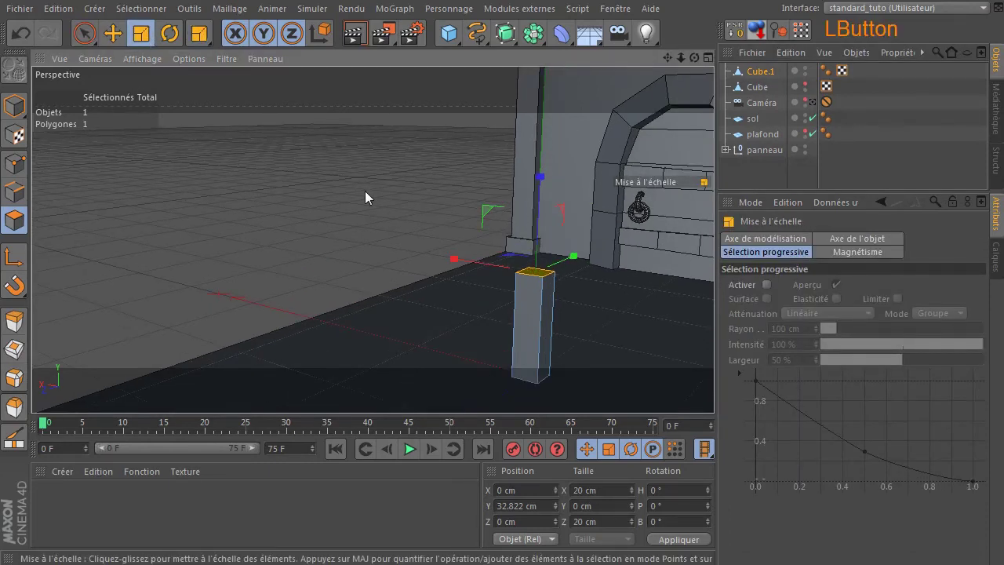
drag(365, 191, 60, 285)
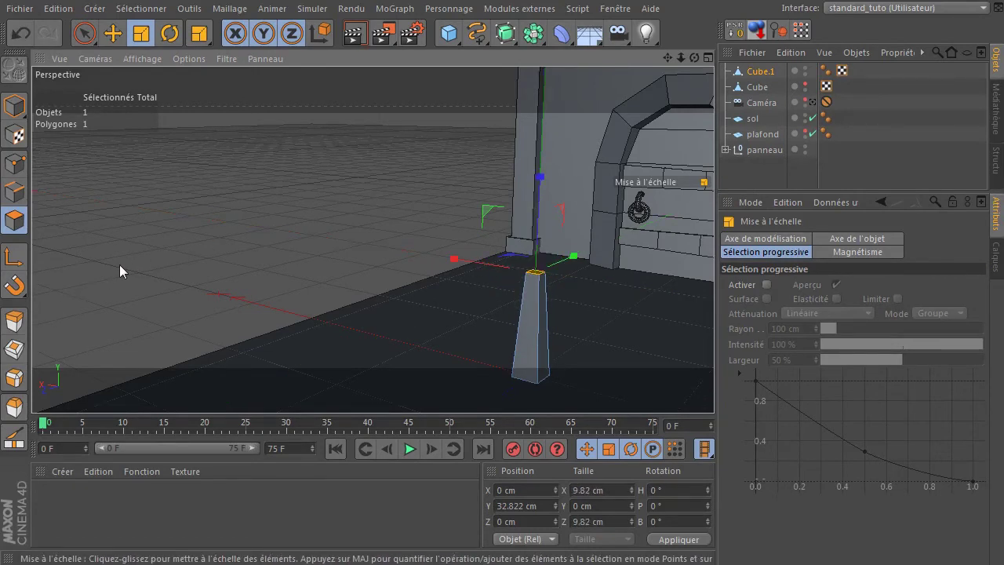
Deselect the top face and cut an edge loop around the leg near mid-height with the Knife in Boucle mode.
click(84, 36)
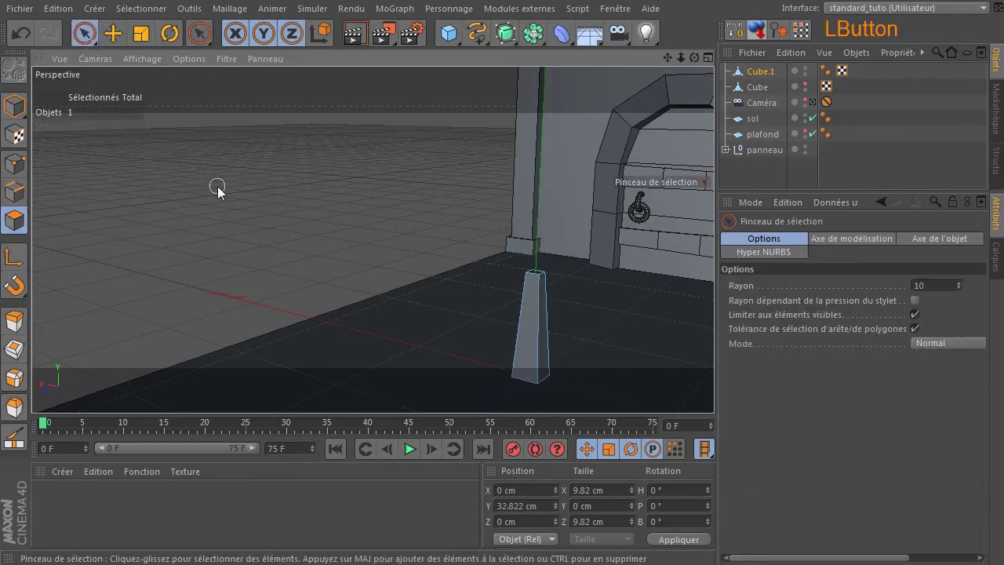
click(17, 220)
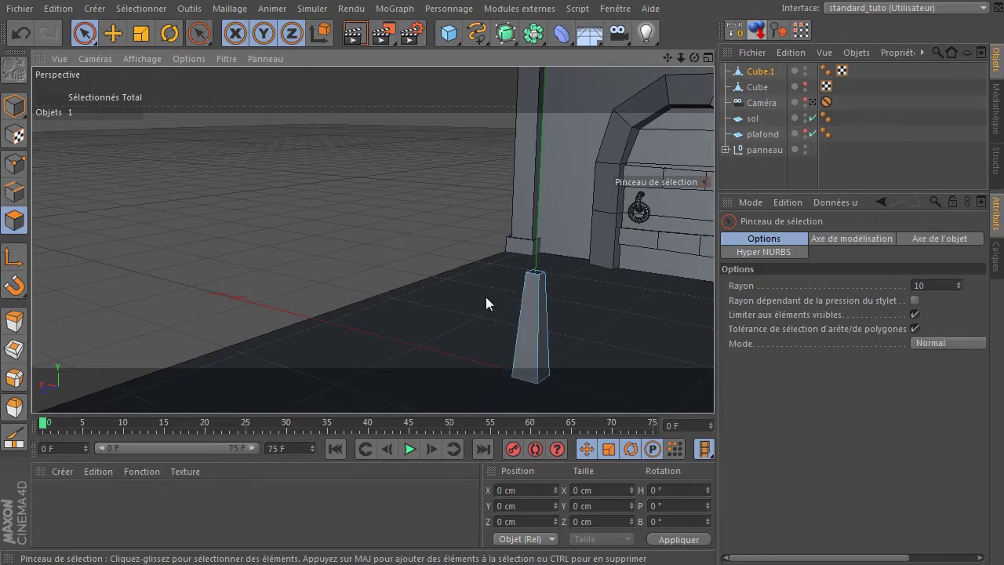
click(299, 202)
key(k)
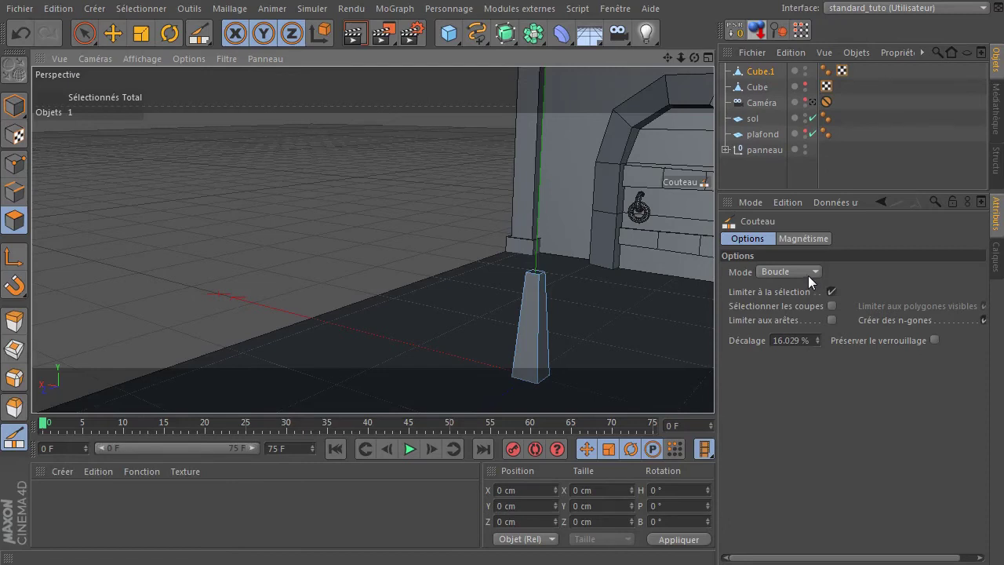
click(516, 329)
Shift the four points of the leg's middle loop about -1.2 cm in X and slightly along Z to bend the leg.
click(14, 163)
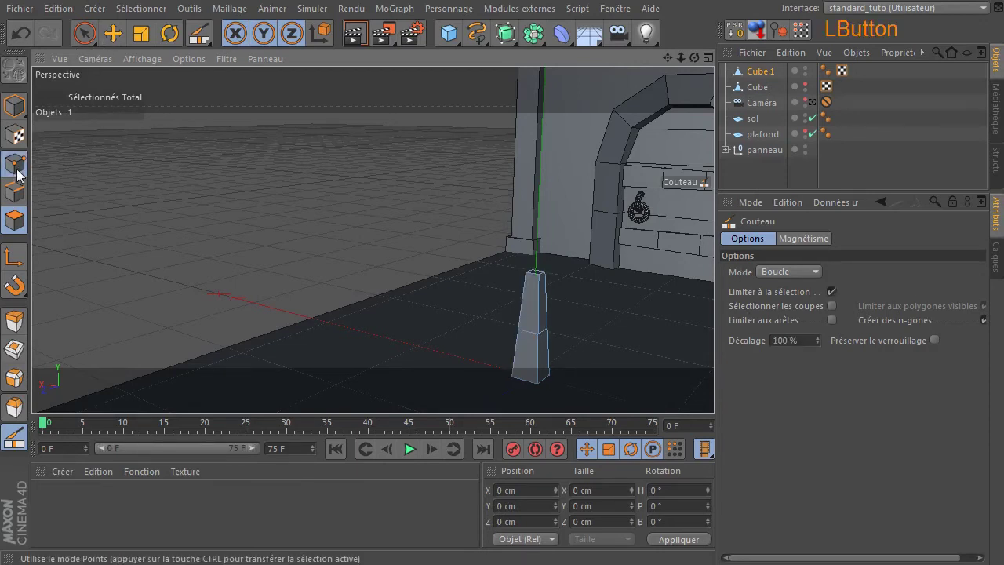
click(87, 34)
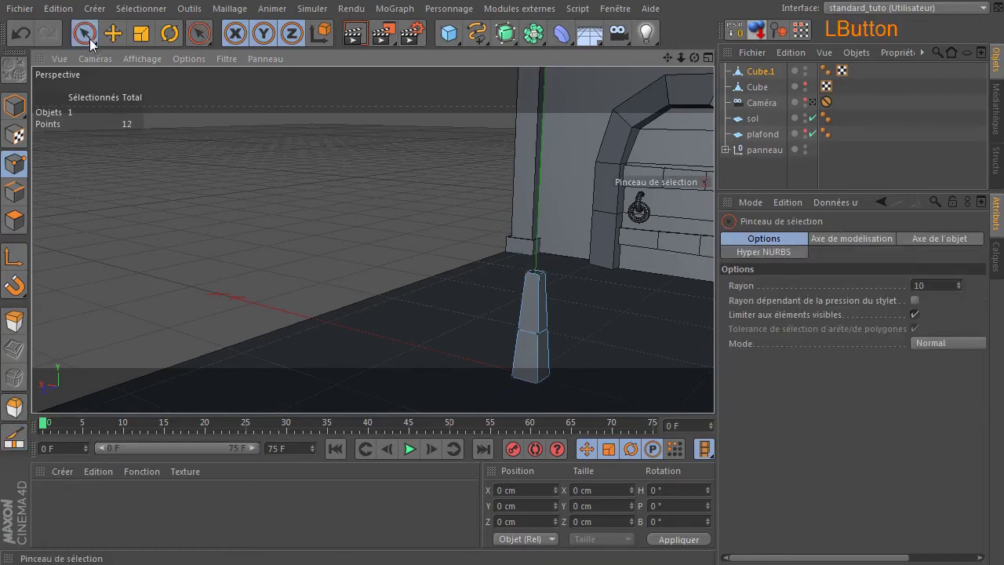
mouse_move(469, 314)
mouse_down()
mouse_move(547, 336)
mouse_move(560, 325)
mouse_up()
drag(694, 57, 482, 275)
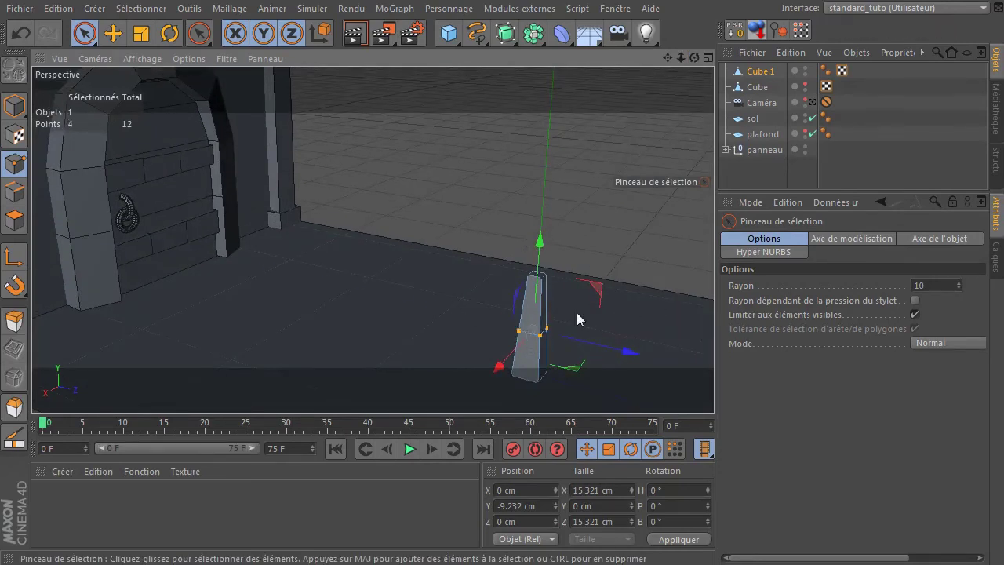
drag(693, 58, 628, 67)
drag(439, 330, 445, 328)
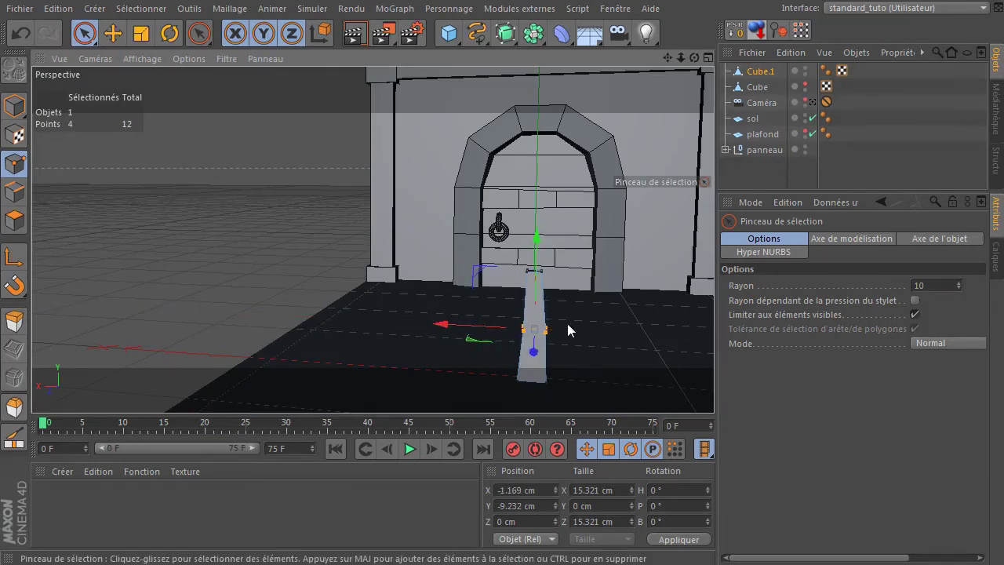
drag(692, 61, 692, 60)
drag(445, 339, 440, 337)
click(430, 169)
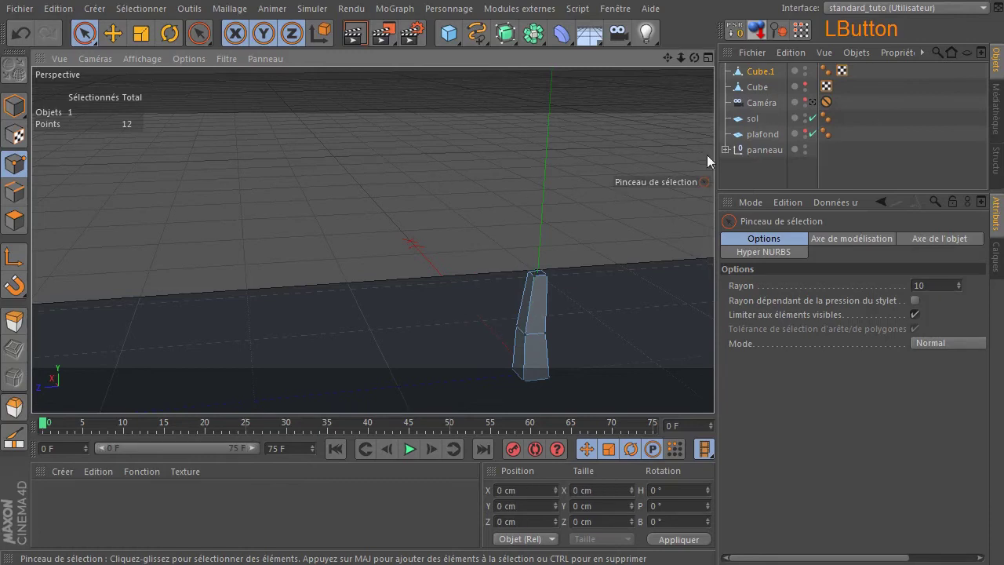
Check the leg shape against the reference image in XnView, and make the tabletop visible again in Cinema 4D.
drag(694, 58, 694, 57)
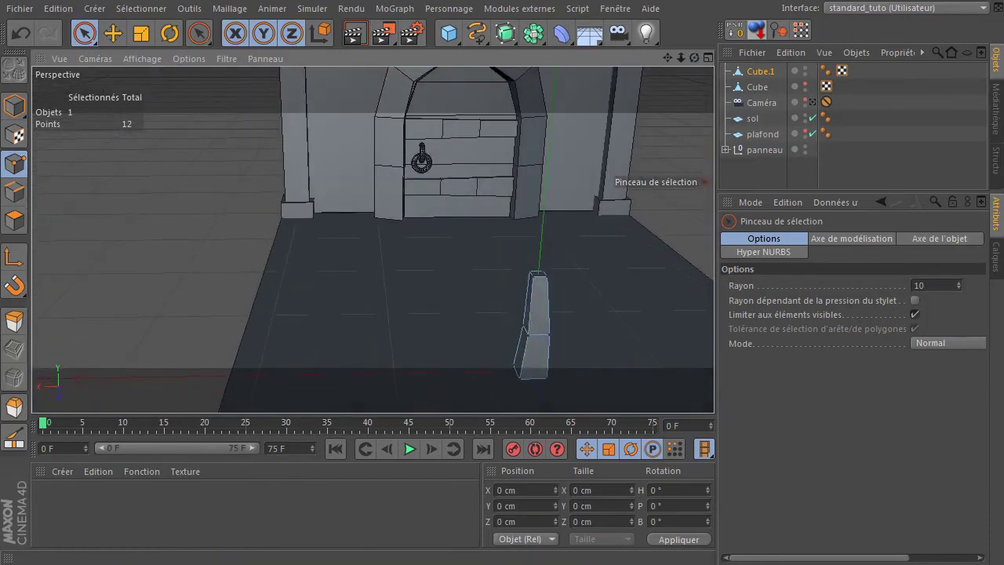
drag(1003, 69, 663, 32)
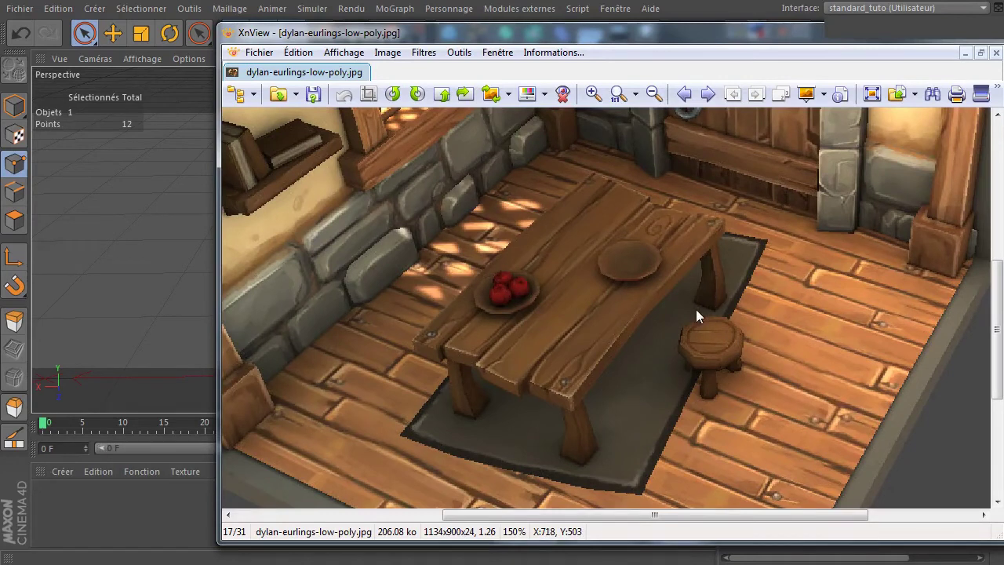
drag(603, 30, 1003, 35)
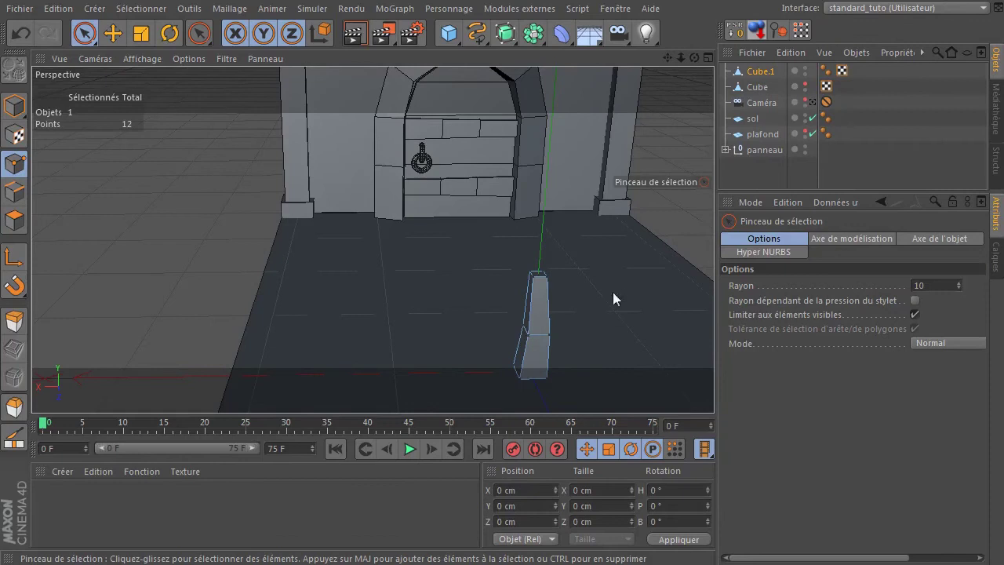
click(14, 105)
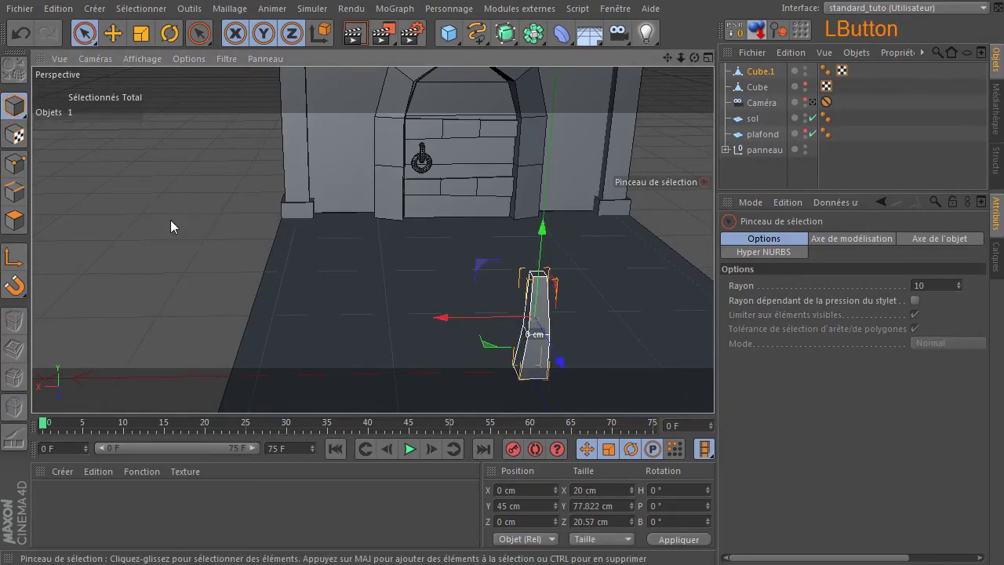
click(163, 218)
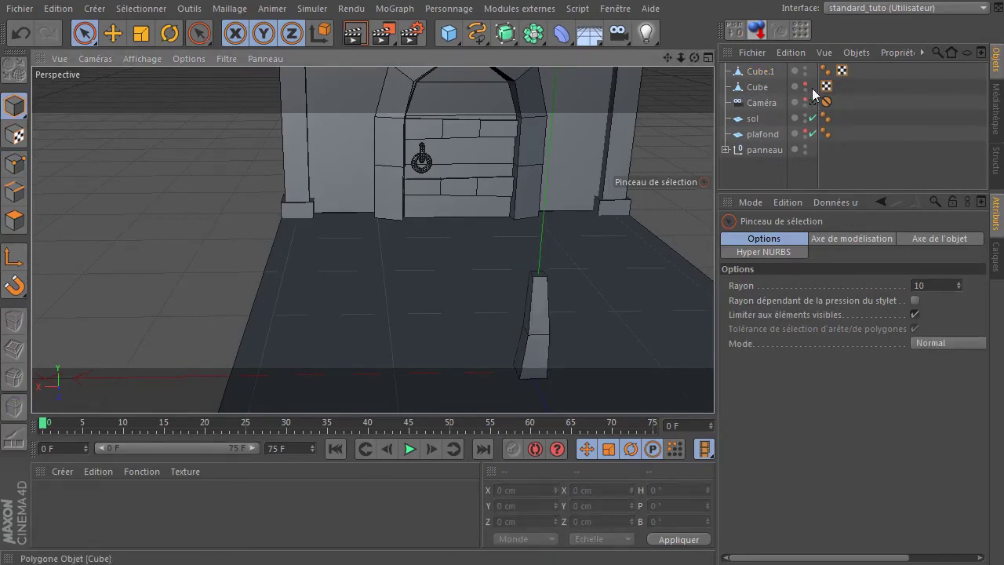
click(805, 83)
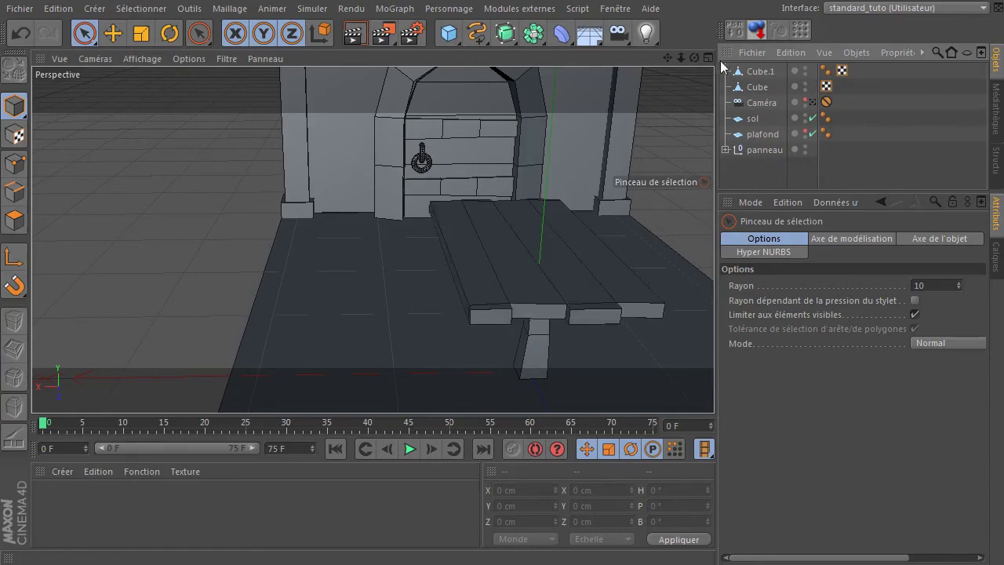
Rename the table leg object Cube.1 as "pied".
click(765, 71)
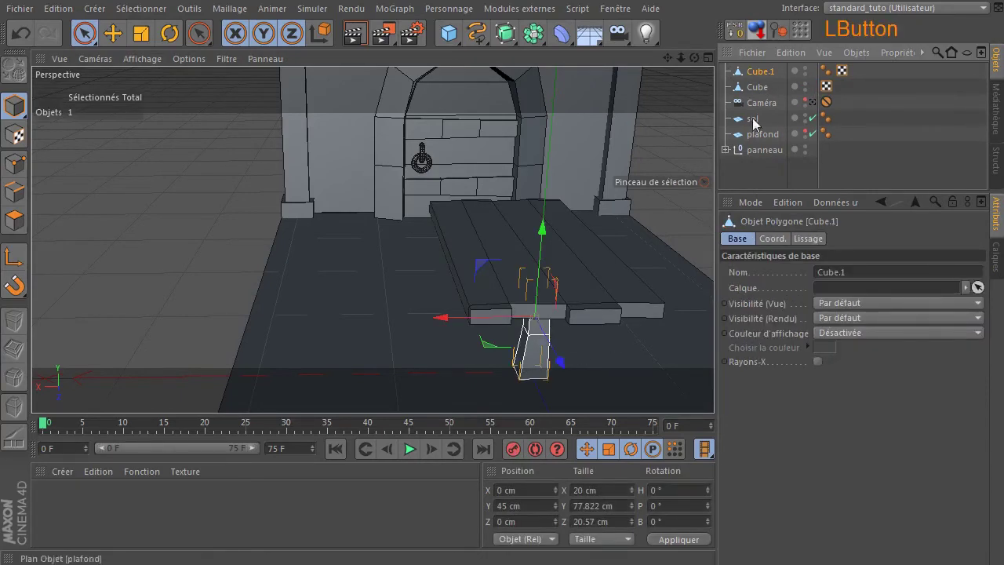
double_click(759, 72)
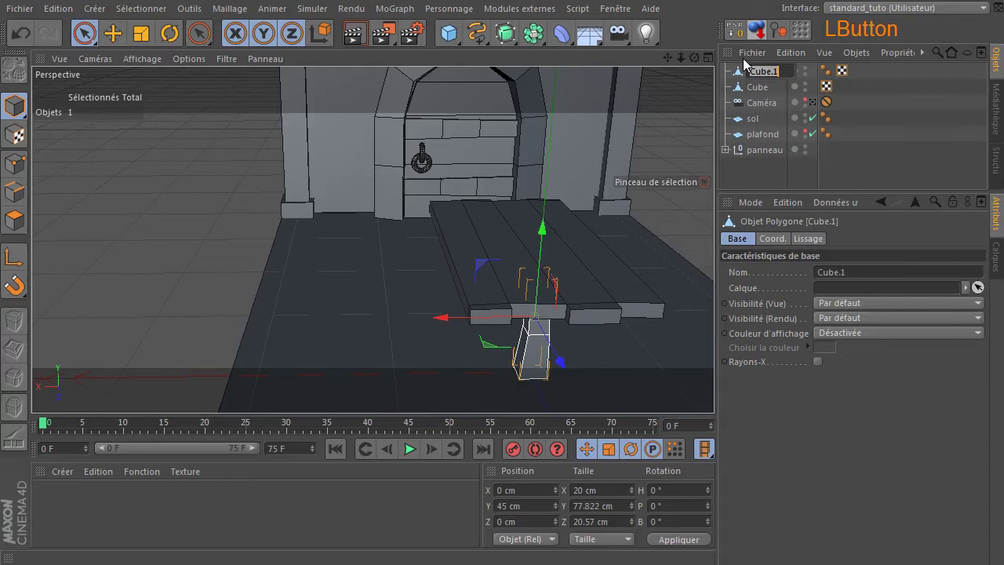
text(pied)
key(Return)
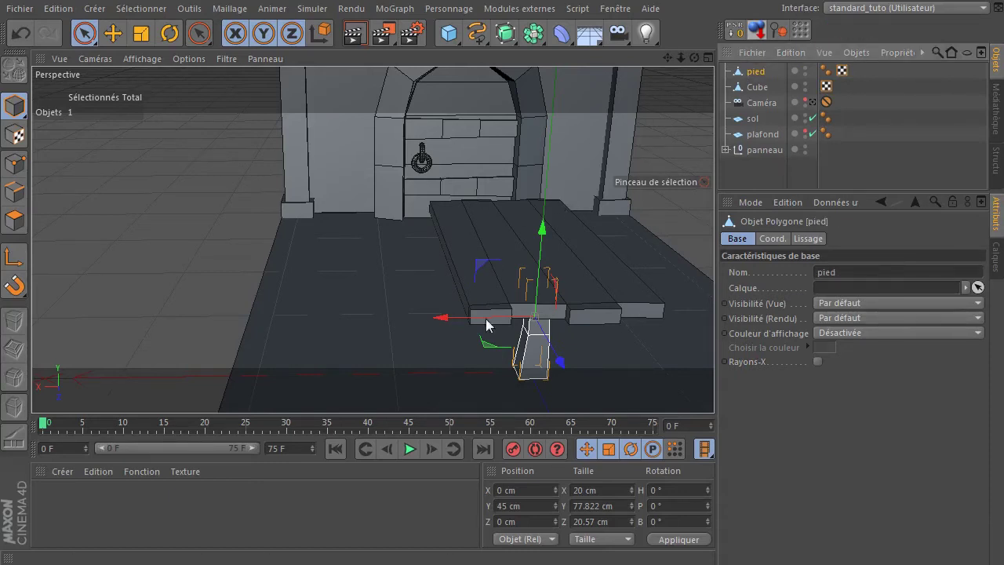
Move the leg under one corner of the tabletop, at about -38 cm in X and 44.7 cm in Z.
drag(694, 57, 711, 98)
drag(482, 245, 576, 244)
drag(693, 58, 537, 48)
drag(377, 233, 443, 240)
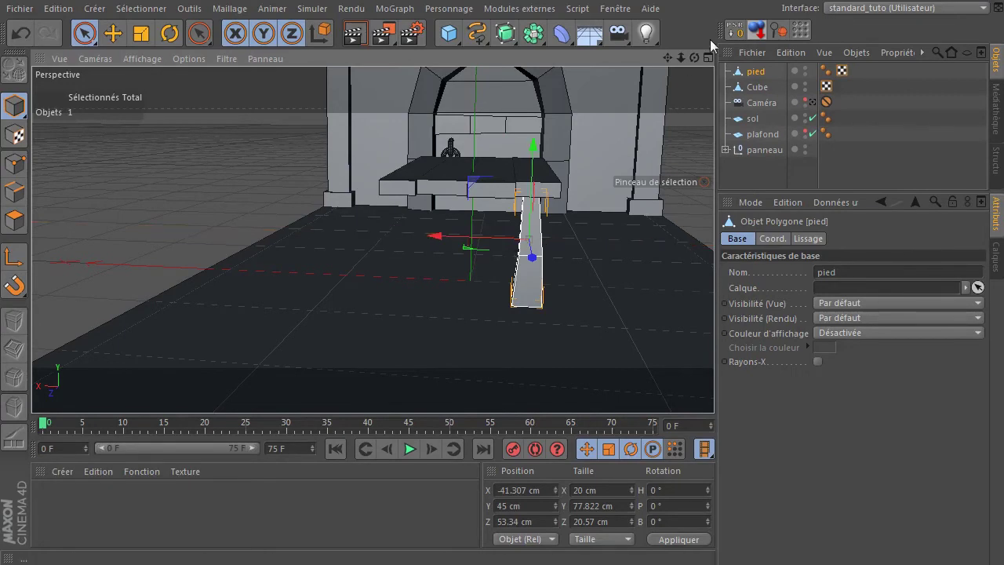
drag(694, 58, 494, 74)
drag(440, 240, 447, 239)
drag(692, 58, 462, 247)
drag(694, 58, 640, 59)
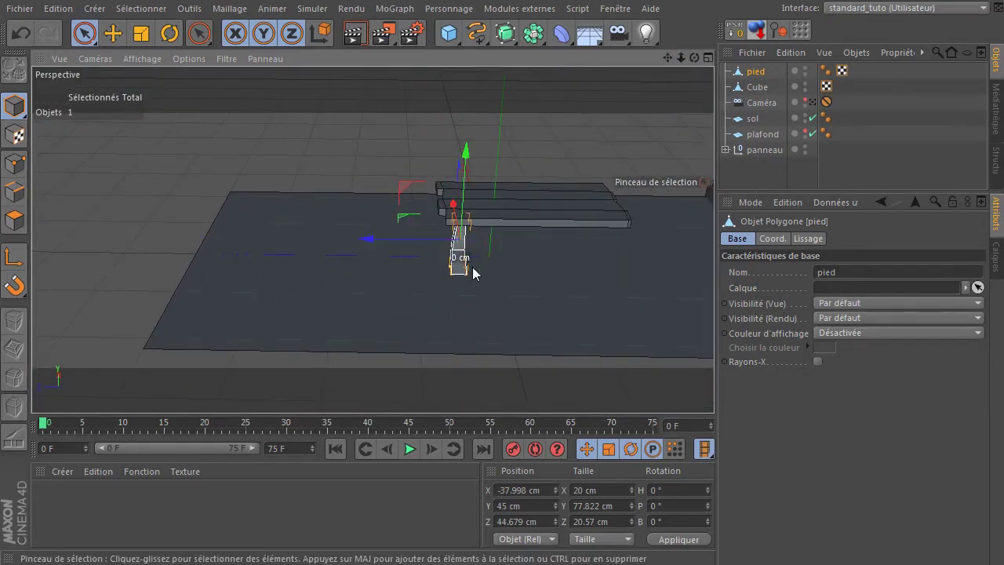
scroll(473, 273, up, 4)
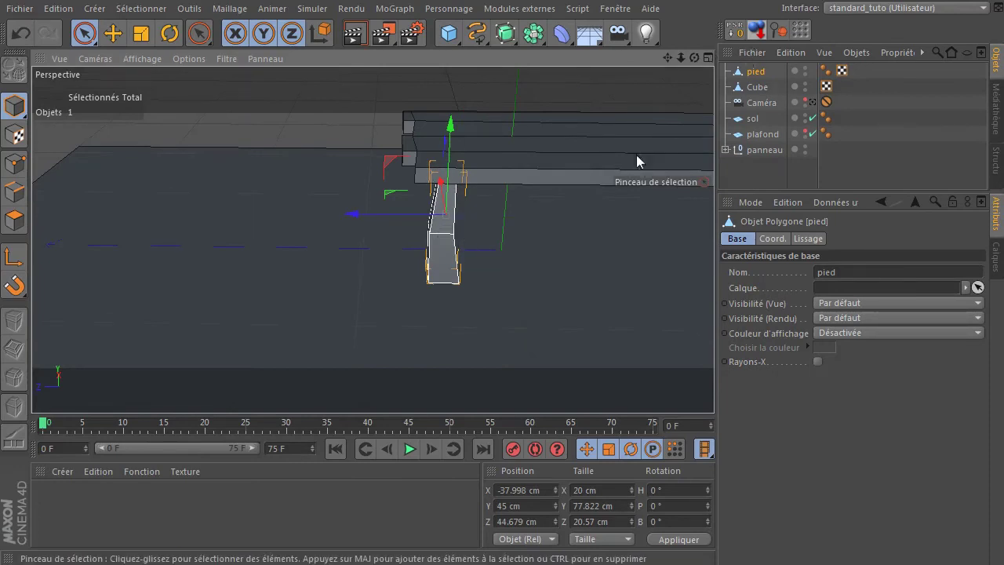
Move the table leg inward from the tabletop's end in the top view, to about 38.9 cm in Z.
middle_click(637, 156)
middle_click(557, 189)
scroll(520, 176, down, 6)
drag(668, 58, 501, 0)
scroll(439, 217, up, 6)
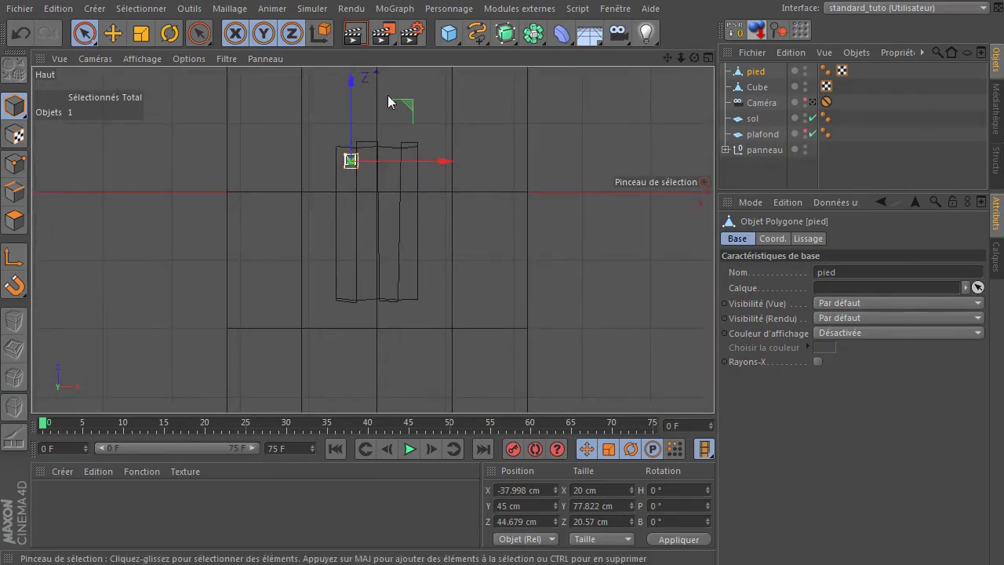
drag(669, 59, 697, 105)
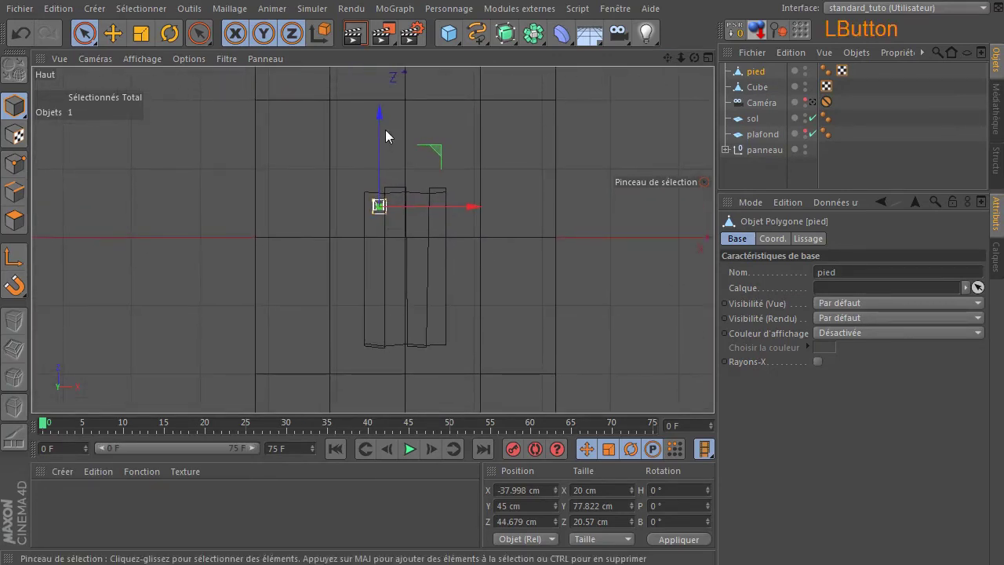
drag(437, 147, 438, 152)
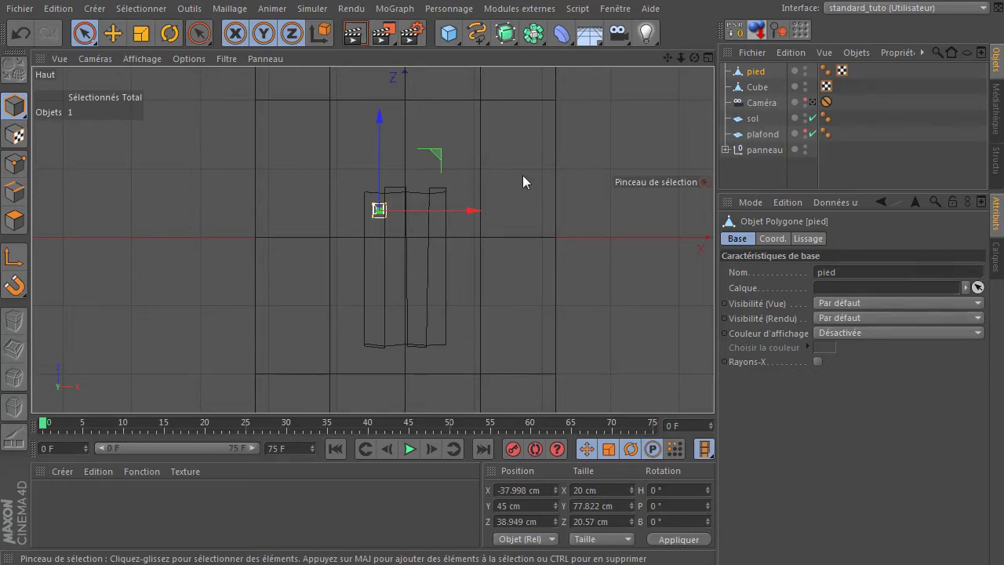
Create an instance of the leg pied, turned to a heading of -180° and moved to about 38.8 cm in X.
drag(533, 33, 877, 83)
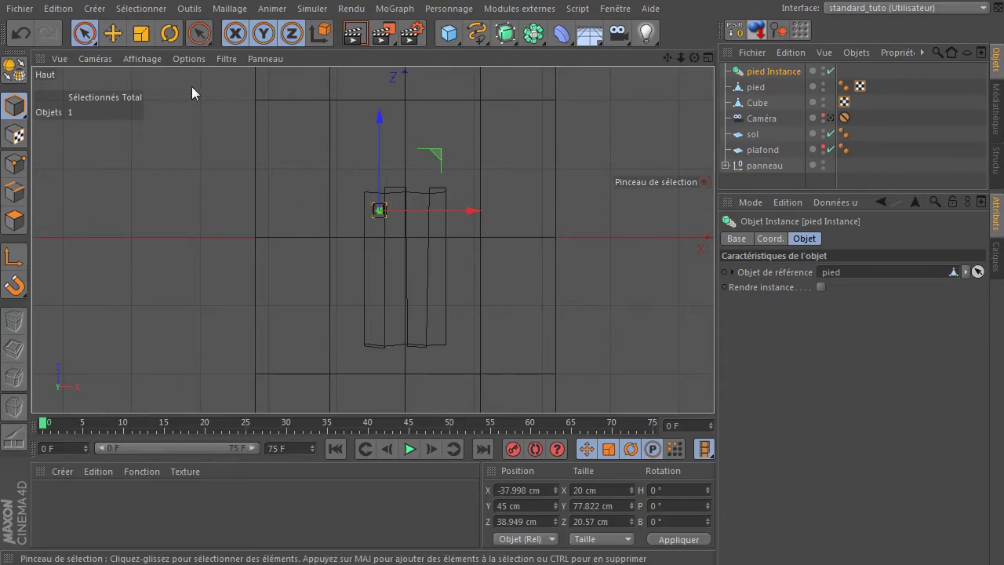
click(170, 33)
drag(429, 249, 293, 147)
click(115, 36)
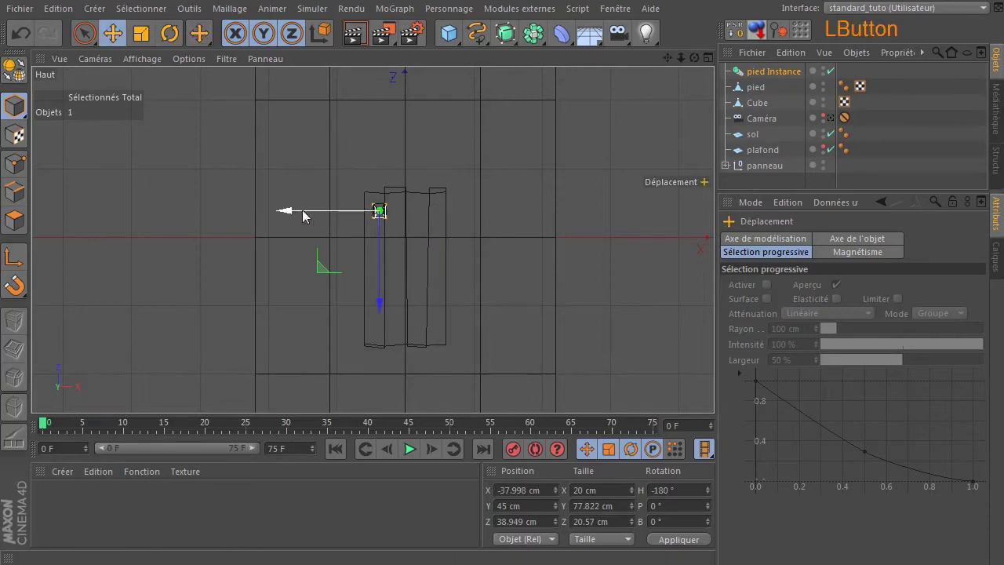
drag(289, 215, 343, 211)
Rotate the leg instance in the perspective view to a heading of -90° so its bend is oriented for its own corner.
middle_click(503, 243)
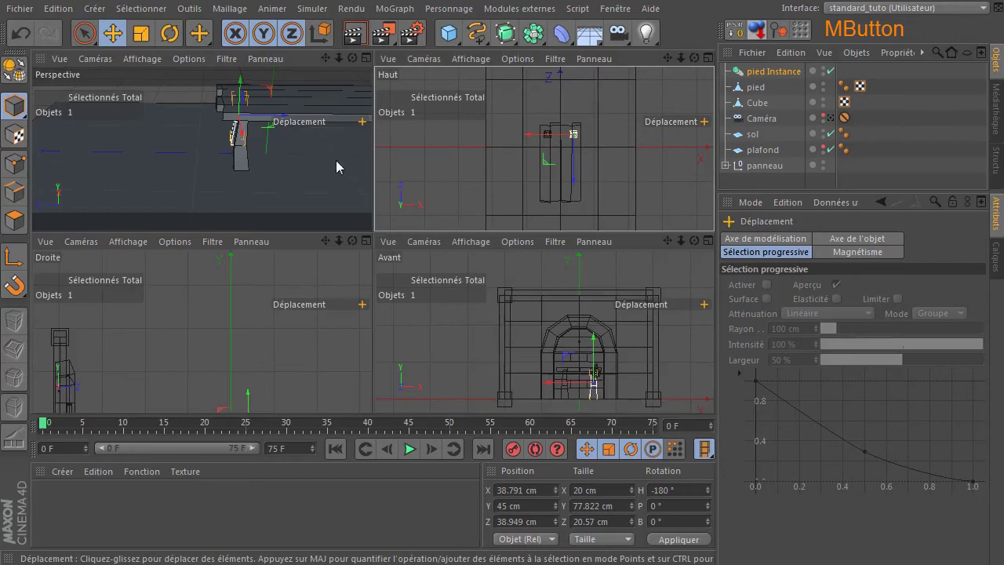
middle_click(341, 131)
drag(694, 58, 953, 60)
click(170, 33)
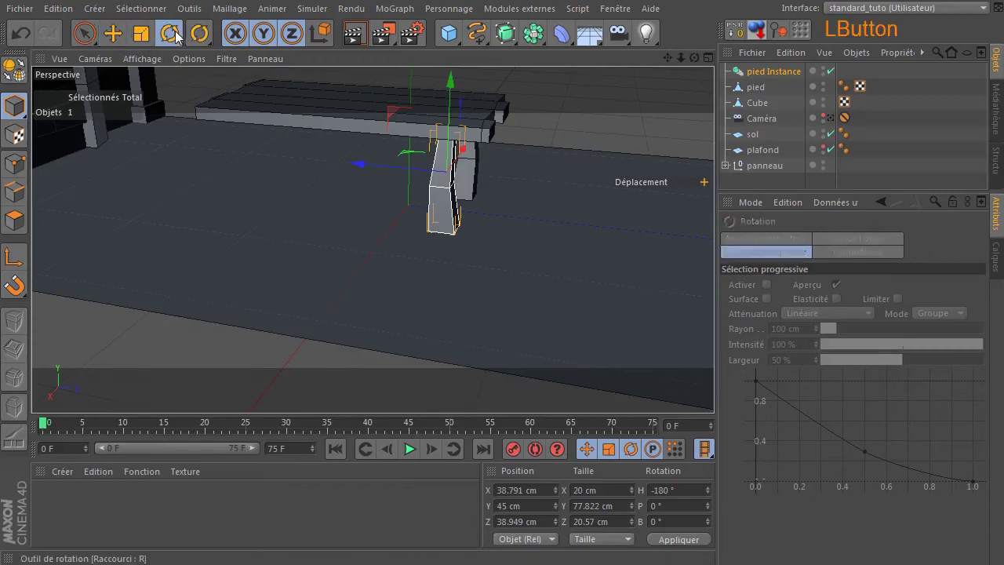
drag(419, 190, 466, 177)
drag(695, 58, 695, 58)
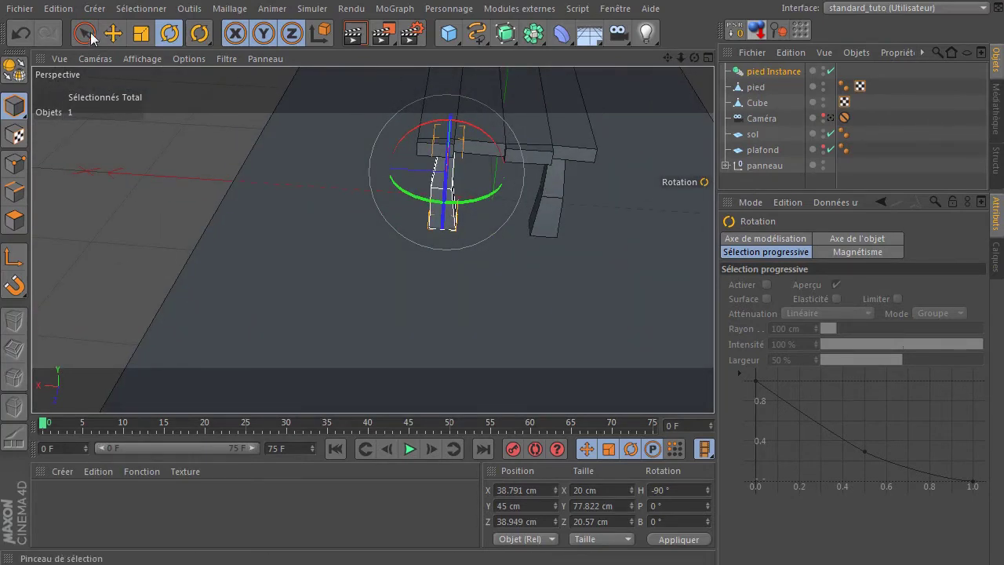
Duplicate the leg instance and rotate the copy to a heading of -180°.
click(85, 33)
ctrl+click(767, 73)
ctrl+drag(767, 76, 766, 81)
click(170, 33)
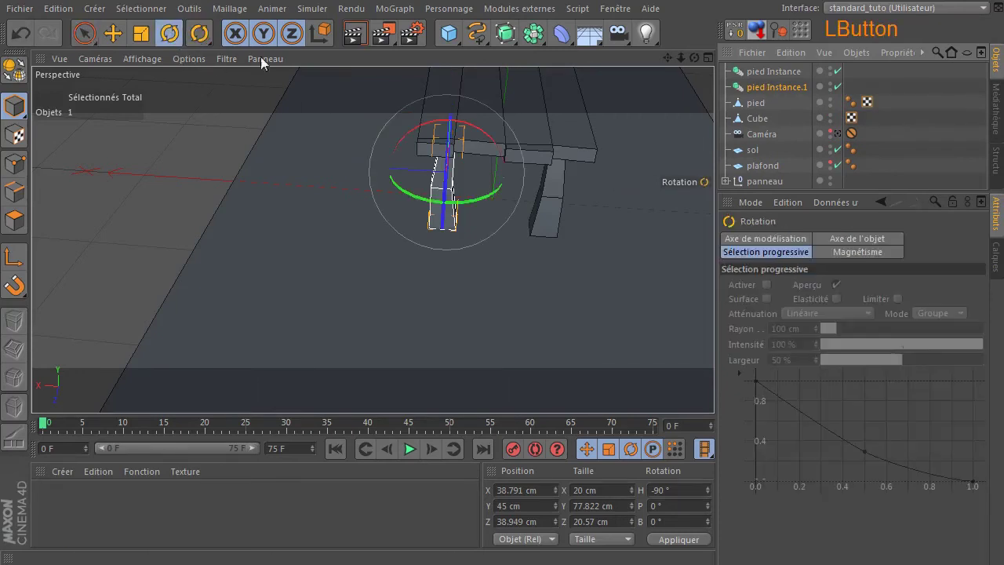
drag(484, 197, 363, 198)
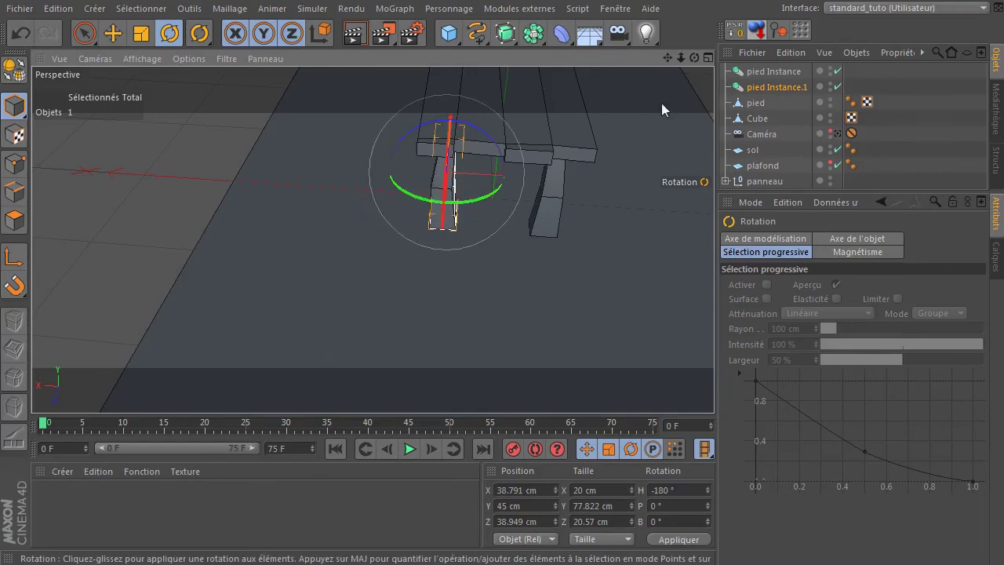
Move the duplicated leg along the table to the opposite end in the top view, at about -125 cm in Z.
middle_click(642, 115)
middle_click(544, 136)
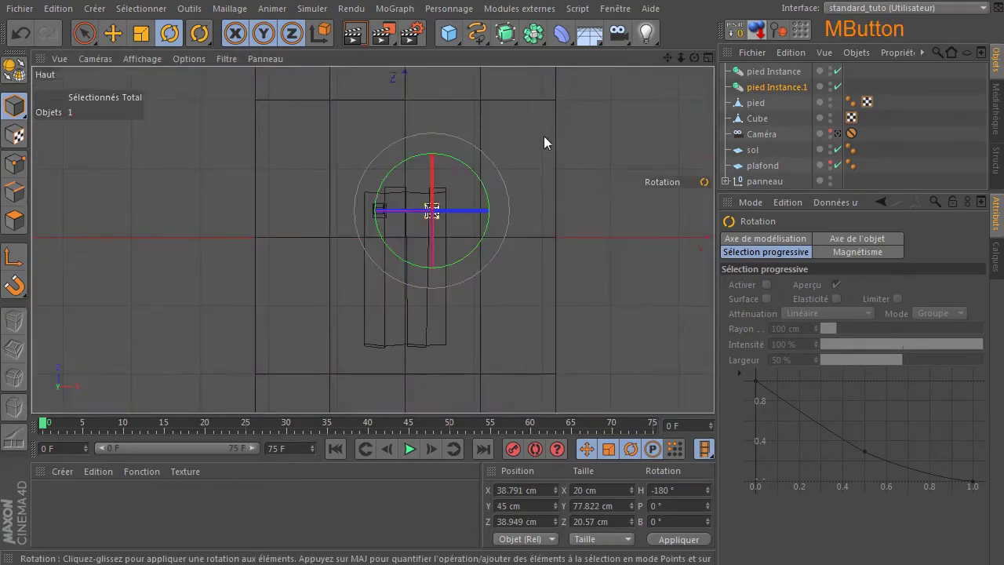
click(113, 33)
drag(433, 292, 434, 412)
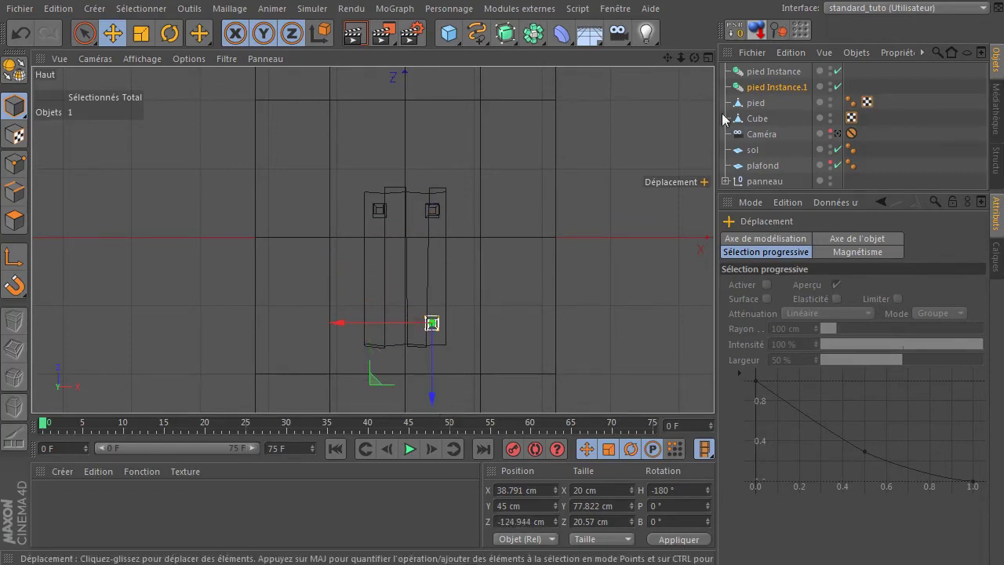
Duplicate pied Instance.1 for the fourth leg and rotate the copy to a heading of -270°.
ctrl+click(791, 88)
ctrl+drag(790, 88, 781, 106)
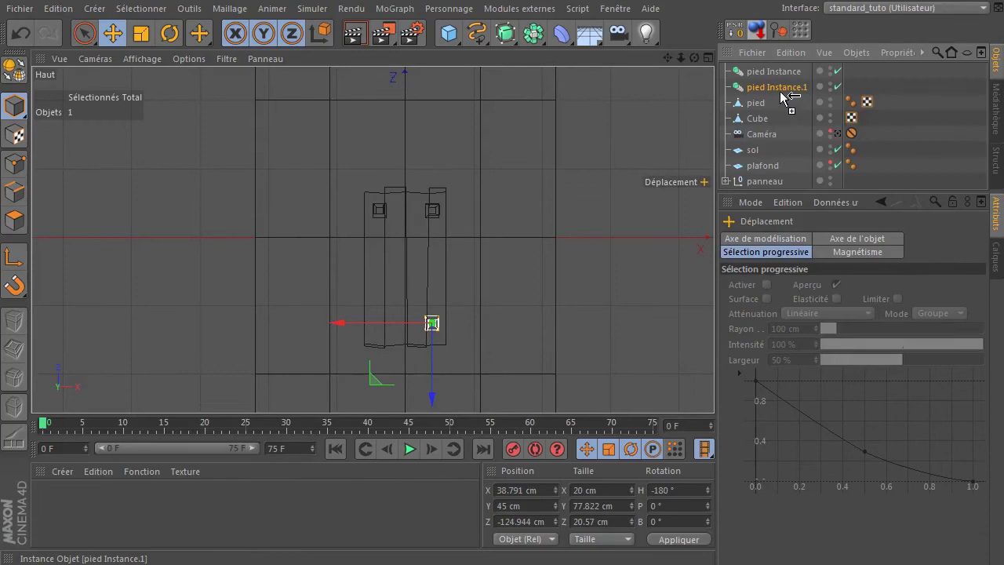
click(170, 33)
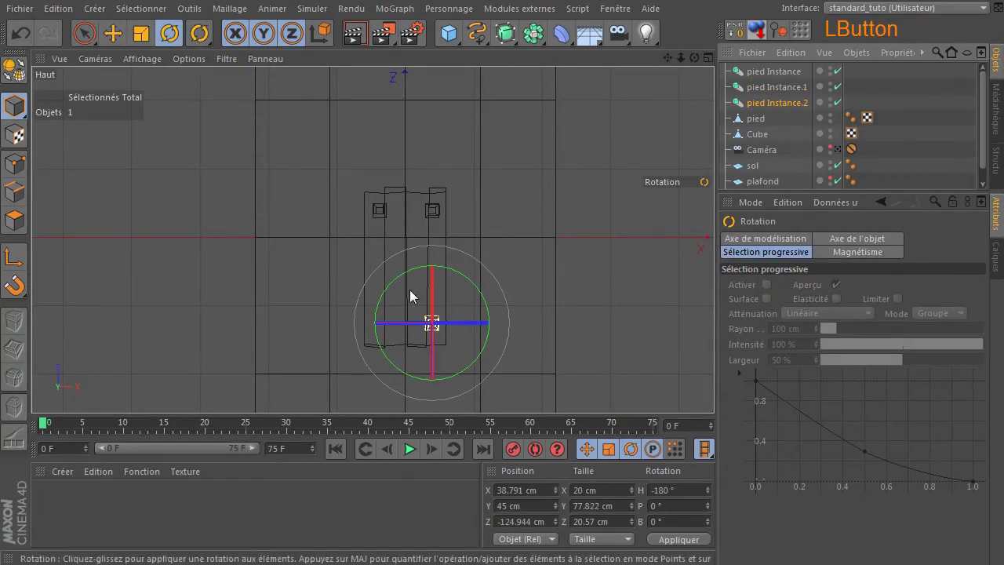
drag(390, 287, 496, 258)
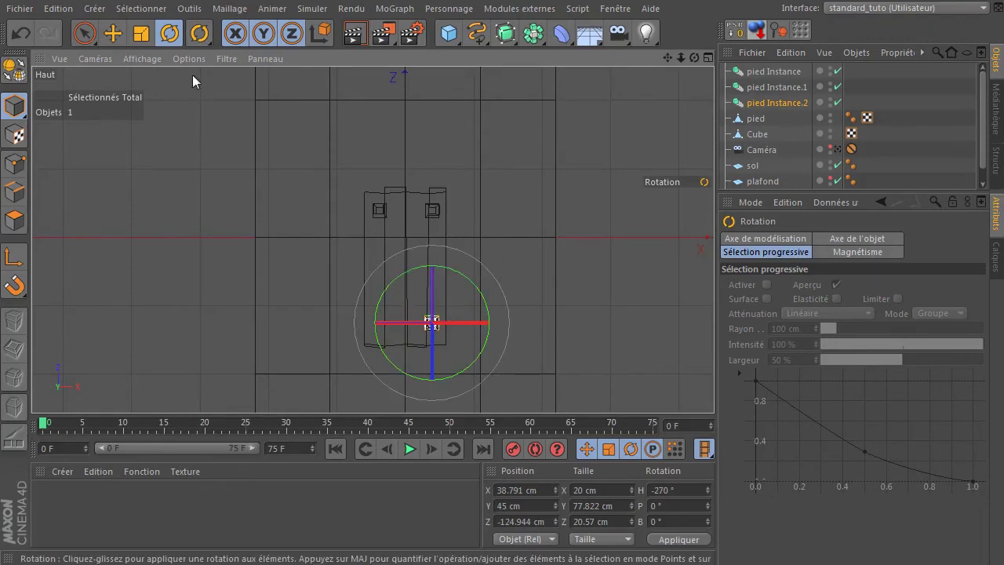
Move the fourth leg across the tabletop's width to the remaining corner, at about -38 cm in X, and clear the selection.
click(113, 32)
drag(337, 326, 294, 330)
key(ctrl+z)
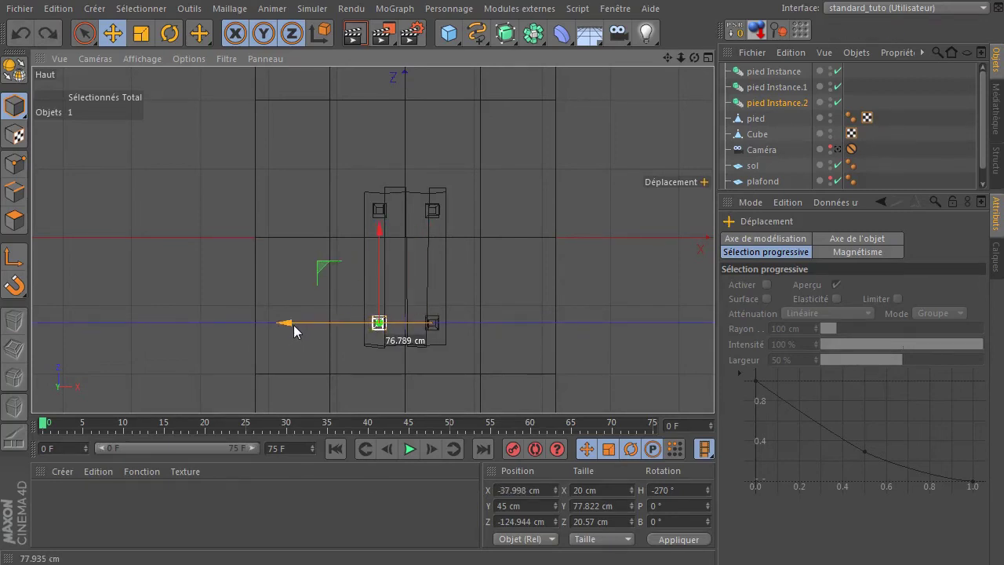
drag(295, 324, 294, 323)
click(134, 267)
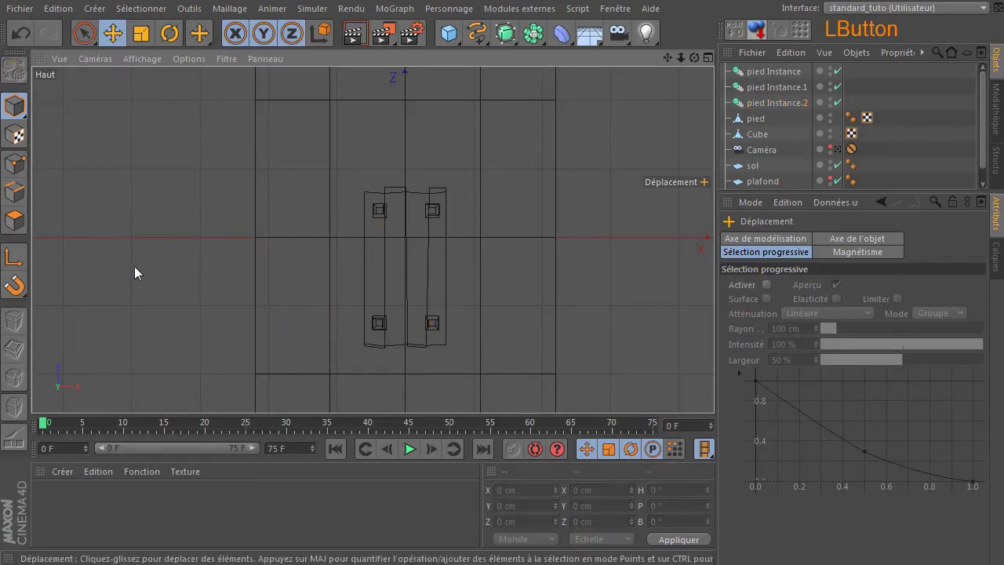
Examine the table with its four legs in perspective, and render the view through the scene camera.
middle_click(204, 267)
middle_click(262, 193)
drag(693, 57, 671, 60)
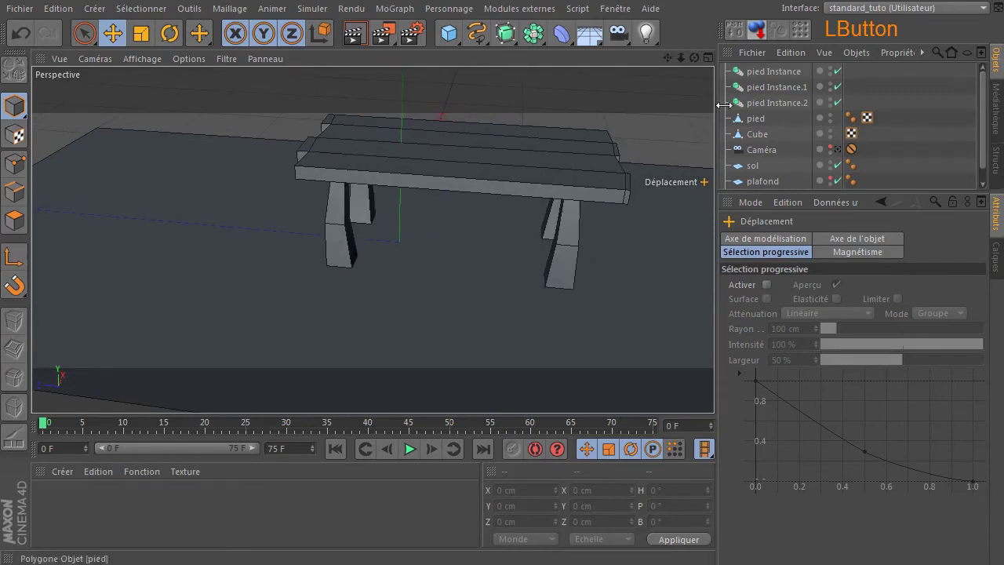
click(838, 149)
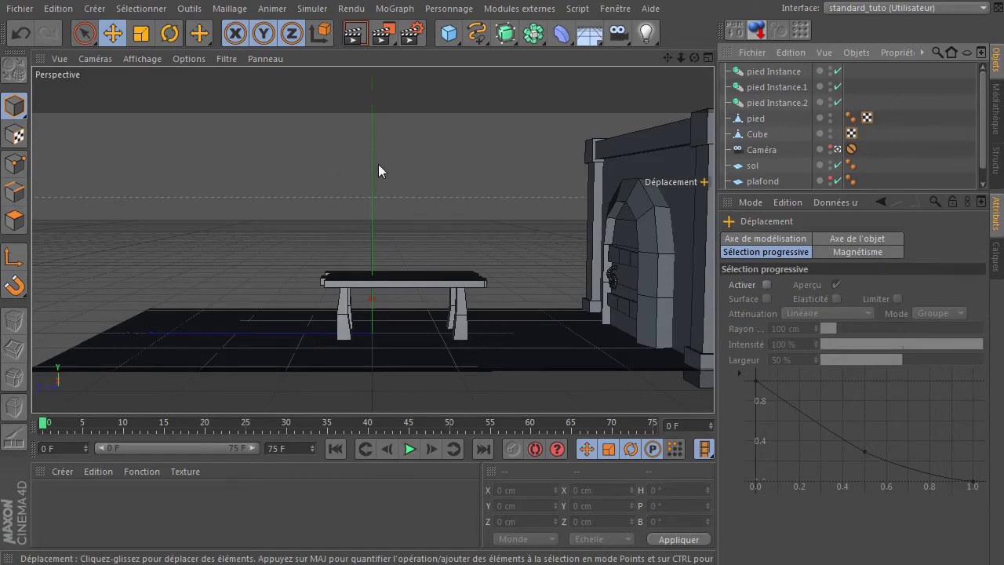
click(354, 33)
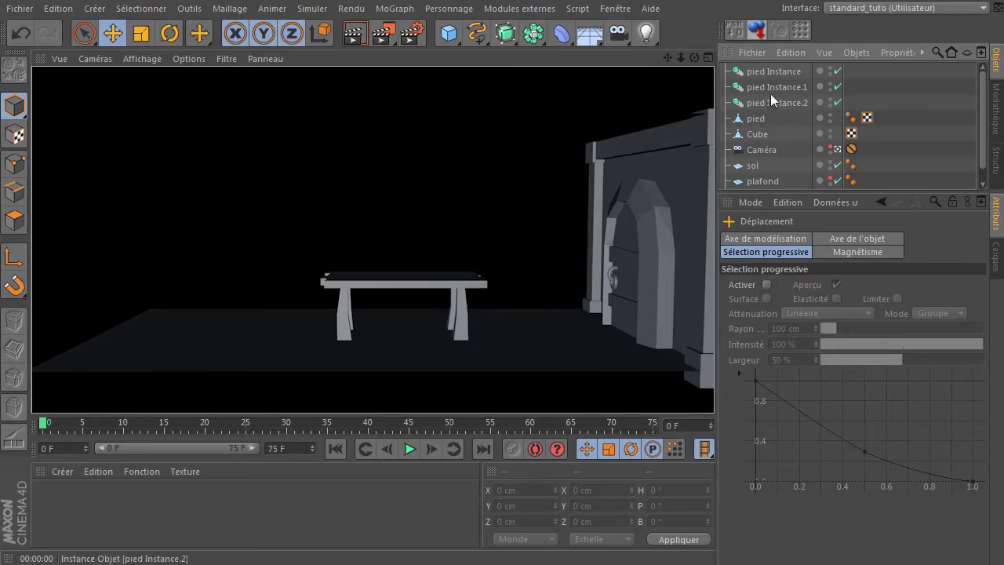
Rename the tabletop object Cube as "plateau table".
drag(752, 189, 753, 286)
click(755, 134)
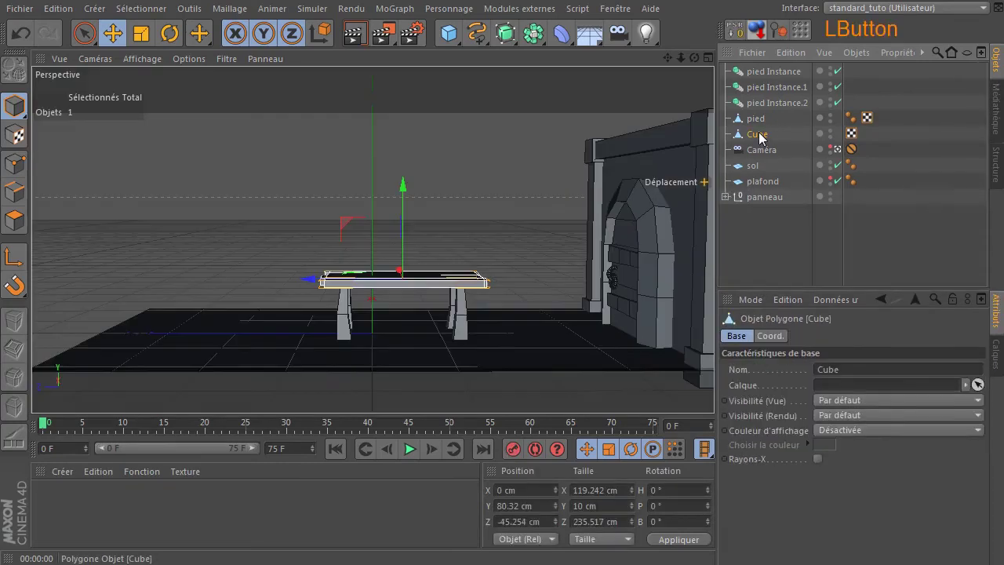
double_click(758, 135)
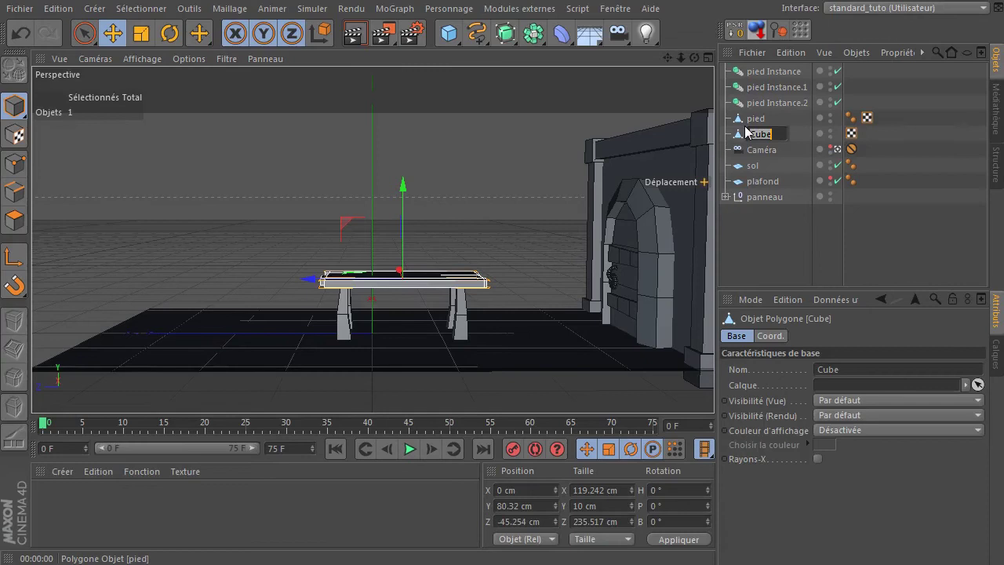
text(plateau table)
key(Return)
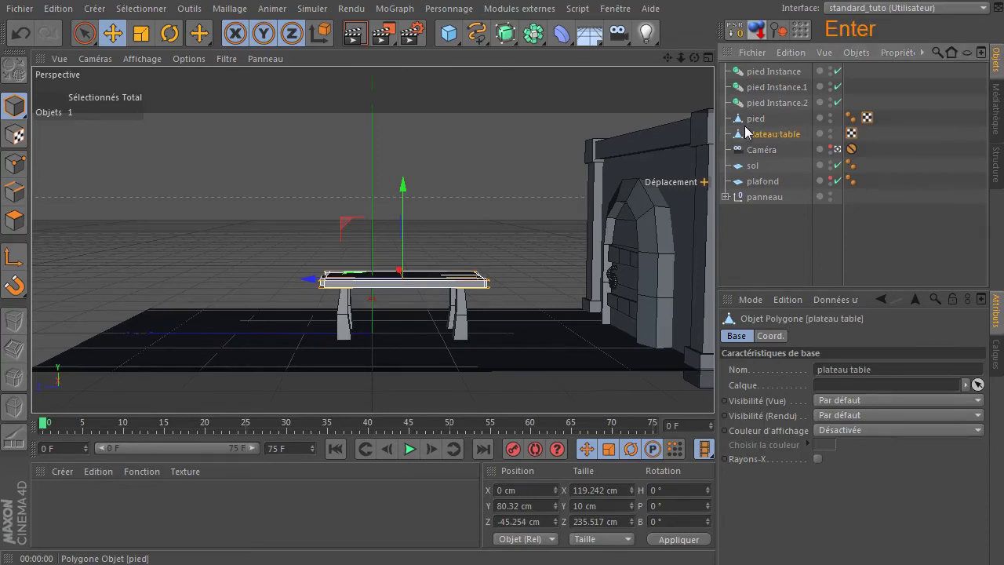
Make the leg pied and its three instances children of plateau table.
click(753, 118)
shift+click(777, 75)
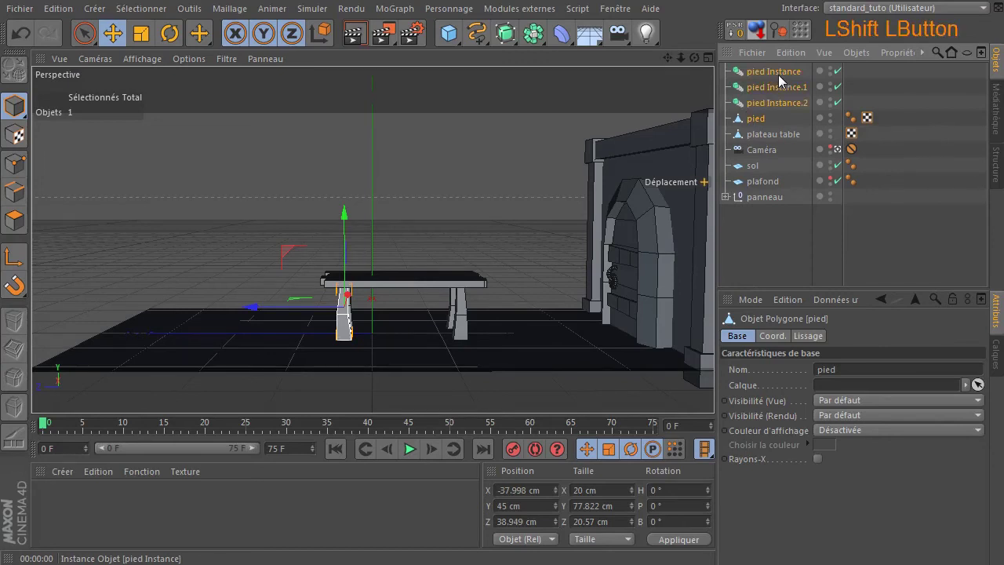
drag(754, 121, 775, 132)
click(726, 71)
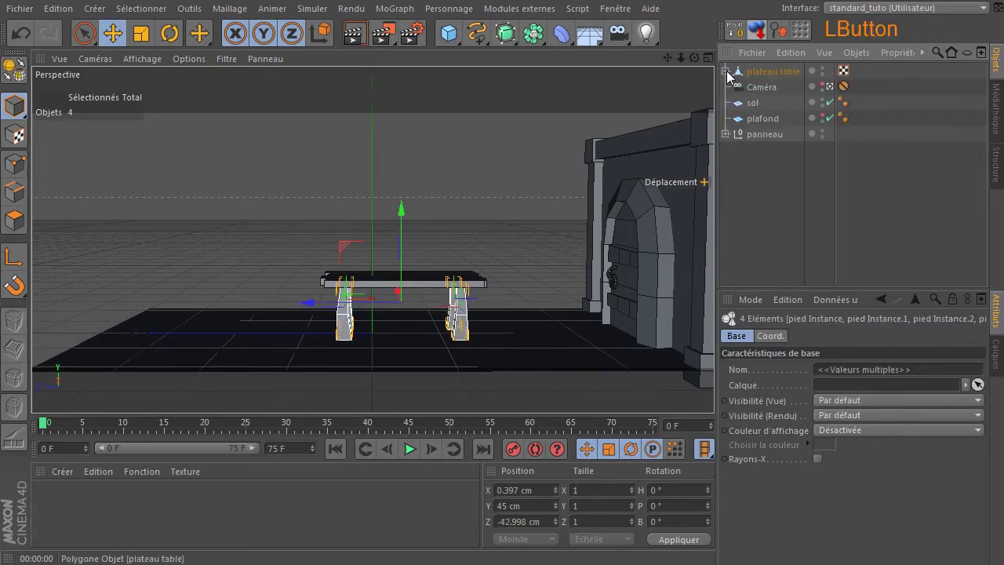
Group plateau table under a null object and set the null's axis alone to 0 cm in Y, at floor level.
click(779, 70)
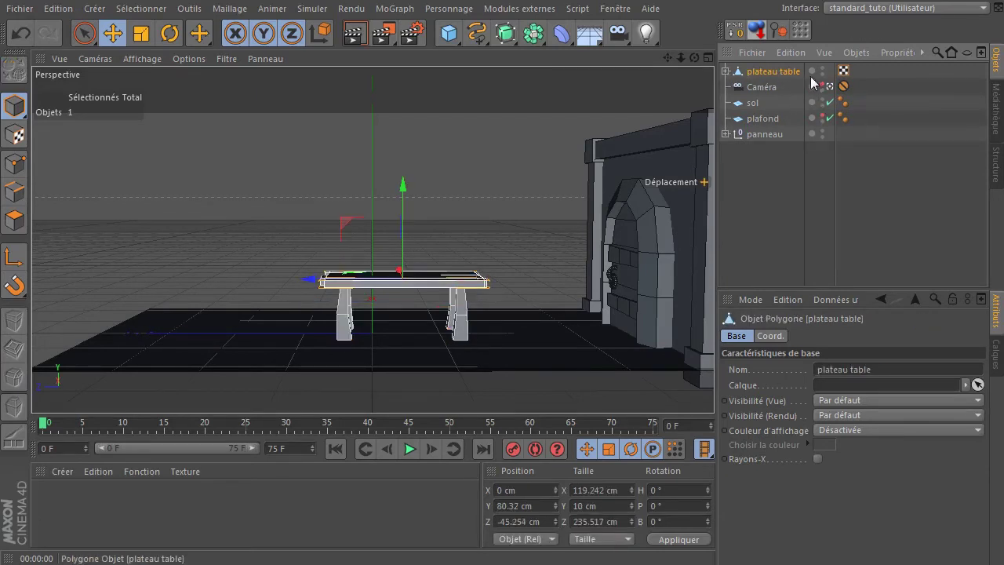
key(alt+g)
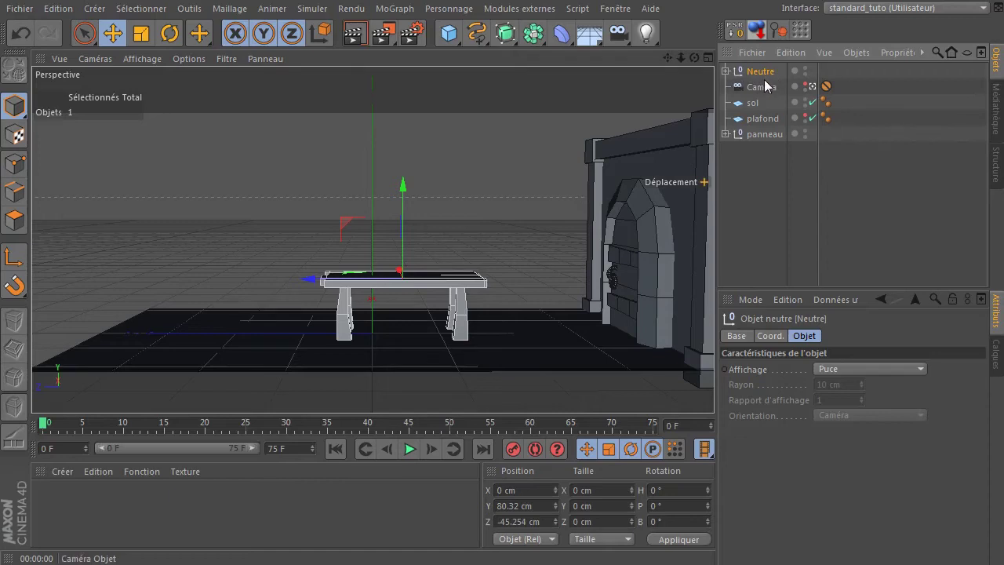
click(15, 255)
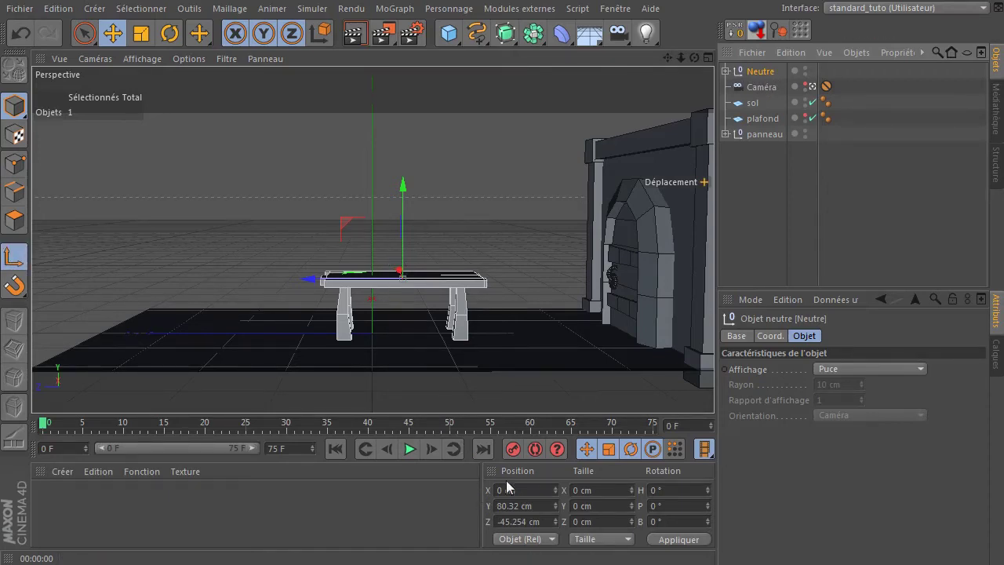
click(526, 507)
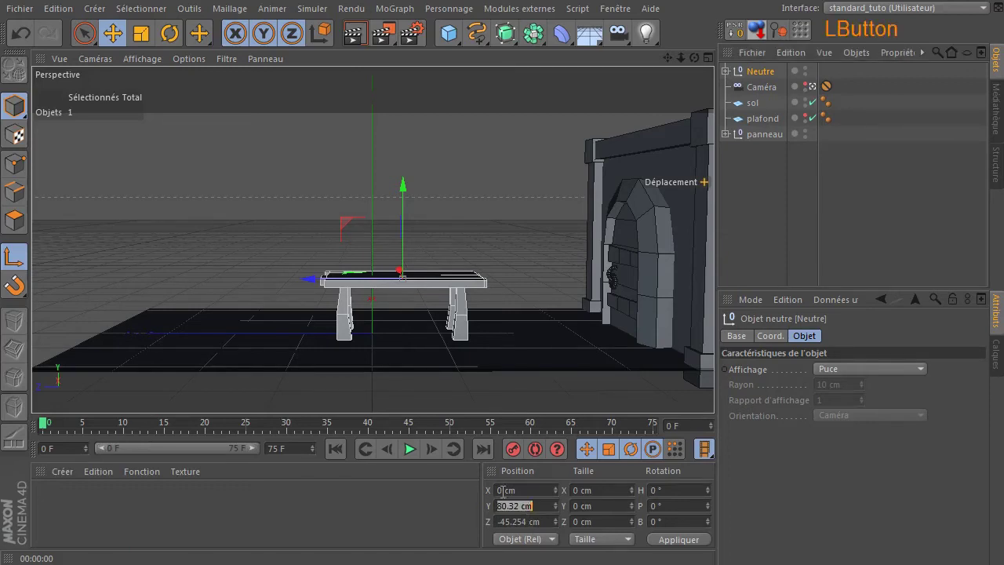
text(0)
key(Return)
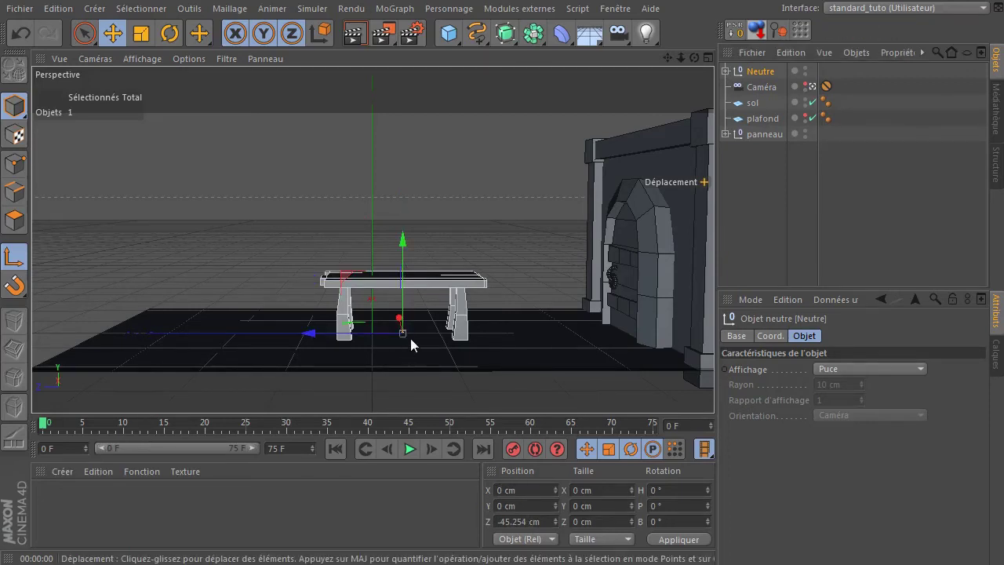
click(11, 261)
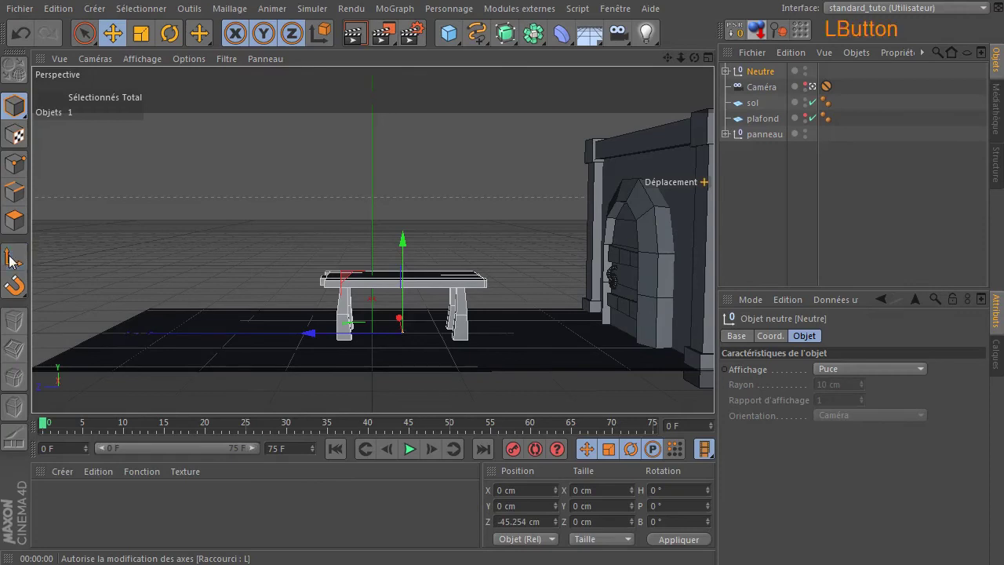
Reset the table group's position to the scene origin and shift it in the top view to about 110.7 cm in X.
click(758, 75)
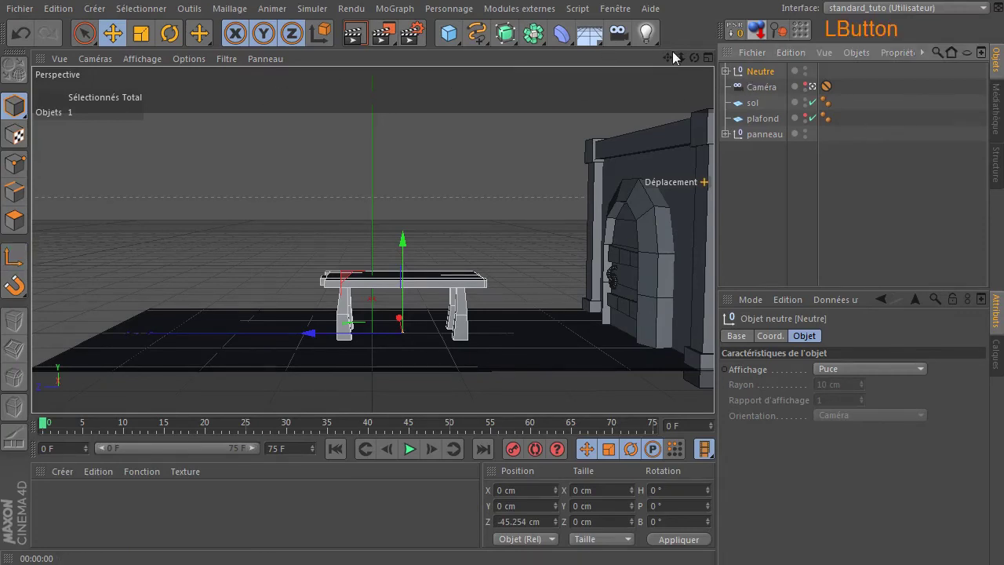
click(735, 36)
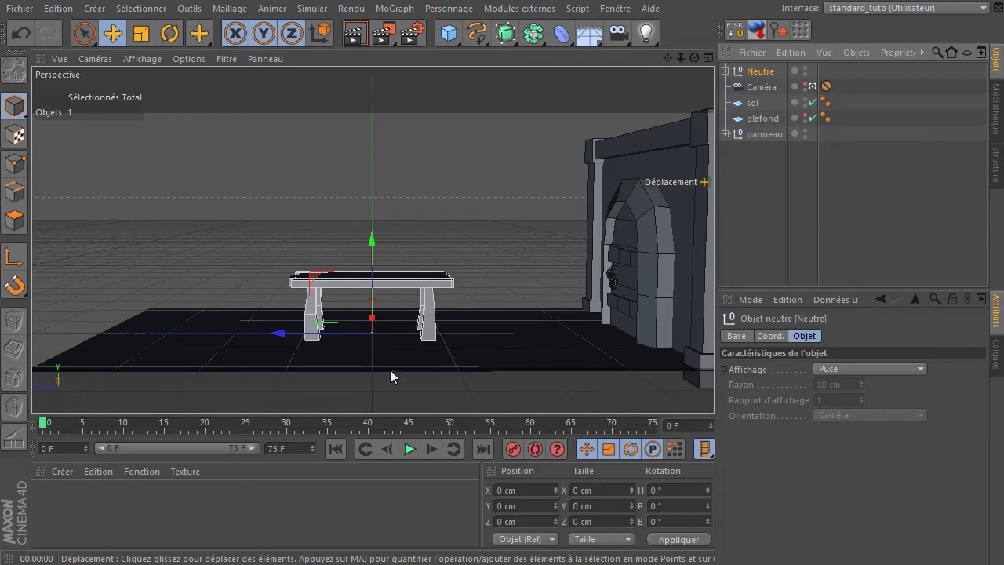
middle_click(470, 282)
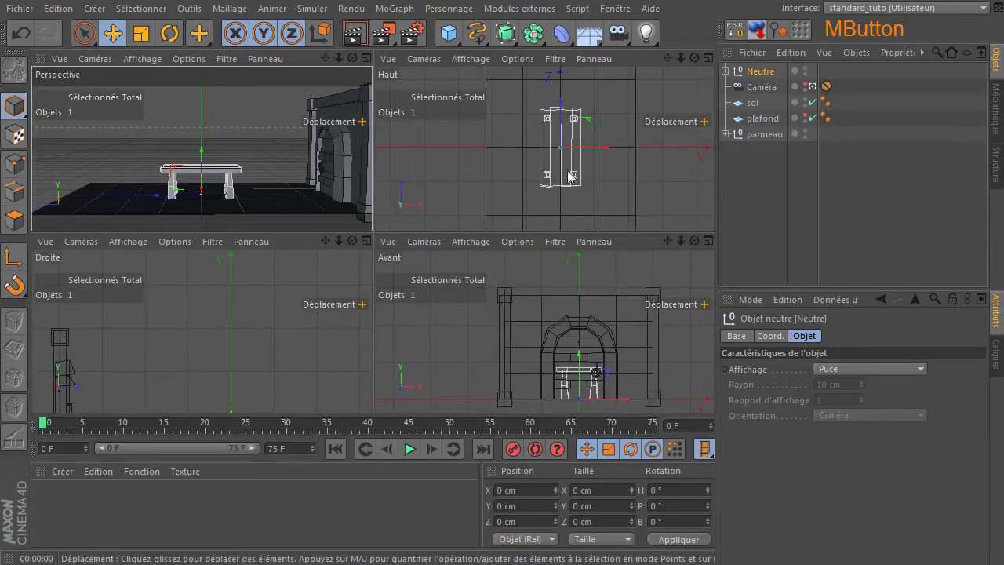
drag(600, 152, 637, 154)
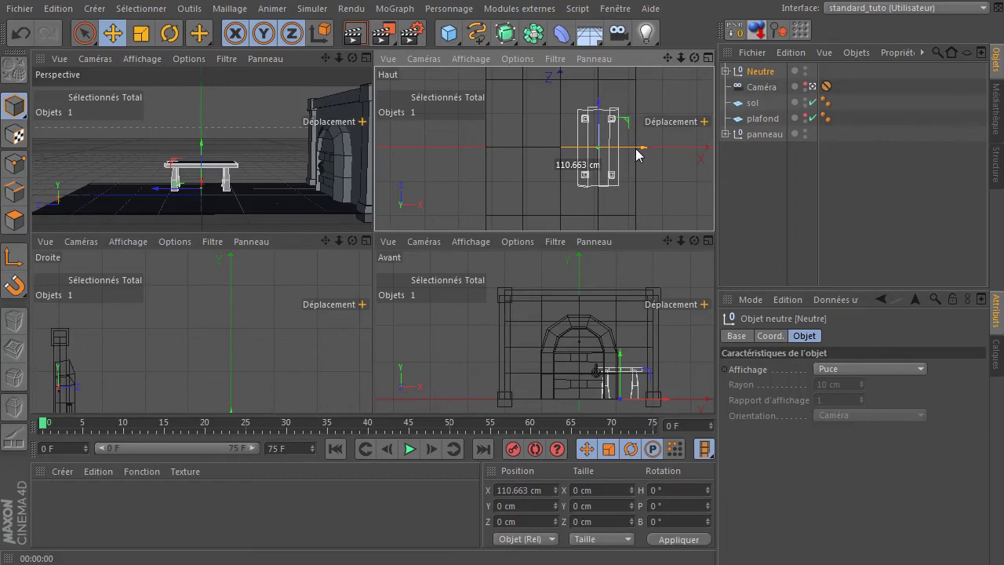
Test-render the room with an added Omni light at about 265.7 cm in Y, casting Masques d'ombres (ombres diffuses) shadows.
middle_click(274, 149)
click(357, 38)
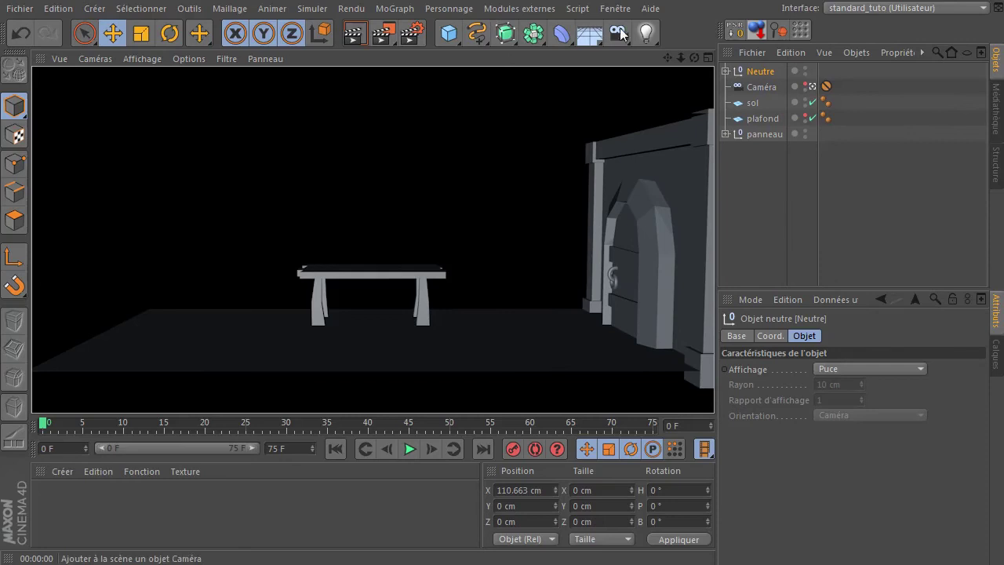
click(646, 33)
drag(371, 243, 373, 102)
drag(372, 155, 373, 152)
click(875, 475)
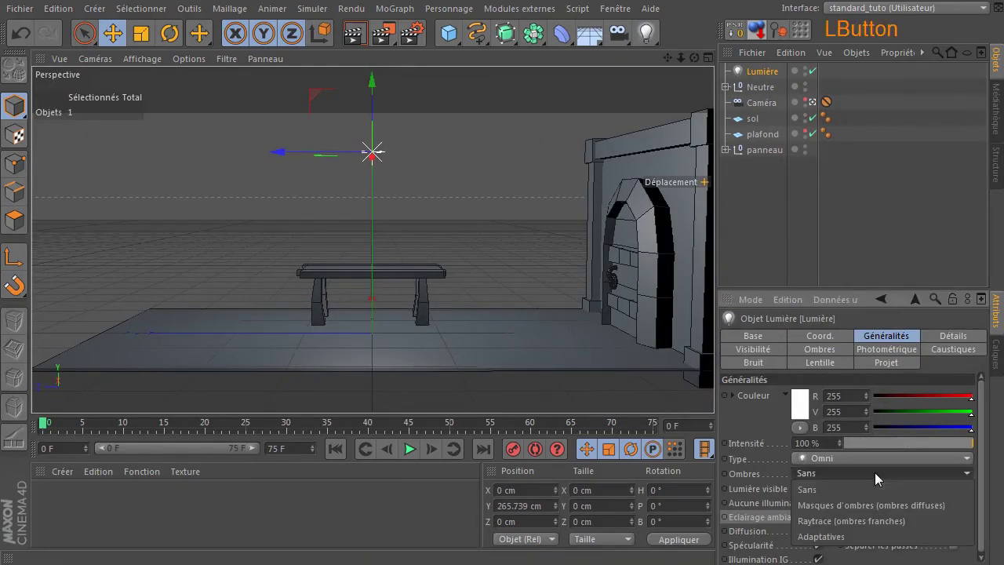
click(867, 501)
click(355, 34)
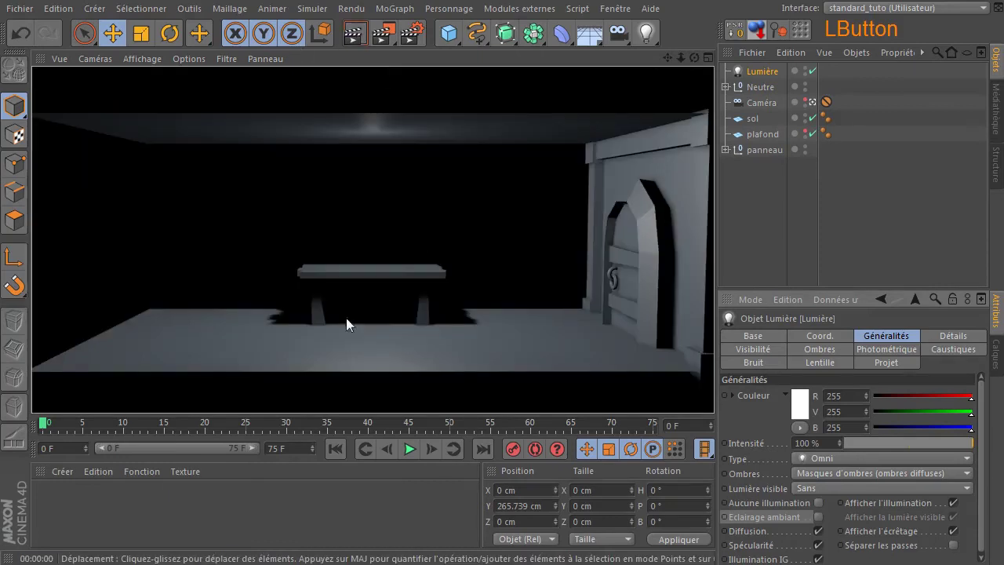
Move the light to about 199 cm in Y and -332 cm in X, and render the perspective view again.
click(757, 69)
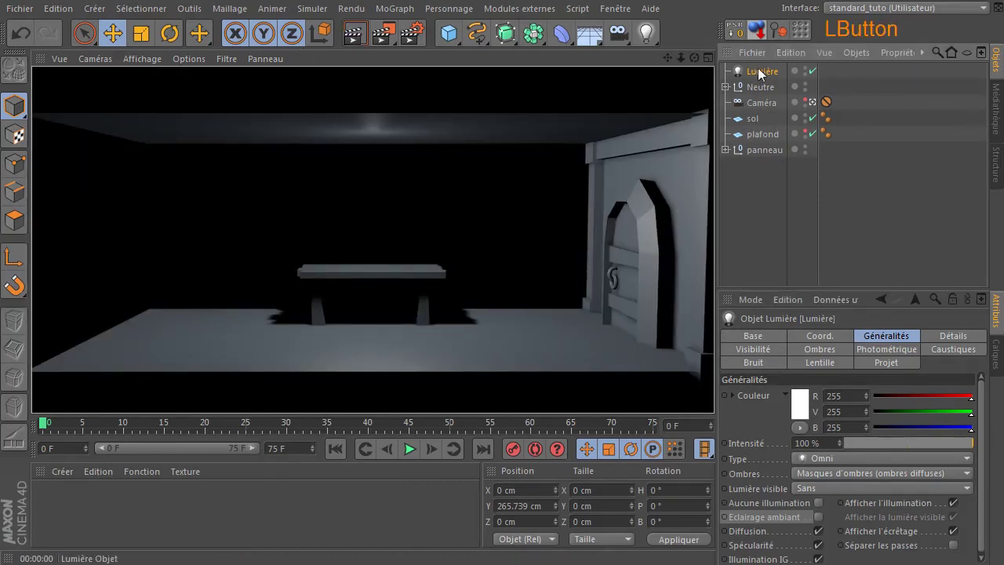
drag(383, 102, 386, 137)
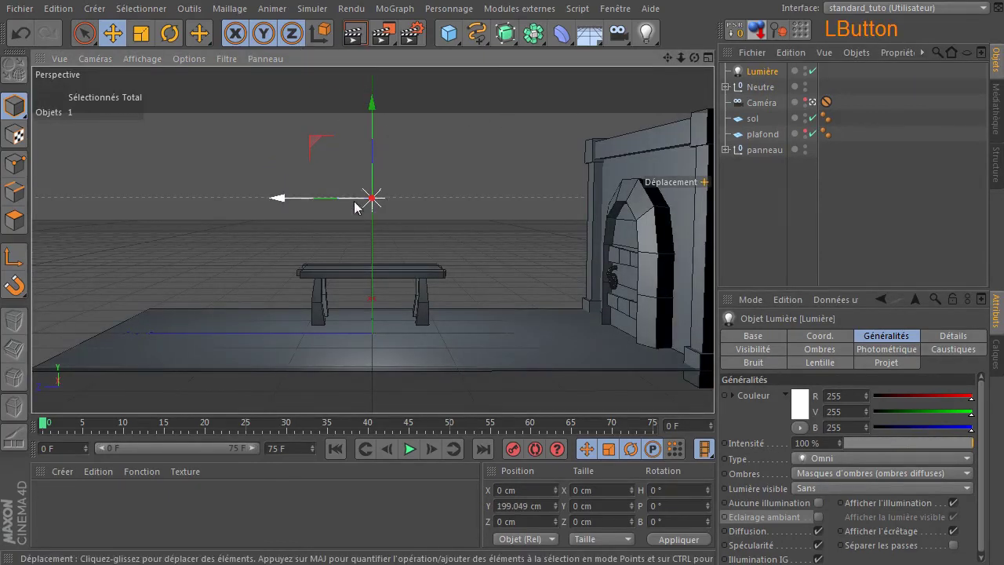
middle_click(549, 228)
drag(605, 150, 486, 168)
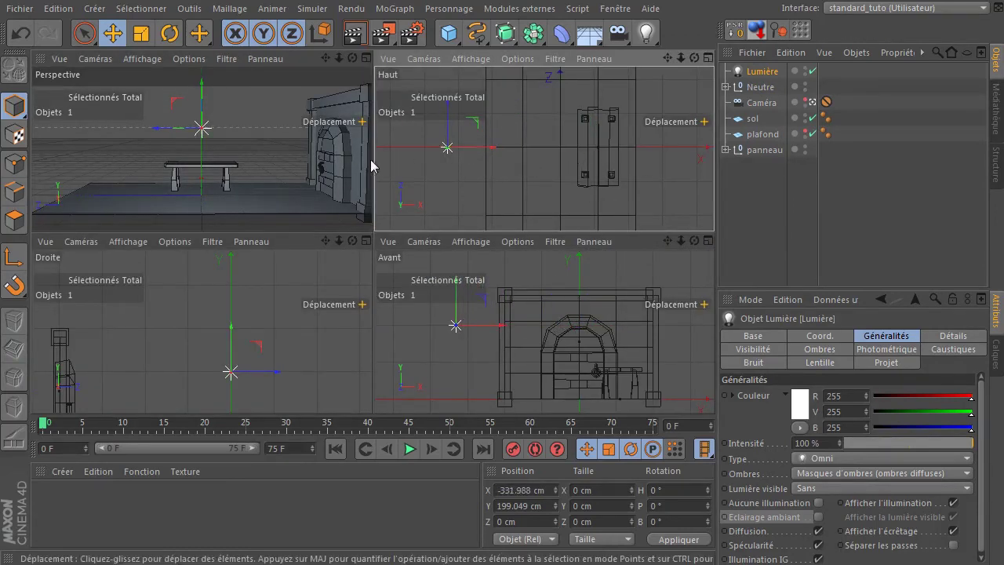
middle_click(298, 103)
click(354, 35)
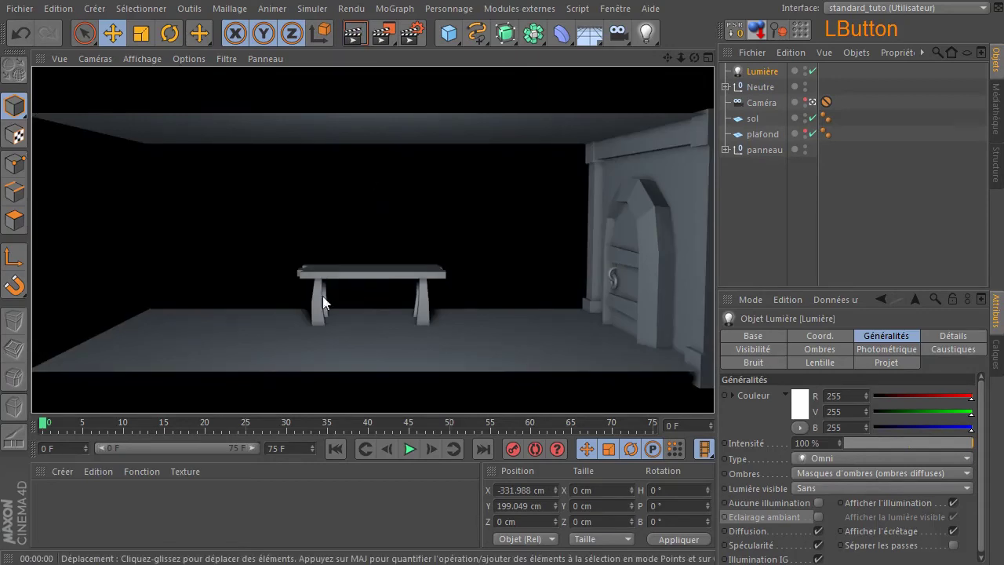
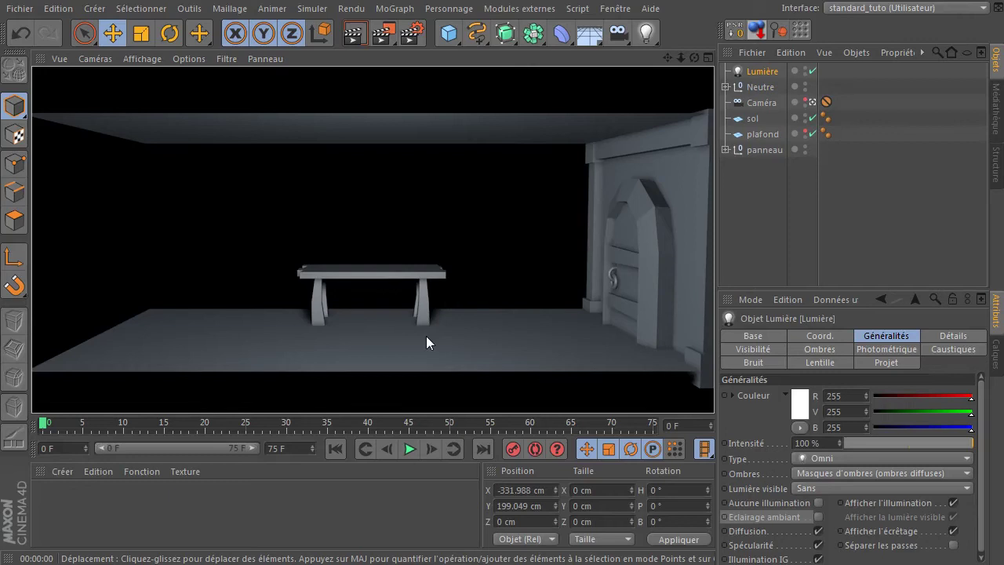
Delete the test light and view the table and stool in the reference image dylan-eurlings-low-poly.jpg in XnView.
click(768, 74)
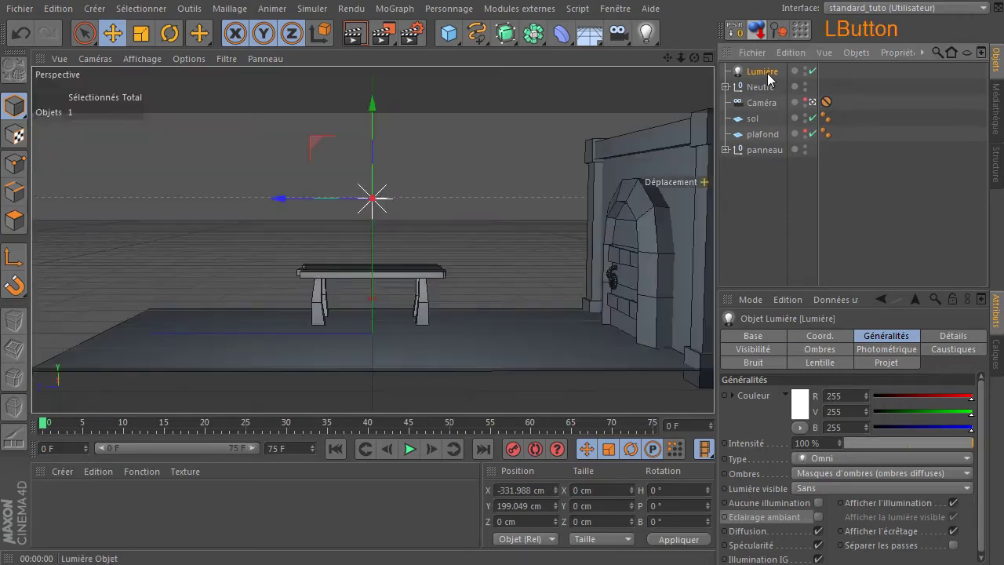
key(Delete)
drag(1003, 57, 559, 58)
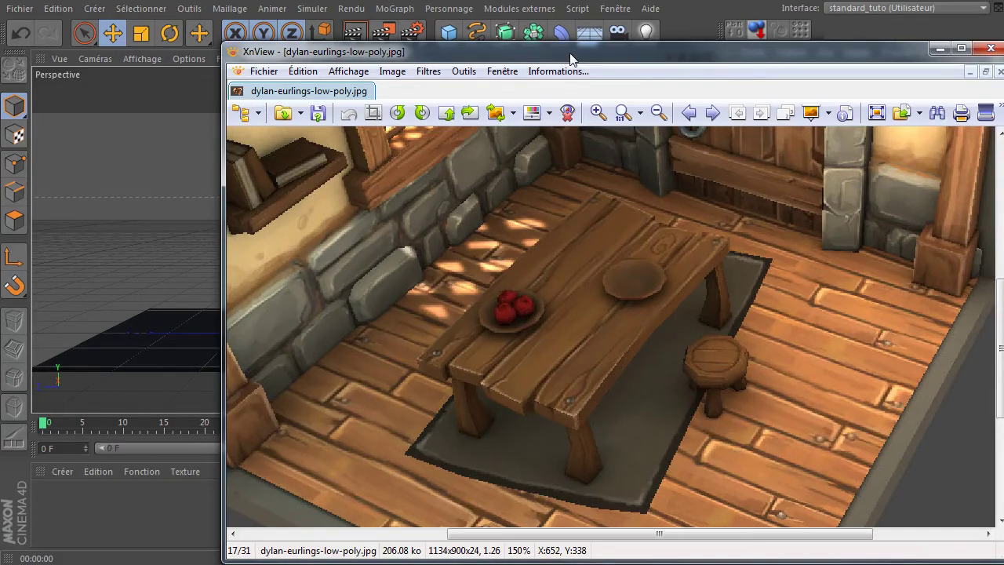
drag(569, 57, 1003, 56)
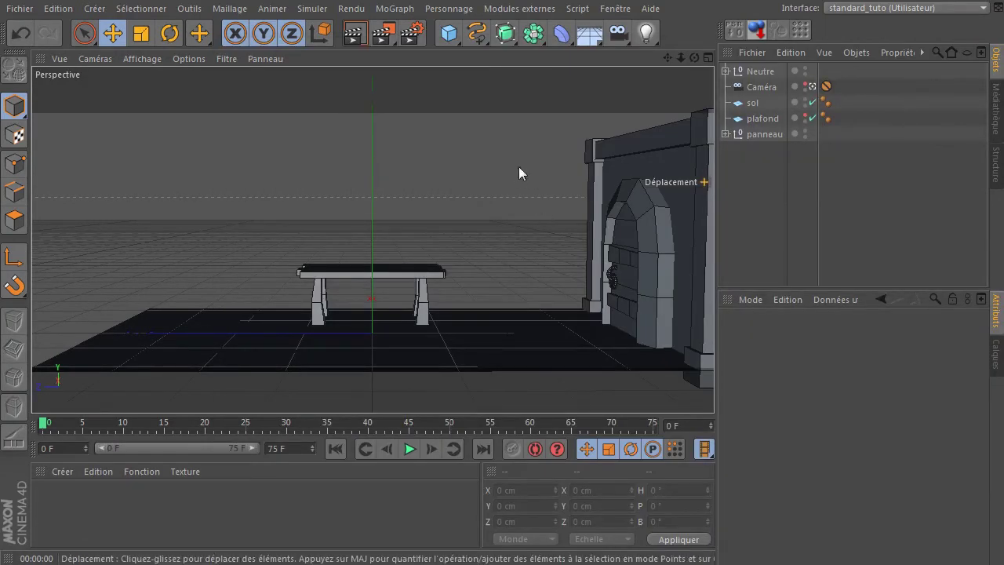
Add a cylinder at the scene origin for the stool seat and set its radius to 40 cm.
click(449, 33)
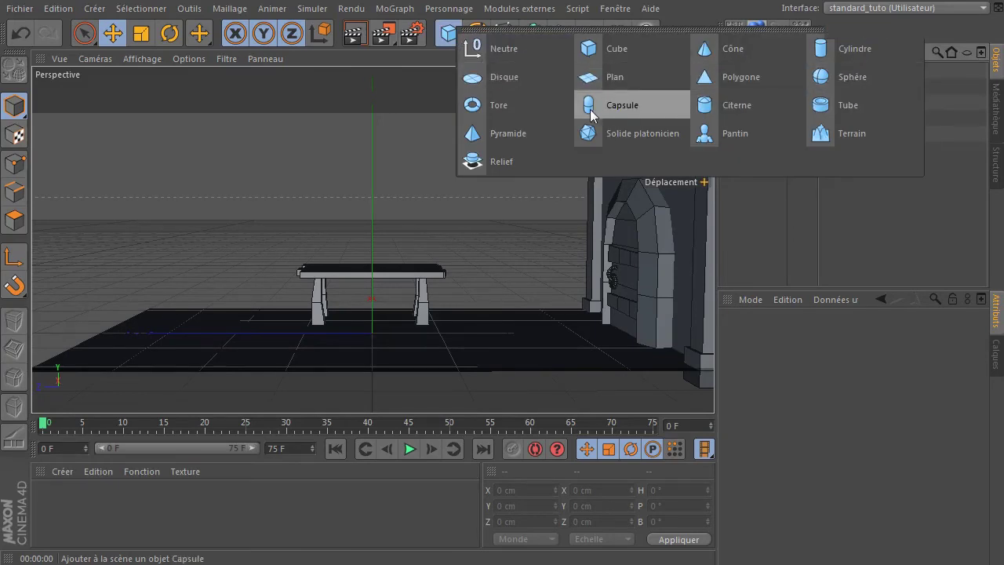
click(833, 57)
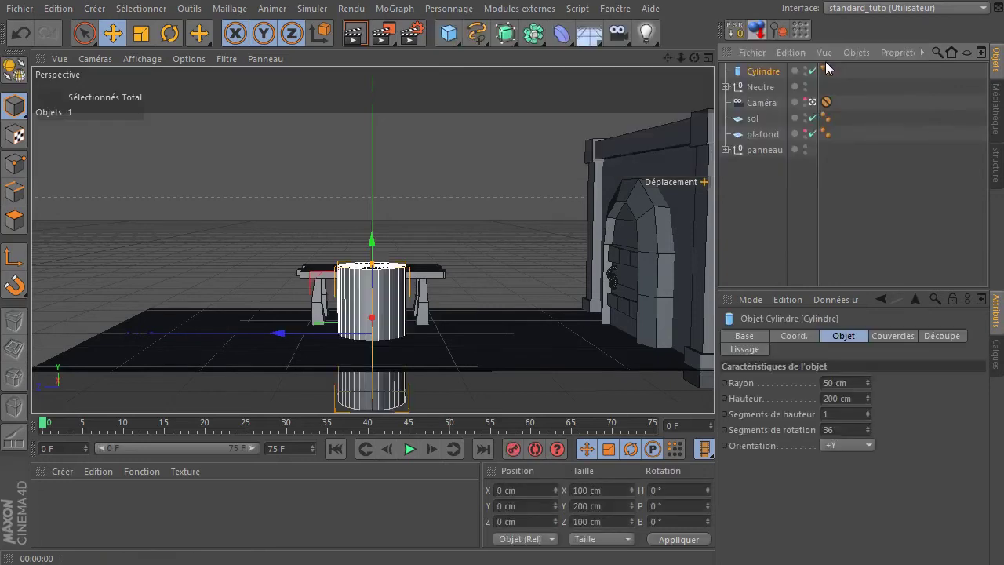
middle_click(459, 313)
middle_click(595, 145)
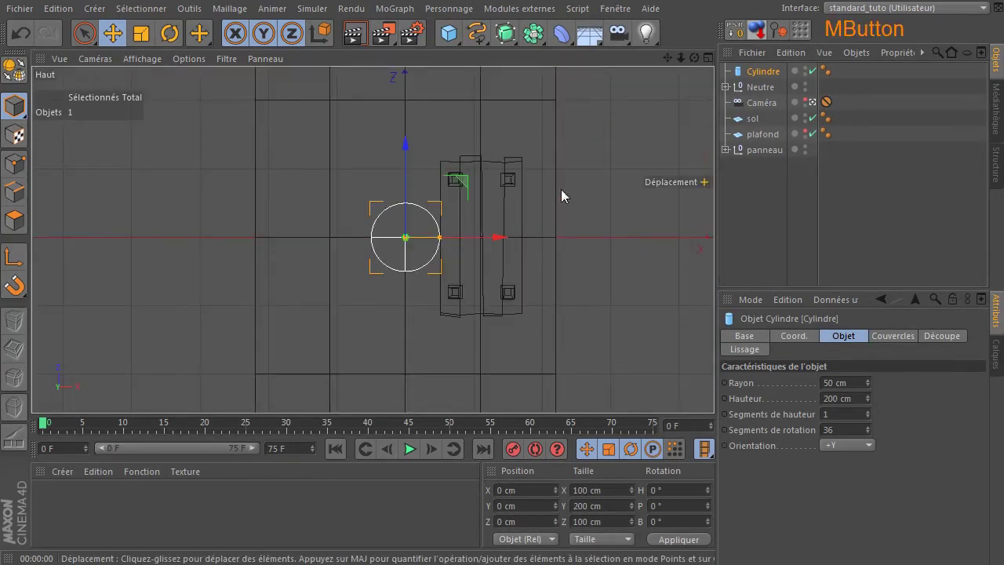
scroll(404, 277, up, 4)
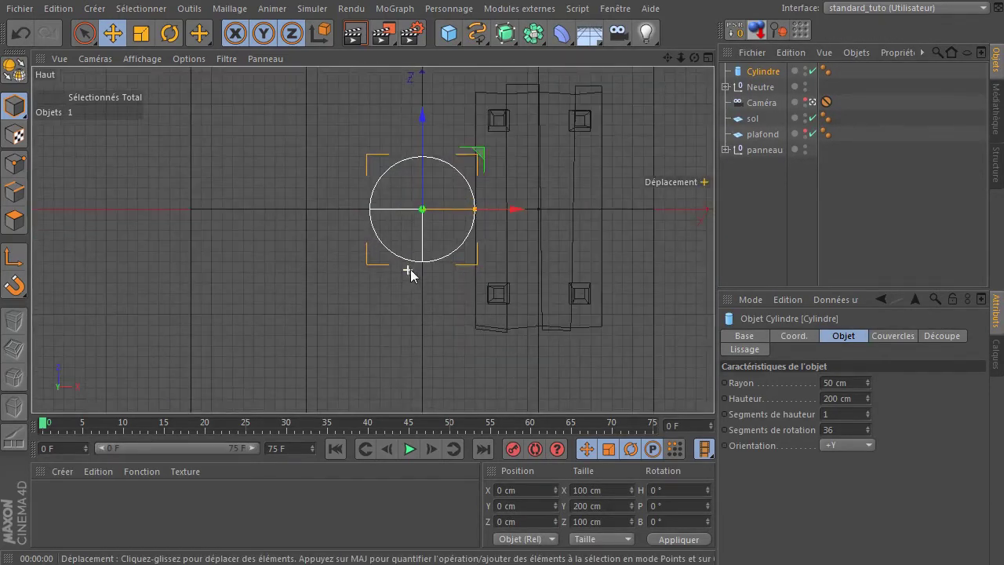
click(853, 382)
text(40)
key(Return)
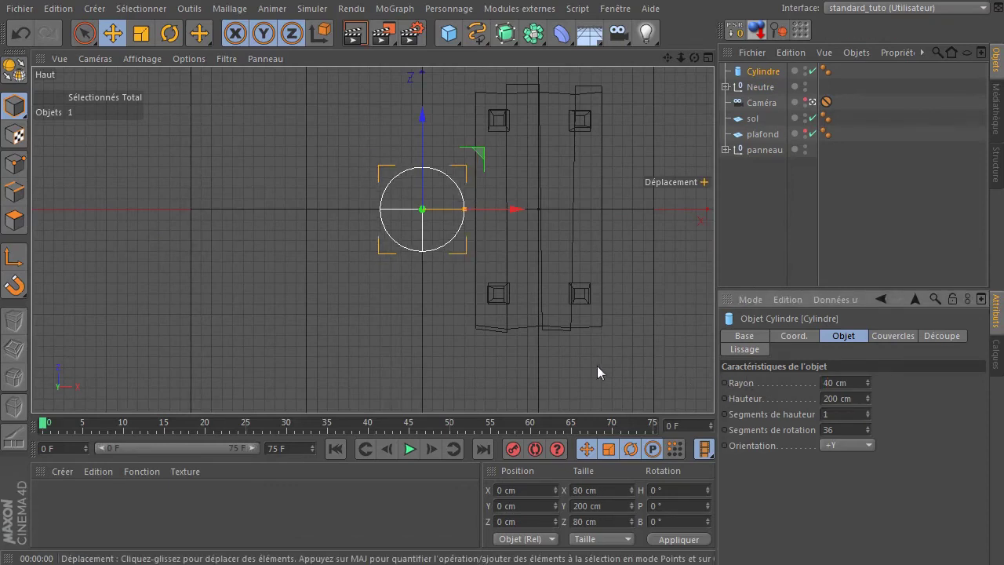
Lower the cylinder to about -84.4 cm in Y and set its radius to 30 cm.
middle_click(359, 314)
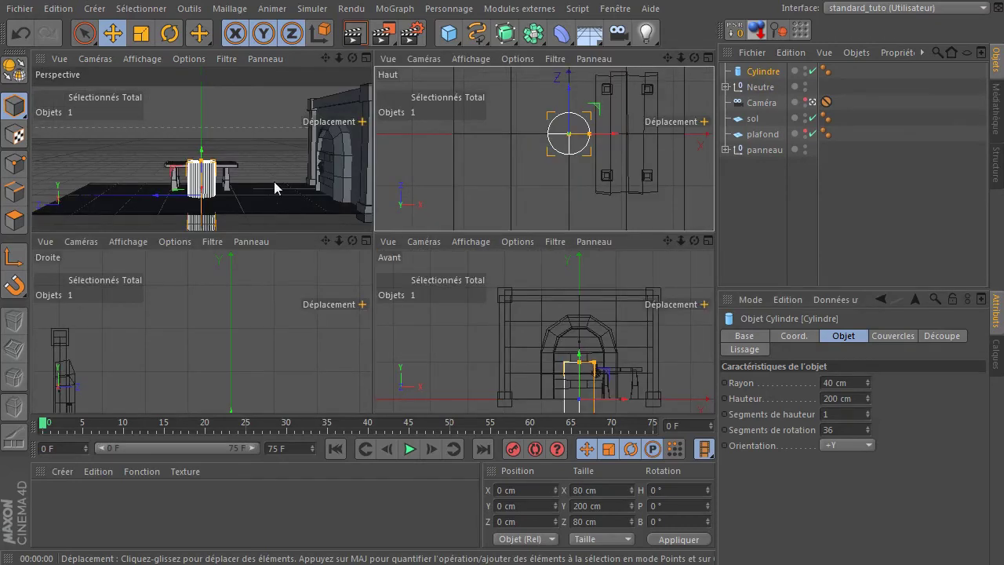
mouse_move(206, 177)
mouse_down()
mouse_move(207, 188)
mouse_move(211, 180)
mouse_up()
middle_click(212, 181)
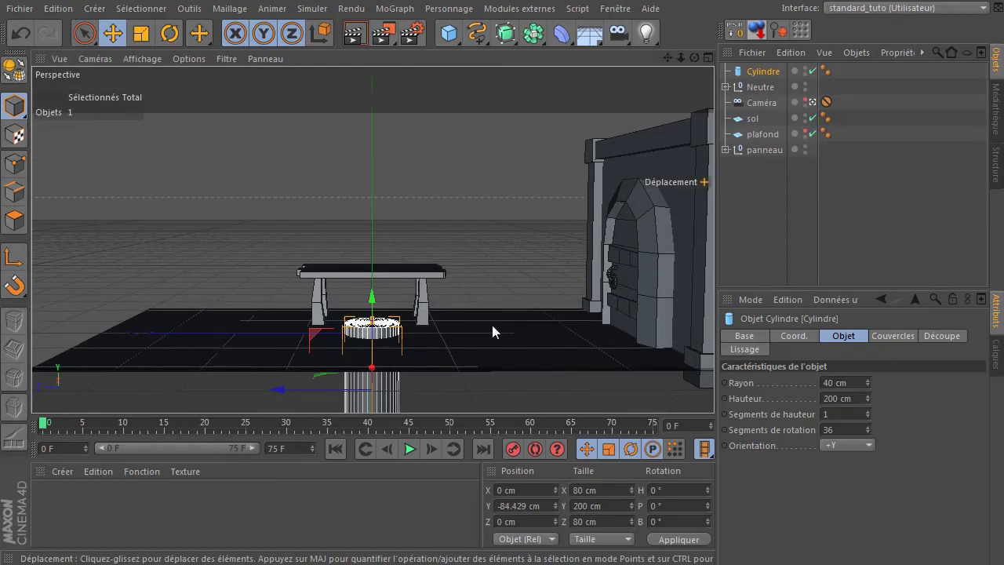
click(836, 382)
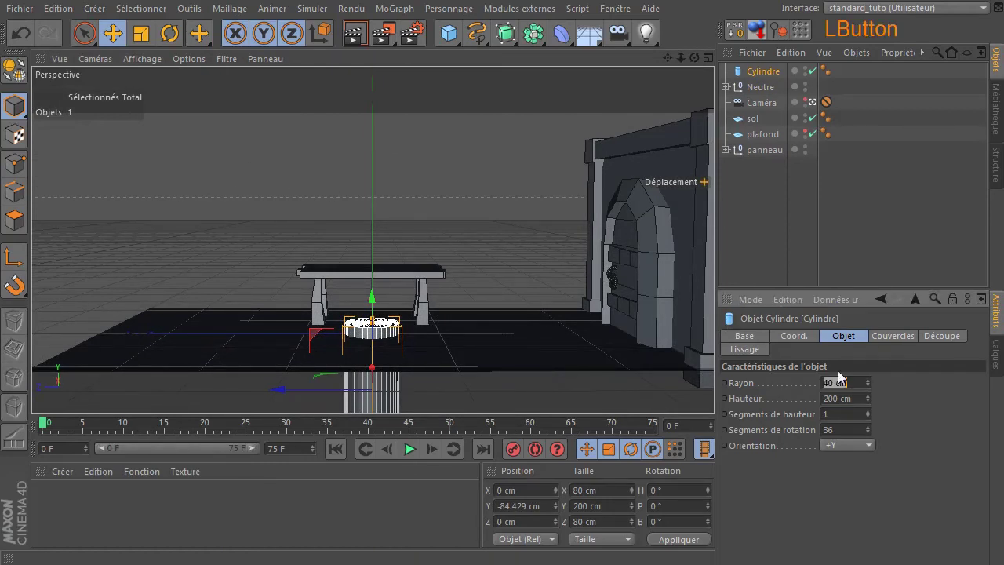
text(30)
key(Return)
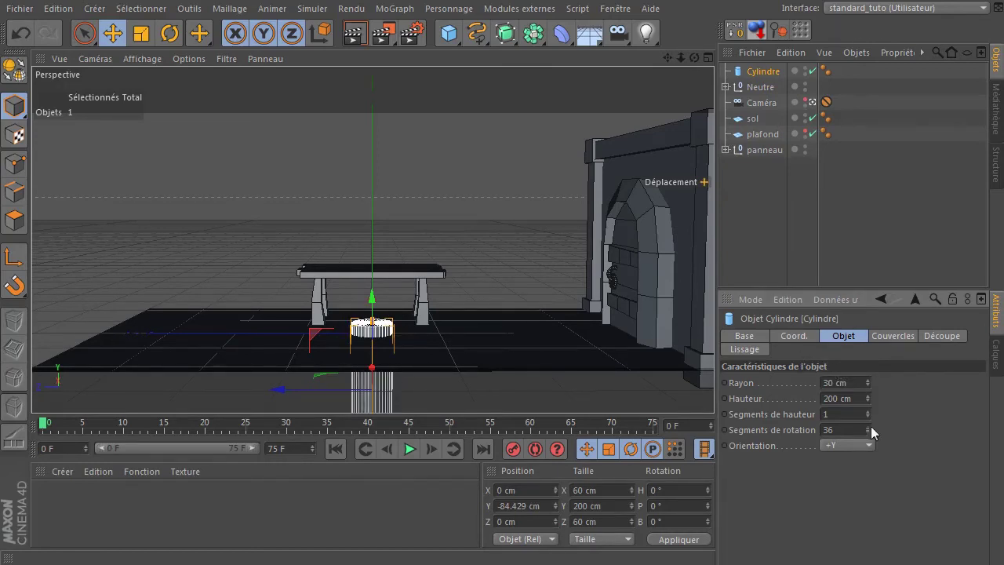
Set the cylinder's height to 10 cm after trying 50 and 20 cm, and raise it to about 38.8 cm in Y.
click(846, 397)
text(50)
key(Return)
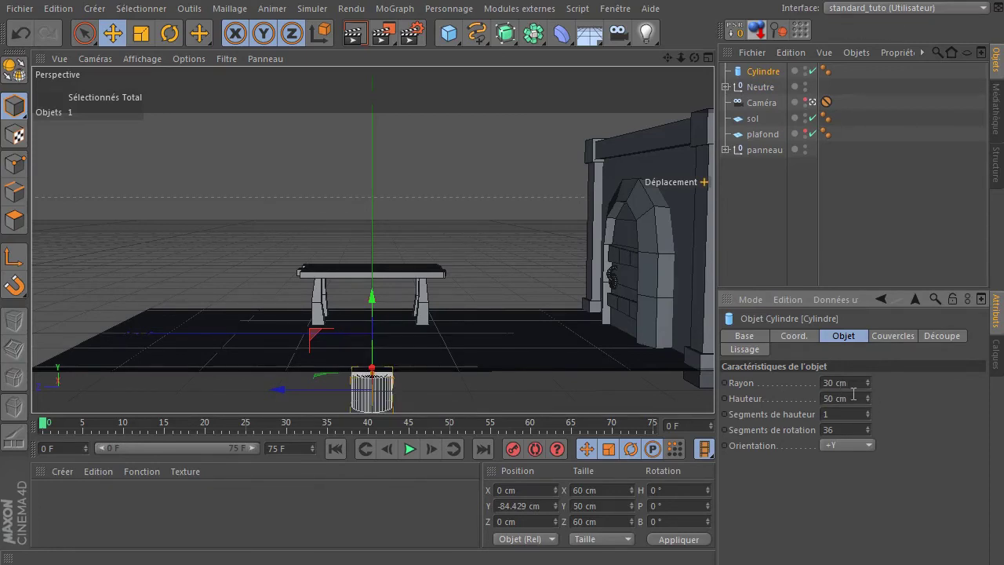
click(847, 393)
text(20)
key(Return)
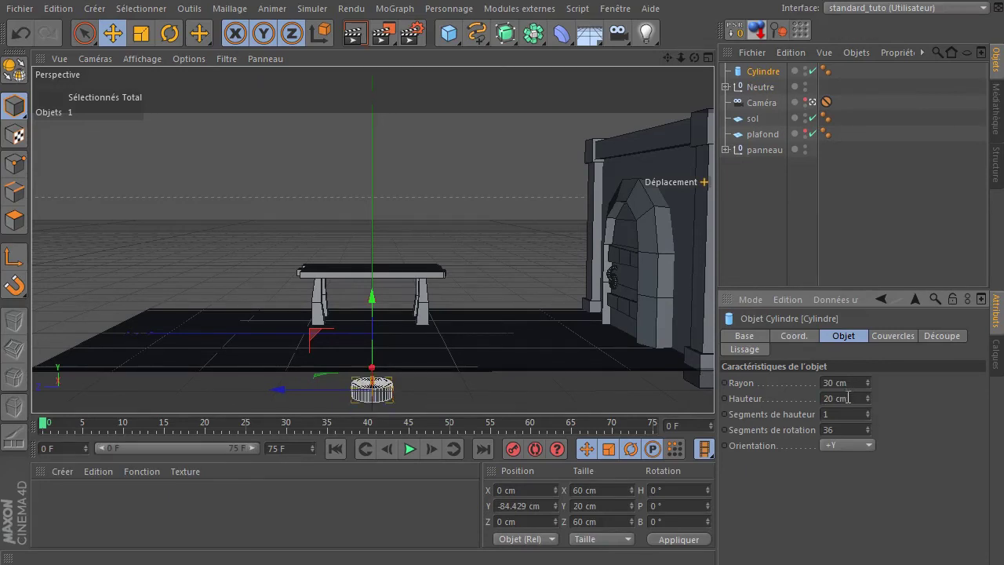
click(848, 398)
text(10)
key(Return)
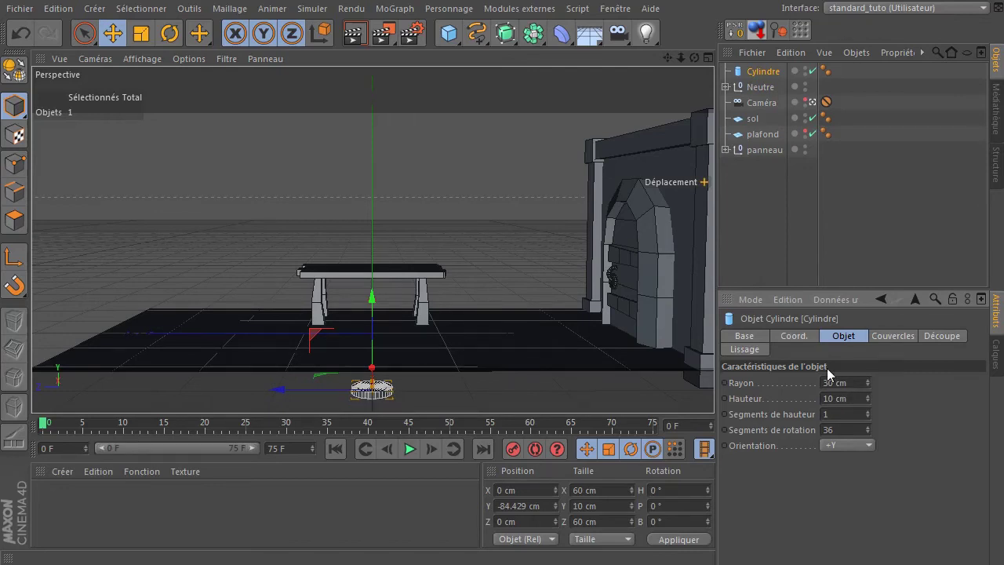
drag(376, 298, 425, 217)
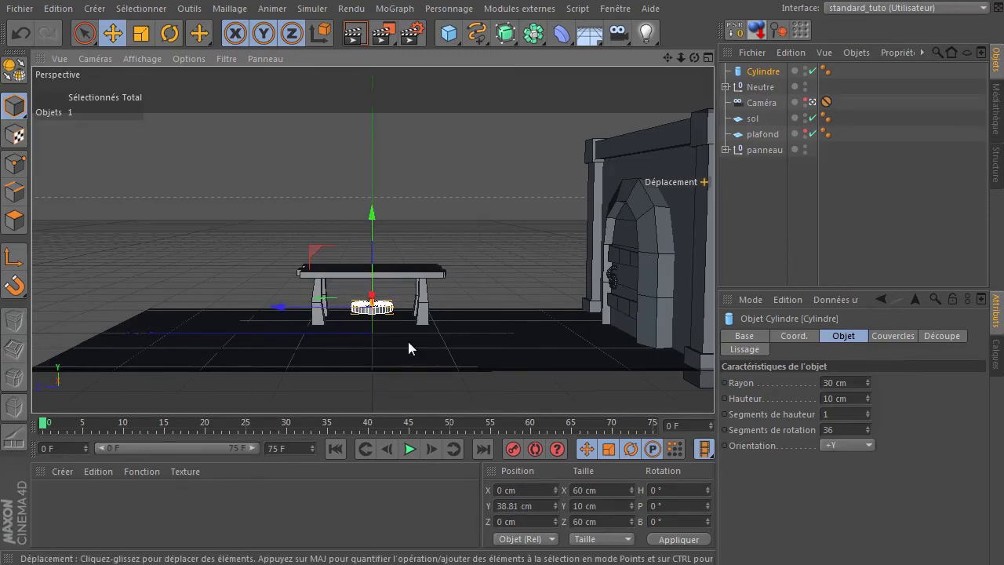
Enable the bevel (Biseau) on the cylinder's caps and set it to 1 segment.
click(883, 336)
click(779, 416)
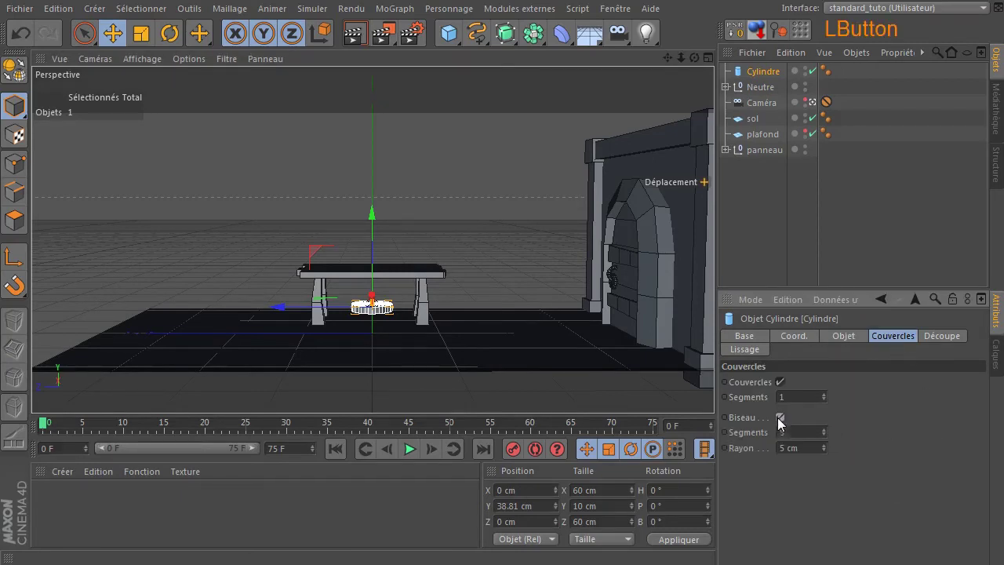
double_click(804, 432)
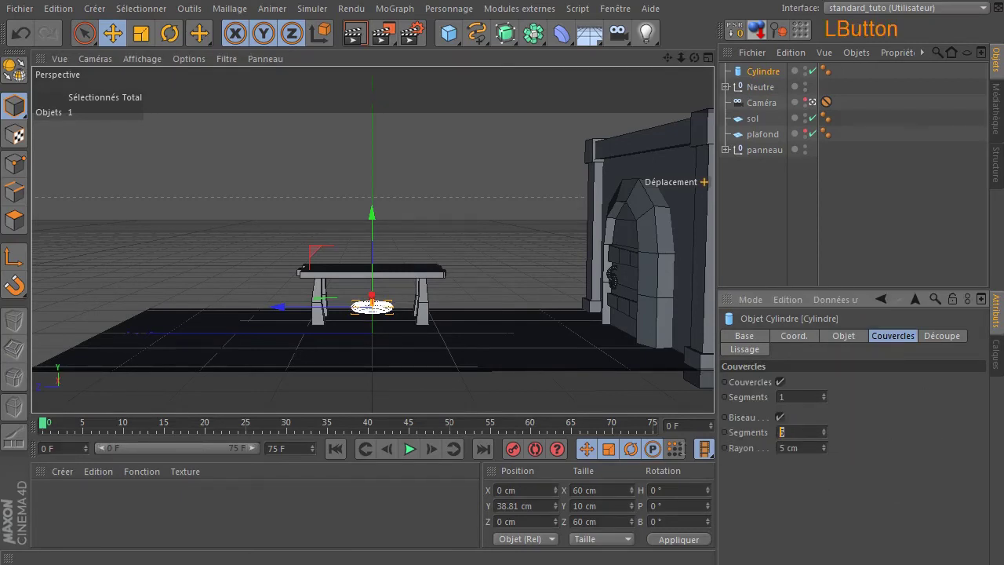
text(1)
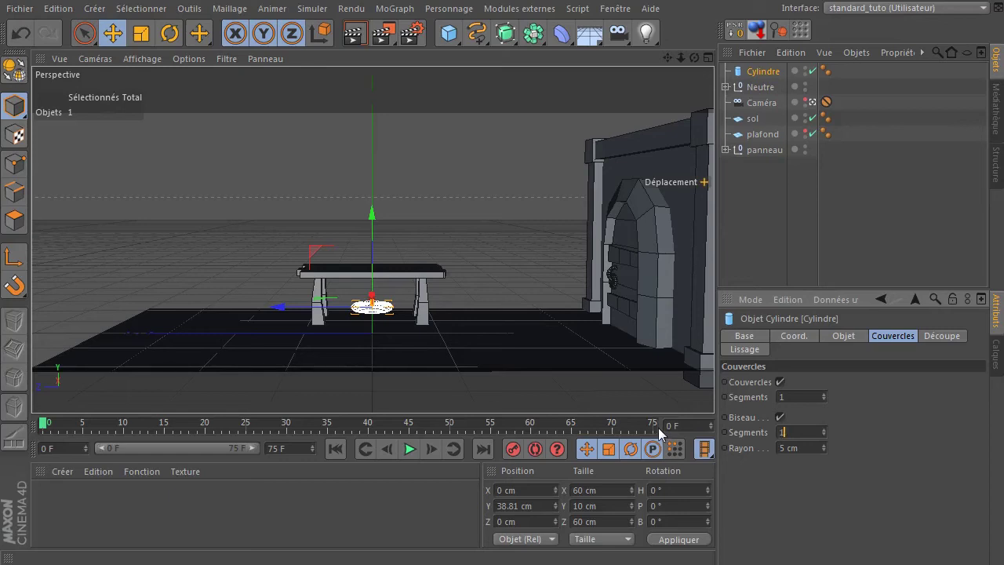
click(758, 449)
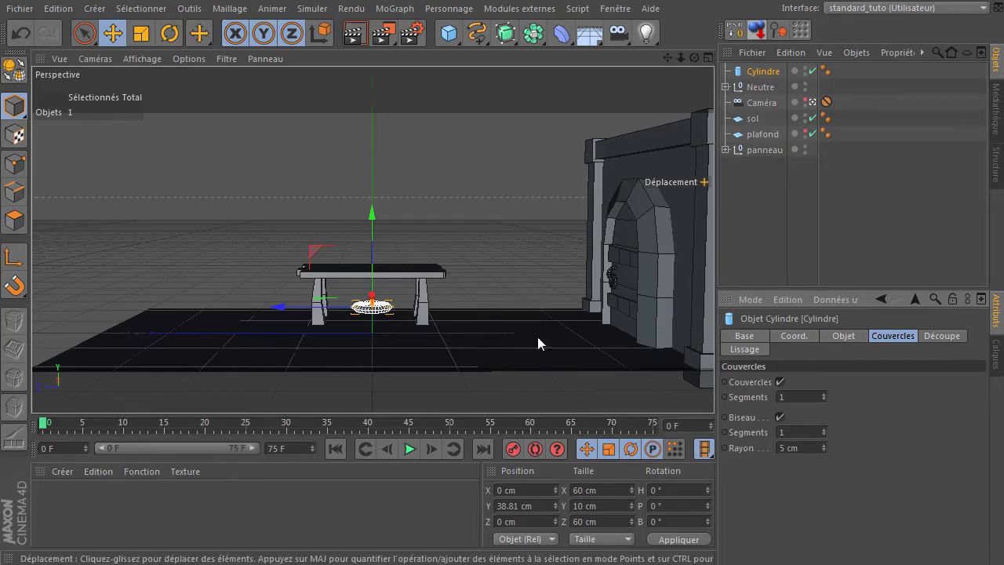
Leave the scene camera's view and set the cylinder's bevel radius to 3 cm after trying 1 and 2 cm.
click(812, 103)
scroll(359, 174, up, 2)
scroll(359, 174, up, 2)
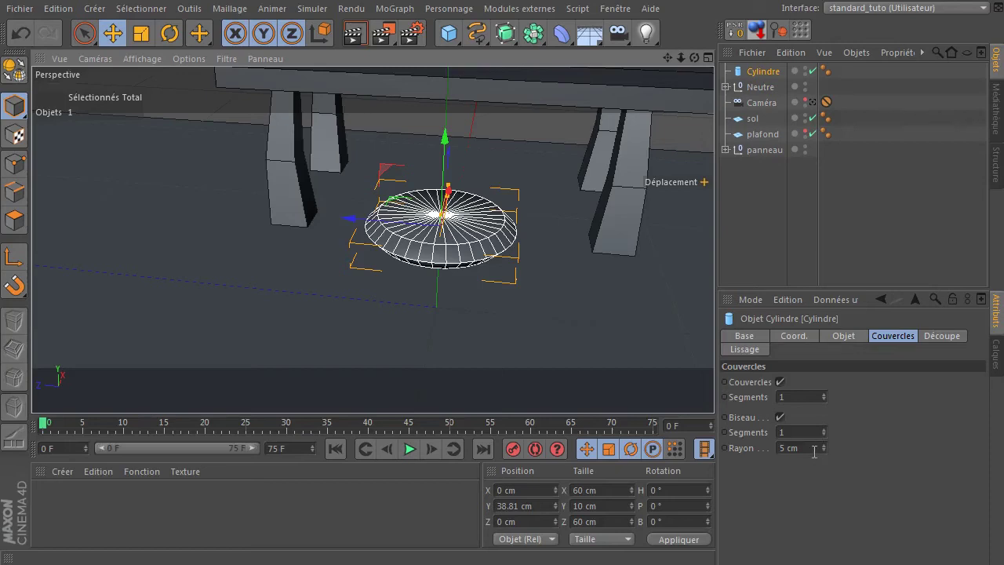
click(814, 448)
text(1)
key(Return)
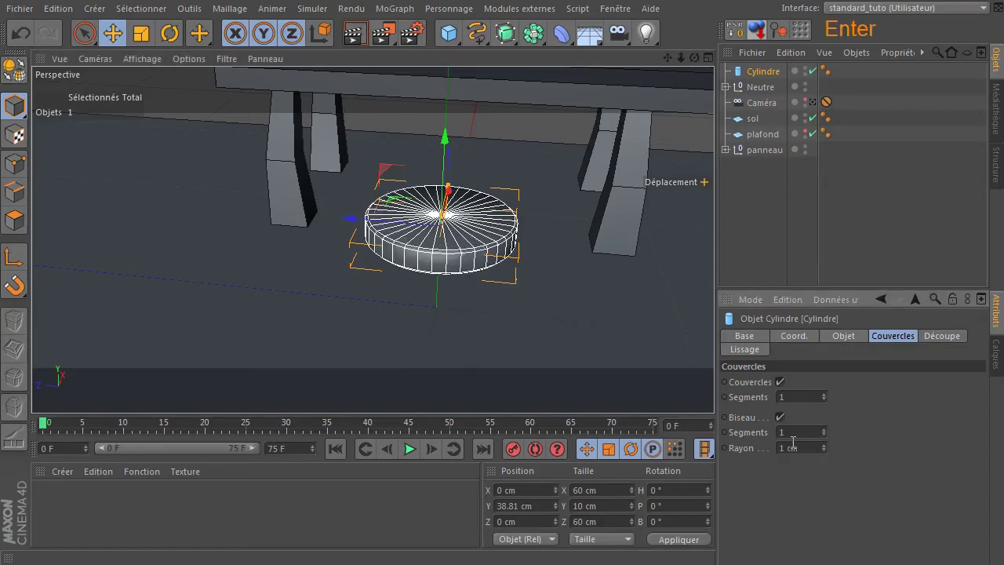
click(810, 450)
text(2)
key(Return)
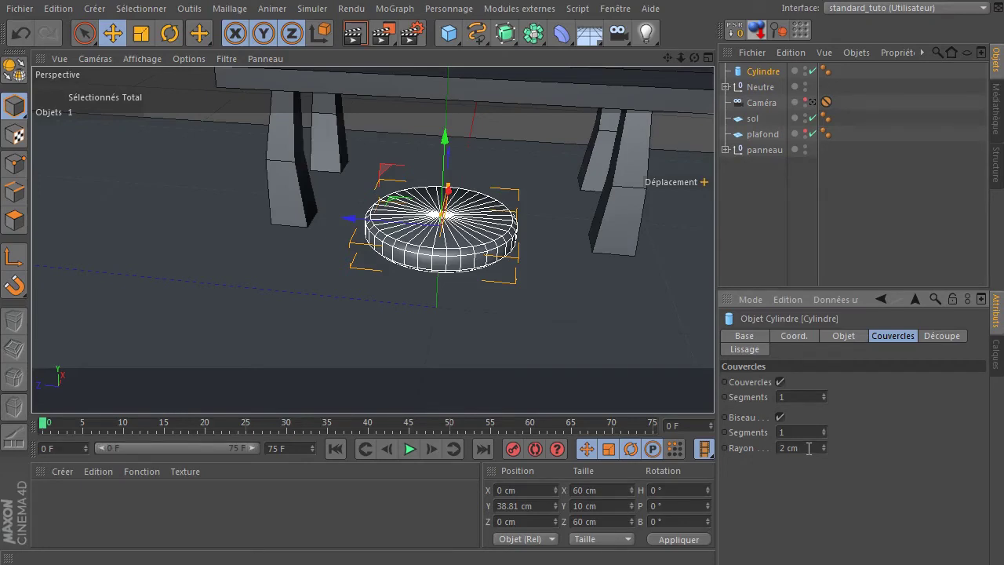
click(809, 448)
text(3)
key(Return)
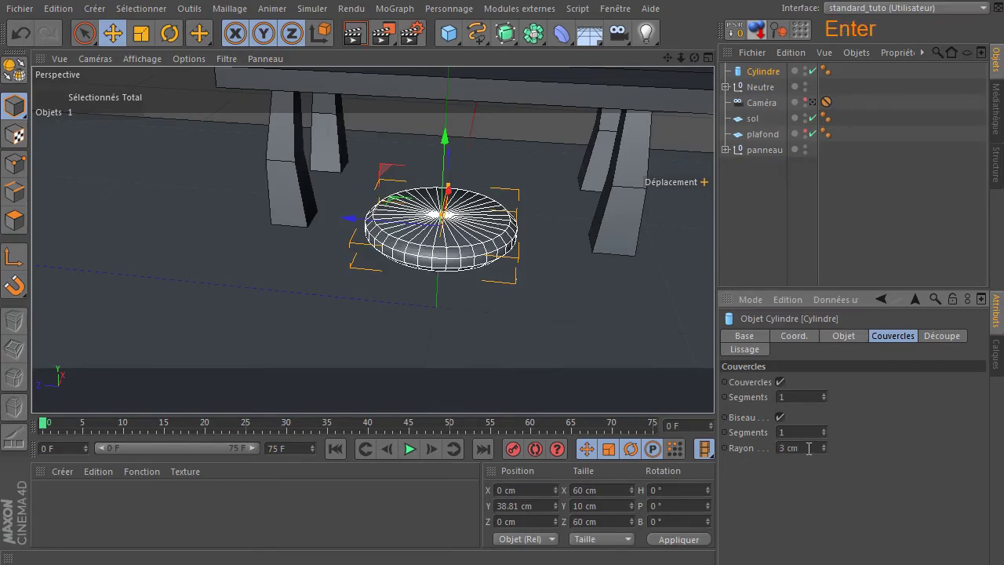
Add a cone primitive at the scene origin, below the stool seat, as the base shape for a leg.
mouse_move(694, 58)
mouse_down()
mouse_move(659, 63)
mouse_move(666, 86)
mouse_move(695, 76)
mouse_up()
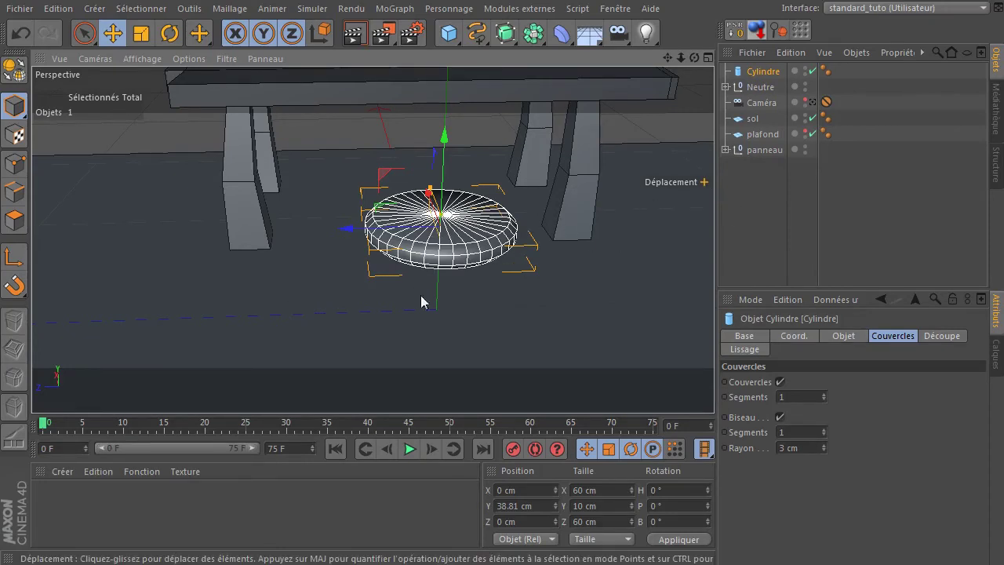
click(450, 34)
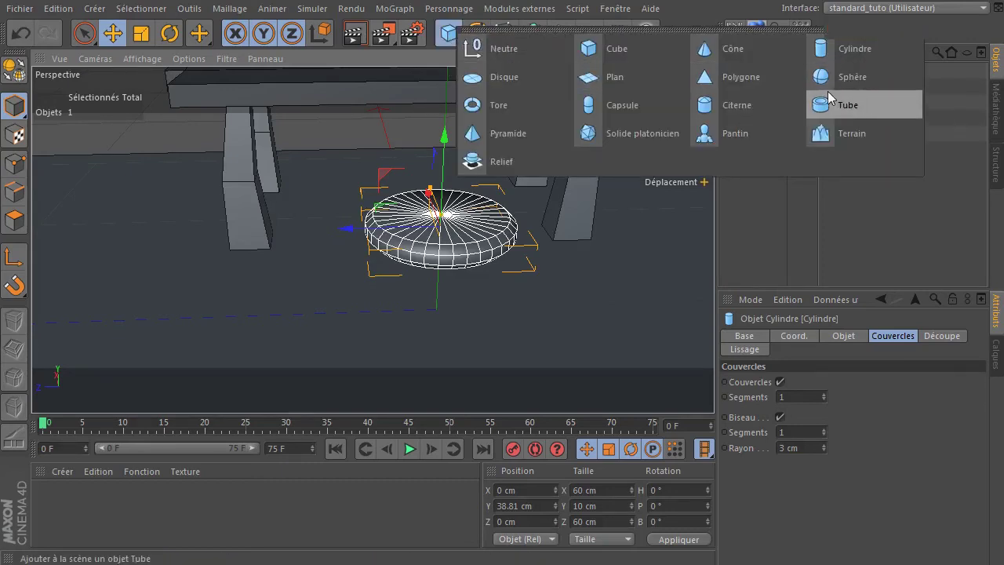
click(731, 52)
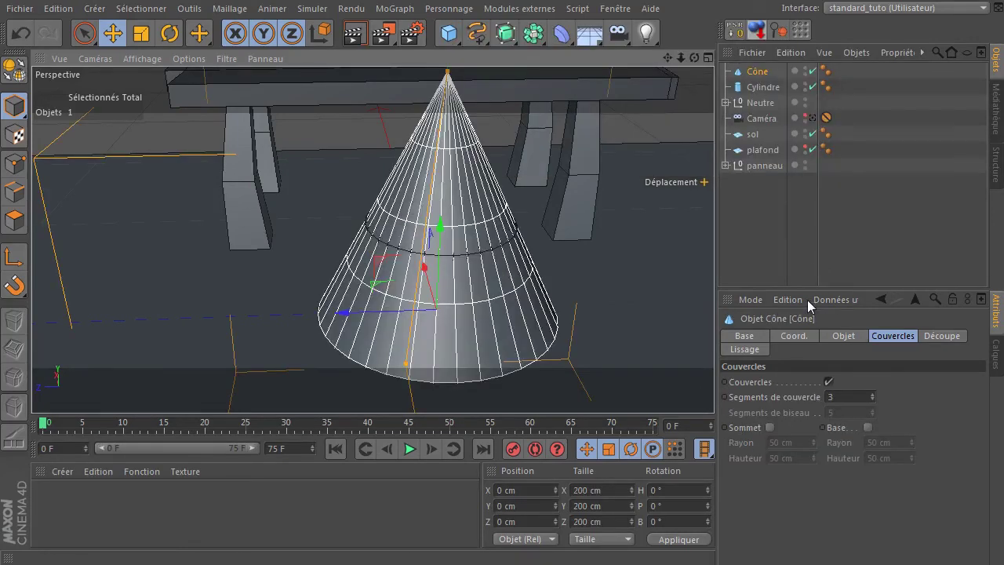
Drop the cone onto the floor by setting its minimum Y to 0.
click(849, 334)
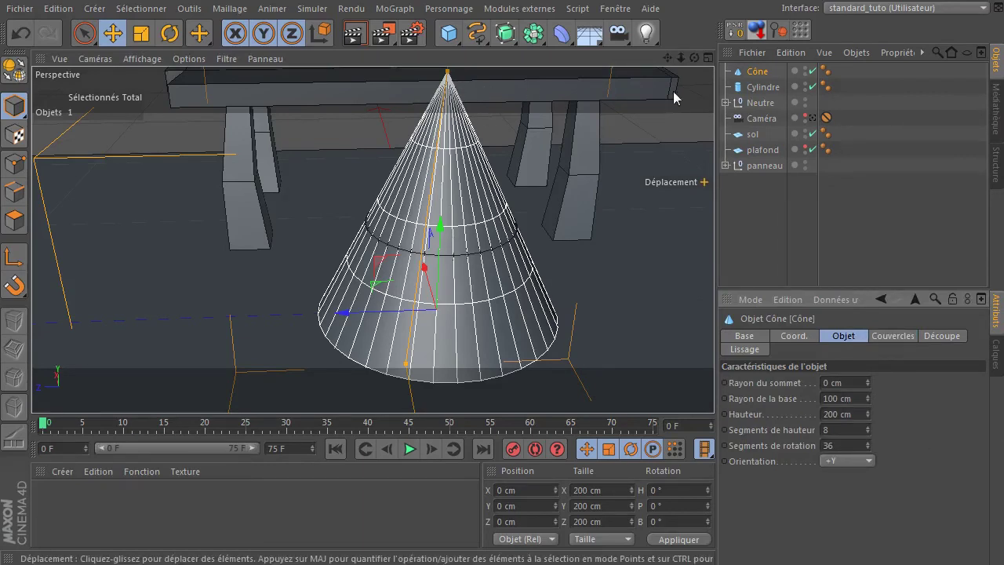
click(758, 32)
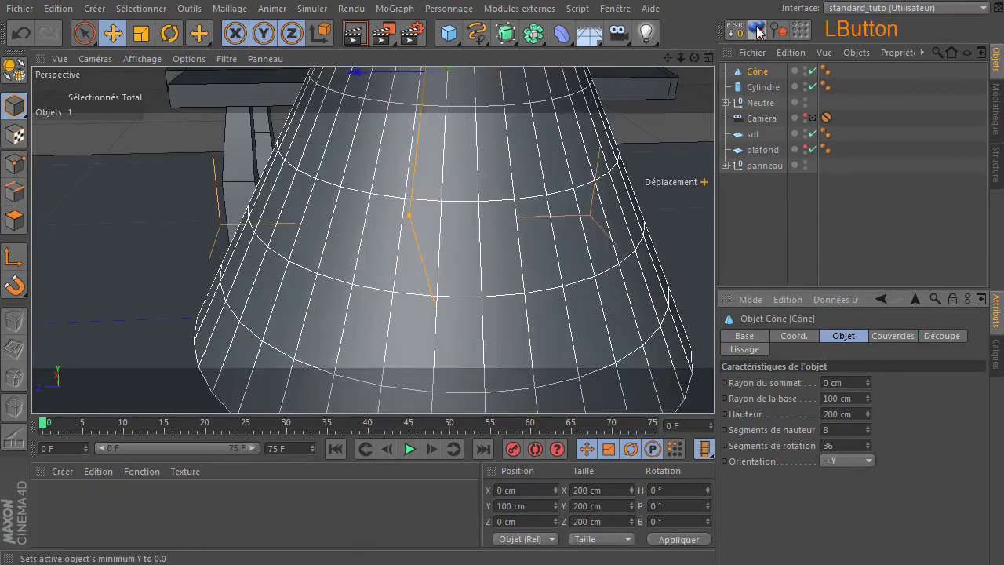
drag(682, 58, 561, 63)
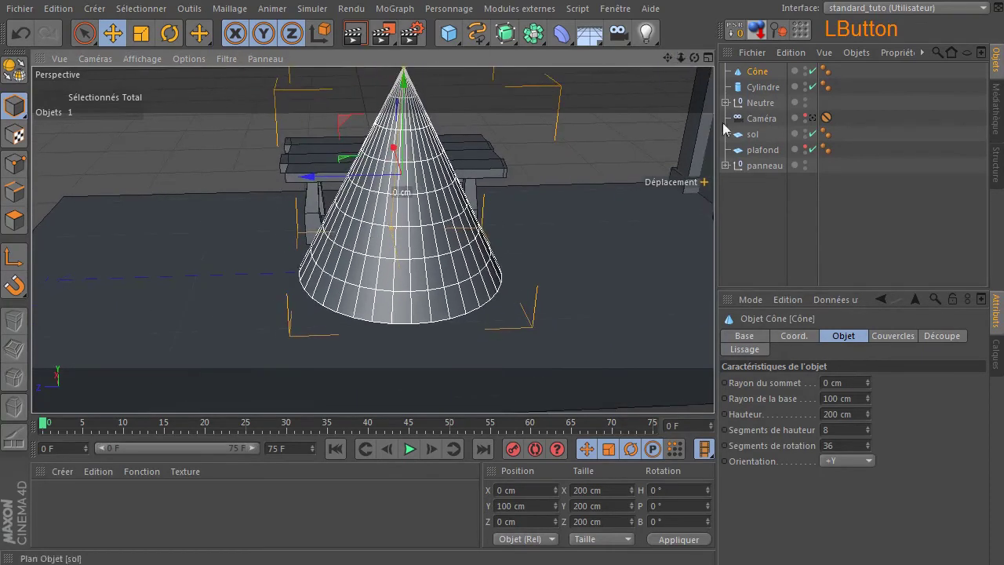
Set the seat cylinder's Y position to 40 cm.
click(762, 87)
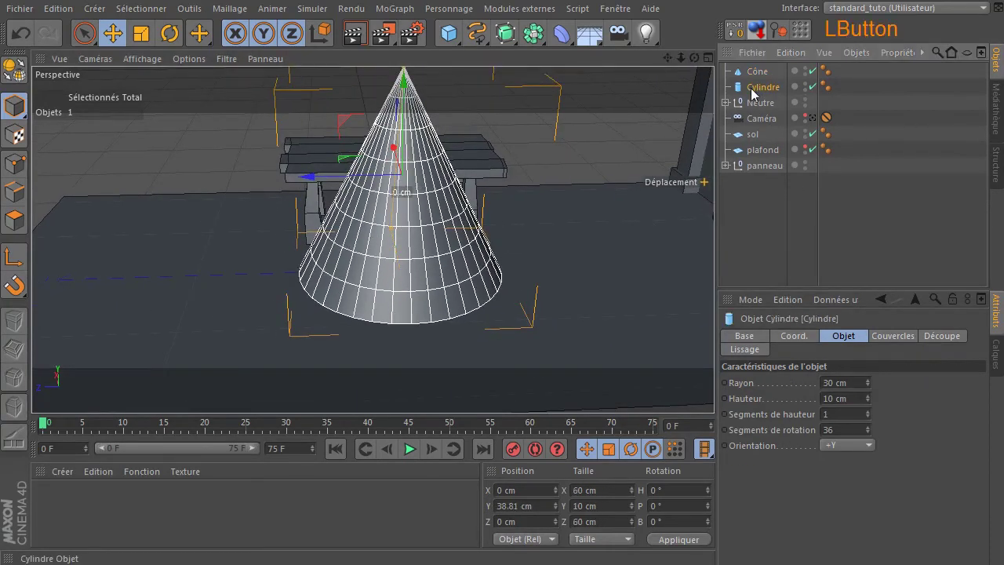
click(536, 505)
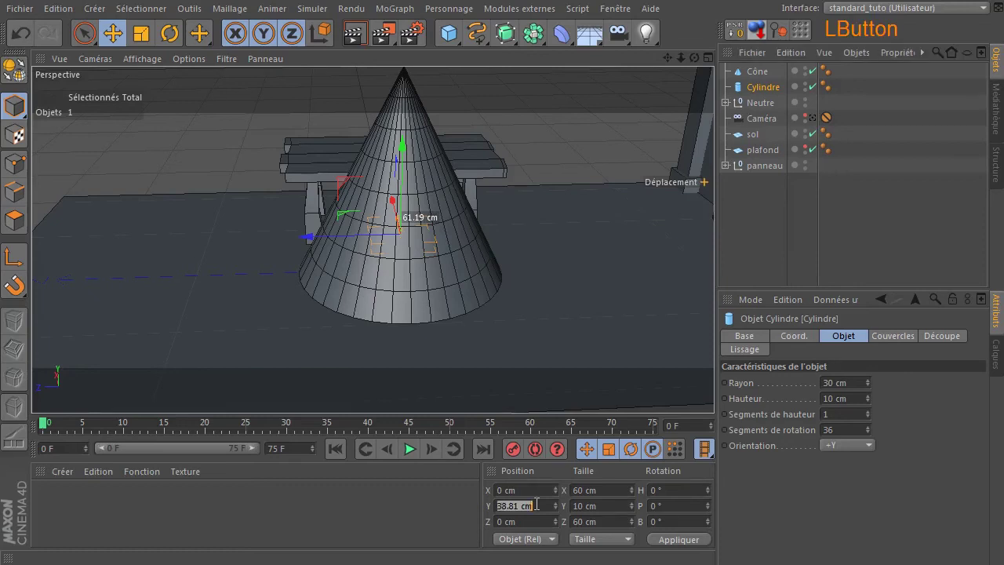
text(40)
key(Return)
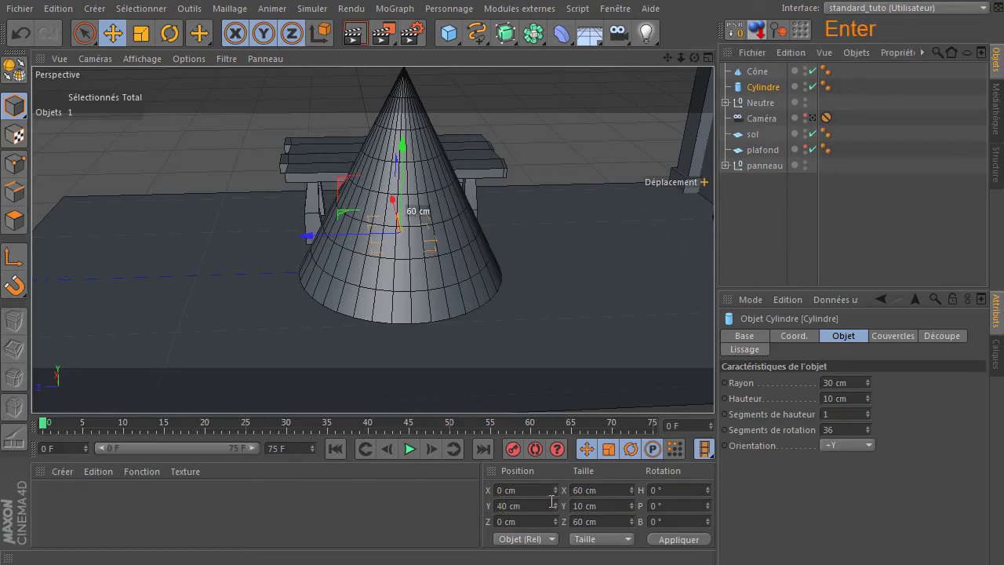
Set the cone's height to 40 cm and drop it onto the floor by setting its minimum Y to 0.
click(757, 71)
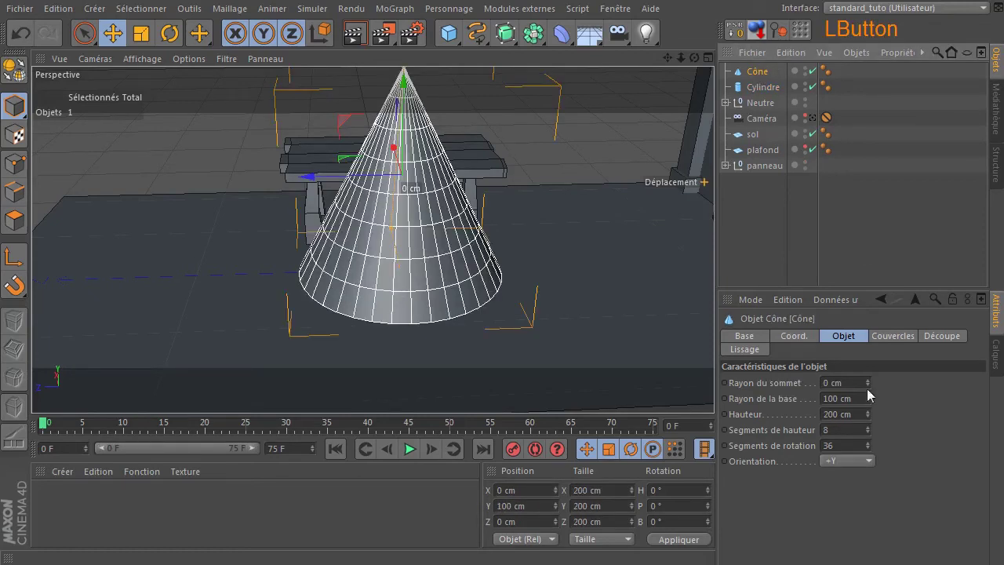
click(836, 413)
text(40)
key(Return)
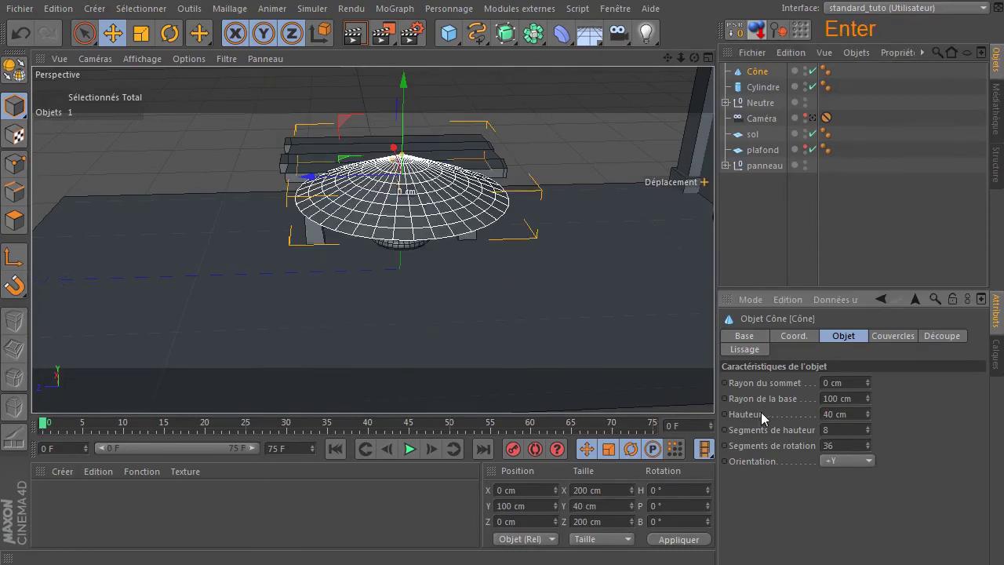
click(757, 32)
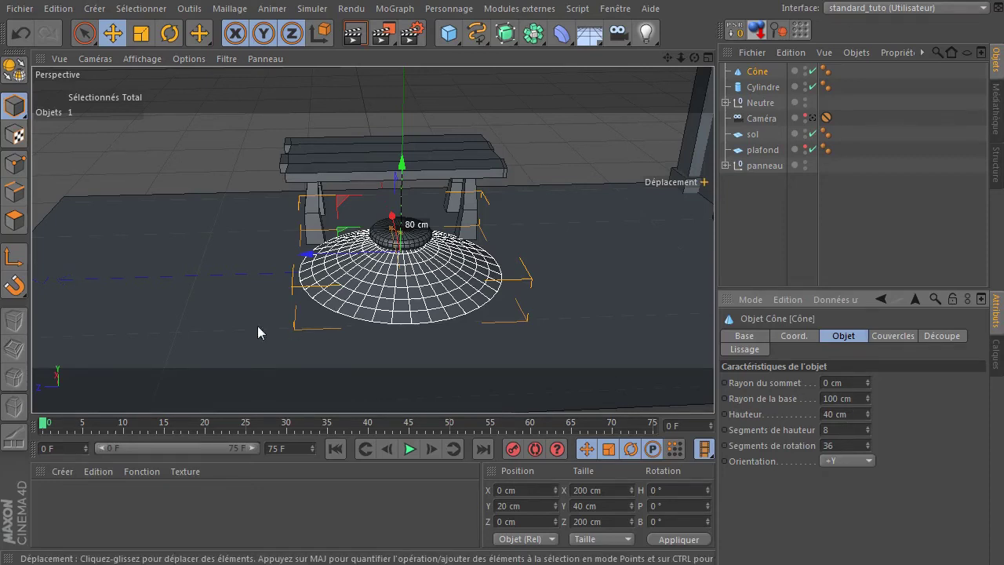
Set the cone's base radius to 8 cm after trying 30 and 10 cm.
double_click(836, 399)
text(30)
key(Return)
drag(858, 398, 808, 390)
text(10)
key(Return)
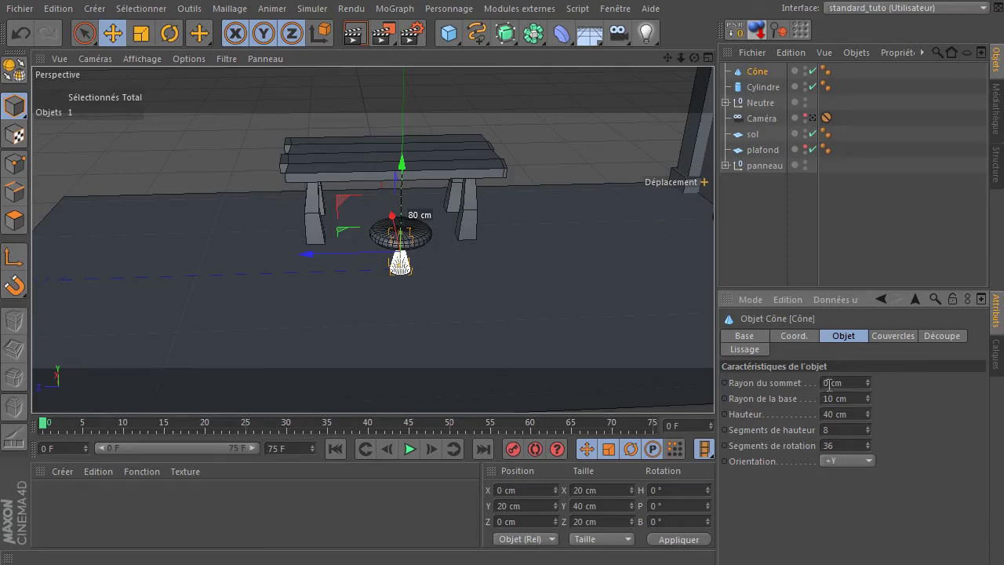
drag(852, 399, 764, 396)
text(8)
key(Return)
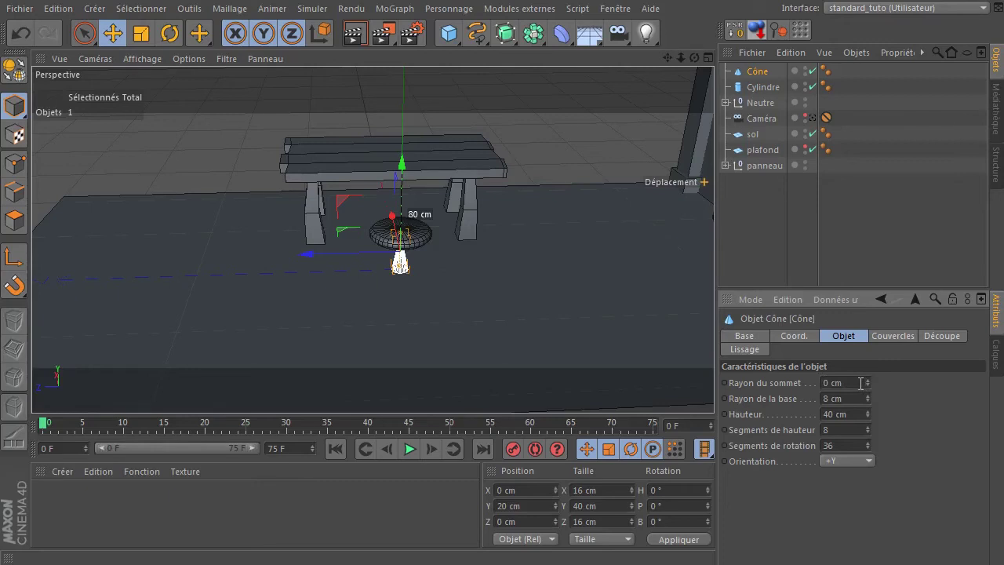
Hide the seat cylinder and set the cone's top radius to 4 cm after trying 6 cm.
double_click(805, 84)
scroll(410, 226, up, 5)
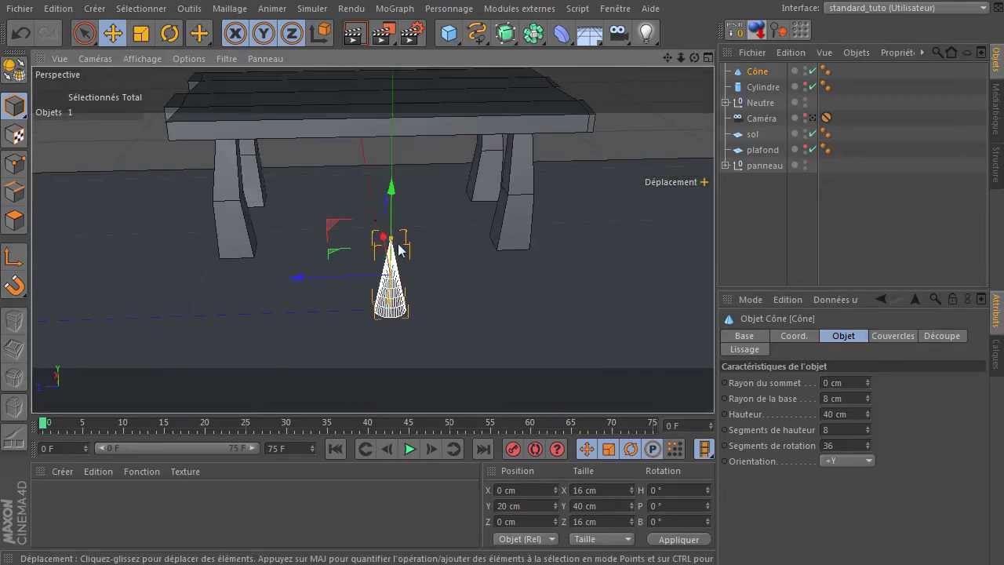
click(851, 383)
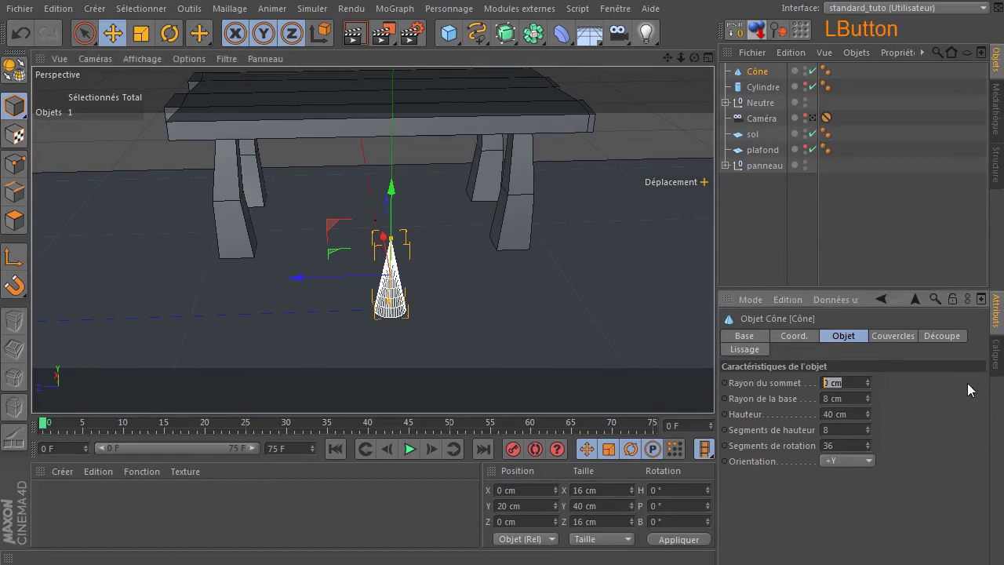
text(6)
key(Return)
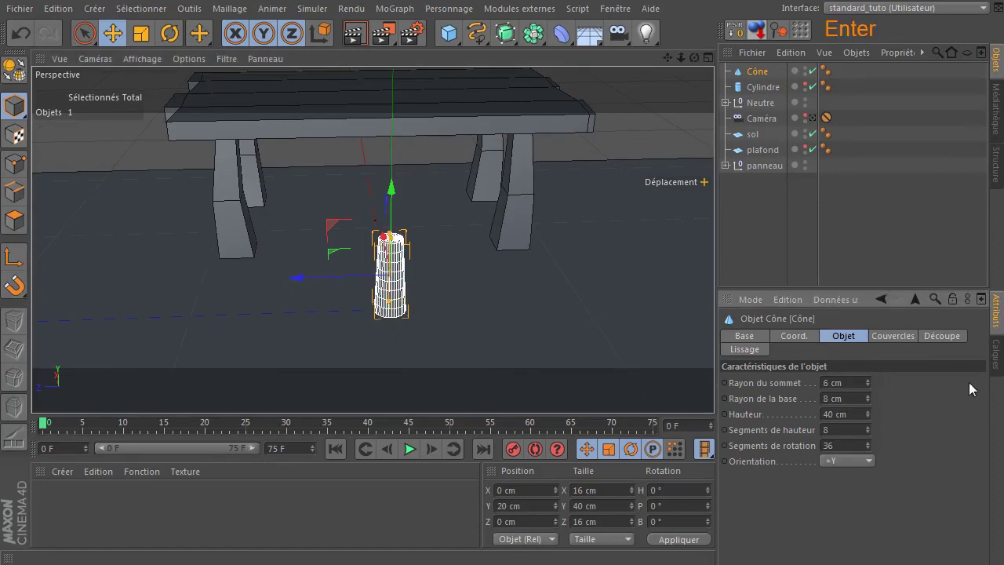
click(845, 383)
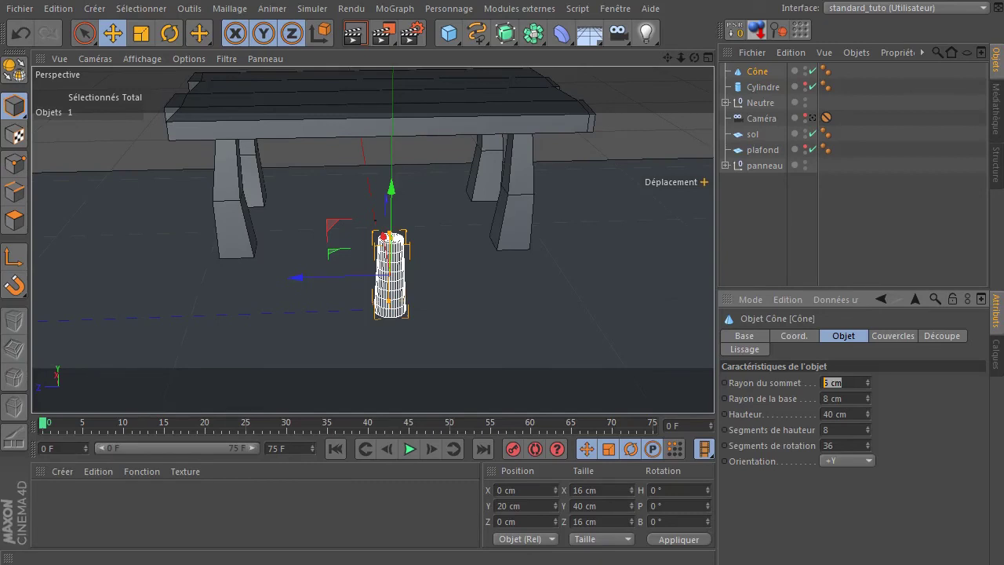
text(4)
key(Return)
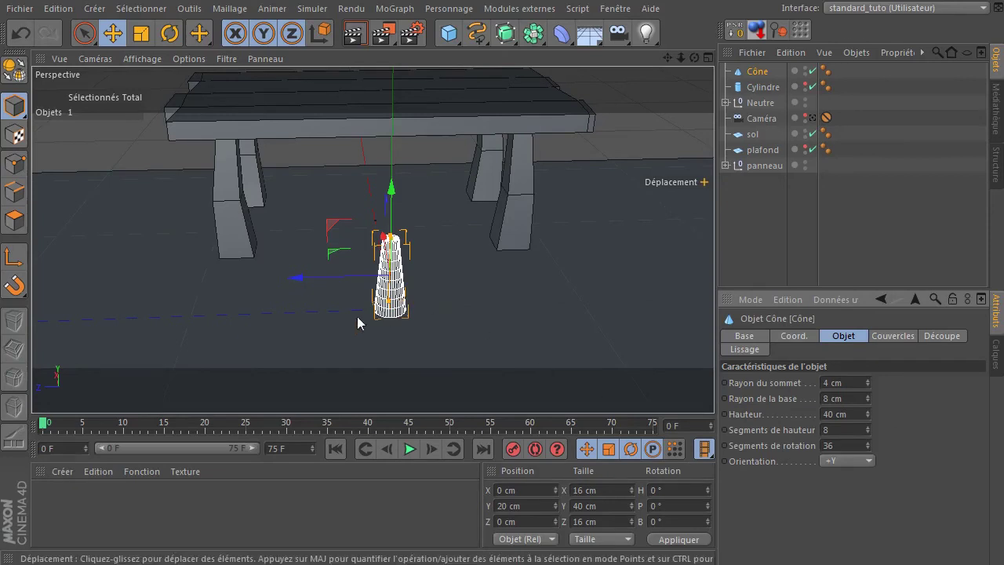
Reduce the cone to 2 height segments, after trying 4, and 8 rotation segments.
double_click(841, 428)
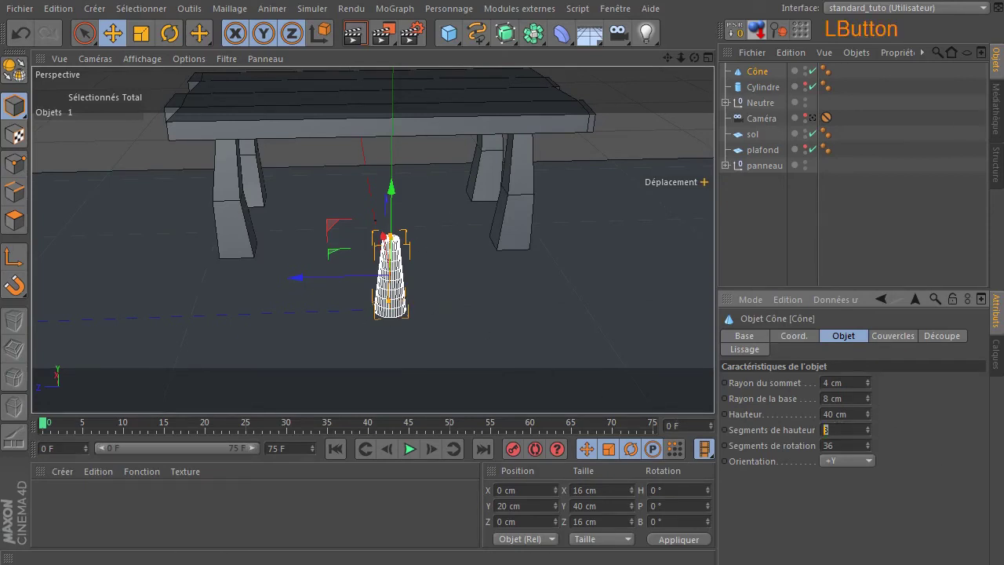
text(4)
key(Return)
click(856, 433)
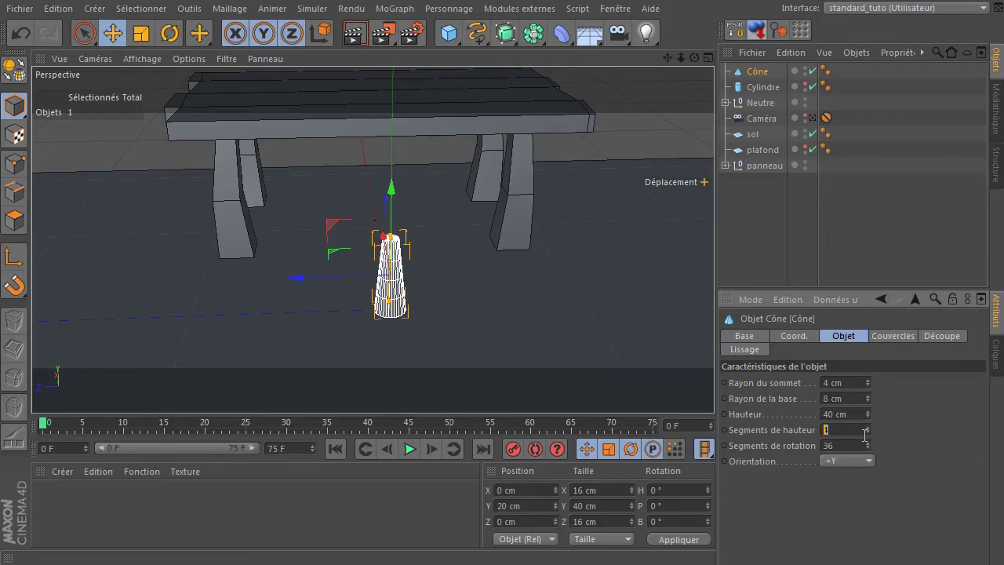
text(2)
key(Return)
double_click(848, 446)
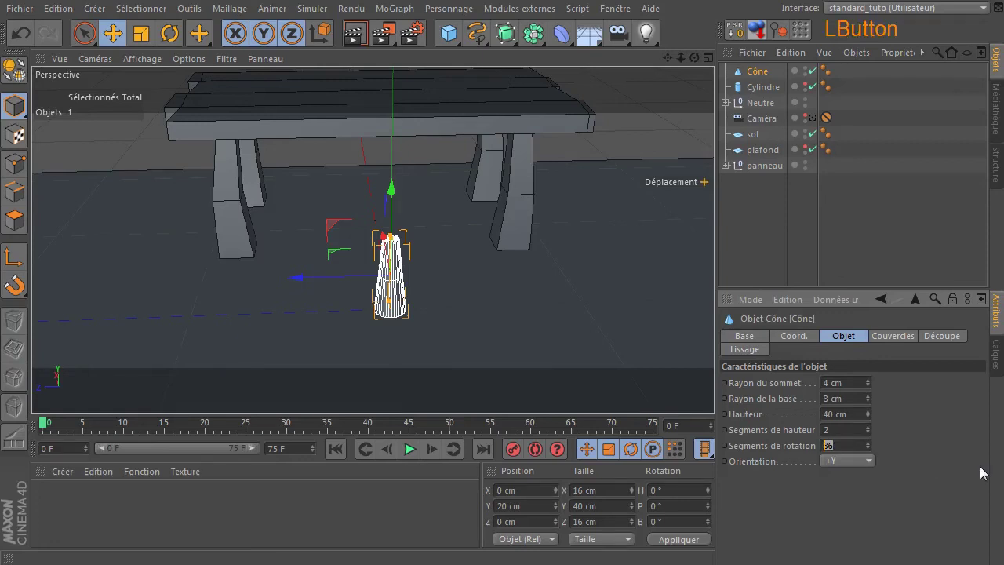
text(8)
key(Return)
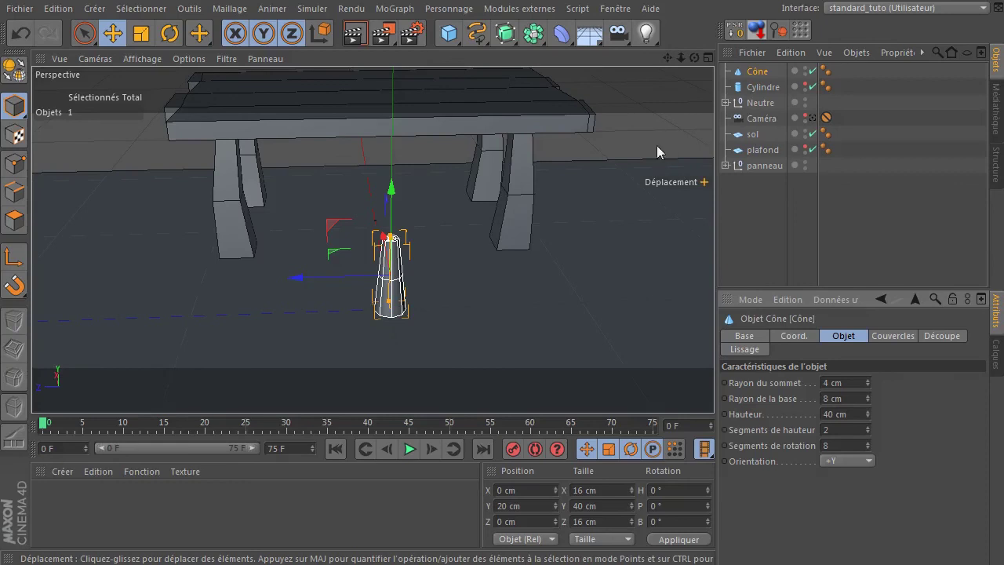
Deselect the cone and render the current view to check the leg's faceted shape.
click(615, 161)
click(357, 34)
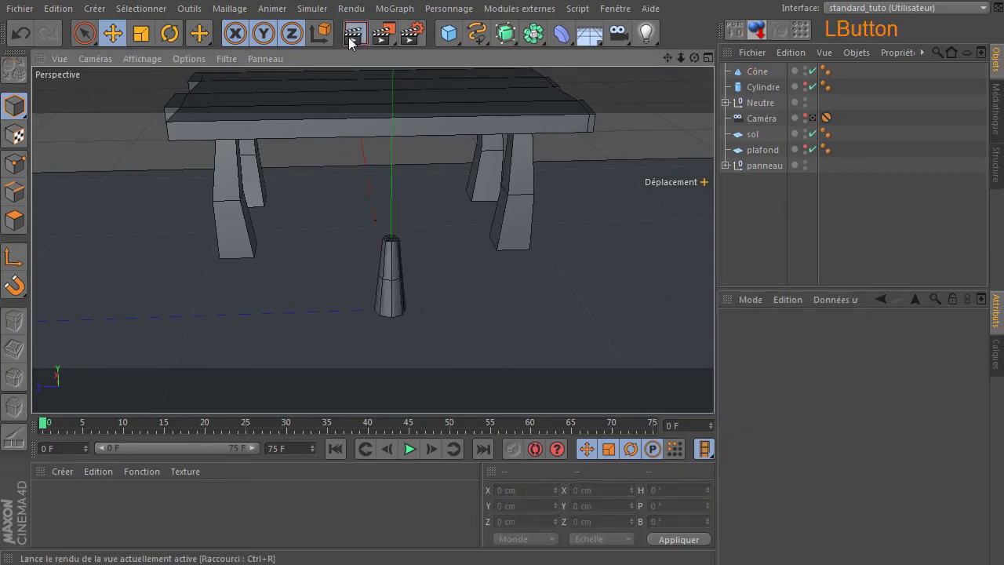
click(781, 210)
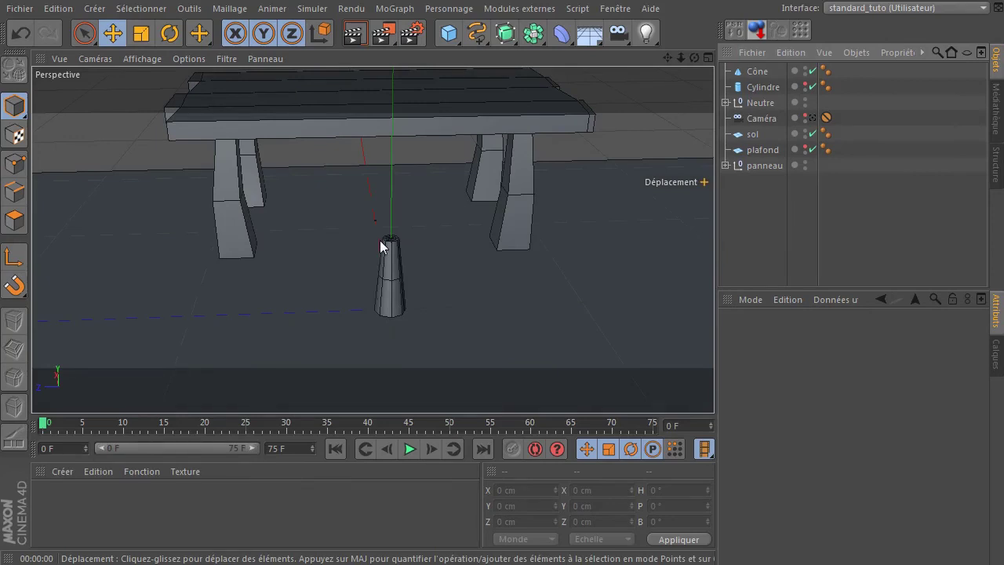
Set the cone's height segments to 1.
click(748, 72)
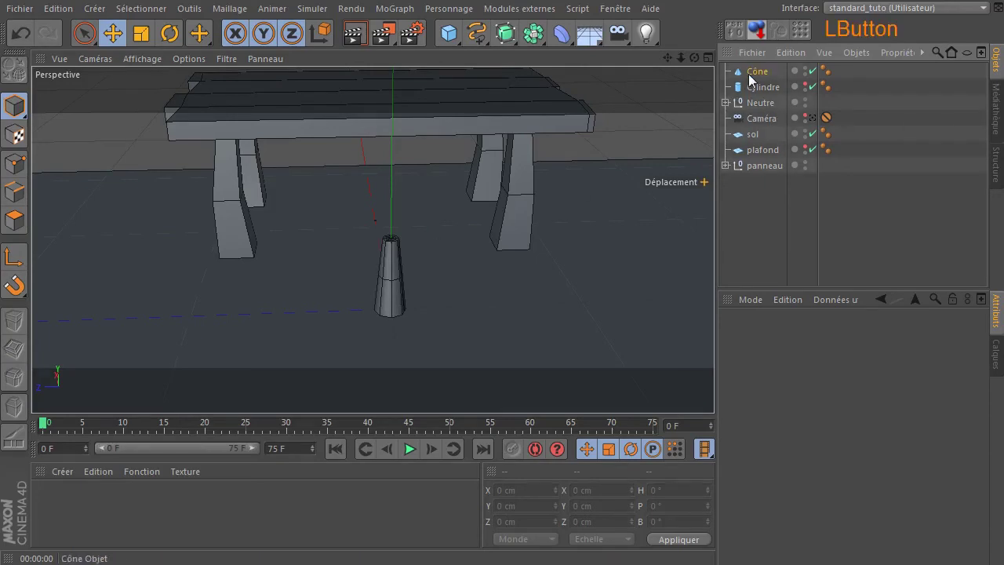
click(841, 429)
text(1)
key(Return)
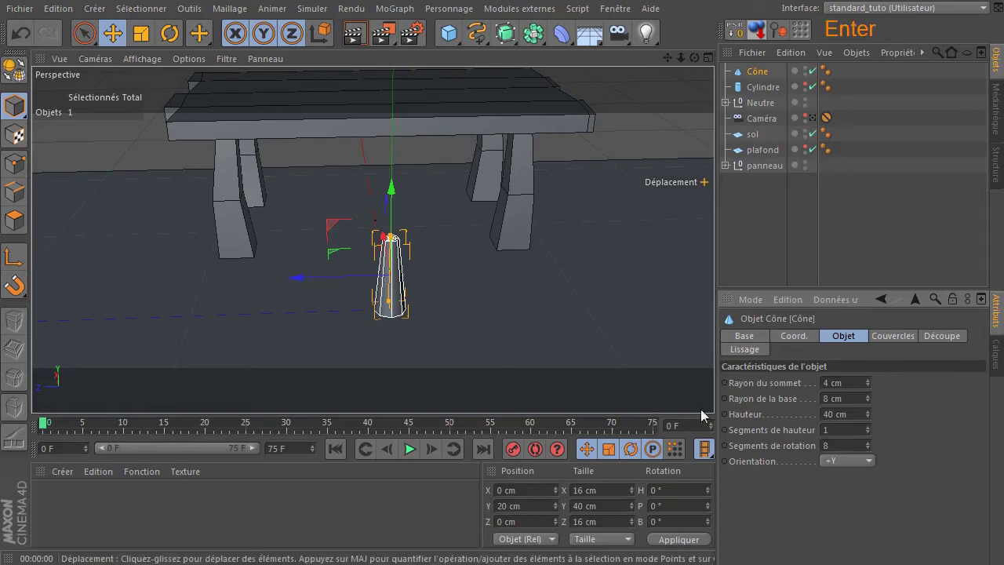
Make the cone editable and run Optimize (Optimiser) on all of its points.
click(9, 72)
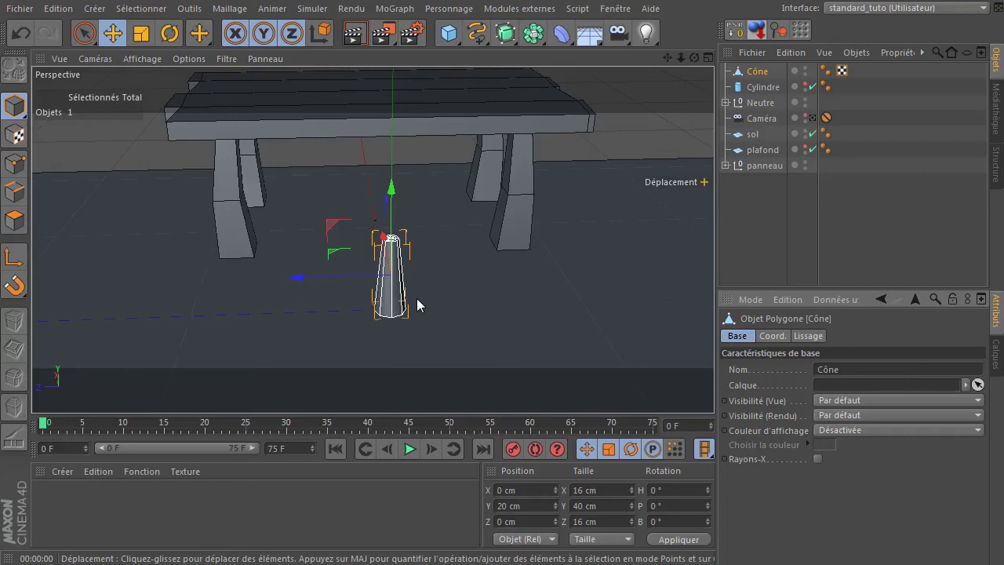
click(14, 163)
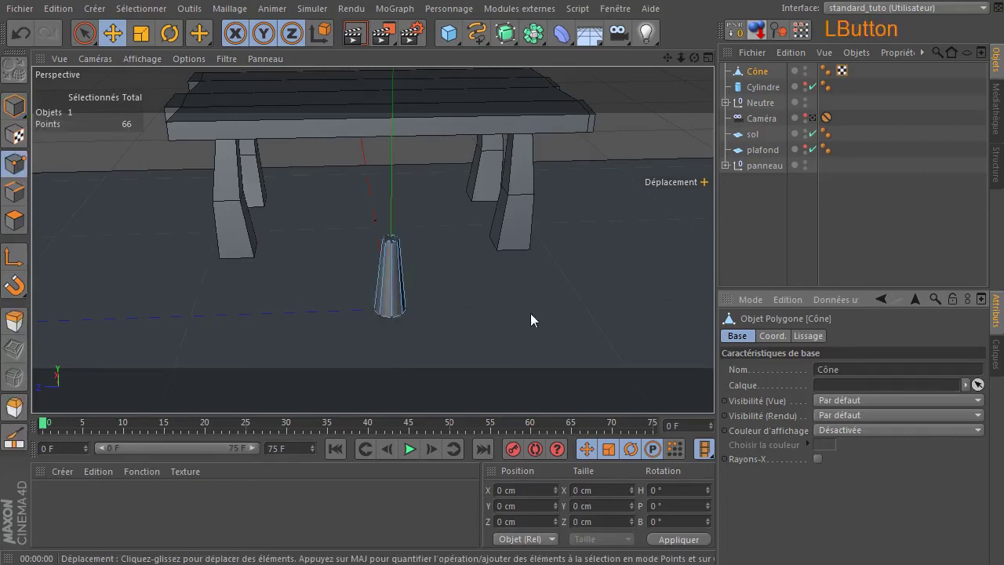
key(ctrl+a)
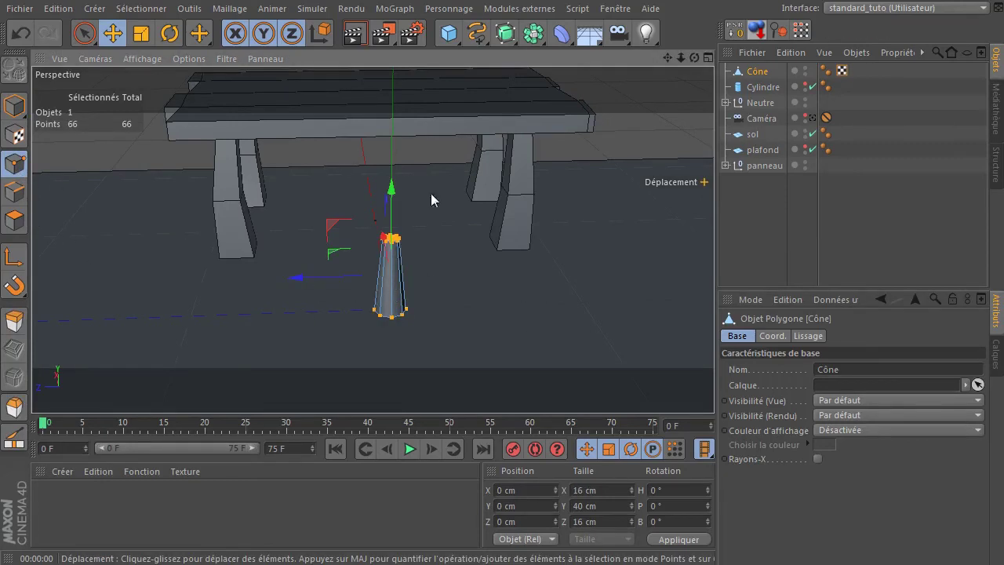
right_click(468, 108)
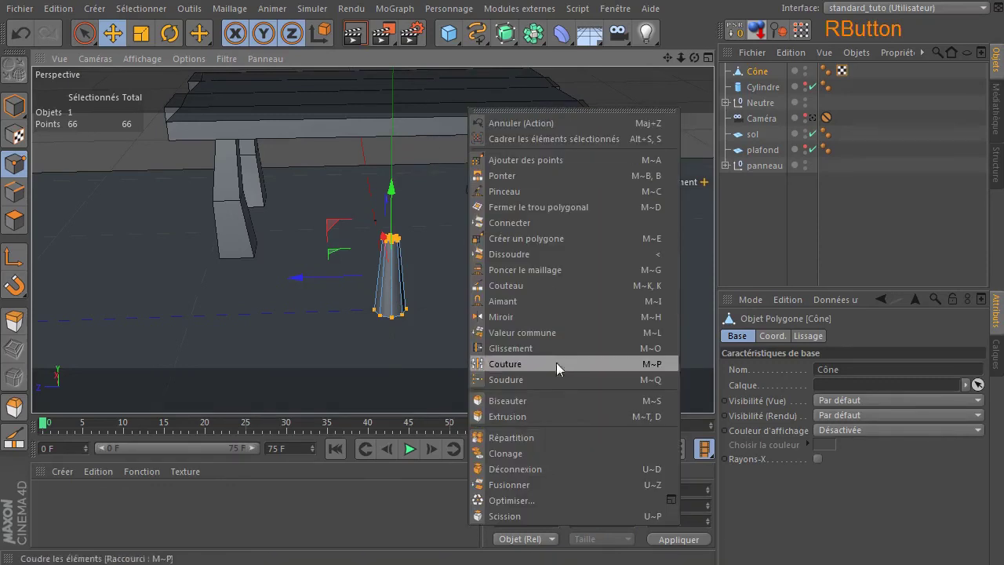
click(527, 500)
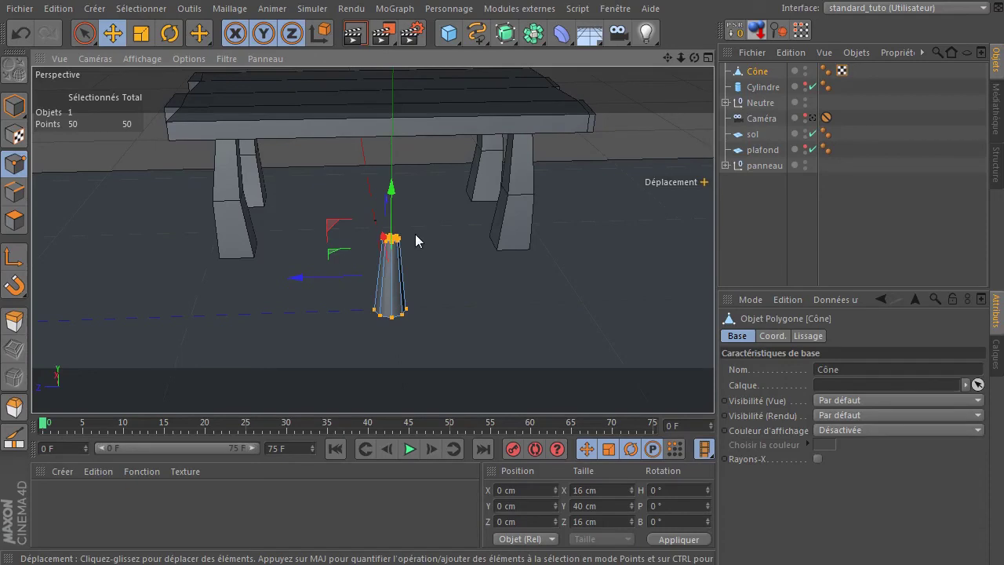
Delete the smoothing tag (Lissage) from the cone to give the leg flat shading.
click(611, 137)
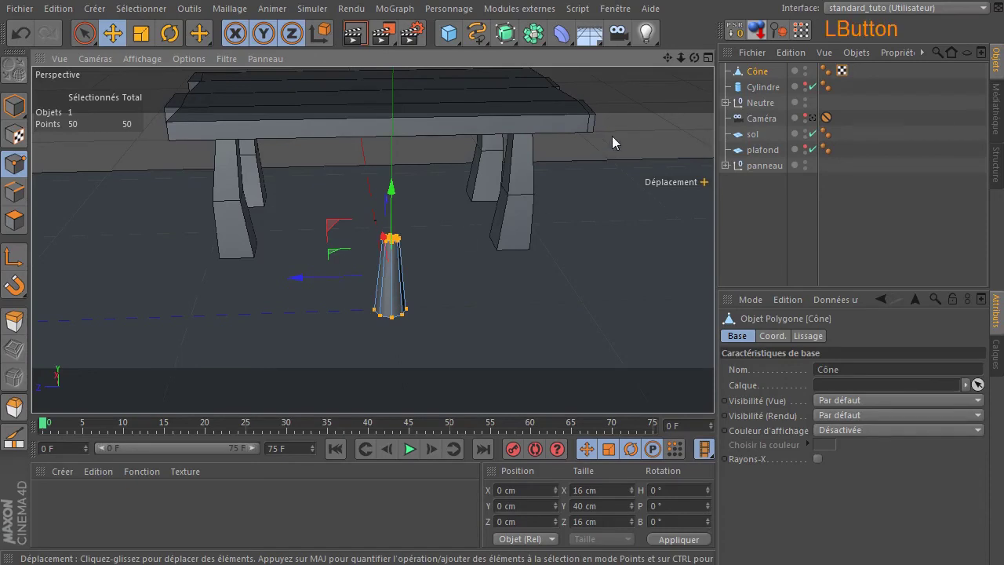
click(824, 70)
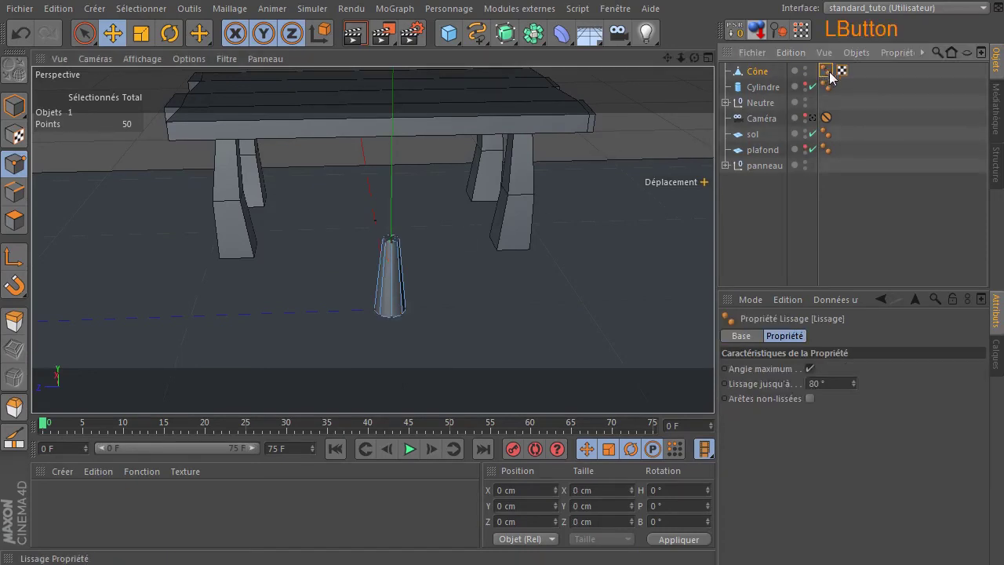
key(Delete)
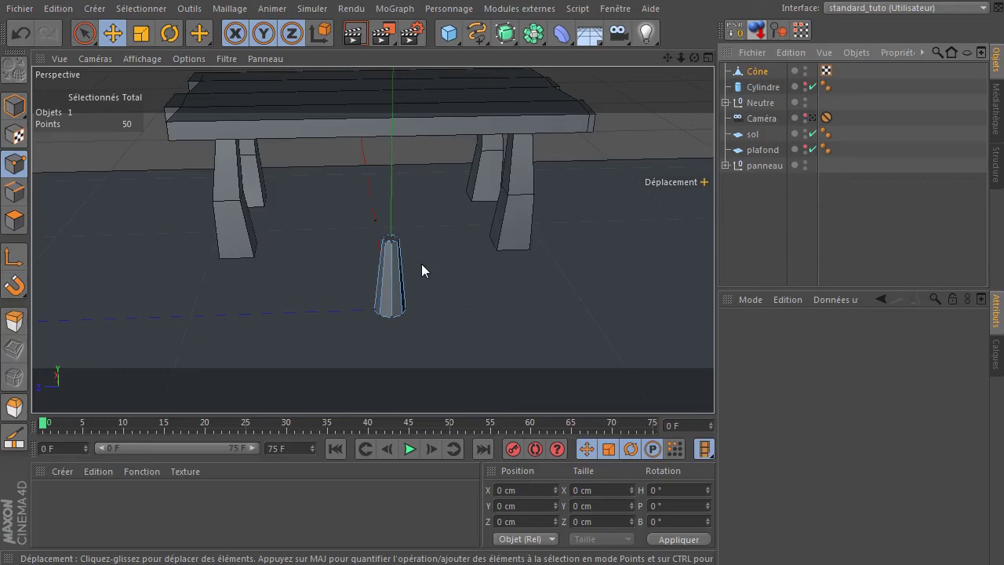
Inspect the cone's top cap in polygon mode and undo the smoothing-tag deletion, Optimize and conversion until the cone is parametric again.
click(14, 223)
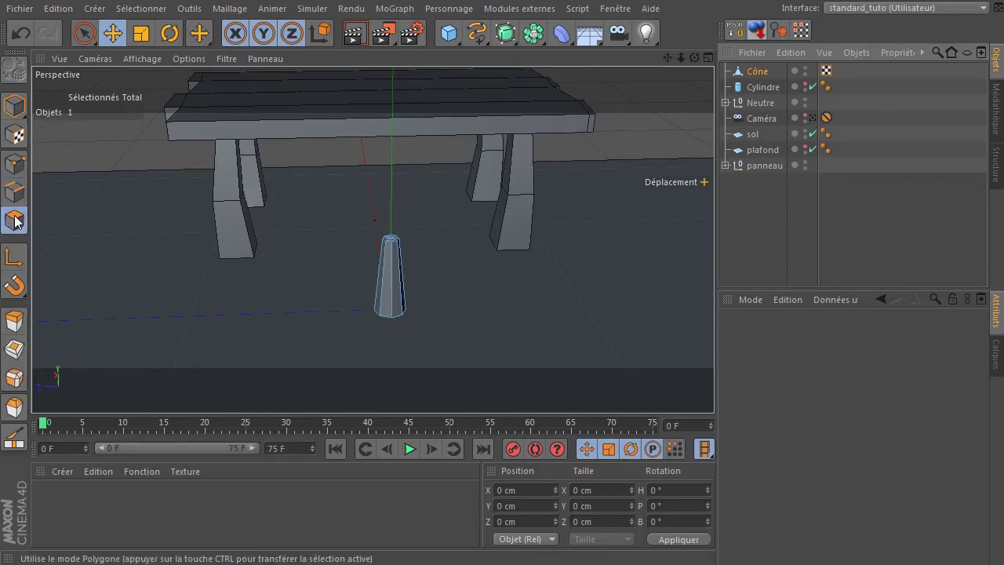
scroll(374, 243, up, 10)
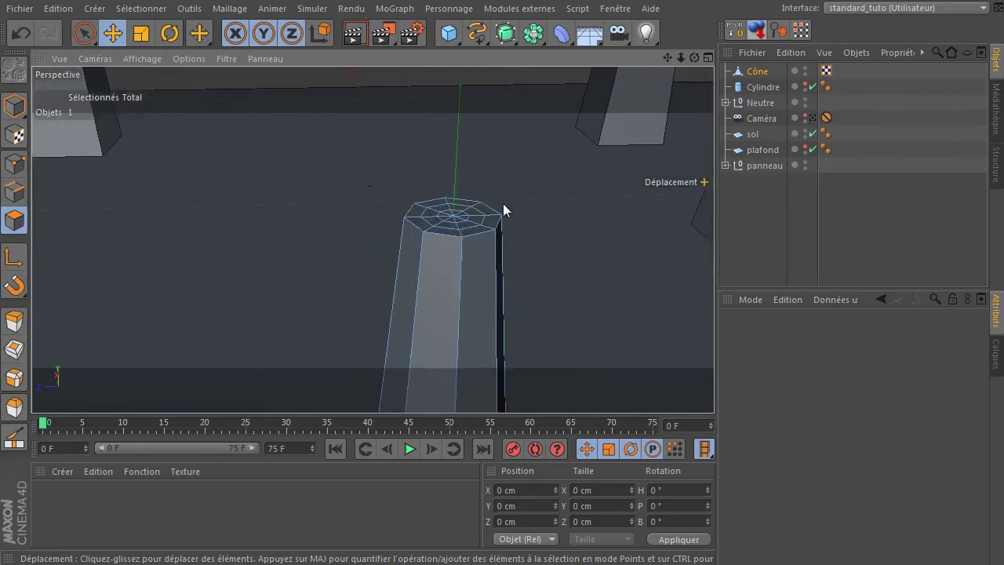
drag(694, 57, 385, 310)
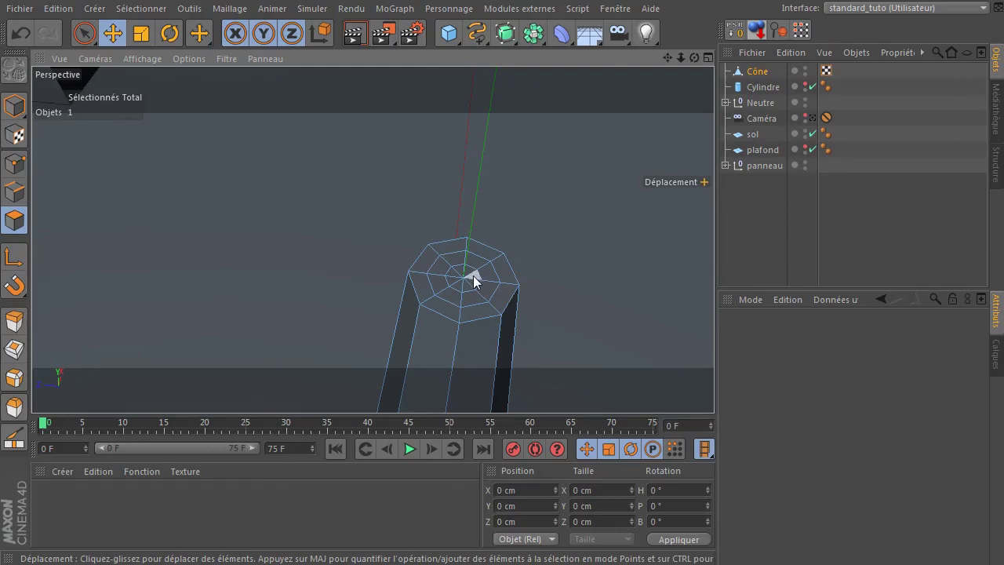
click(21, 33)
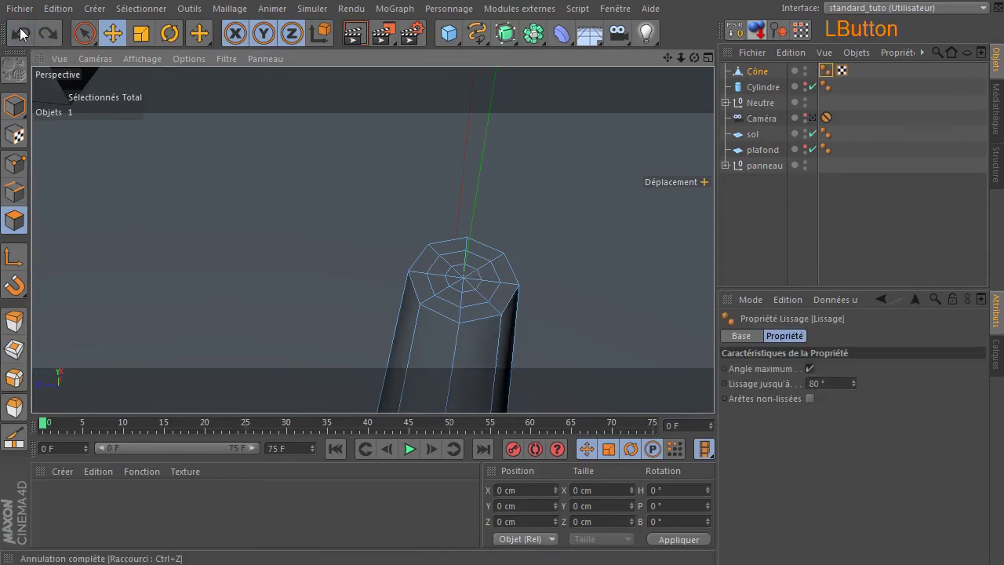
click(21, 33)
click(21, 34)
click(21, 34)
click(21, 34)
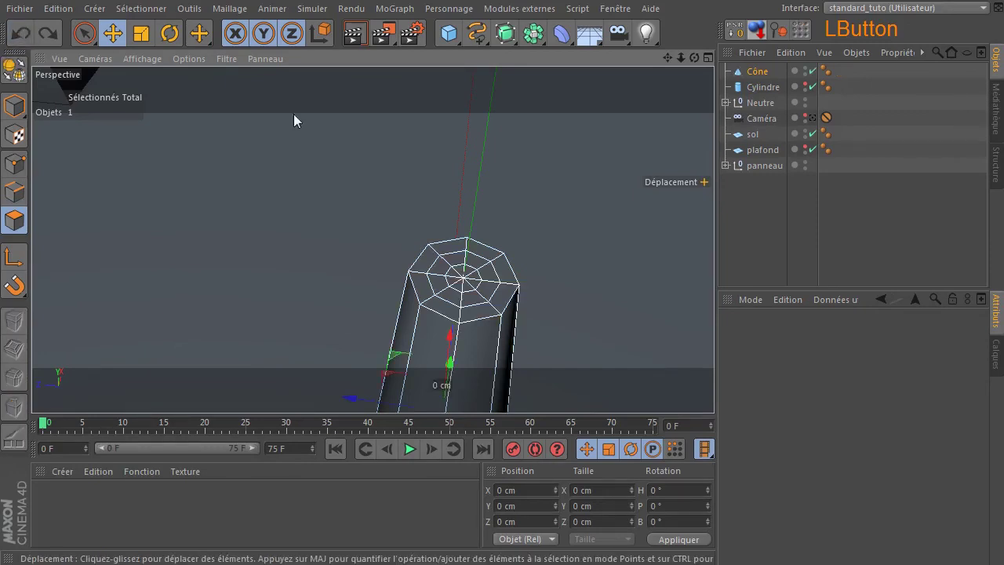
Set the cone's cap segments (Segments de couvercle) to 1.
click(745, 72)
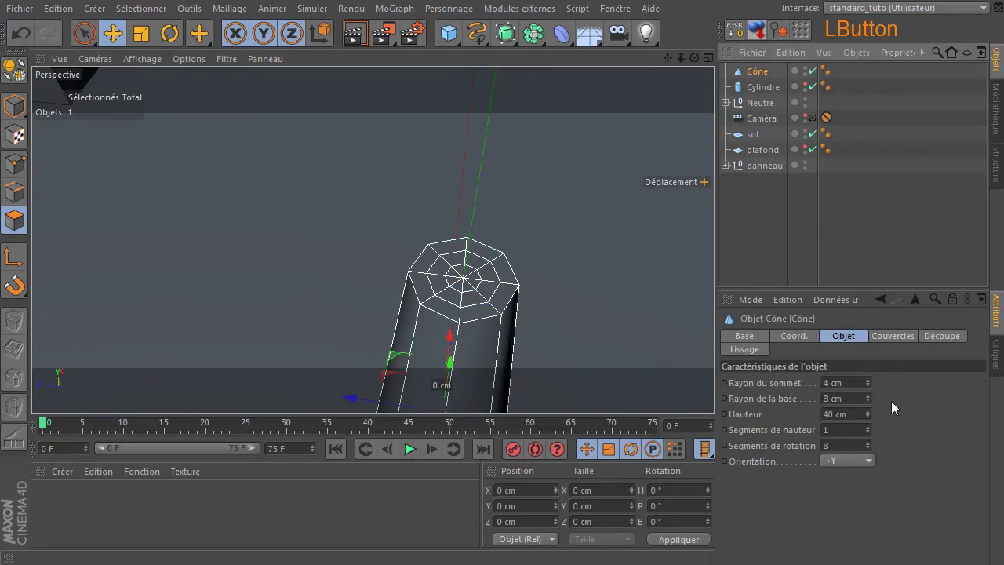
click(910, 335)
text(1)
key(Return)
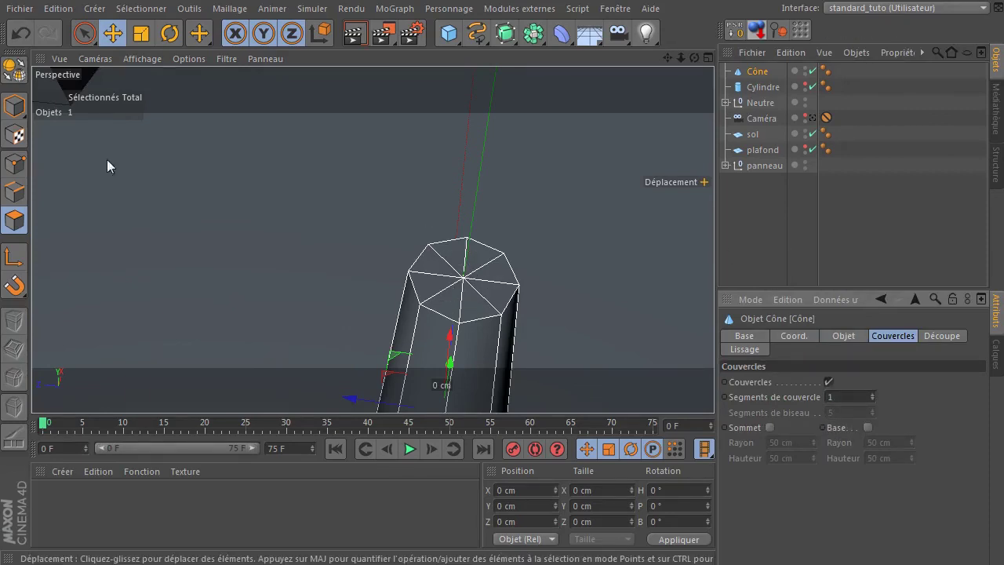
Make the cone editable and switch to polygon mode.
click(14, 69)
alt+drag(486, 255, 392, 361)
click(15, 220)
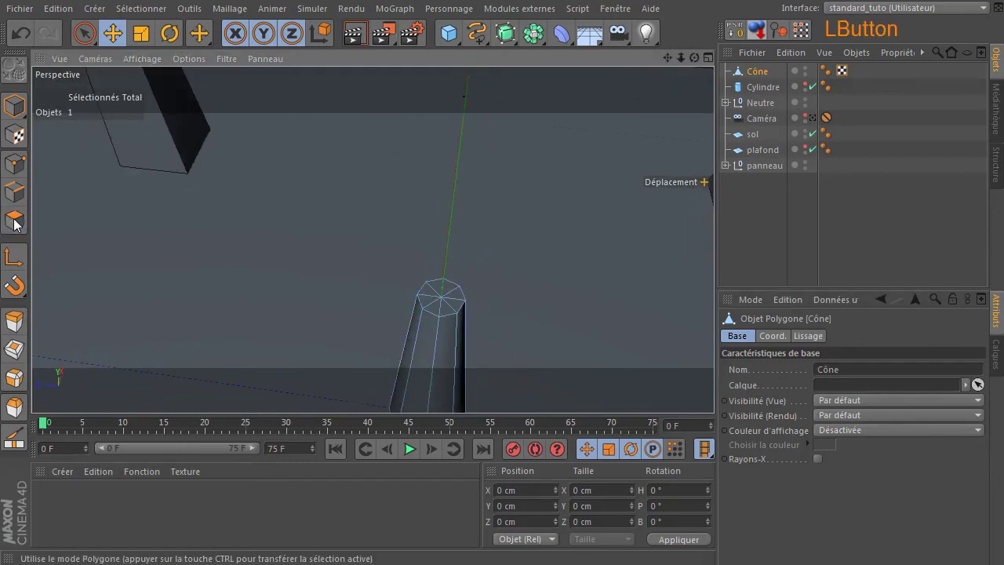
Try moving part of the cone's top cap to test whether it is joined to the sides.
scroll(398, 277, up, 3)
scroll(406, 272, up, 1)
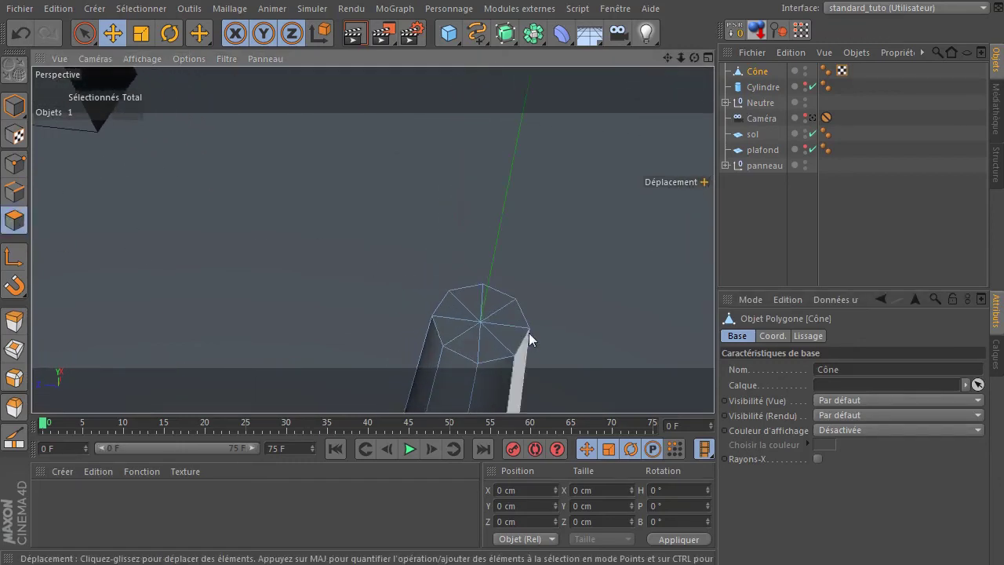
drag(501, 322, 488, 336)
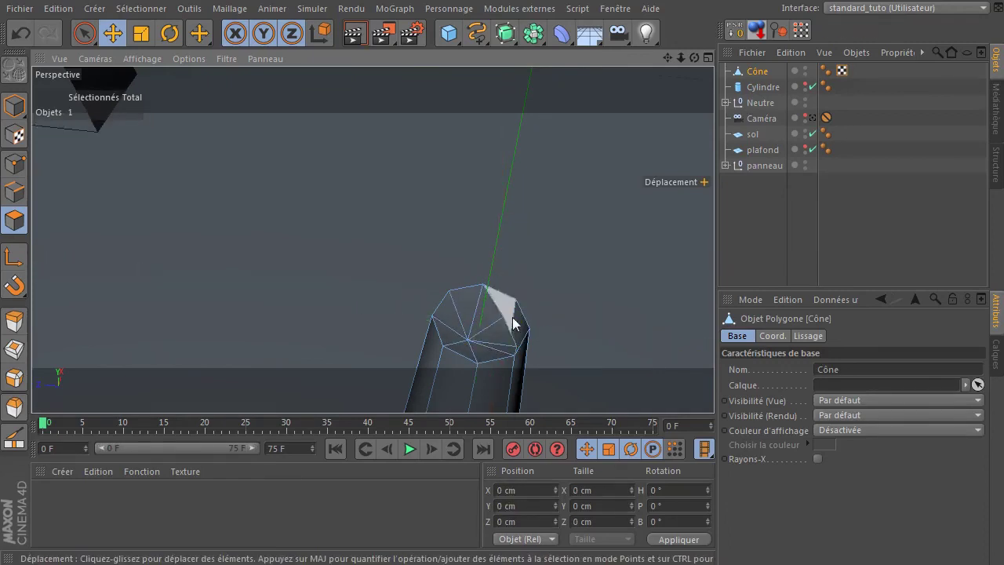
key(ctrl+a)
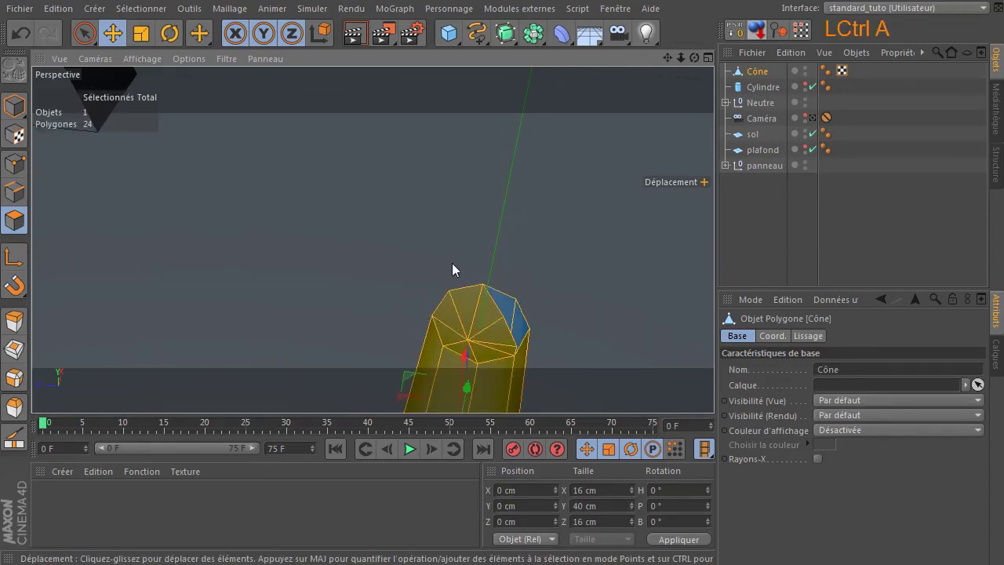
key(ctrl+z)
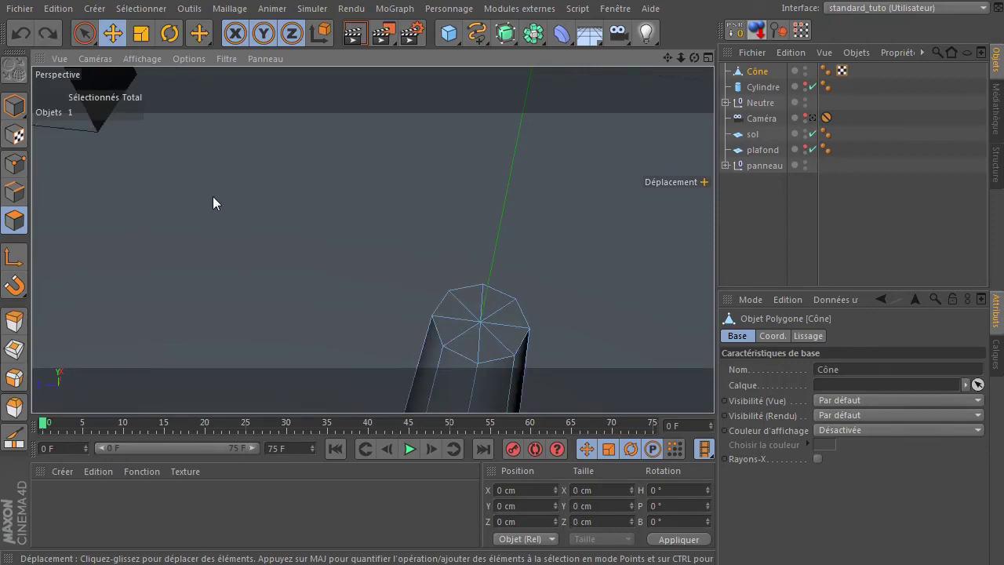
Run Optimize (Optimiser) on all points of the cone to weld its caps to the sides.
scroll(158, 189, down, 2)
click(16, 165)
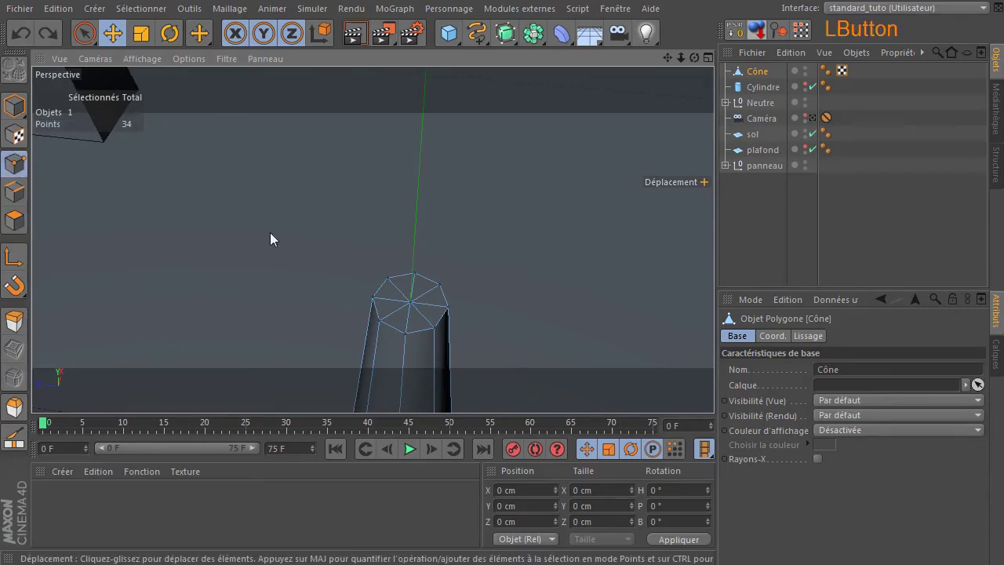
key(ctrl+a)
right_click(331, 146)
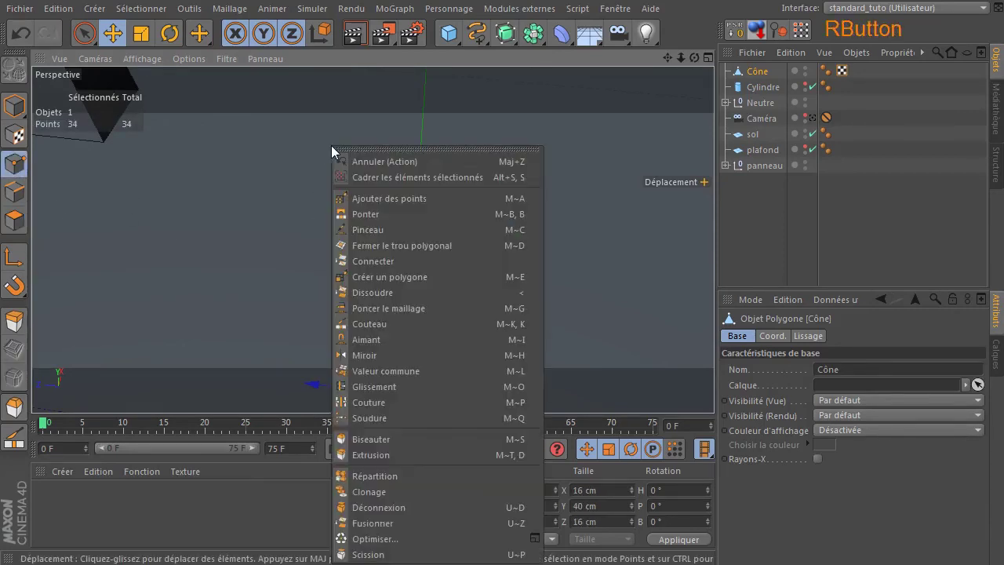
click(403, 539)
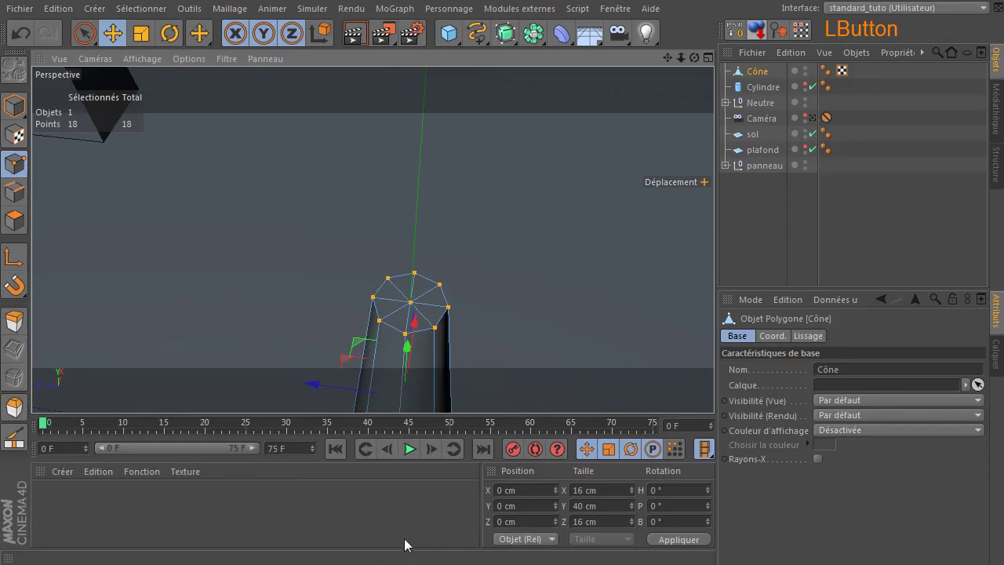
Try shifting a single top-cap polygon of the optimized cone with the Move tool.
click(14, 220)
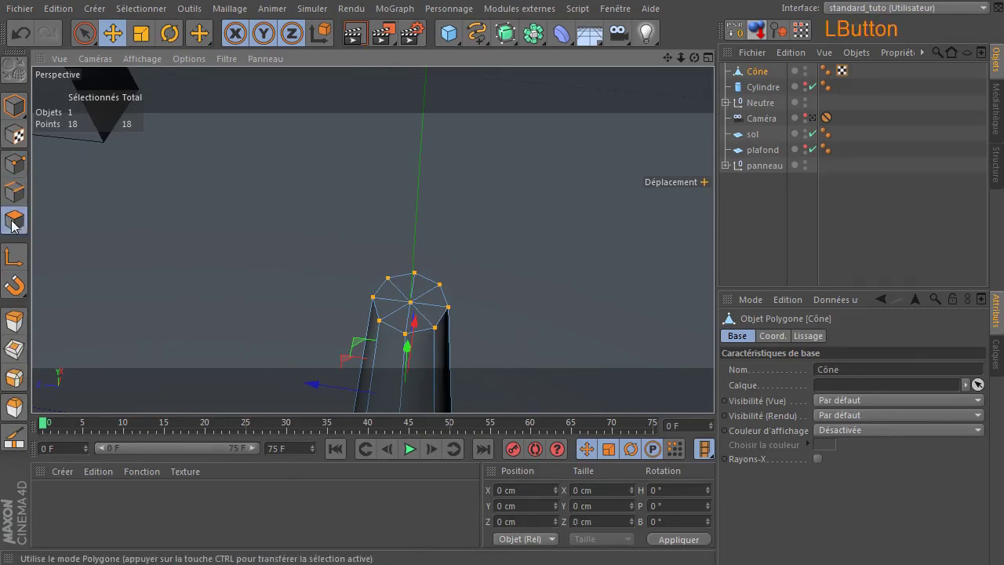
drag(418, 290, 419, 309)
key(ctrl+a)
click(84, 36)
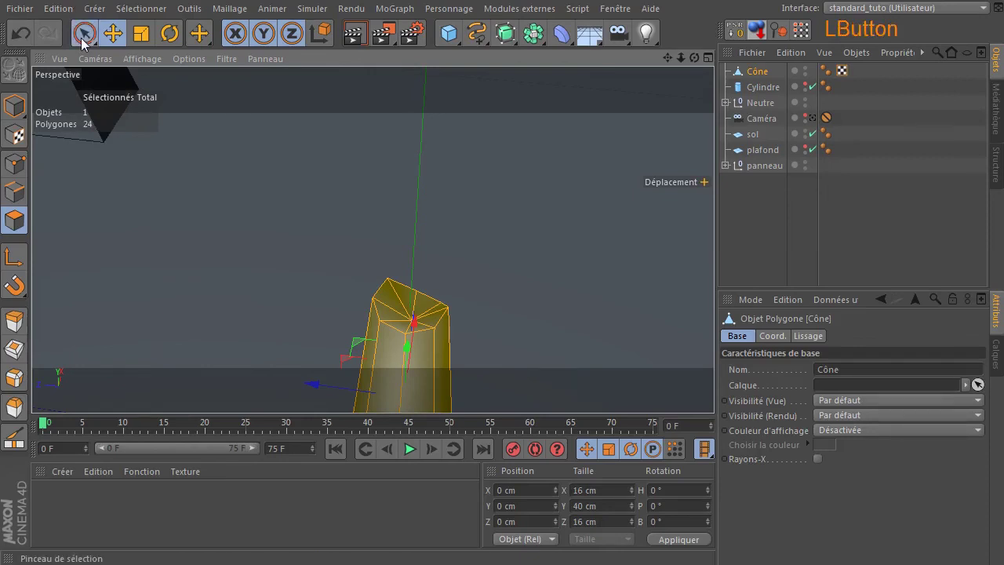
key(ctrl+z)
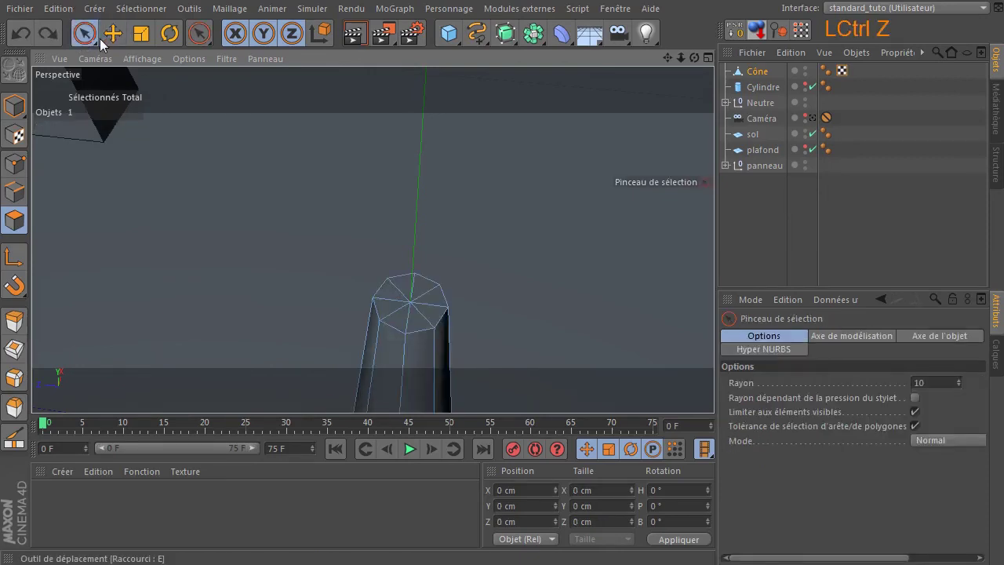
Select the cone's top-cap polygons with Live Selection and move them to about X 3.93 cm, Z -5.33 cm to slant the leg.
click(83, 33)
click(415, 288)
drag(417, 295, 411, 300)
scroll(414, 329, down, 3)
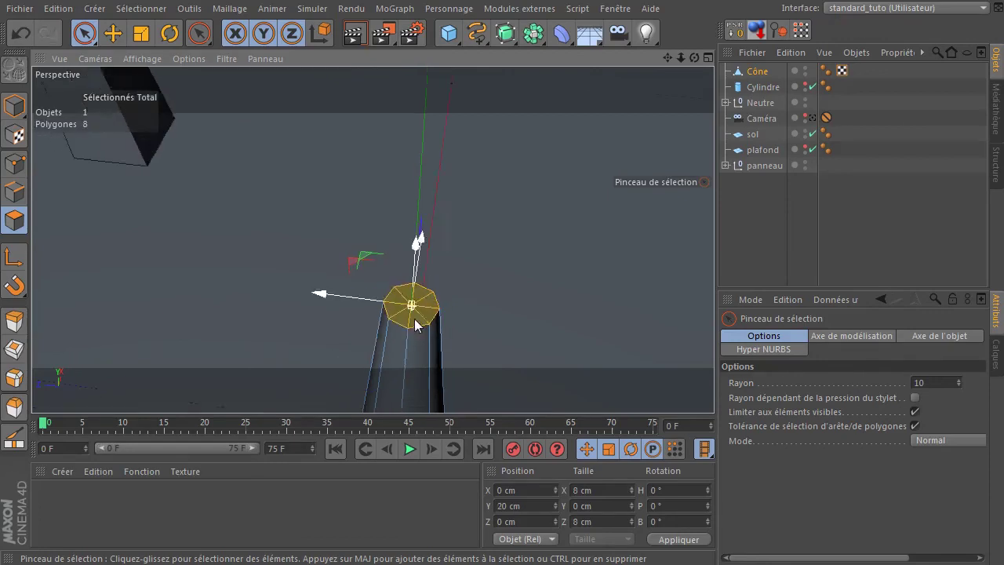
drag(694, 58, 541, 139)
drag(353, 212, 365, 222)
drag(694, 63, 439, 181)
drag(378, 209, 358, 206)
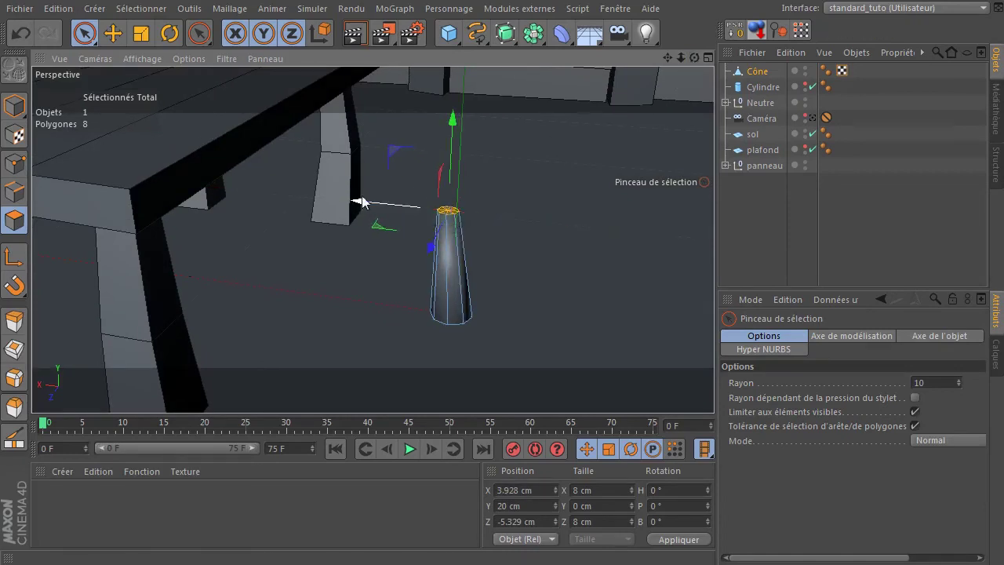
Delete the cone's smoothing tag and show the cylinder seat in the viewport again.
click(825, 71)
key(Delete)
click(764, 217)
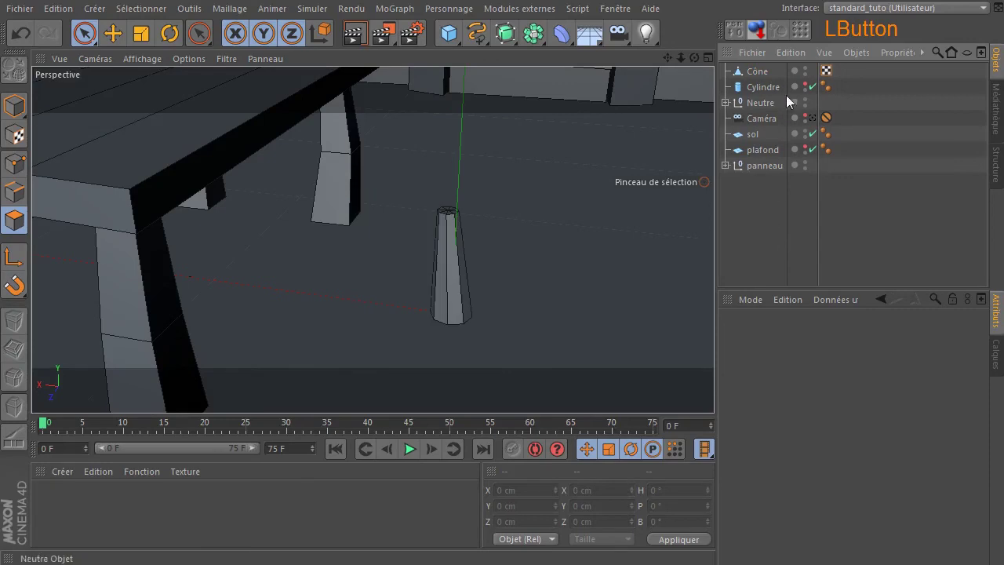
click(805, 84)
In the top view, move the whole cone leg near the seat's rim, at about X -14.7 cm, Z 17.9 cm.
click(754, 72)
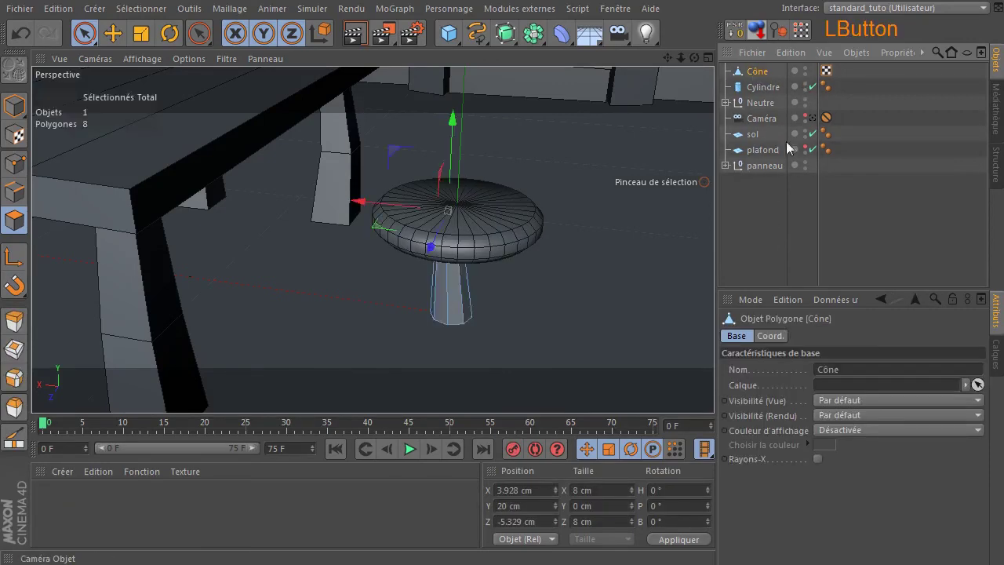
middle_click(492, 279)
middle_click(577, 131)
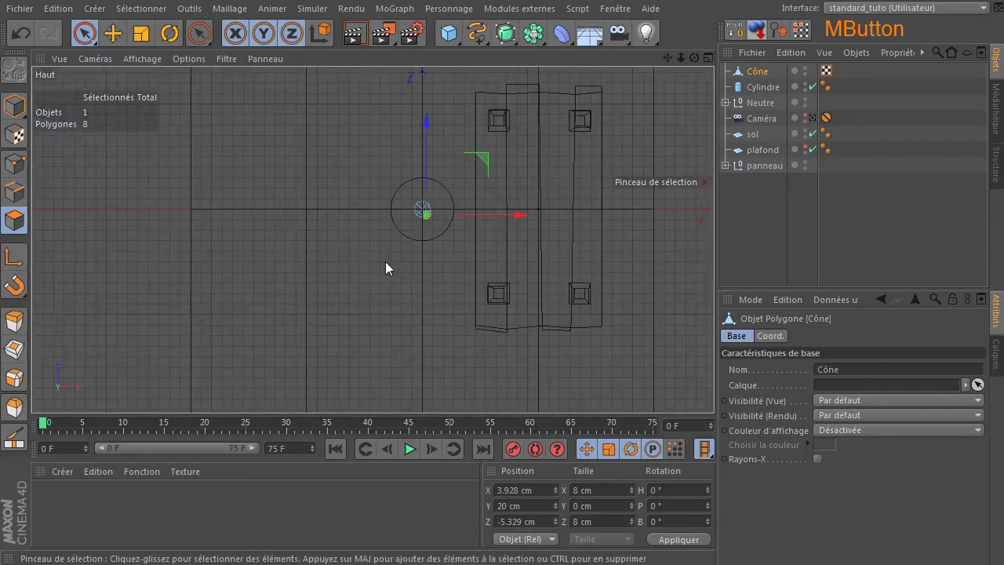
scroll(385, 263, up, 3)
click(14, 106)
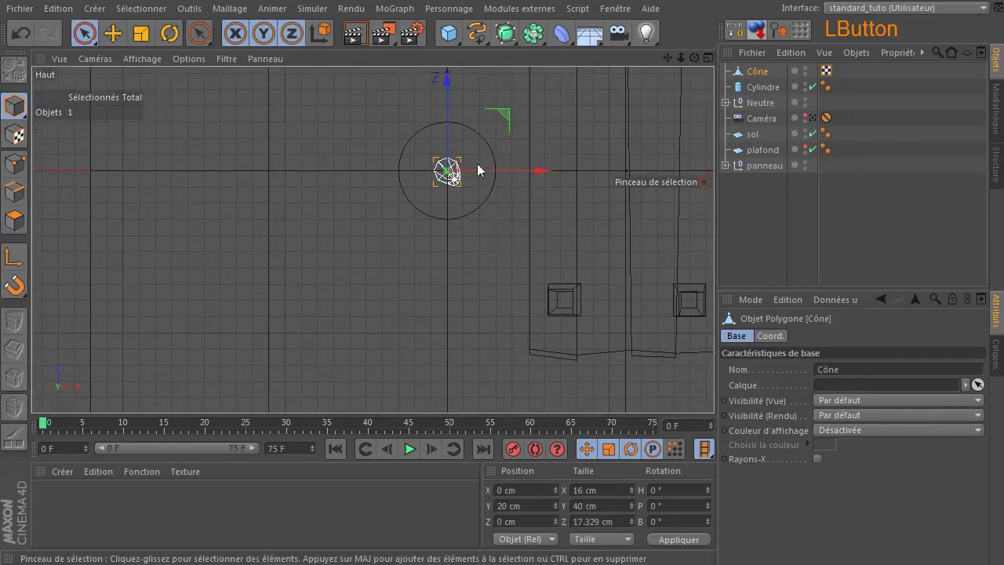
scroll(470, 166, up, 3)
drag(497, 128, 461, 83)
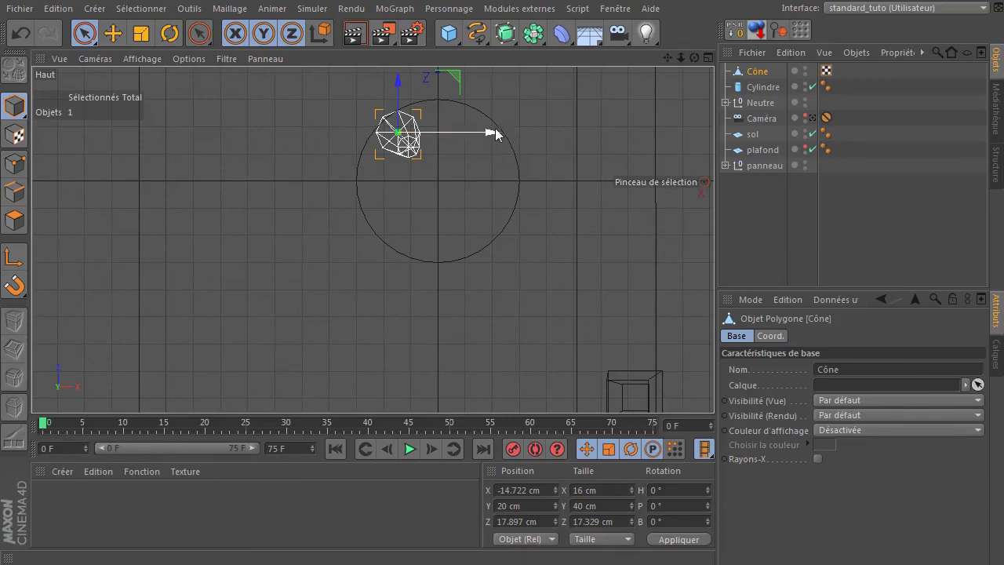
Discard a plain duplicate of the cone leg and create an instance of the original cone instead.
ctrl+drag(492, 134, 558, 135)
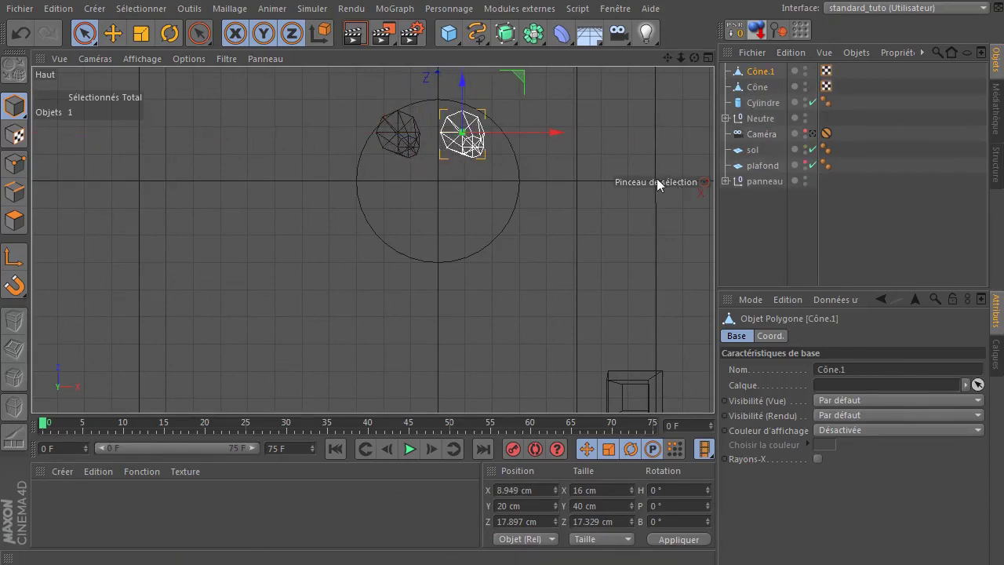
key(Delete)
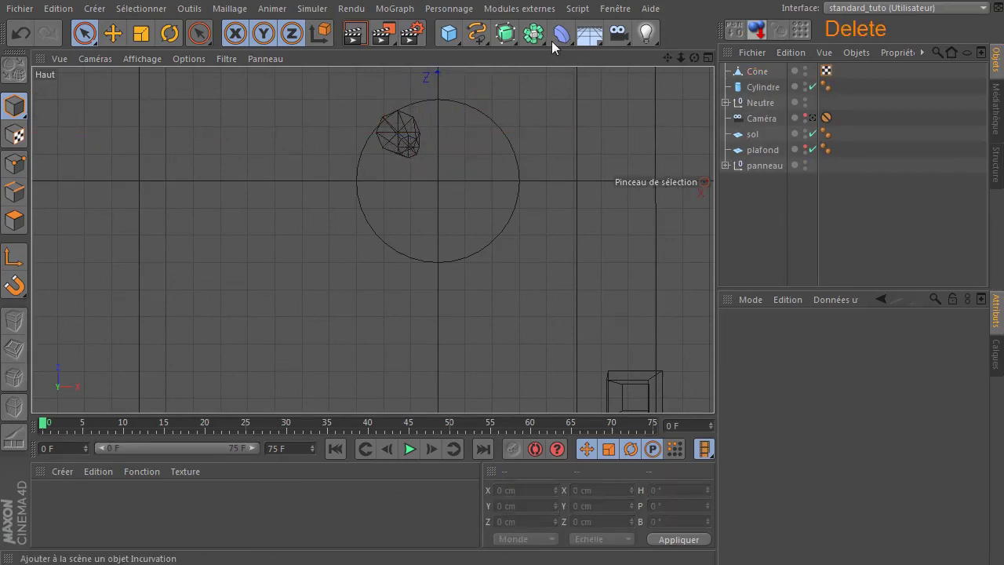
click(749, 70)
drag(534, 33, 825, 82)
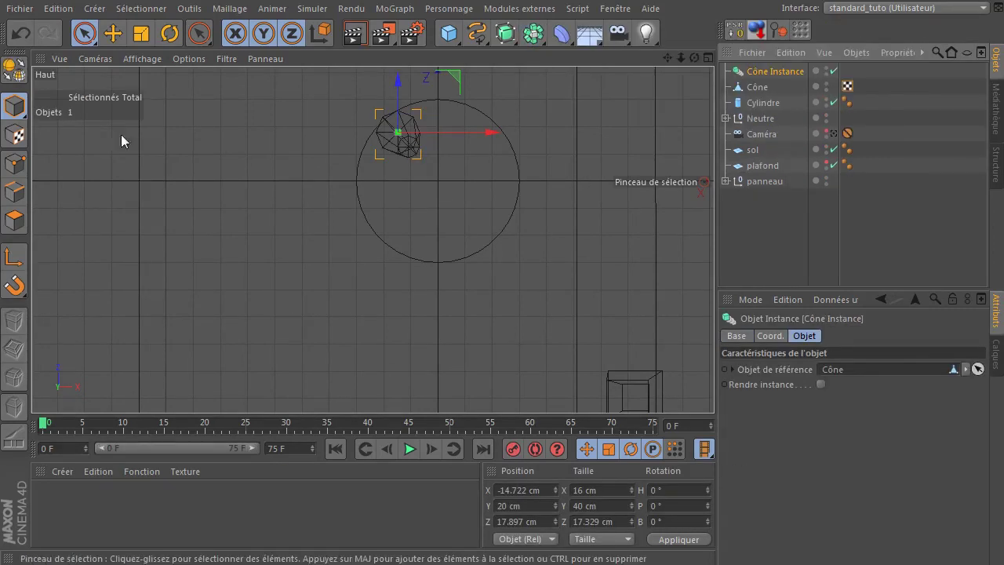
Rotate the cone instance to a heading of about -102.3° and move it under the seat at about X 22.5 cm, Z 7.5 cm.
click(170, 33)
drag(452, 157, 334, 227)
click(113, 33)
drag(443, 210, 540, 231)
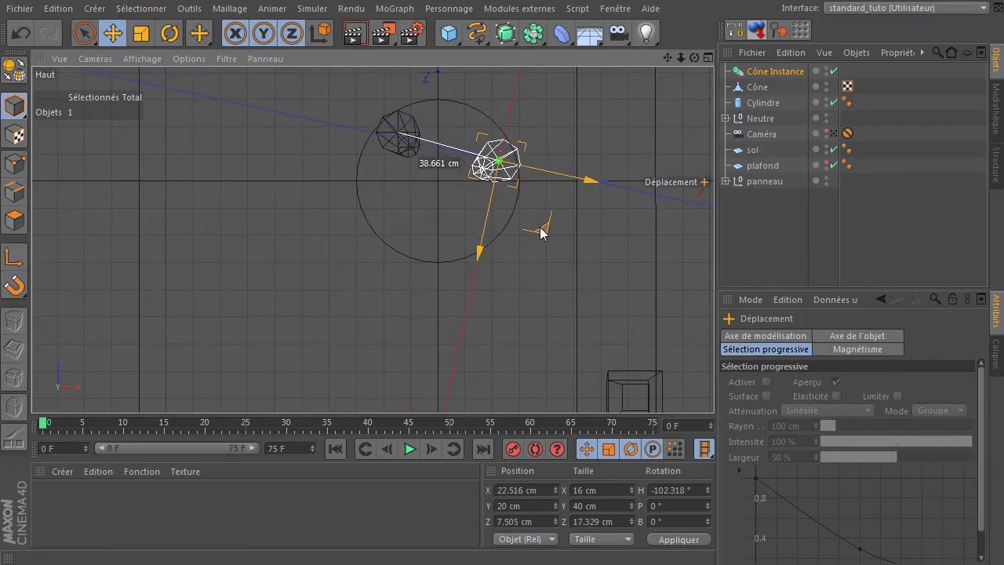
Duplicate the cone instance, rotate the copy to a heading of about -226.9° and place it as the third leg inside the seat's outline.
ctrl+click(759, 76)
ctrl+drag(755, 83, 756, 86)
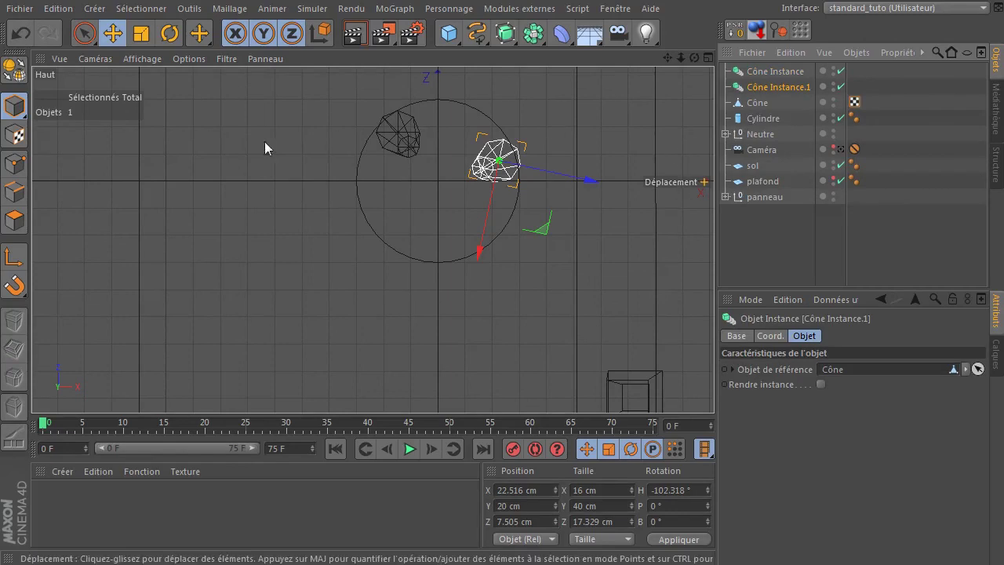
click(170, 35)
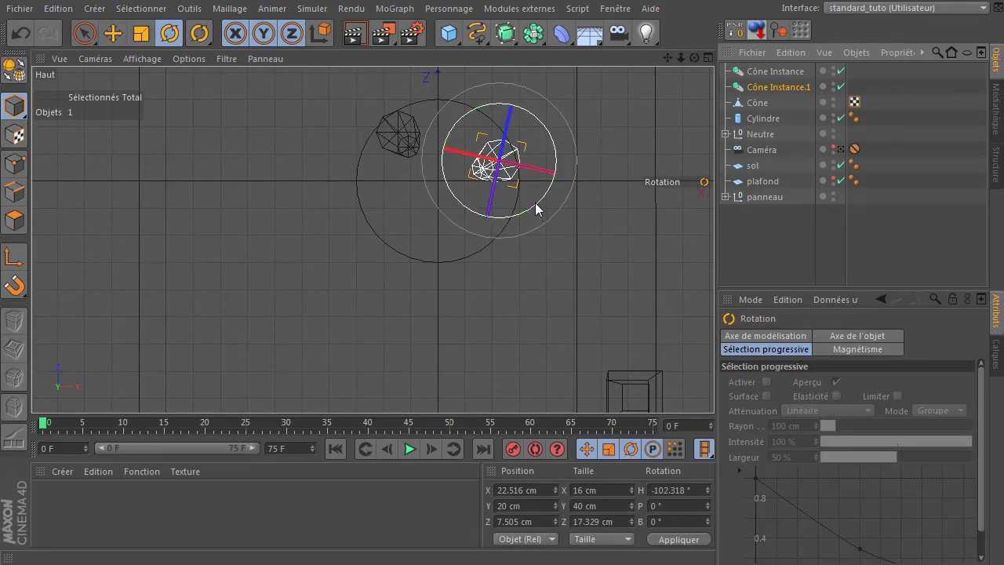
drag(529, 225, 352, 174)
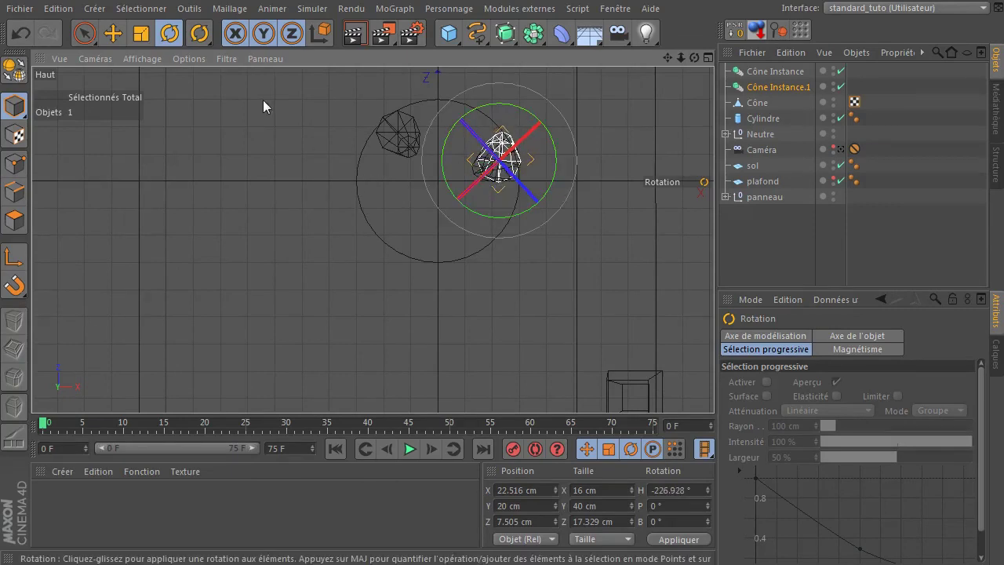
click(113, 33)
drag(415, 162, 343, 241)
click(499, 286)
Check the placement of the stool's three legs in the perspective and top views.
middle_click(492, 277)
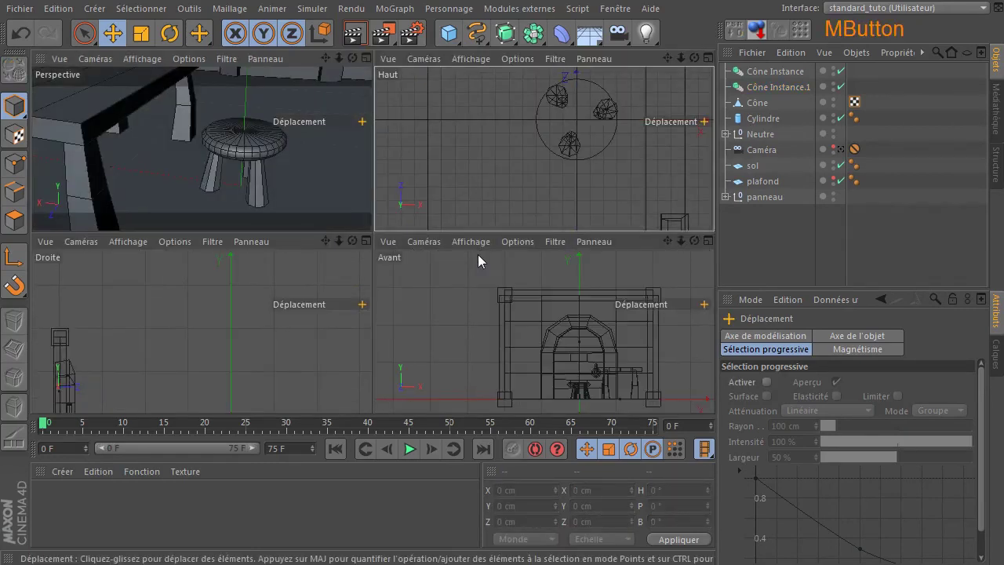
middle_click(284, 133)
middle_click(692, 193)
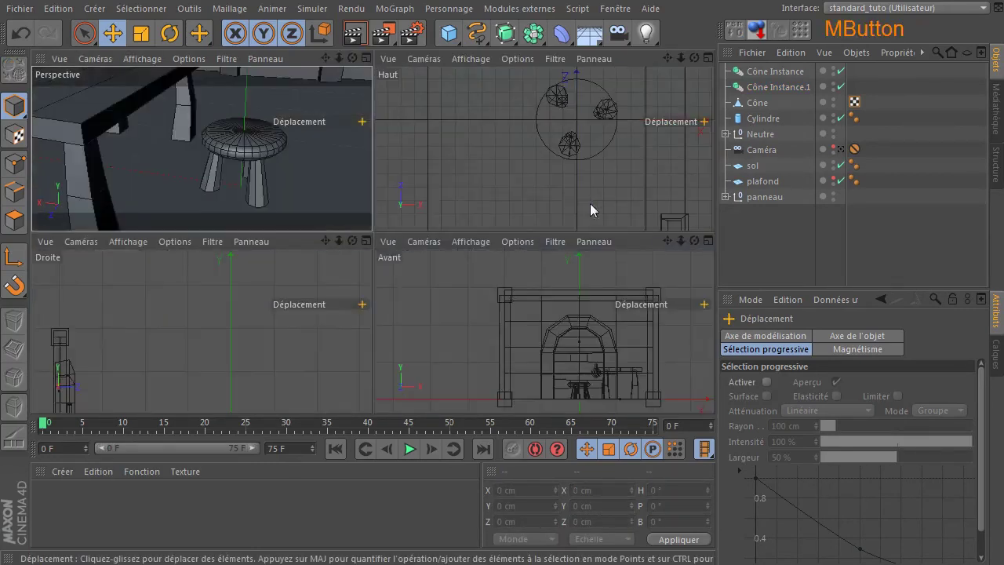
middle_click(585, 150)
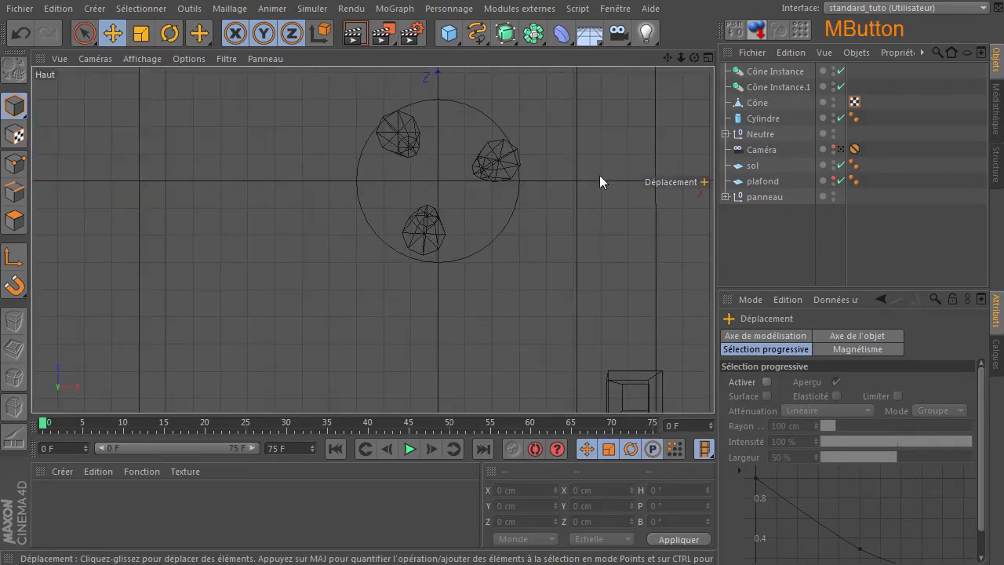
Nudge the cylinder seat to about X -0.6 cm, Z 0.9 cm in the top view.
click(758, 102)
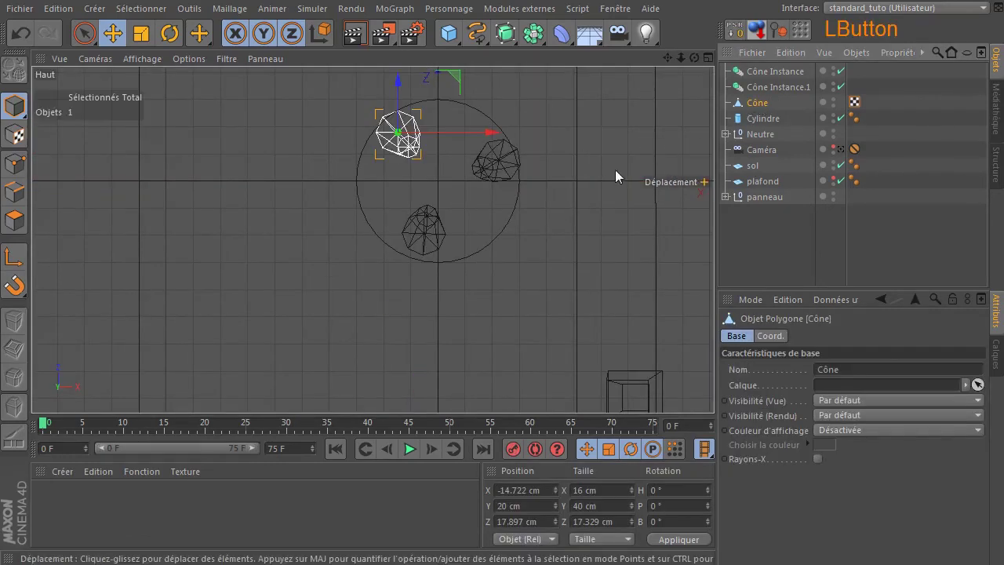
click(769, 119)
drag(500, 133, 498, 131)
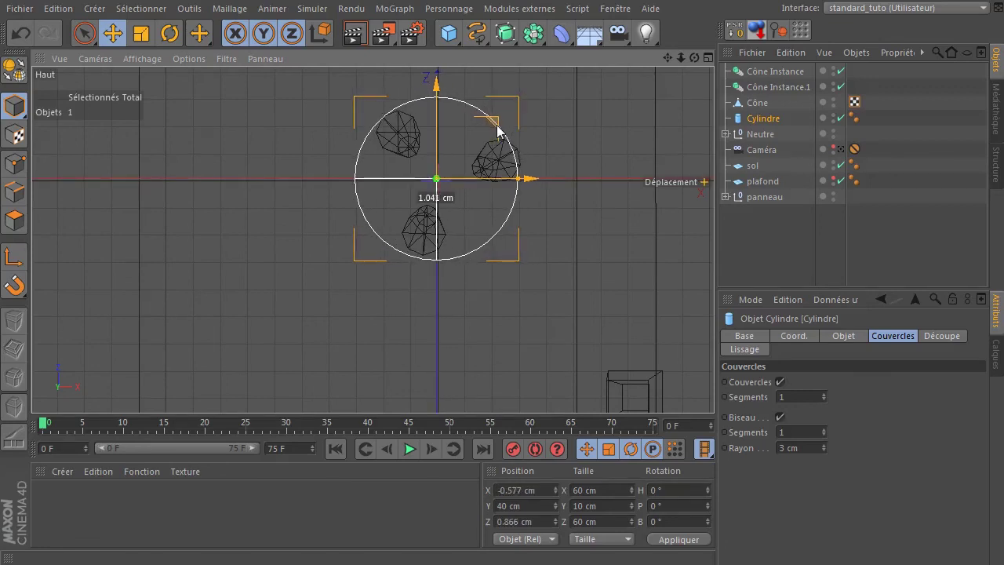
Rotate the third leg, the second cone instance, to a heading of about -238.9°.
click(772, 87)
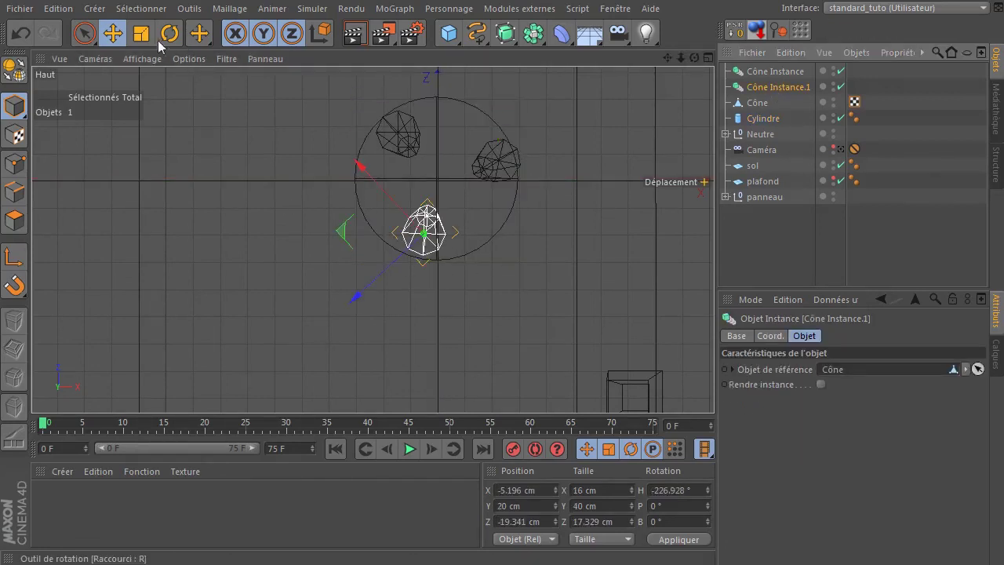
click(168, 34)
drag(419, 291, 407, 291)
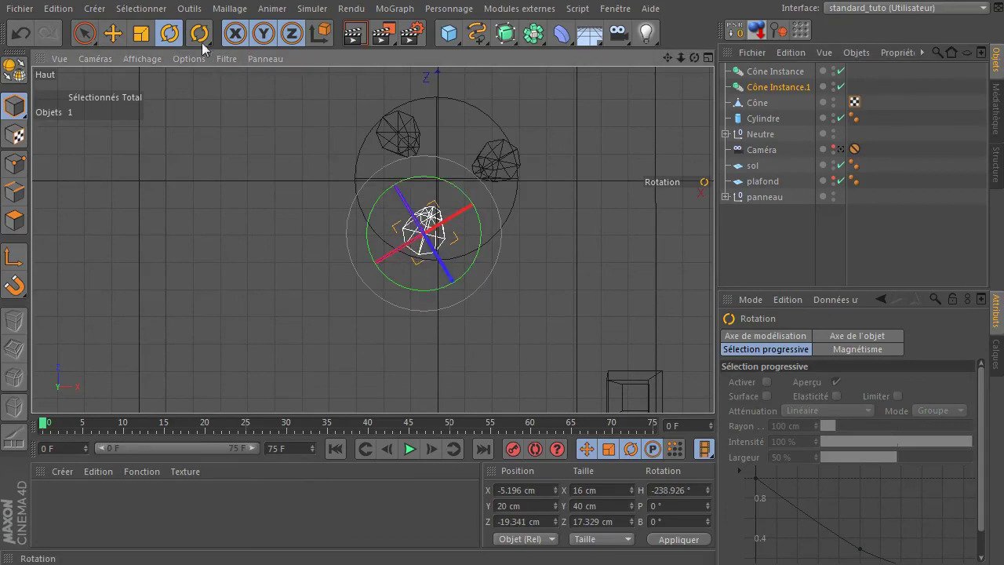
Recentre the cylinder seat over the three legs at about X 0.9 cm, Z 1.7 cm.
click(113, 33)
click(759, 104)
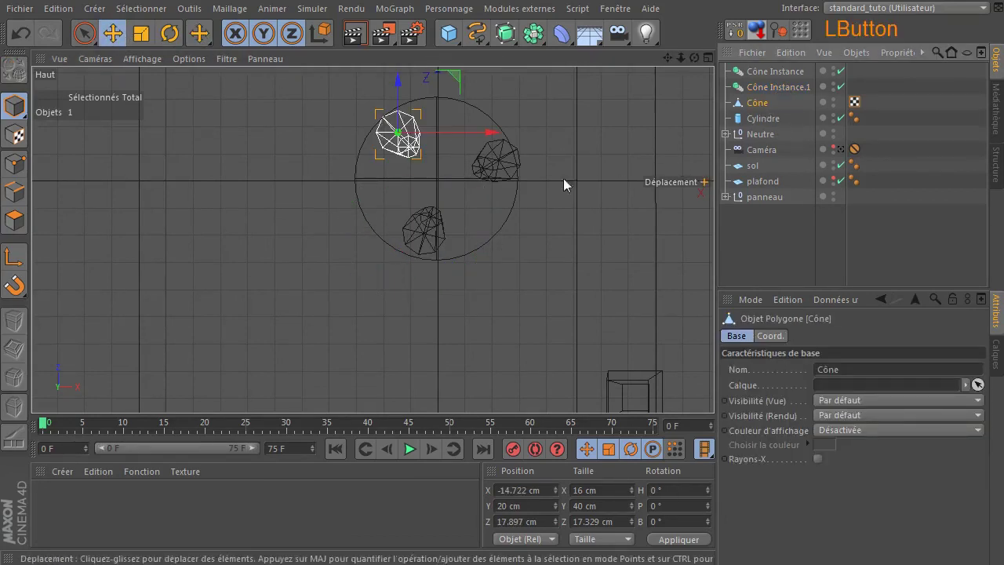
click(762, 118)
drag(530, 179, 529, 175)
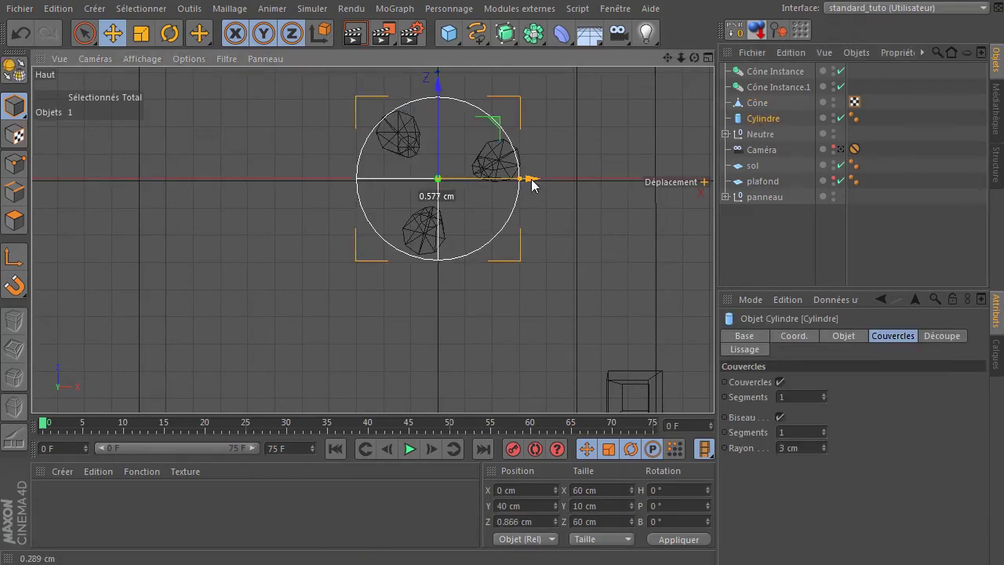
drag(496, 133, 499, 130)
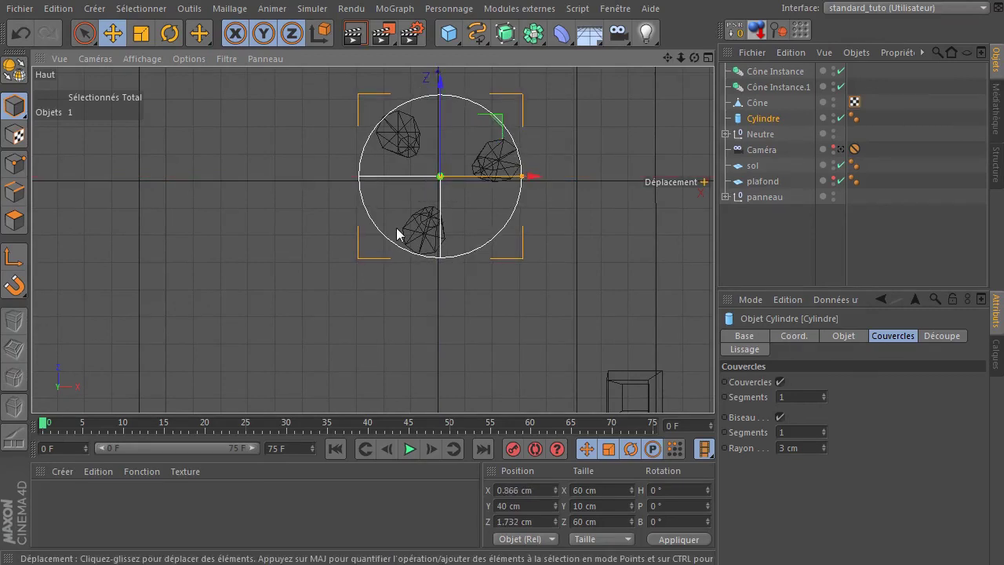
click(525, 265)
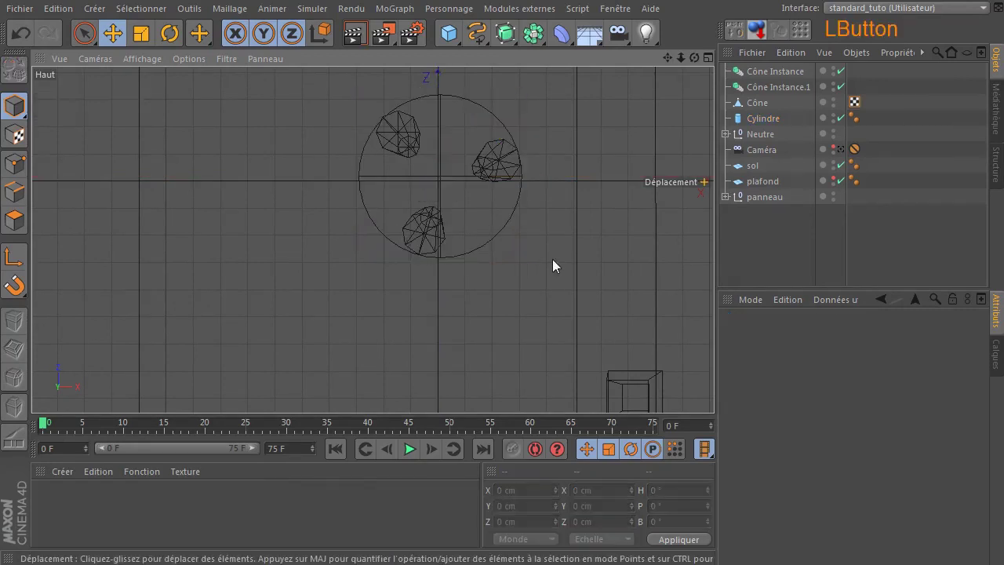
mouse_move(1003, 88)
mouse_down()
mouse_move(824, 80)
mouse_move(1003, 77)
mouse_up()
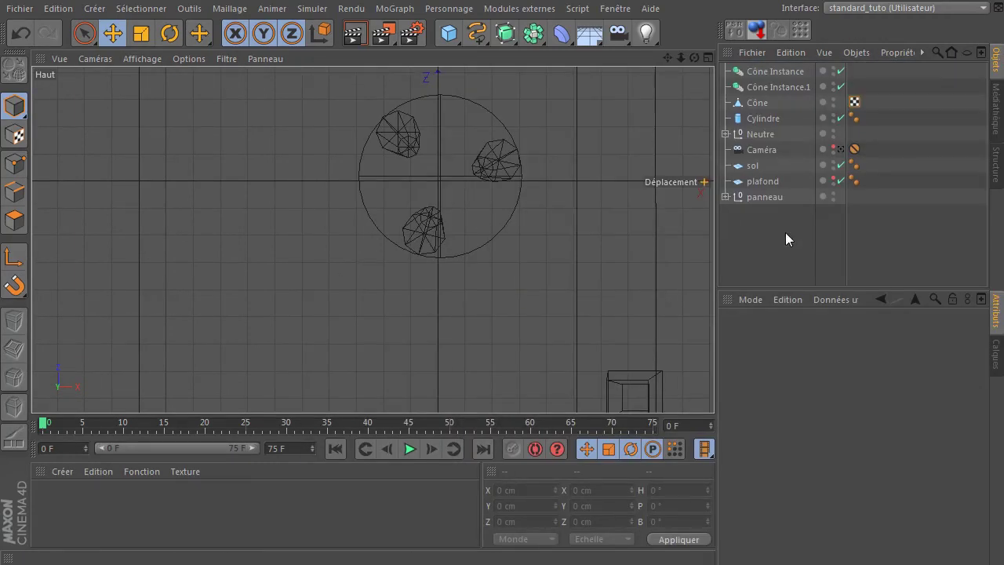
Parent the original cone and both cone instances under the cylinder seat and select the whole stool.
middle_click(501, 229)
middle_click(258, 191)
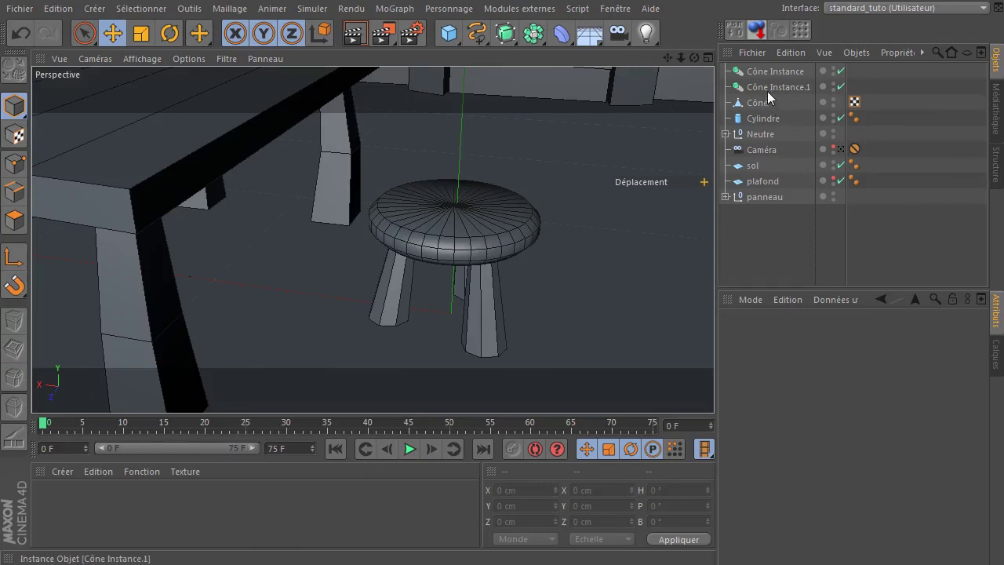
click(765, 72)
shift+click(764, 105)
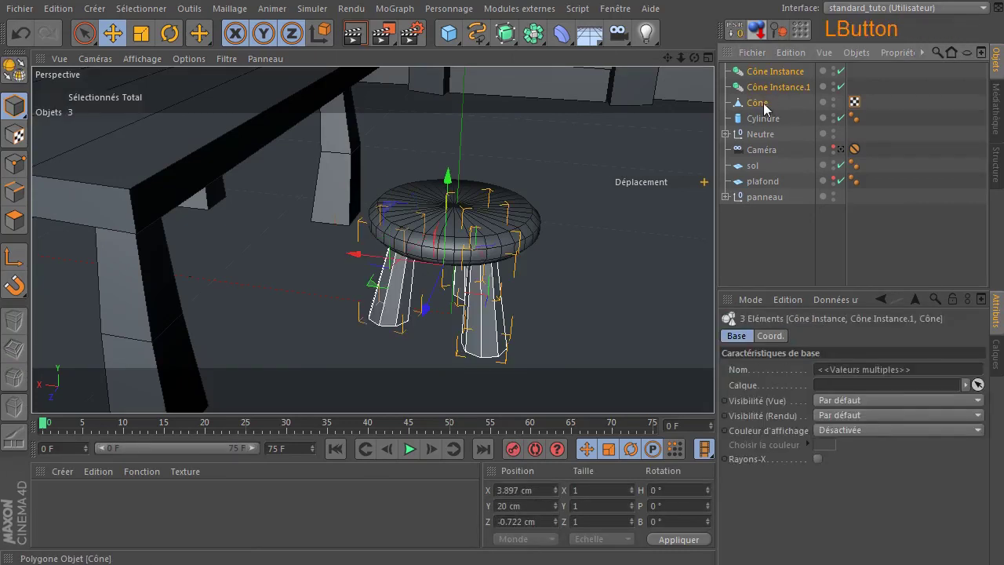
drag(773, 121, 773, 119)
click(766, 71)
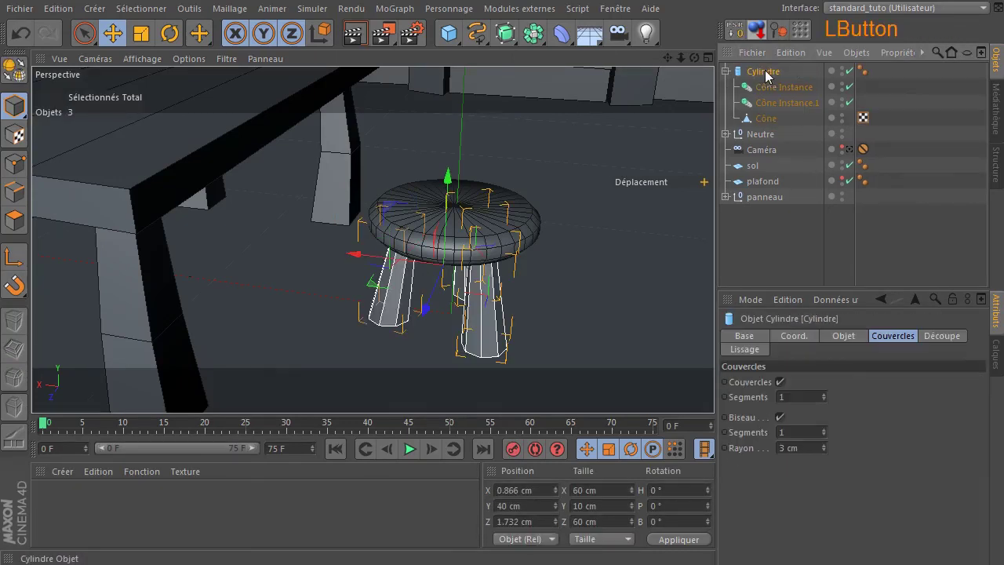
click(784, 246)
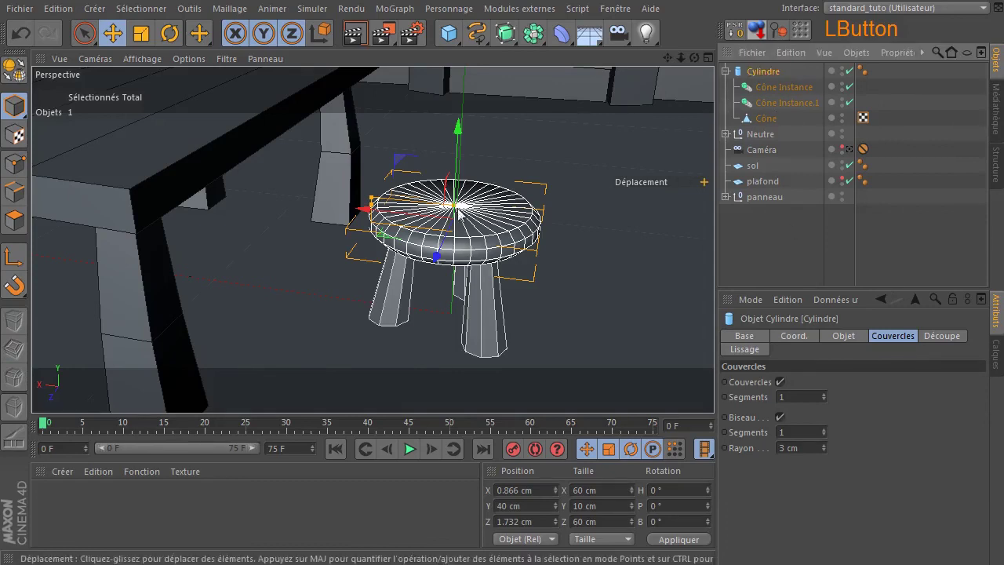
Look through the scene camera and render the table, stool and door in the viewport.
scroll(422, 221, down, 7)
drag(694, 58, 657, 60)
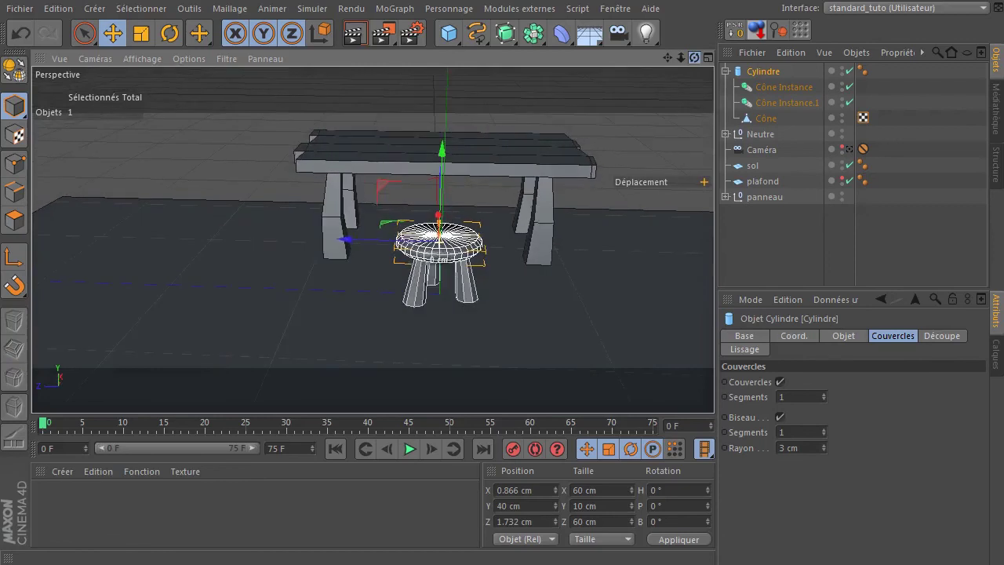
click(766, 257)
scroll(570, 238, down, 3)
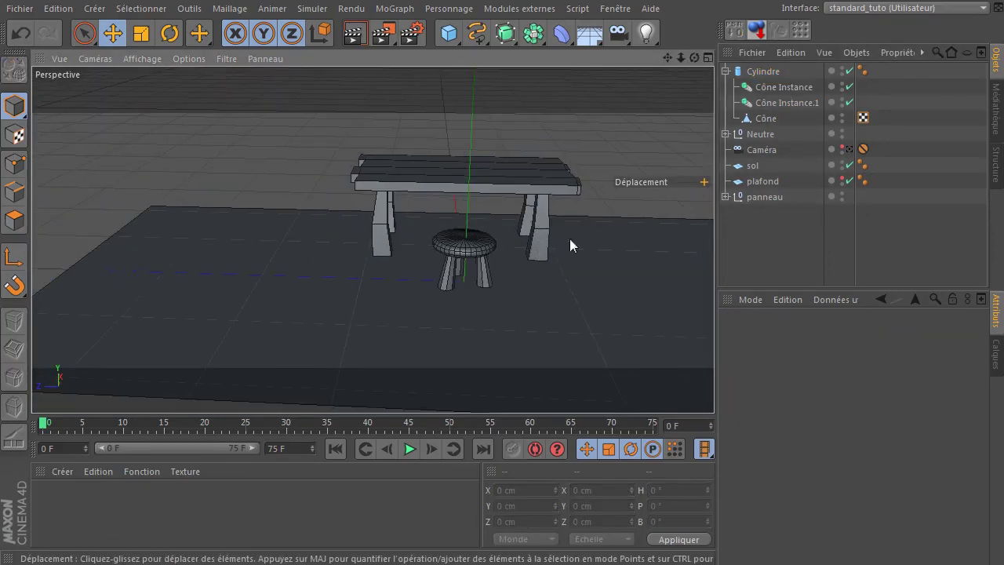
click(849, 149)
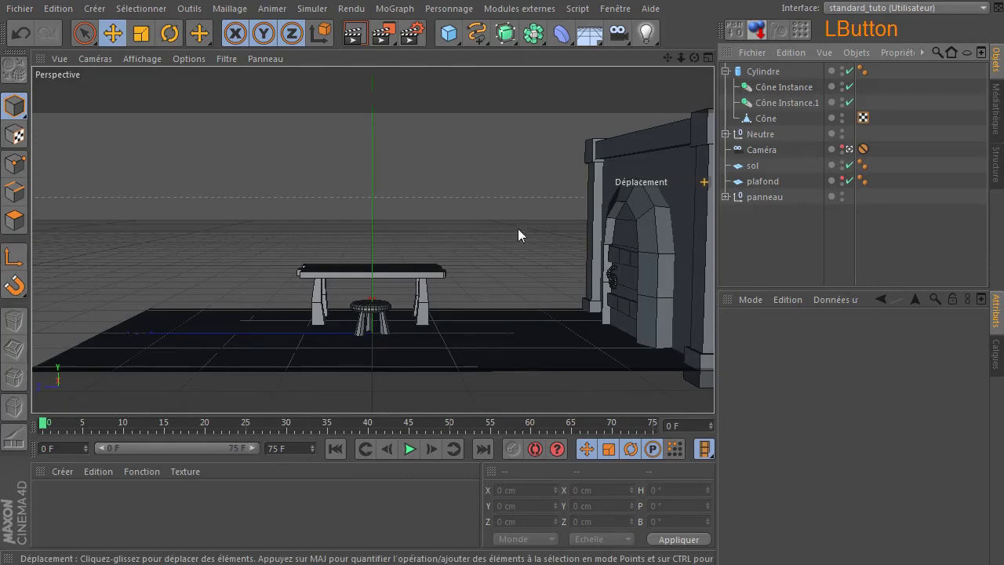
click(354, 34)
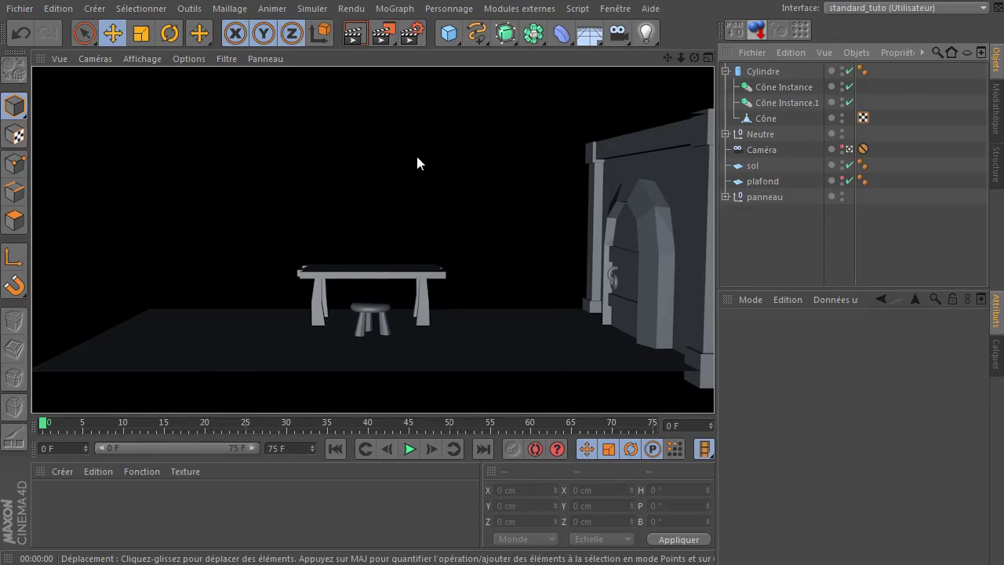
Switch to XnView and examine the table and stool in the low-poly room reference image.
drag(1003, 78, 413, 54)
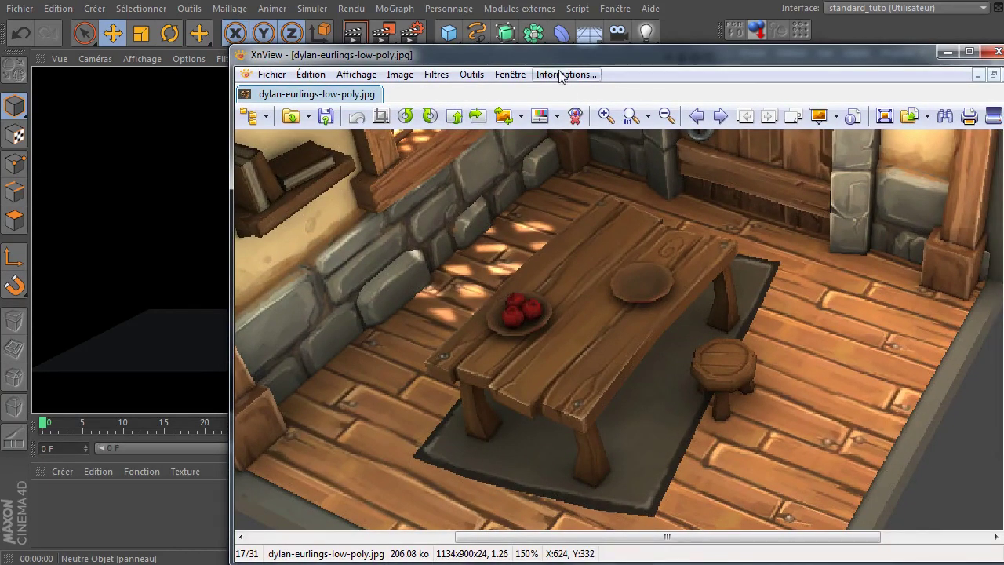
drag(573, 55, 1003, 49)
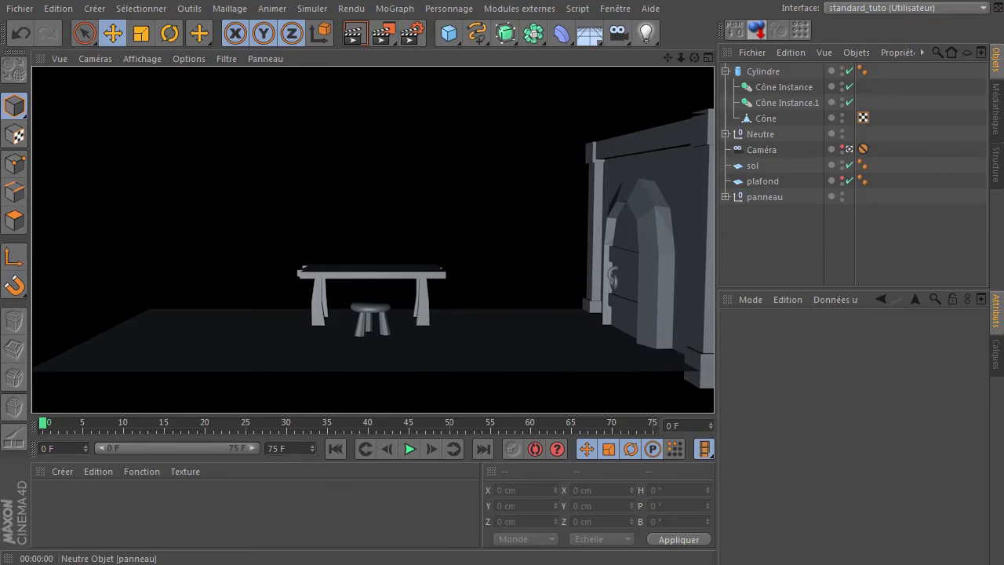